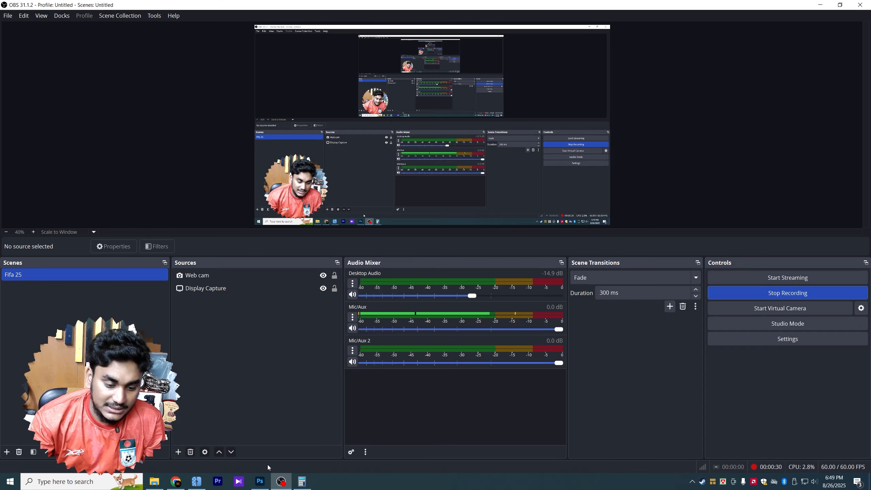
Step: Switch to Chrome and look over the videos page of the open YouTube channel
left_click(176, 481)
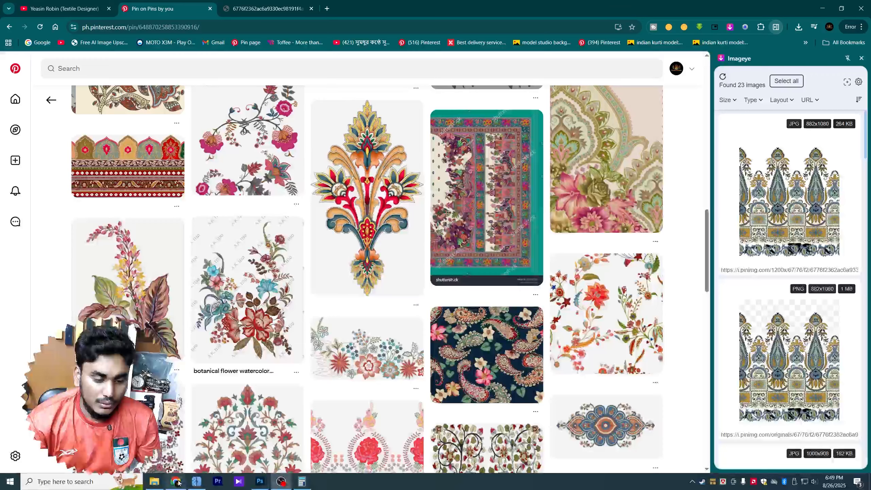
left_click(69, 7)
scroll(178, 216, "down", 4)
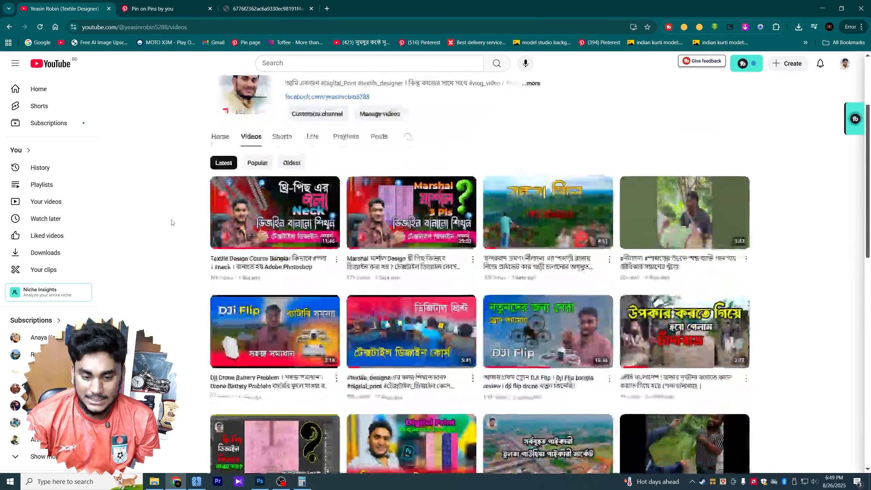
scroll(172, 222, "up", 4)
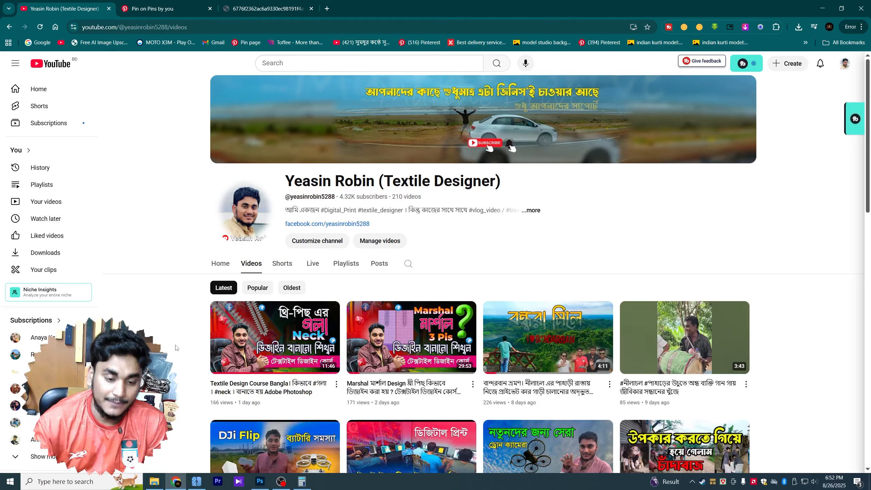
Step: Switch to Photoshop and set up a new document 40 inches wide and 48 inches high
left_click(260, 482)
key("ctrl+n")
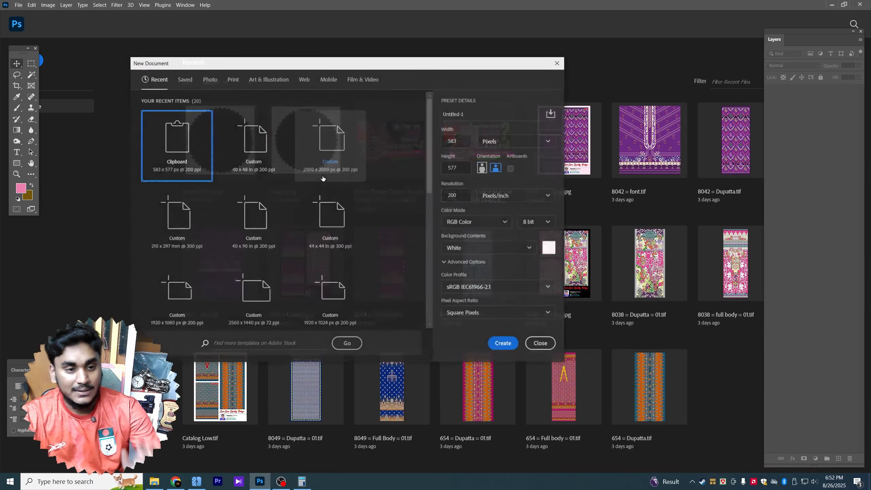
left_click(497, 145)
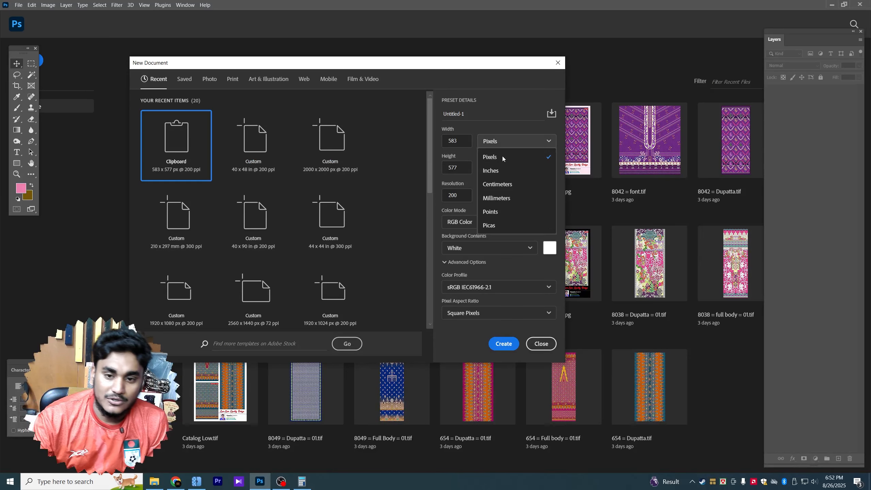
left_click(490, 171)
left_click_drag(464, 141, 451, 142)
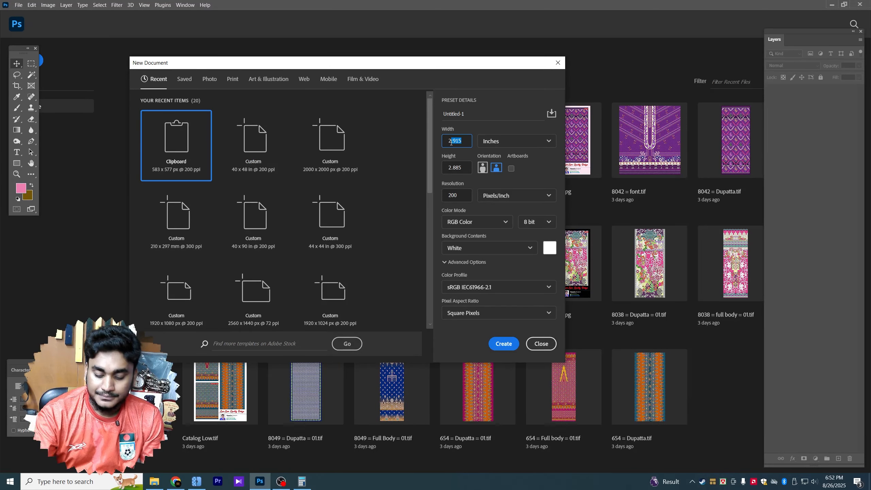
key("BackSpace")
key("BackSpace")
type("40")
key("Tab")
key("Tab")
type("4")
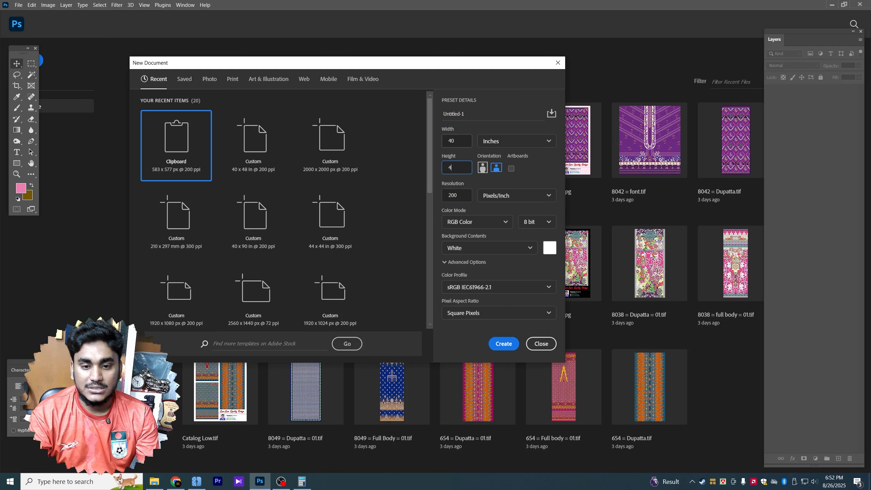
type("8")
key("Tab")
key("Tab")
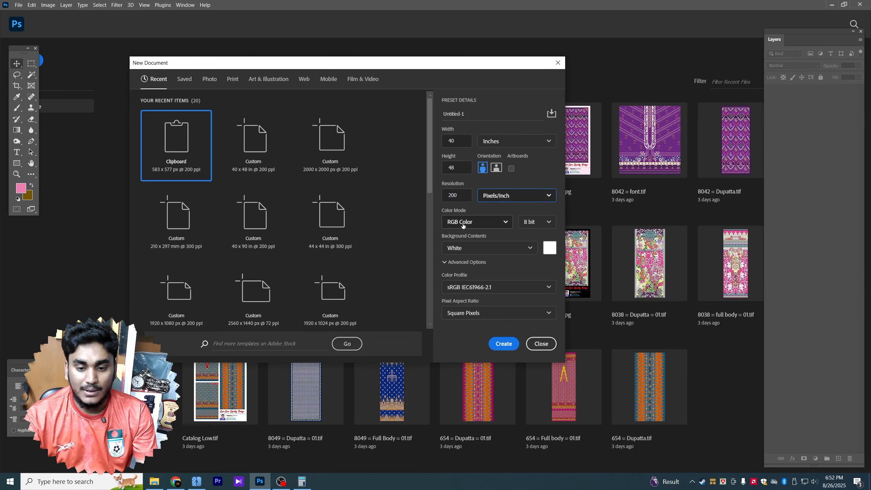
Step: Set the new document's color profile to Adobe RGB (1998) and create it
left_click(481, 291)
left_click(471, 316)
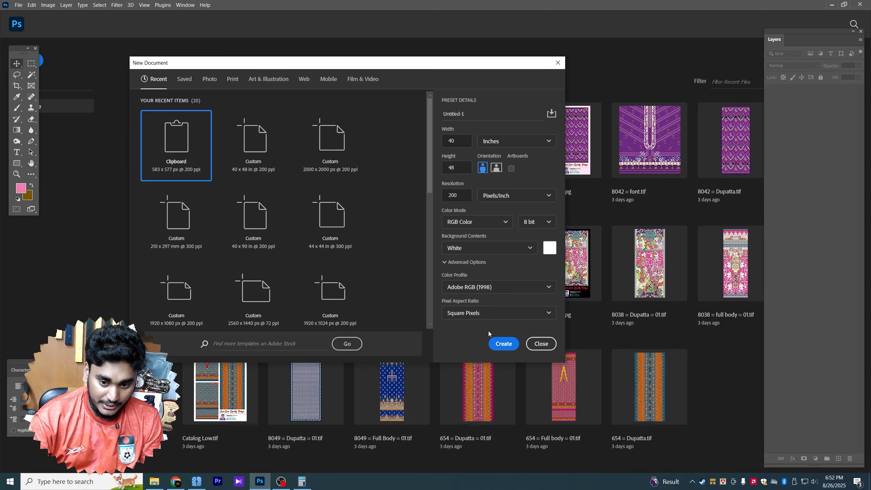
left_click(503, 343)
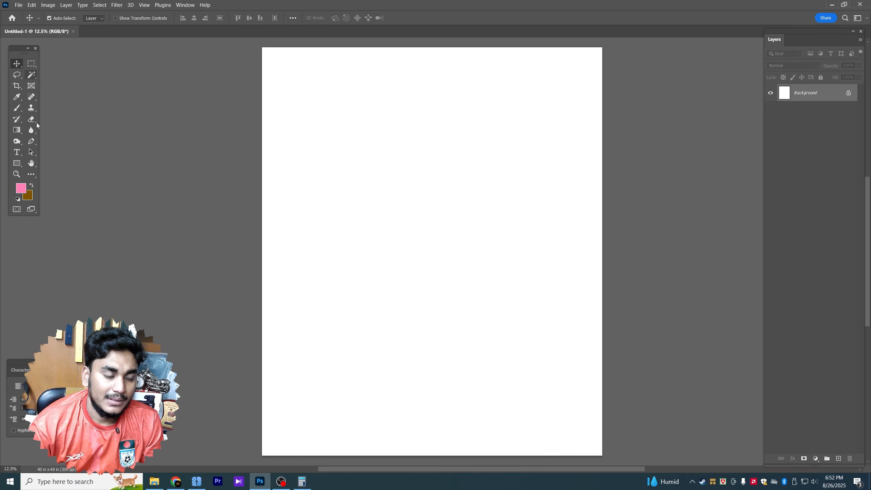
Step: Create a rectangle shape 40 in wide and 1 in high on the canvas
left_click(17, 164)
left_click(461, 179)
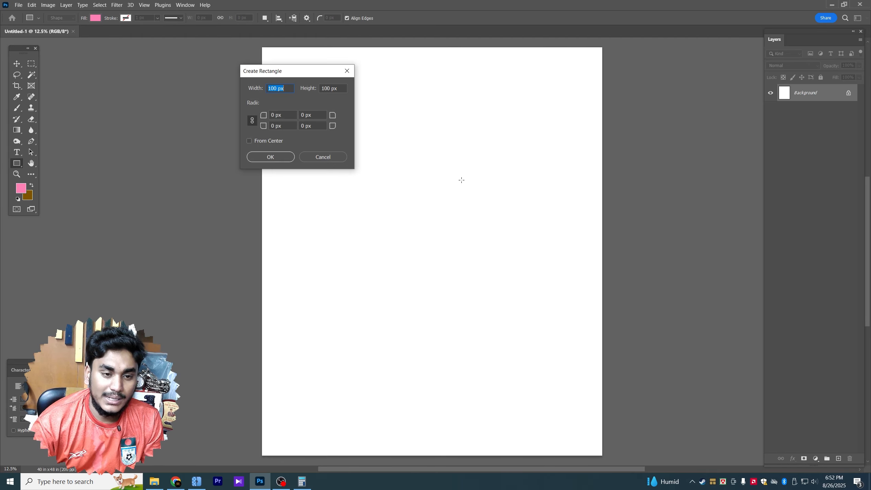
type("40 in")
key("Tab")
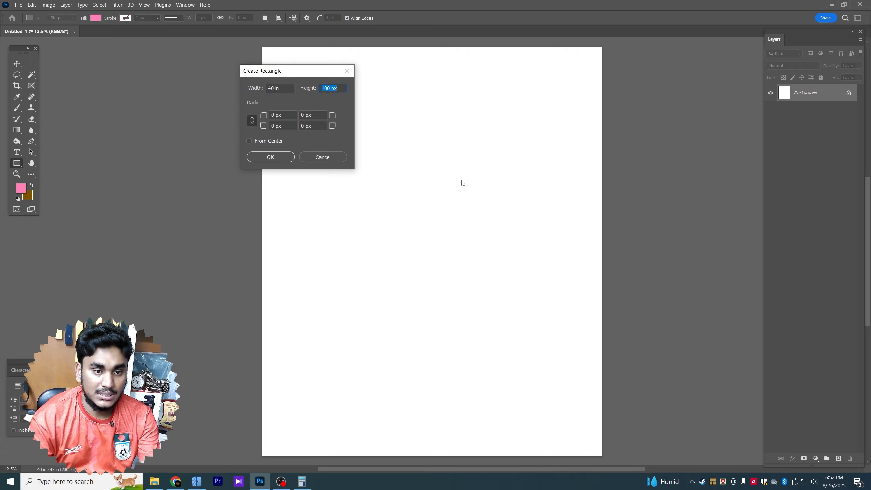
type("1in")
key("Return")
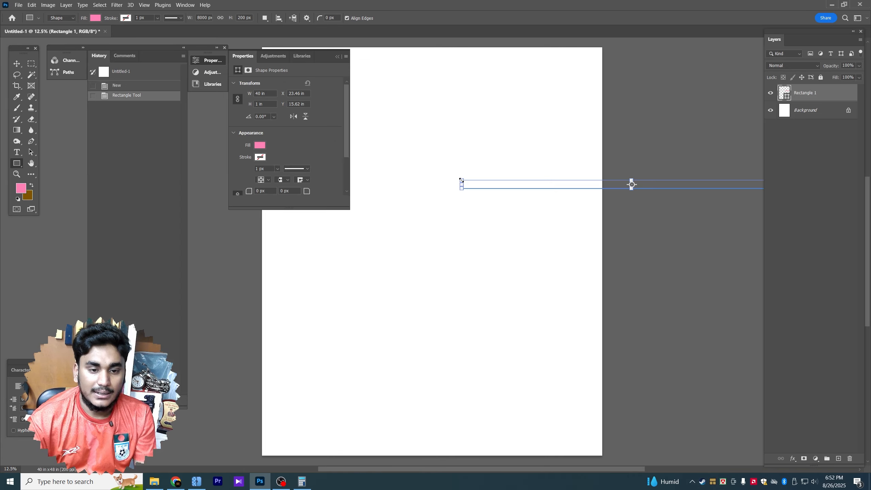
left_click(338, 57)
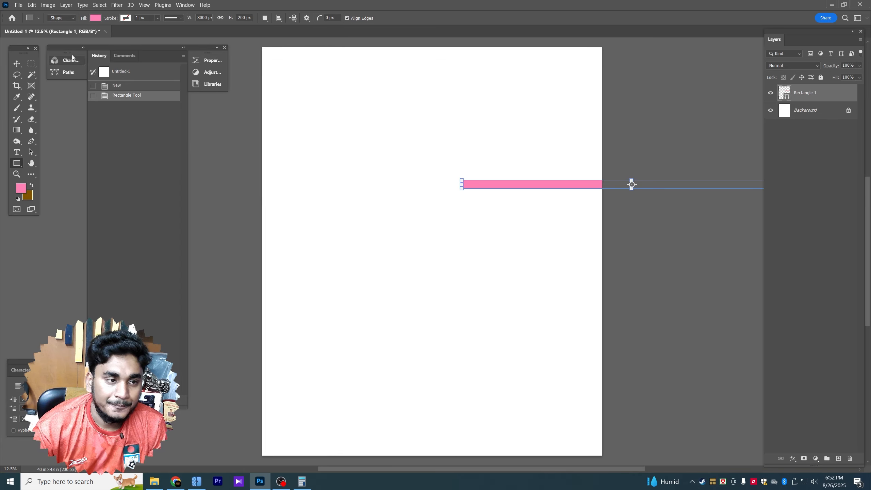
Step: Remove the rectangle's fill and give it a dark brown fill from the recently used colors
left_click(96, 17)
left_click(46, 34)
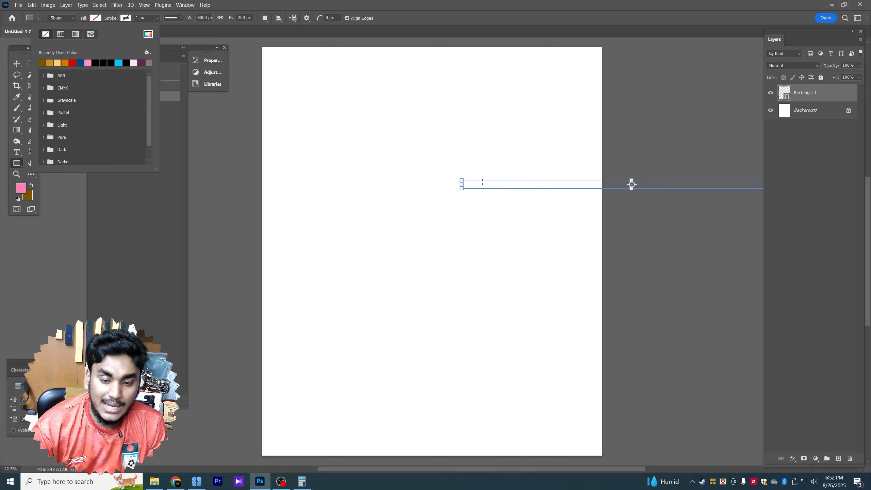
double_click(785, 93)
left_click_drag(678, 196, 729, 201)
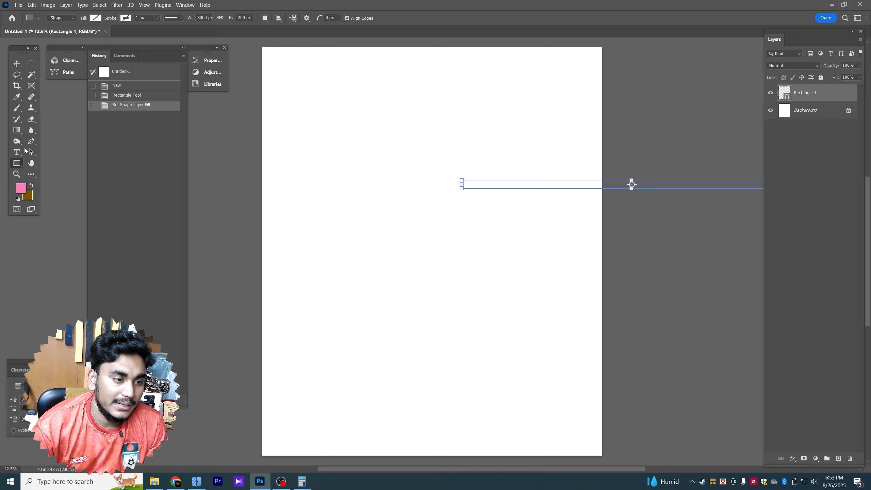
left_click(95, 19)
left_click(42, 63)
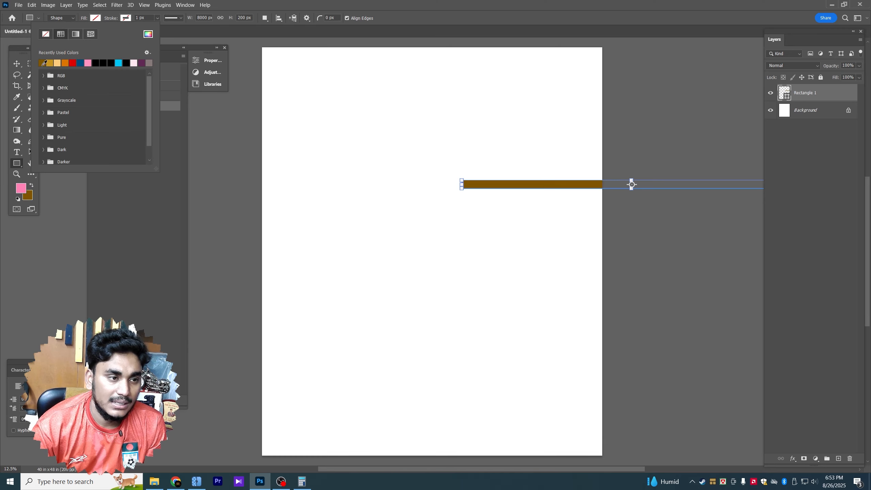
Step: Set the Move tool's alignment reference to Canvas
left_click(18, 64)
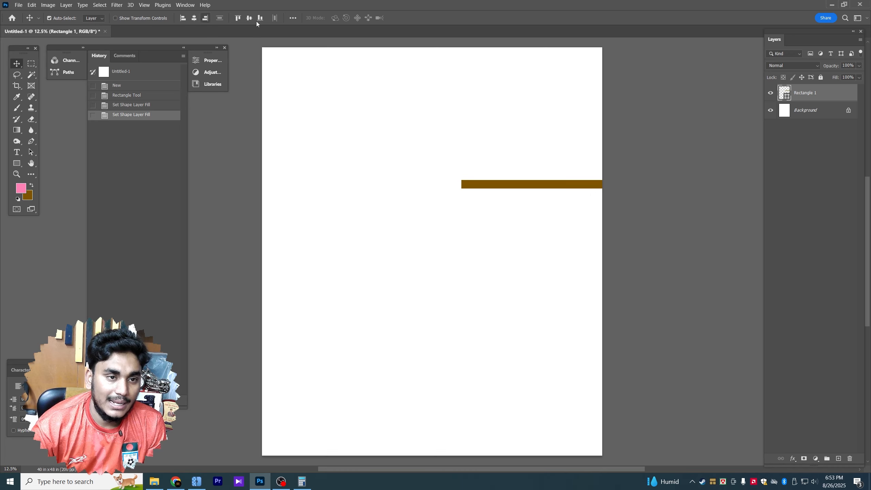
left_click(293, 18)
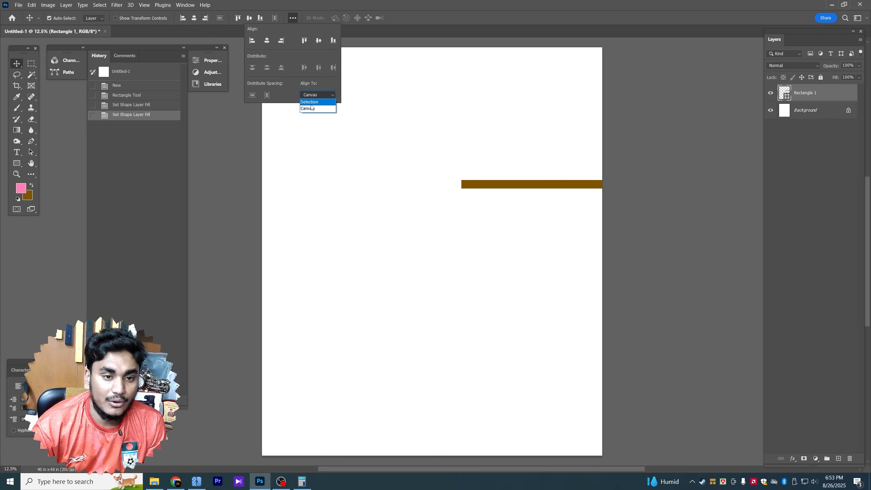
left_click(312, 108)
left_click(261, 128)
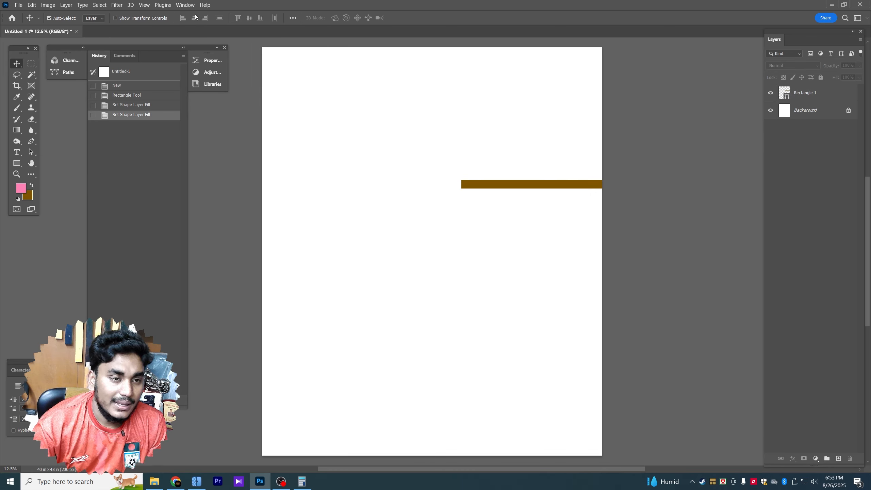
left_click(292, 18)
left_click(315, 95)
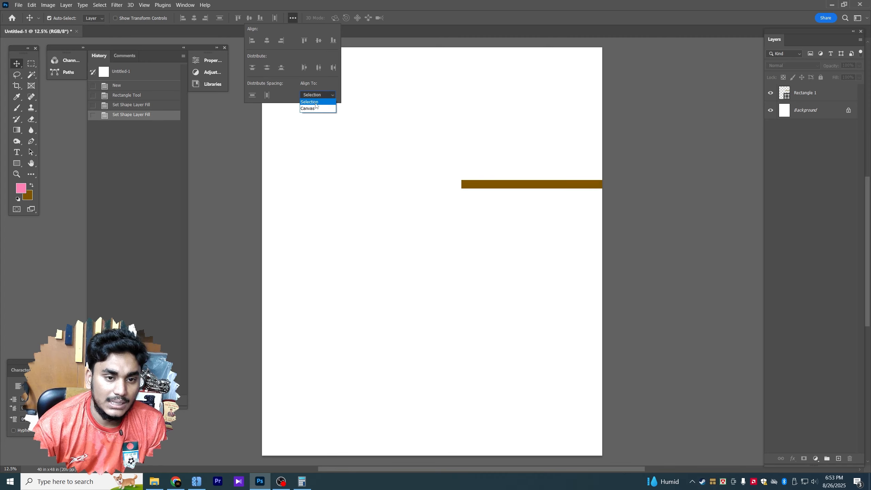
left_click(311, 107)
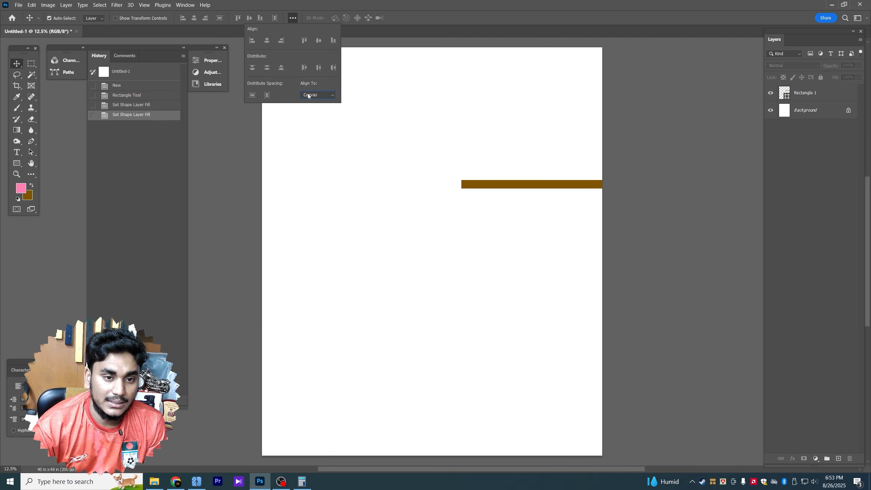
left_click(248, 132)
Step: Align the brown rectangle to the left and bottom edges of the canvas
left_click(520, 183)
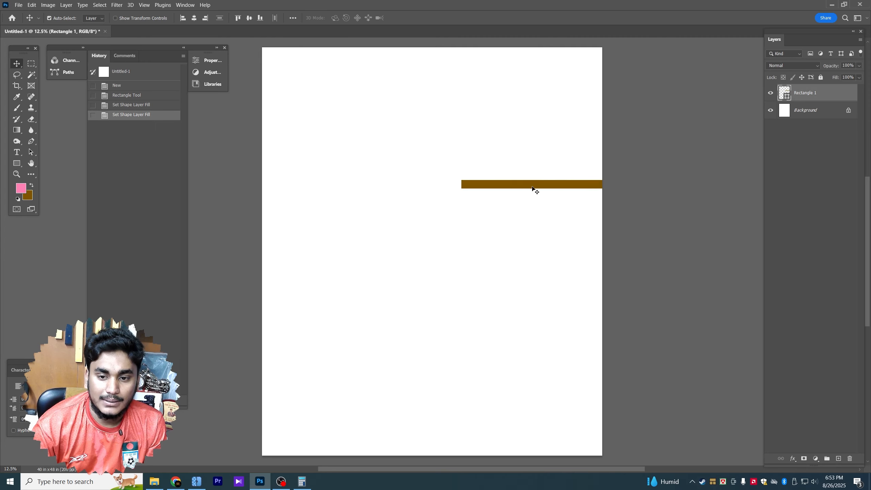
left_click_drag(540, 189, 475, 195)
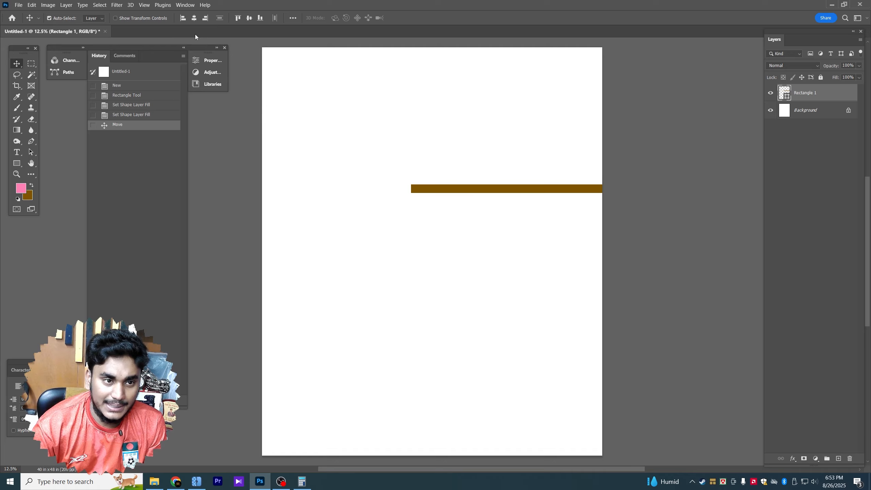
left_click(183, 19)
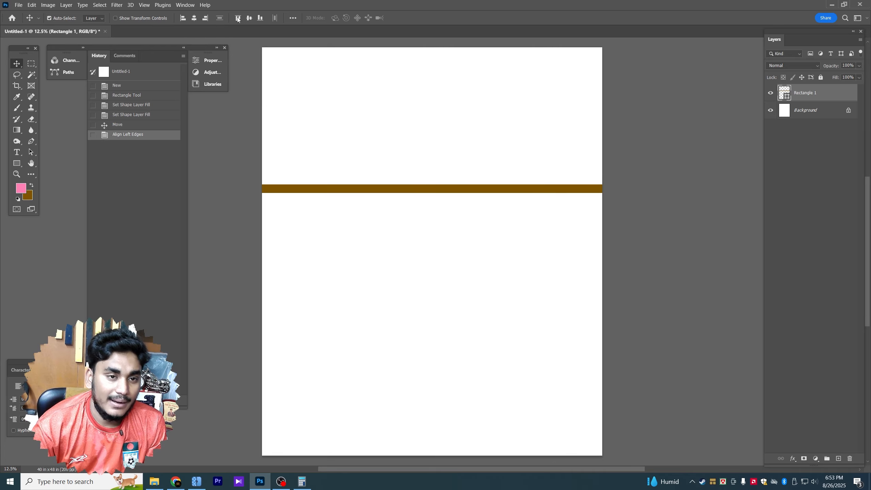
left_click(260, 18)
Step: Change the rectangle's fill color to black
double_click(782, 100)
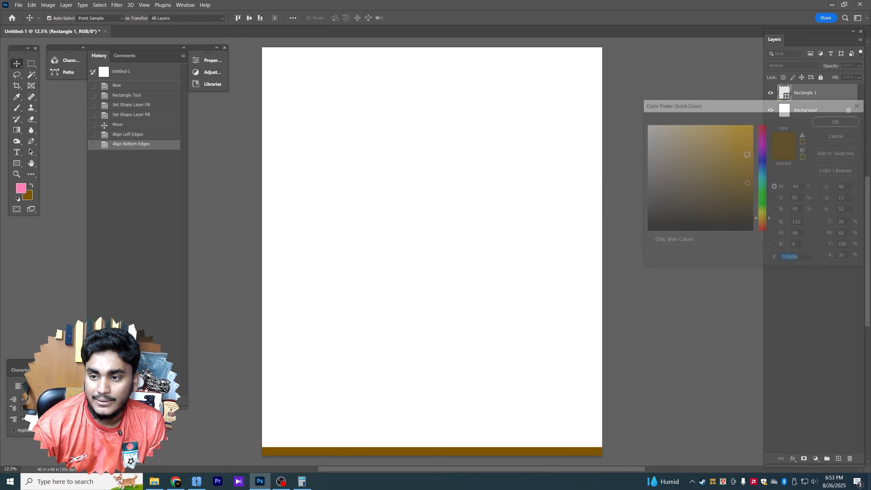
left_click_drag(742, 172, 778, 257)
key("Return")
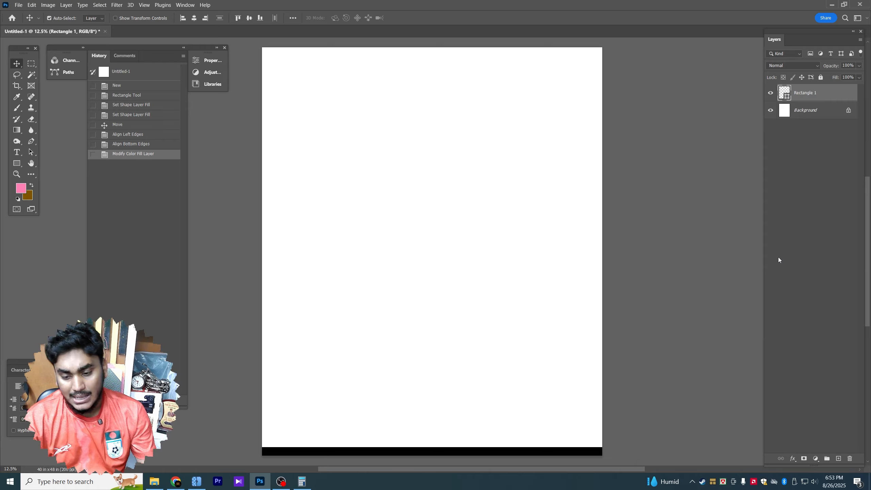
Step: Place a horizontal guide along the black bar's top edge and hide the bar's layer, keeping guides shown
key("ctrl+t")
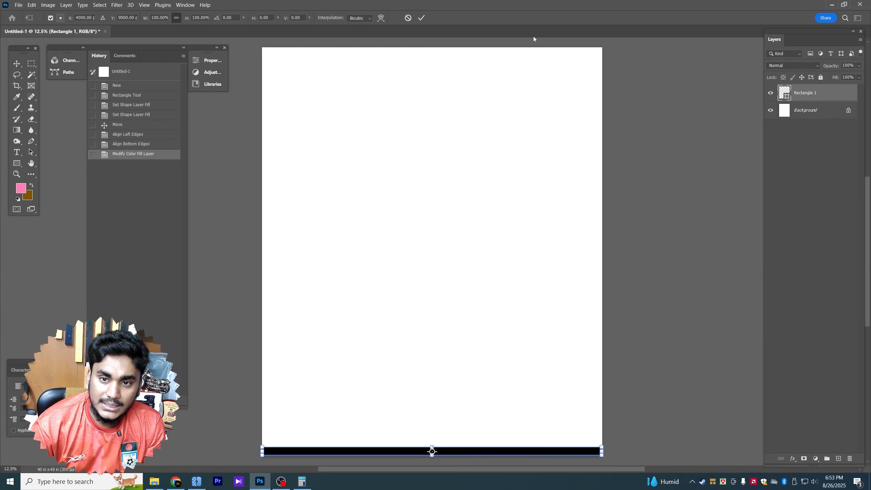
key("ctrl+r")
left_click_drag(319, 42, 422, 450)
key("Return")
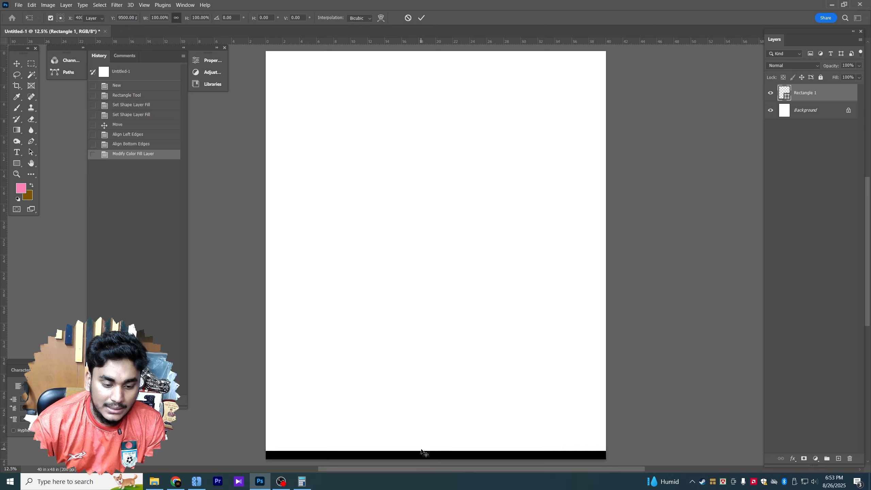
left_click(770, 92)
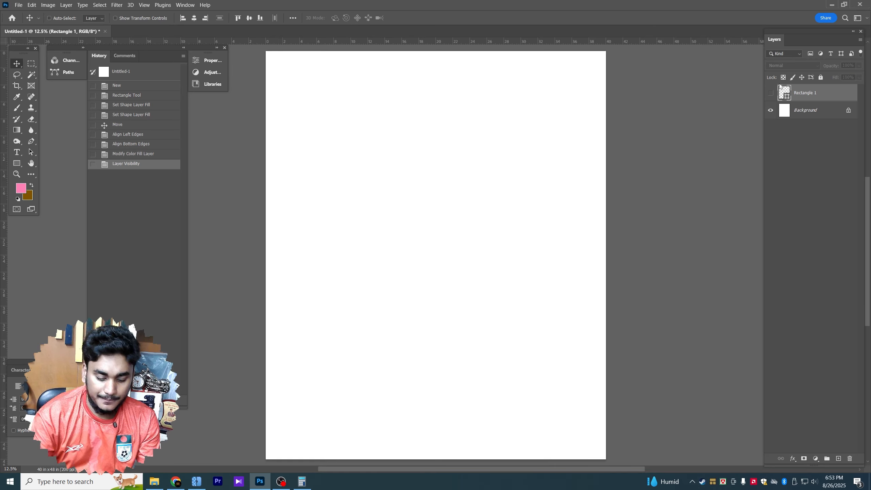
key("ctrl+semicolon")
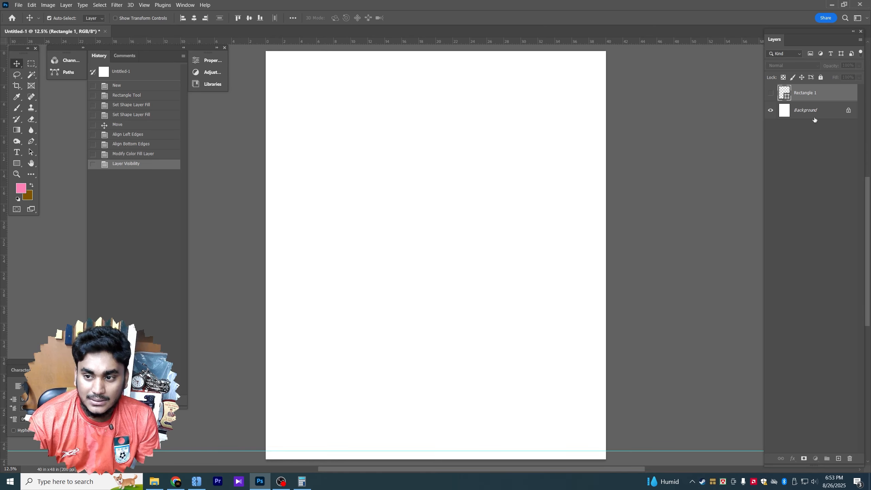
Step: Add a dark blue Solid Color fill layer directly above the background
left_click(813, 117)
left_click(815, 458)
left_click(819, 310)
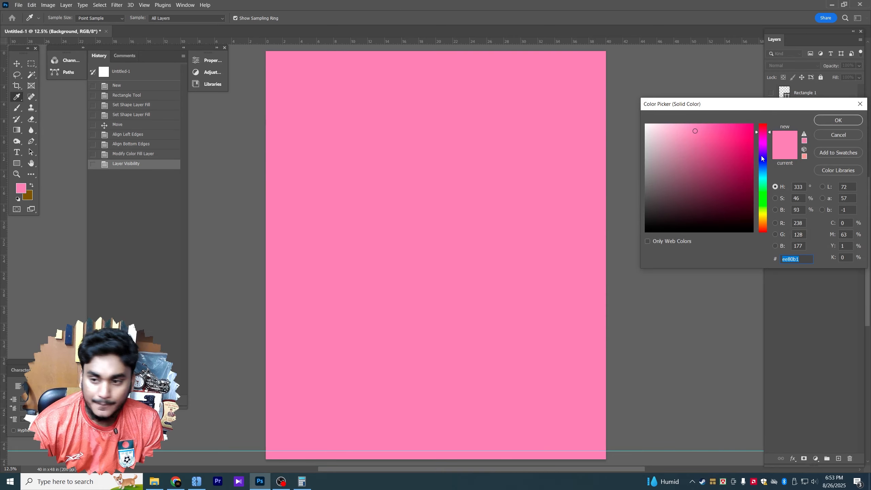
mouse_move(761, 157)
left_mouse_down()
mouse_move(740, 197)
mouse_move(761, 163)
mouse_move(761, 170)
left_mouse_up()
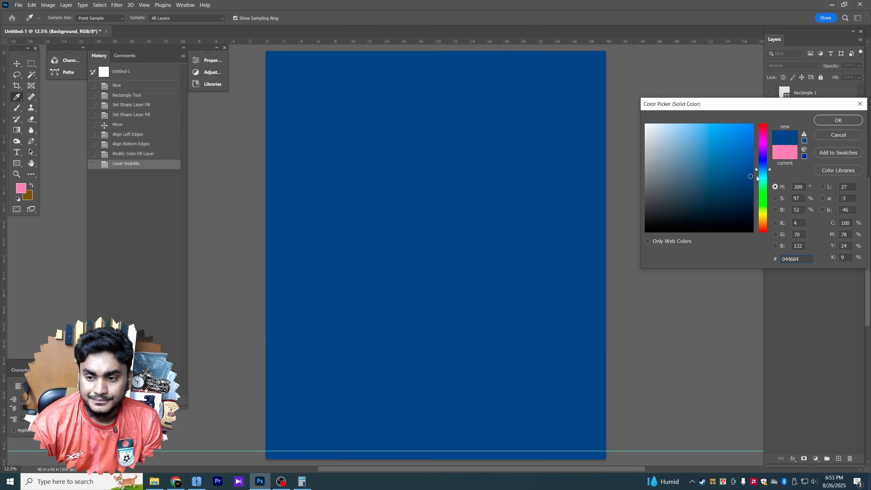
left_click(763, 167)
left_click(763, 170)
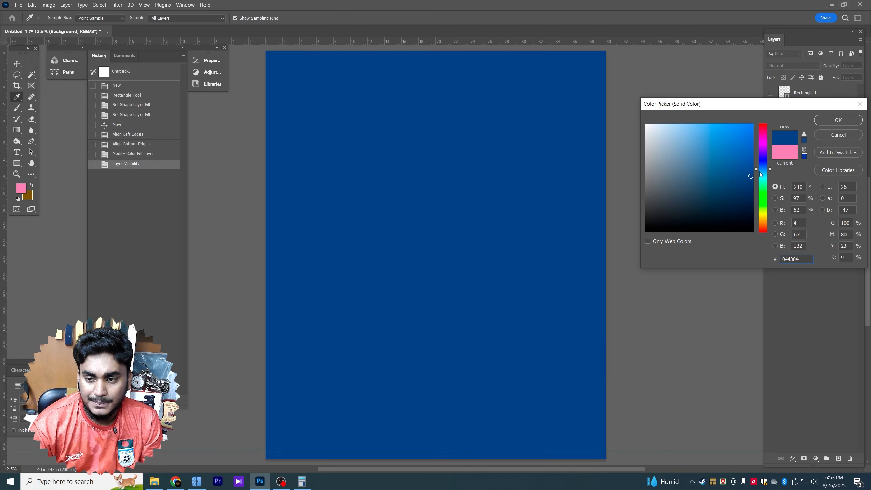
left_click(749, 183)
key("Return")
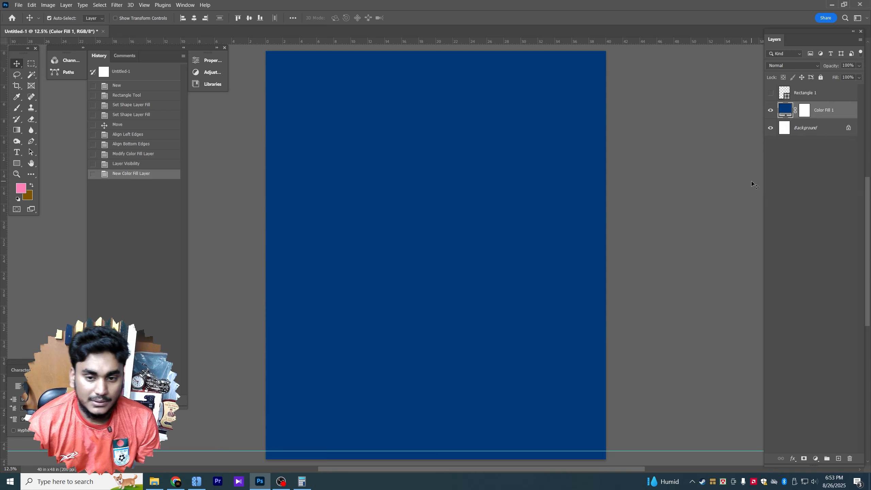
Step: Change the Solid Color fill layer's color to a slightly greener dark blue, 024675, with a hue of 205°
double_click(779, 111)
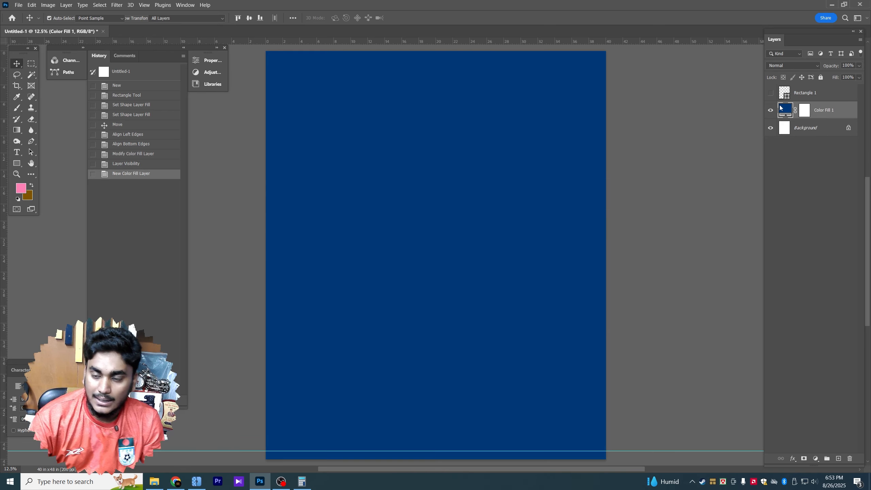
left_click_drag(759, 169, 763, 171)
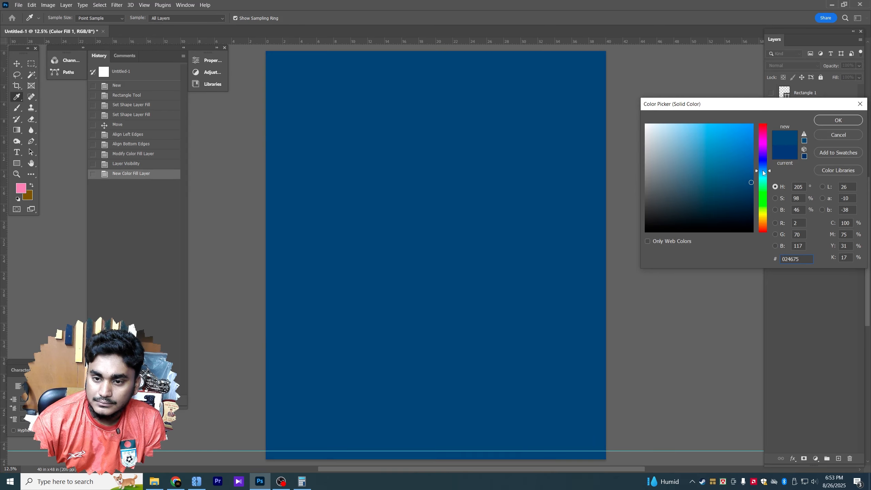
key("Return")
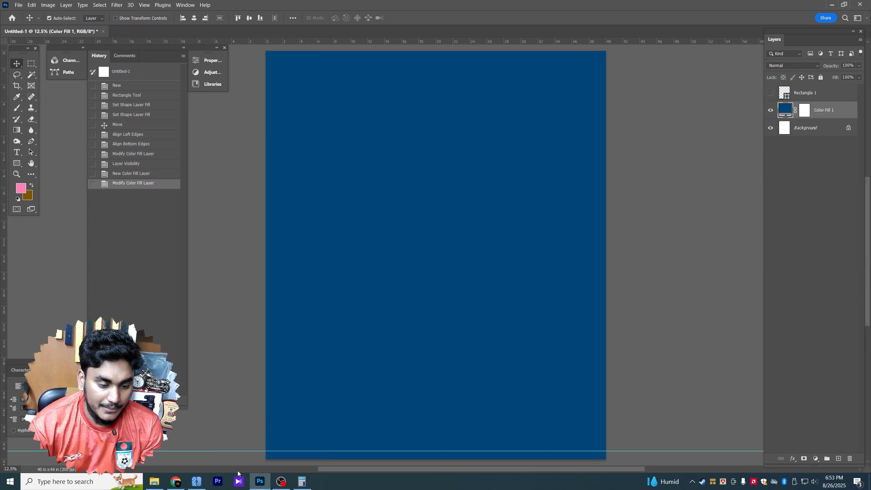
Step: Switch to Chrome, close the Imageye sidebar and browse the floral and paisley motifs related to the open Pinterest pin
left_click(175, 481)
left_click(164, 8)
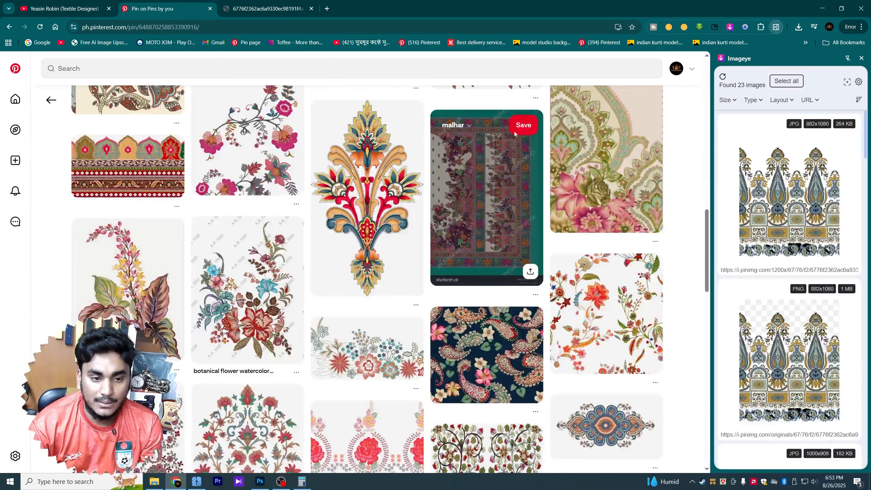
scroll(514, 133, "down", 10)
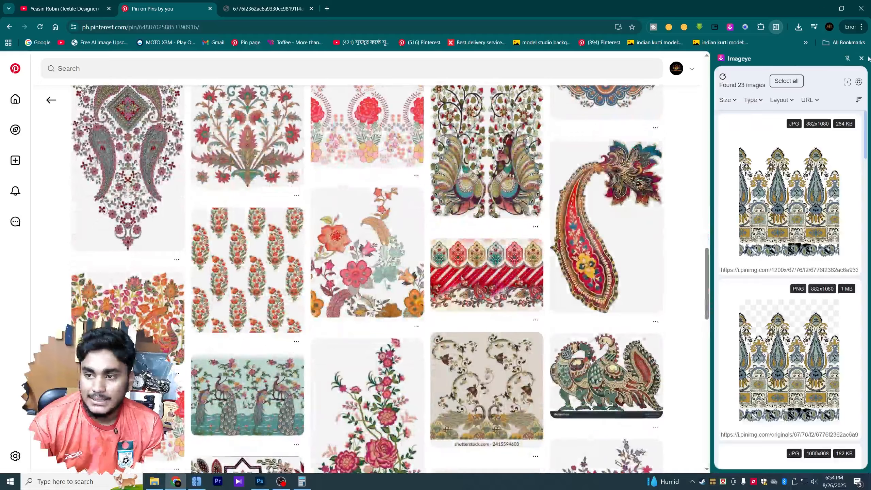
left_click(861, 58)
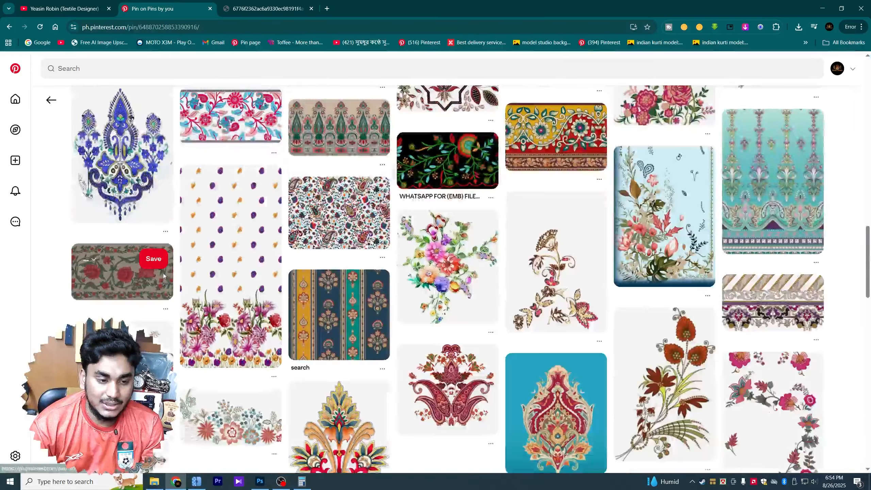
scroll(163, 275, "up", 5)
scroll(147, 271, "up", 8)
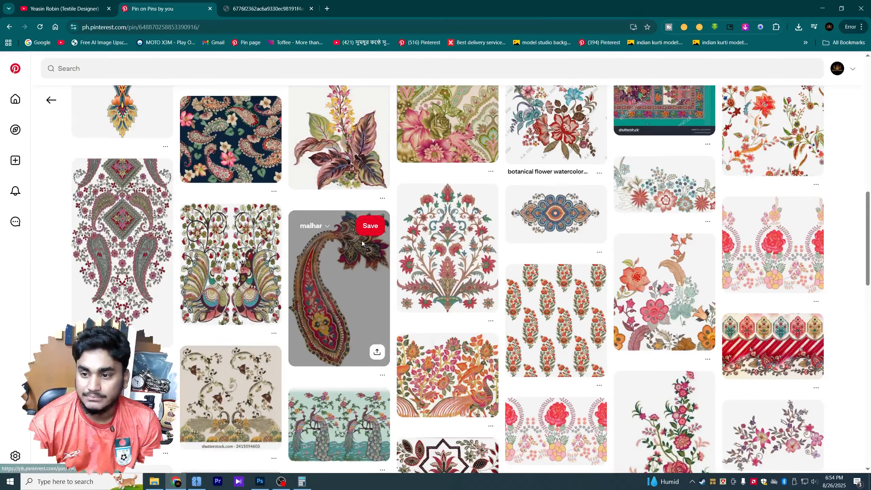
scroll(361, 243, "up", 3)
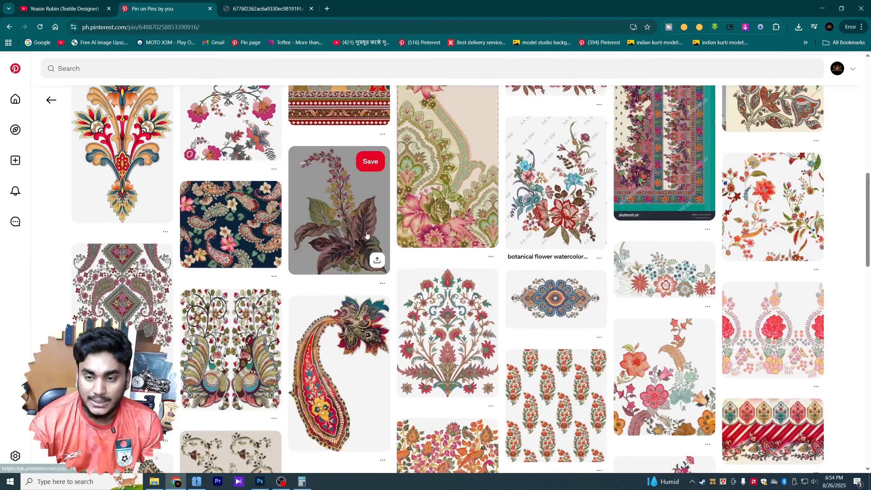
scroll(362, 242, "up", 10)
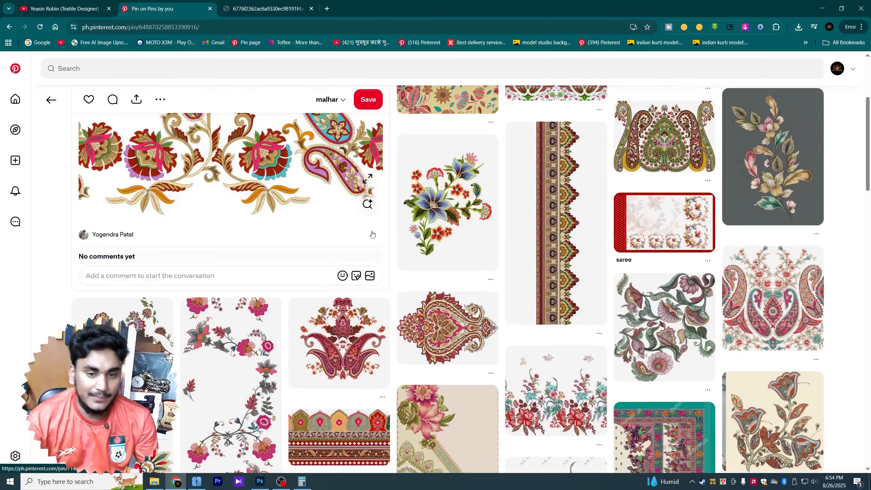
scroll(372, 235, "up", 5)
Step: Return to the blue and gold border pin and preview the related green and red paisley border pin
left_click(10, 27)
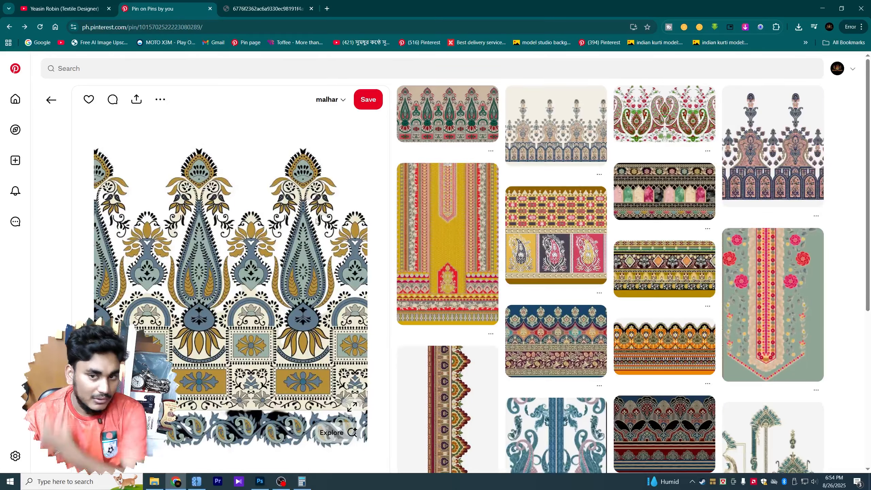
left_click(468, 124)
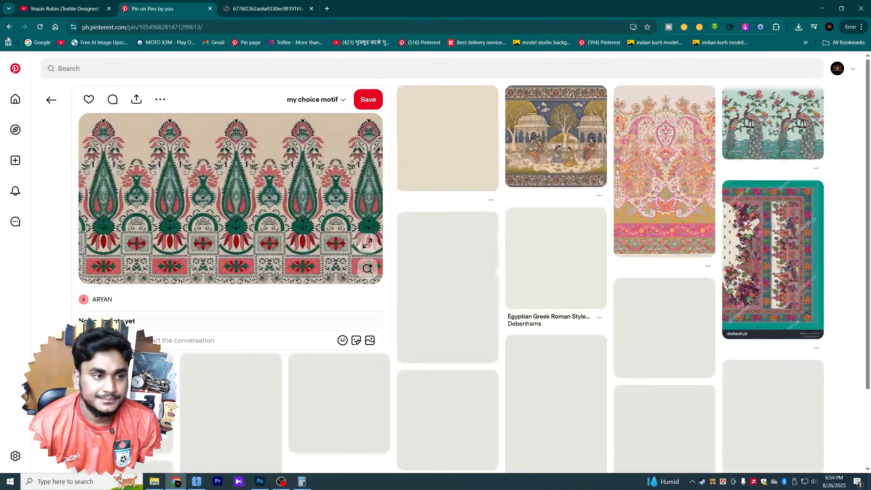
left_click(10, 27)
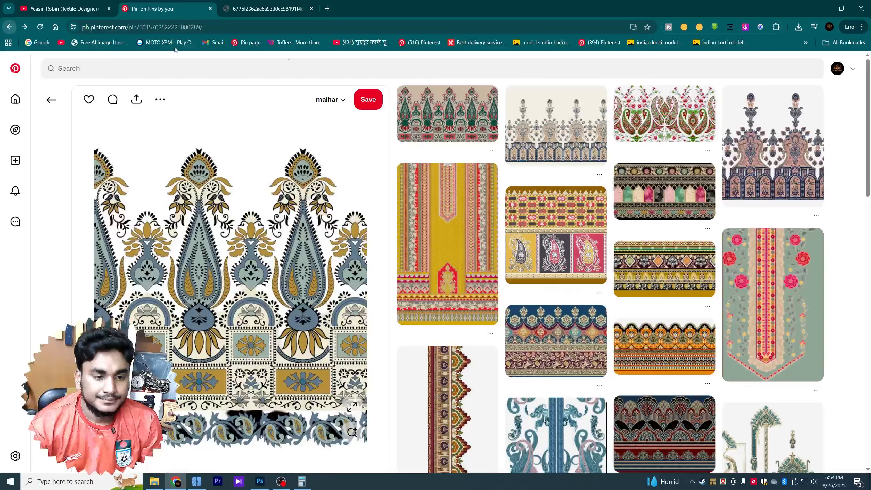
Step: Open the related pink and navy arched border pin and examine its similar designs for usable borders and motifs
left_click(793, 157)
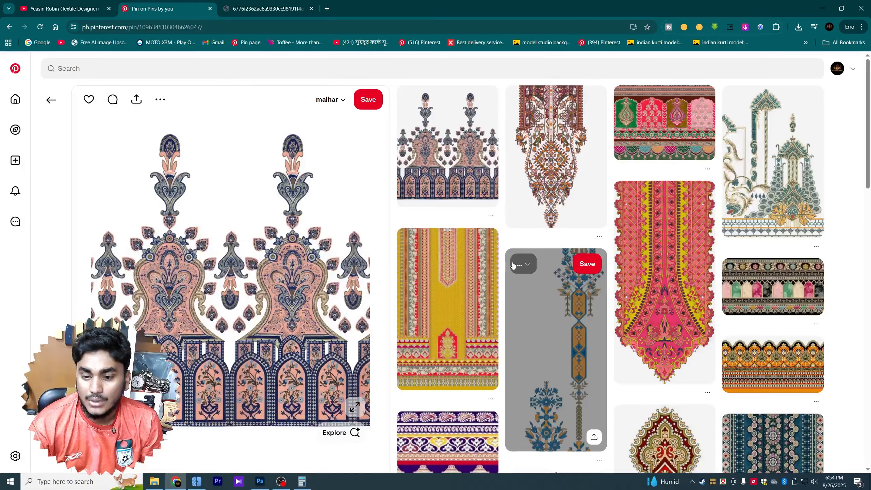
scroll(512, 264, "down", 3)
scroll(359, 238, "down", 3)
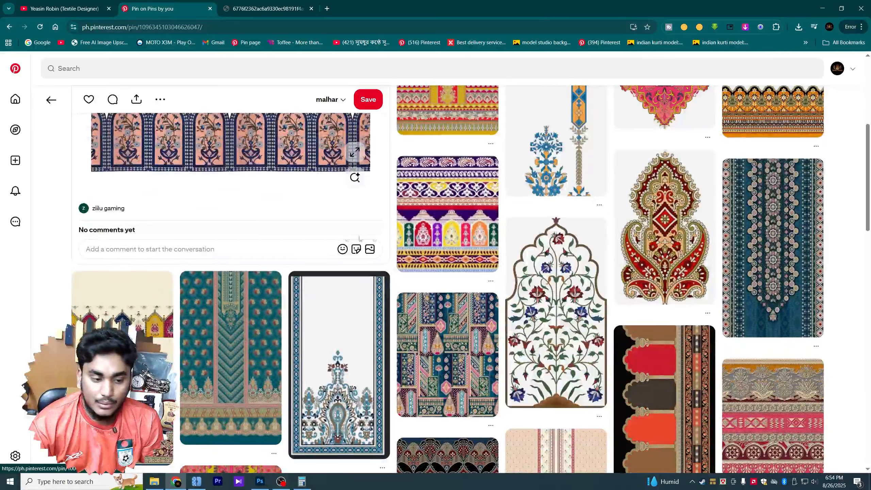
scroll(137, 240, "down", 3)
scroll(51, 261, "down", 3)
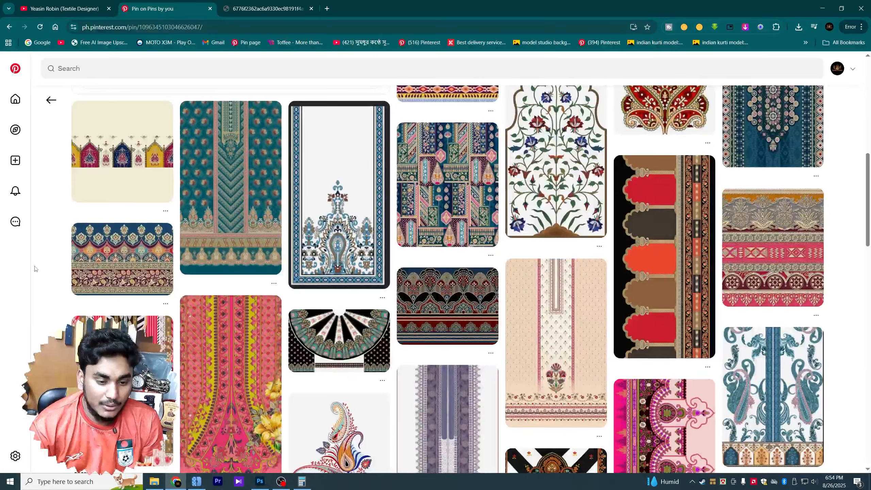
scroll(35, 269, "down", 2)
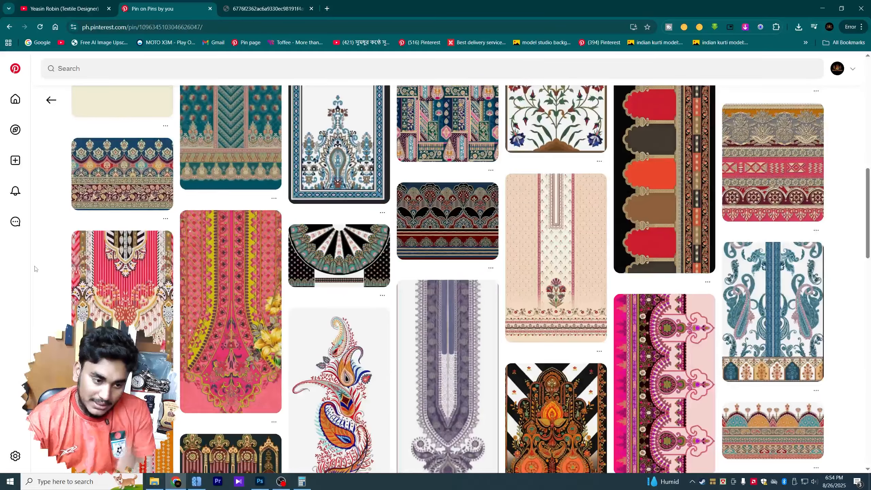
scroll(35, 269, "down", 1)
scroll(34, 275, "down", 5)
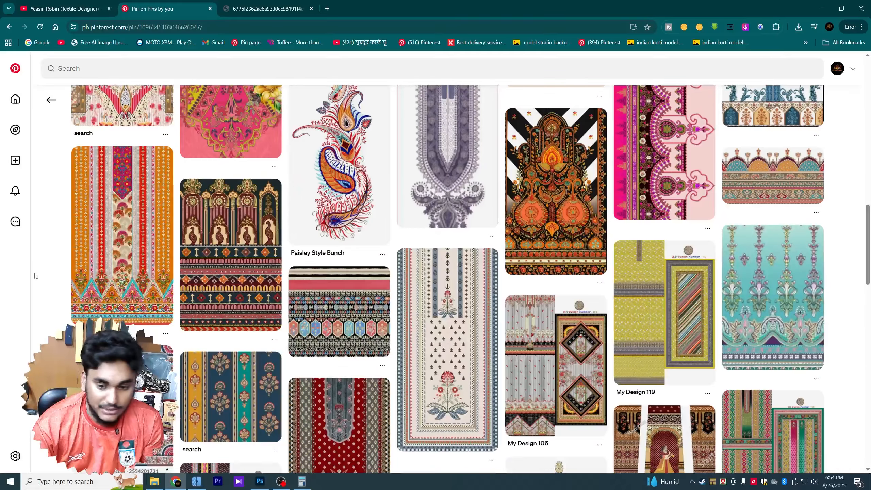
scroll(35, 275, "down", 1)
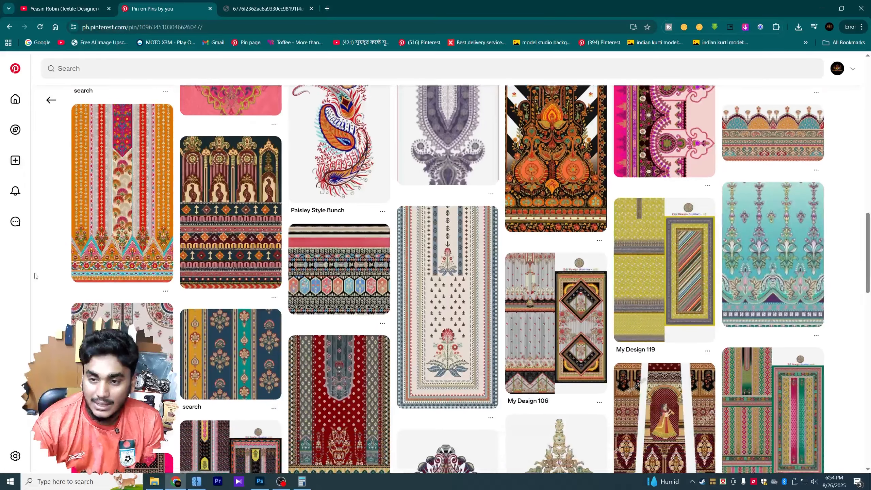
scroll(35, 275, "down", 3)
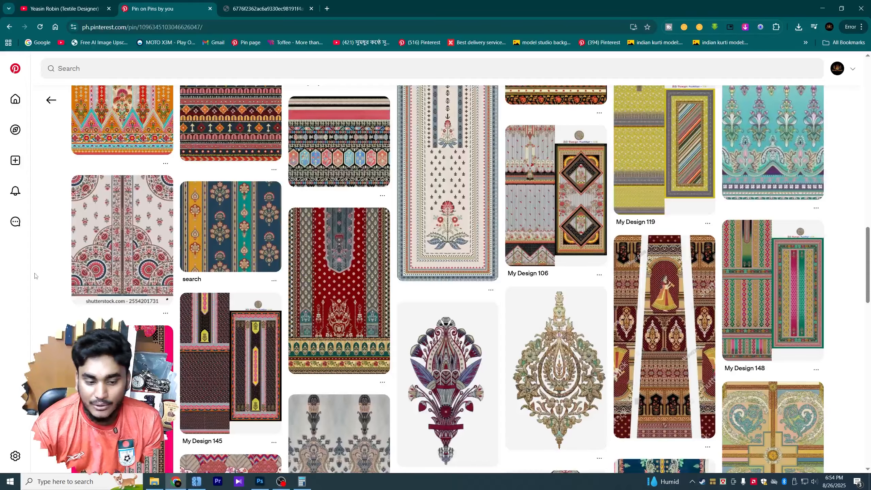
scroll(35, 275, "down", 4)
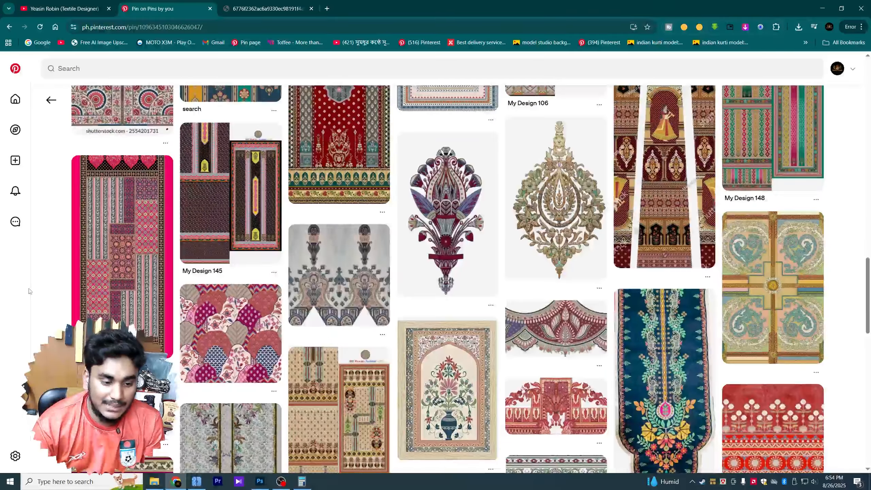
scroll(43, 273, "down", 2)
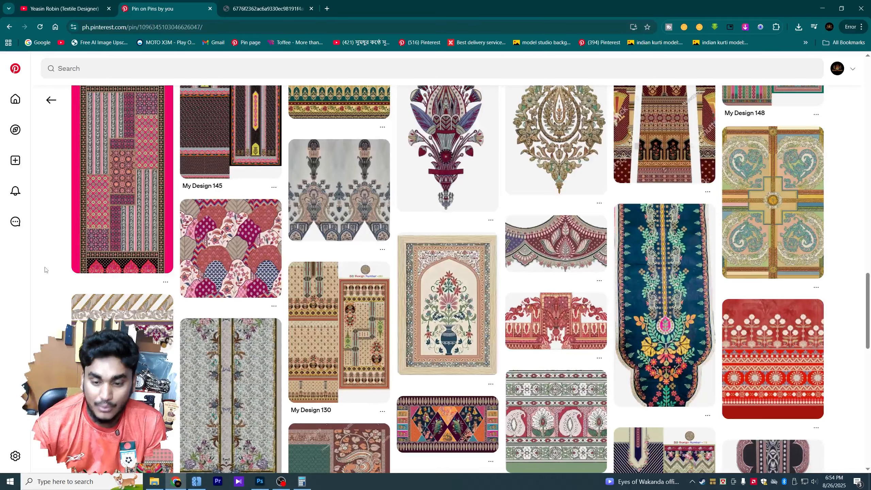
scroll(48, 274, "down", 4)
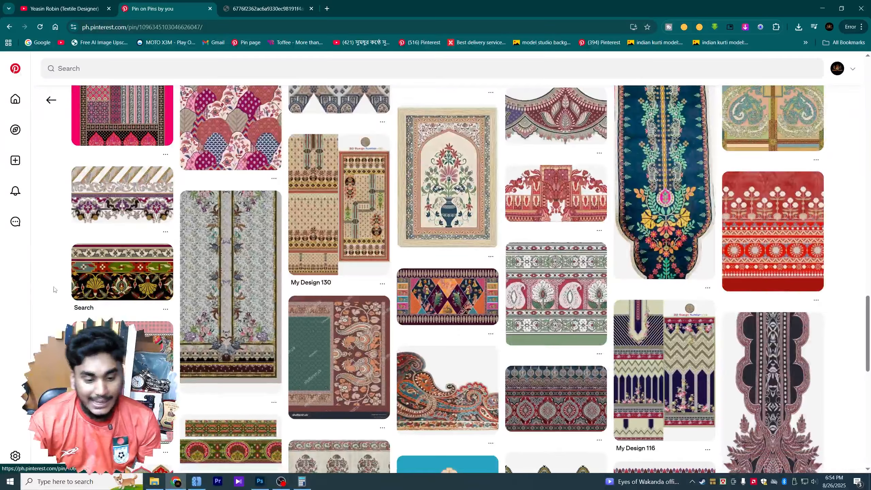
scroll(56, 286, "down", 5)
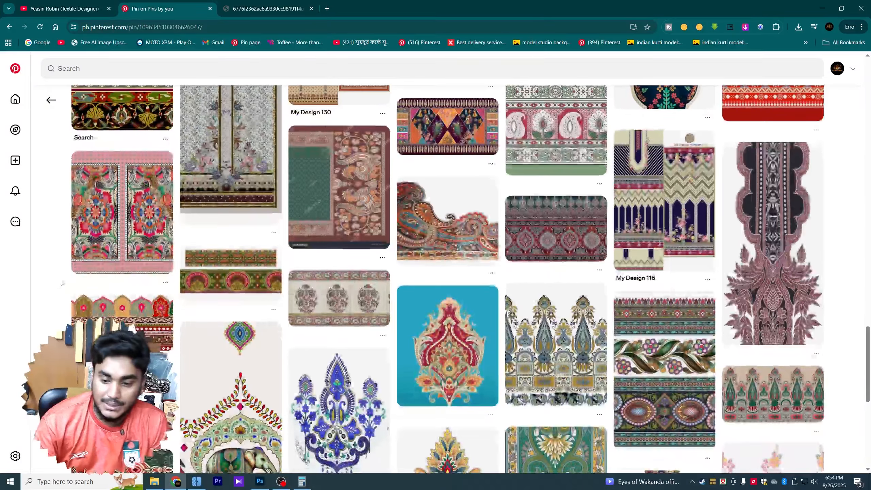
scroll(61, 283, "down", 5)
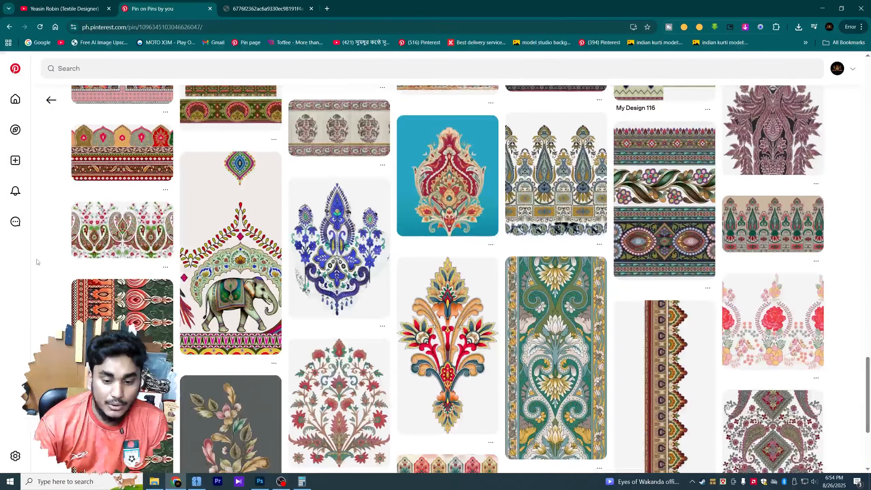
scroll(38, 262, "down", 5)
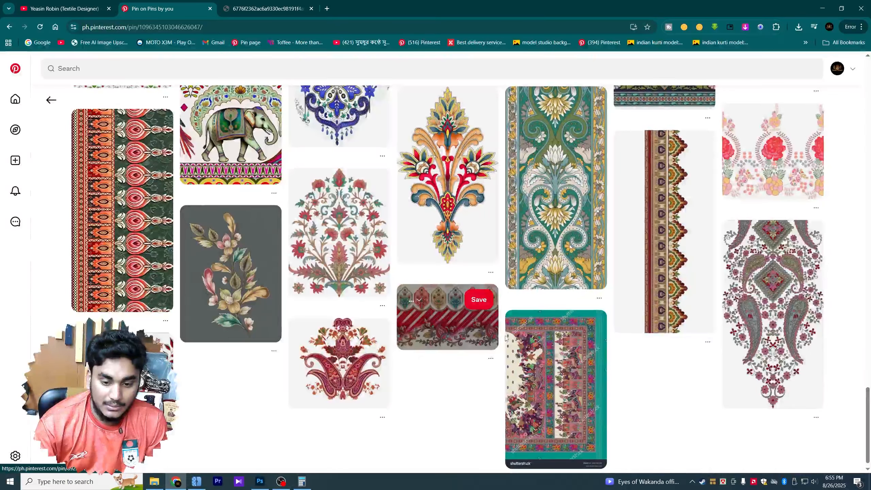
Step: Open the red diagonal-striped floral border pin and look through its related border designs
left_click(484, 330)
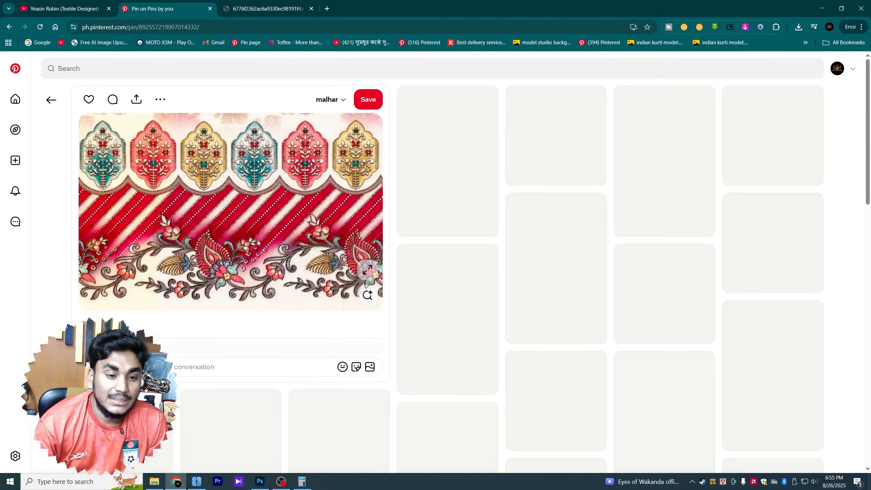
scroll(56, 262, "down", 15)
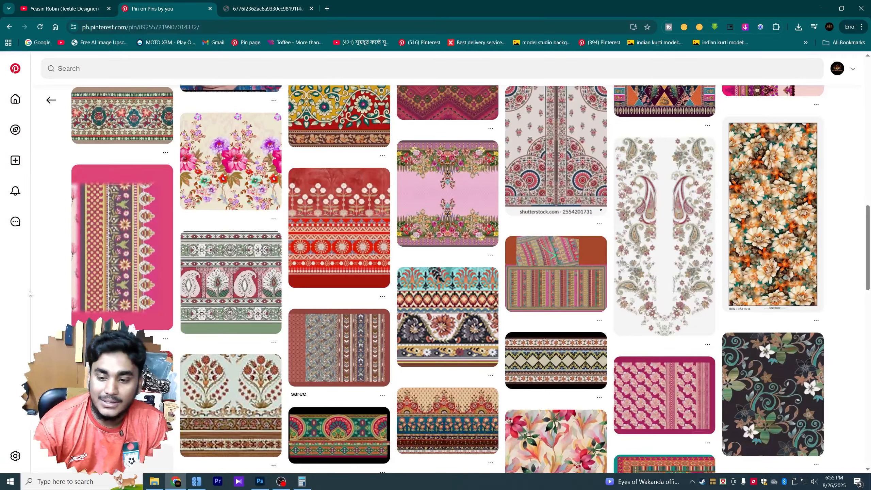
scroll(30, 293, "up", 6)
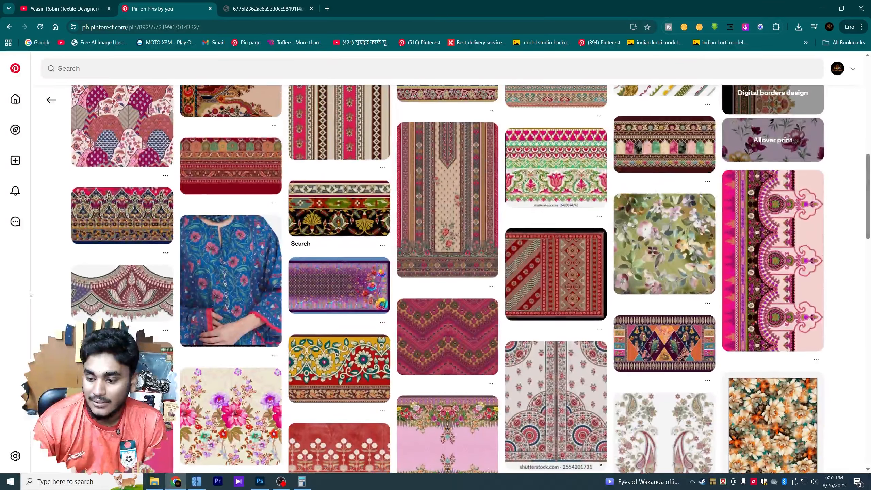
scroll(31, 293, "up", 4)
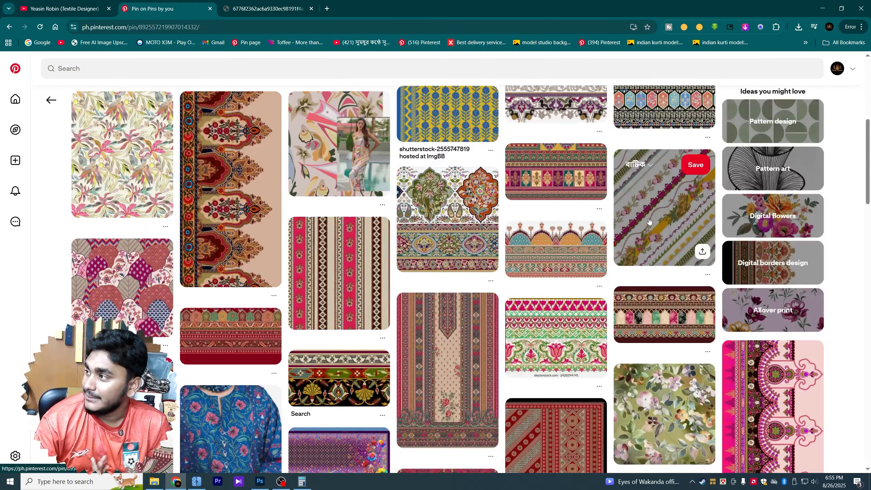
scroll(651, 220, "up", 1)
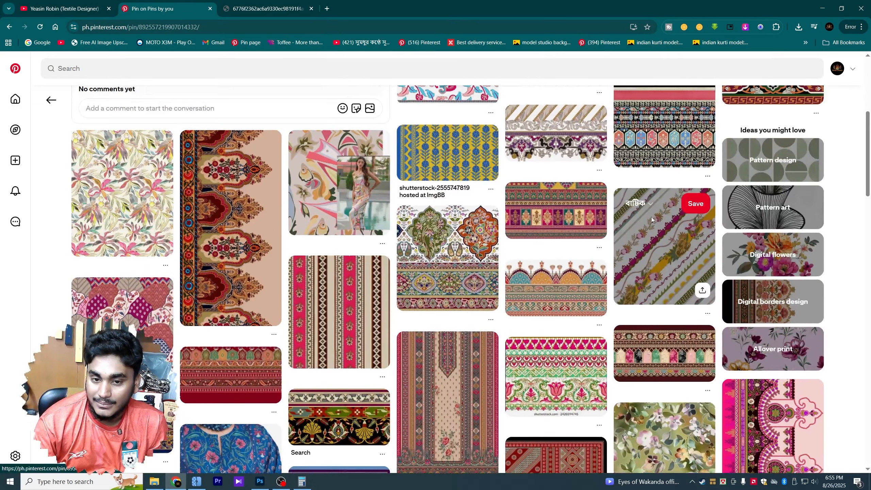
left_click(537, 229)
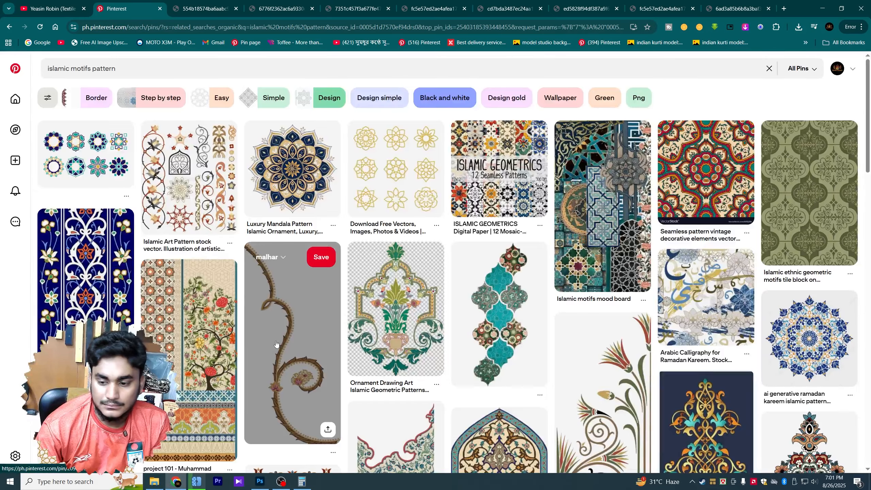
Step: From the gold curling vine pin in the islamic motifs pattern results, use Imageye to open the original checkered paisley scroll PNG
left_click(292, 350)
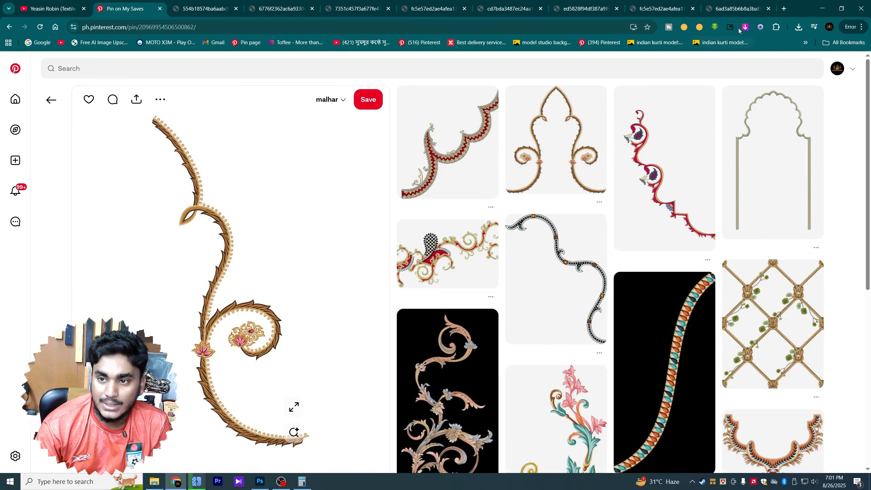
left_click(745, 27)
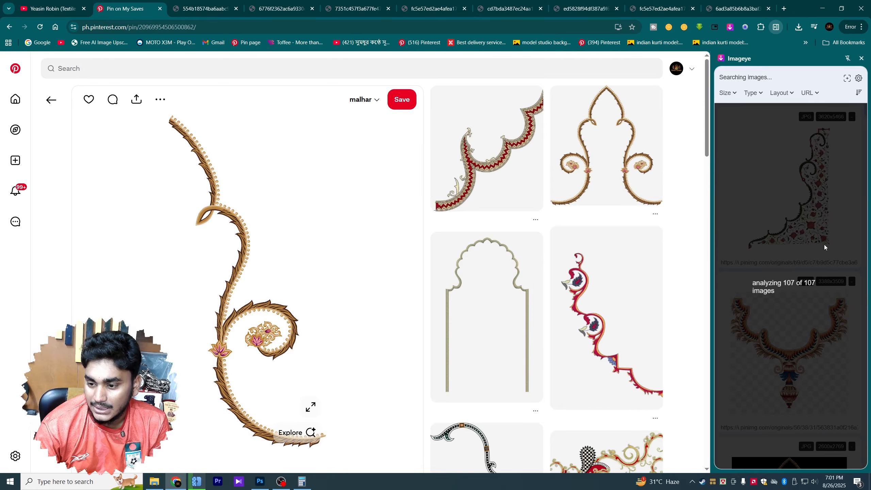
scroll(816, 240, "down", 5)
scroll(807, 234, "up", 3)
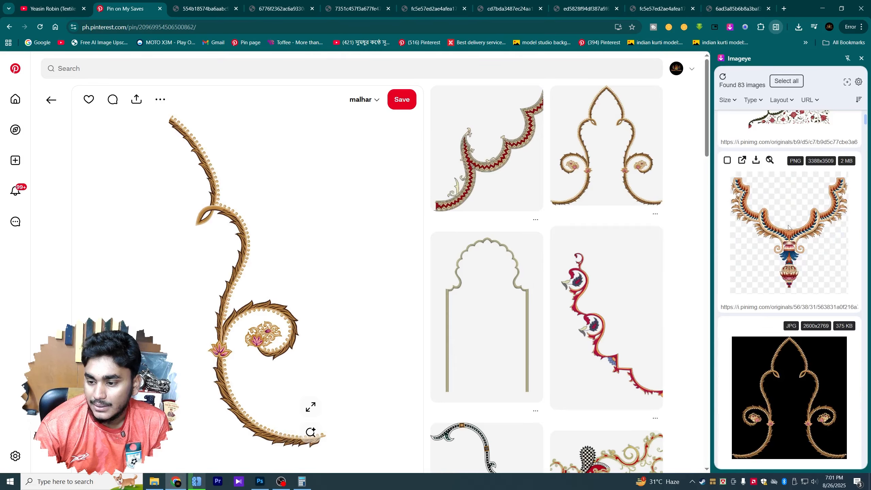
scroll(789, 201, "down", 6)
left_click(741, 192)
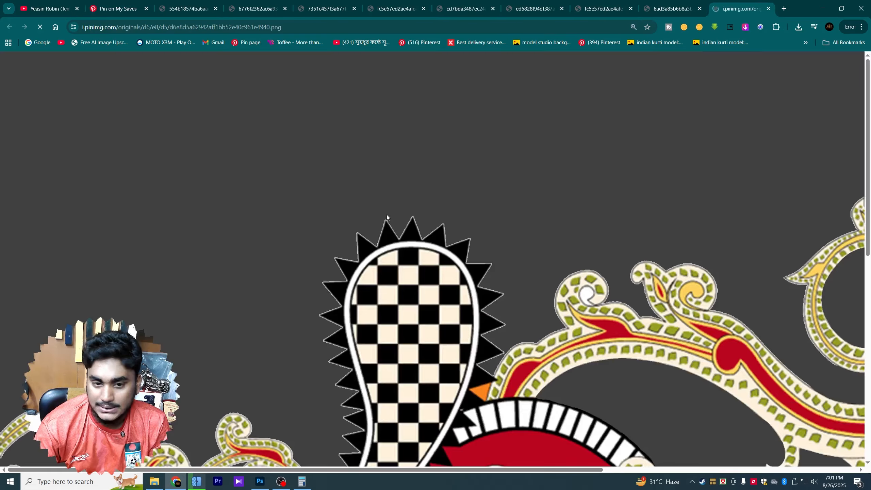
Step: Save the original checkered paisley scroll PNG in New folder (2) and place it into the Untitled-1 Photoshop design
scroll(411, 217, "down", 7)
right_click(426, 220)
left_click(447, 246)
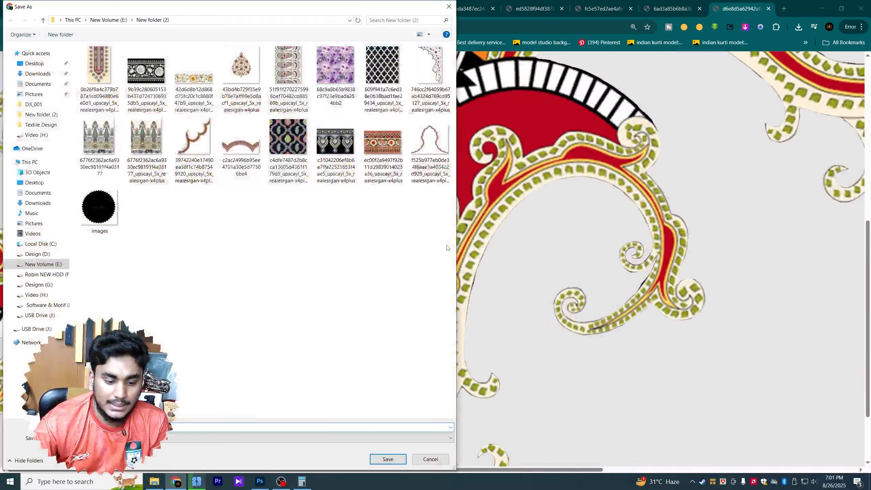
key("Return")
left_click_drag(709, 52, 345, 268)
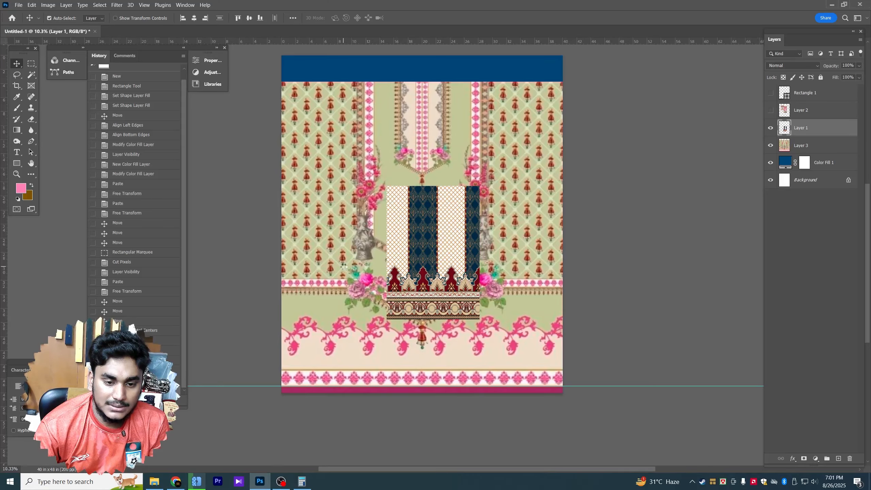
key("Return")
Step: Move the striped panel toward the design's lower left and hide Layer 1 and Layer 3
scroll(439, 221, "up", 3)
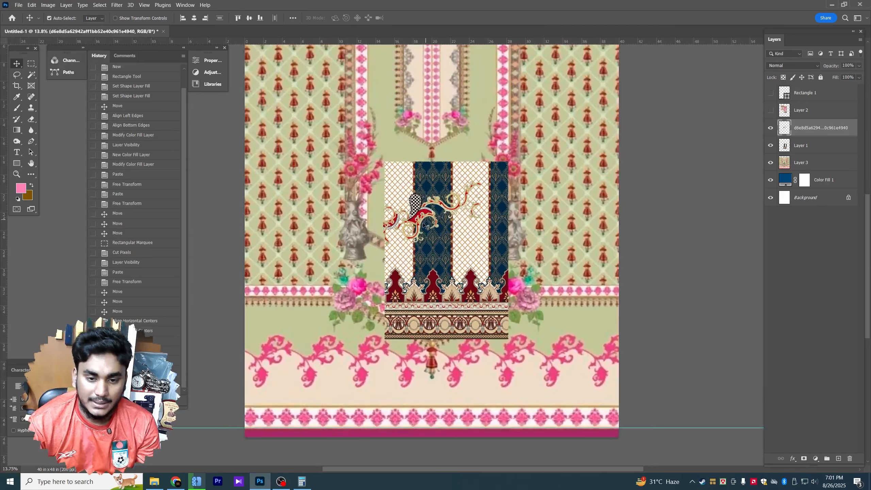
left_click_drag(425, 225, 326, 313)
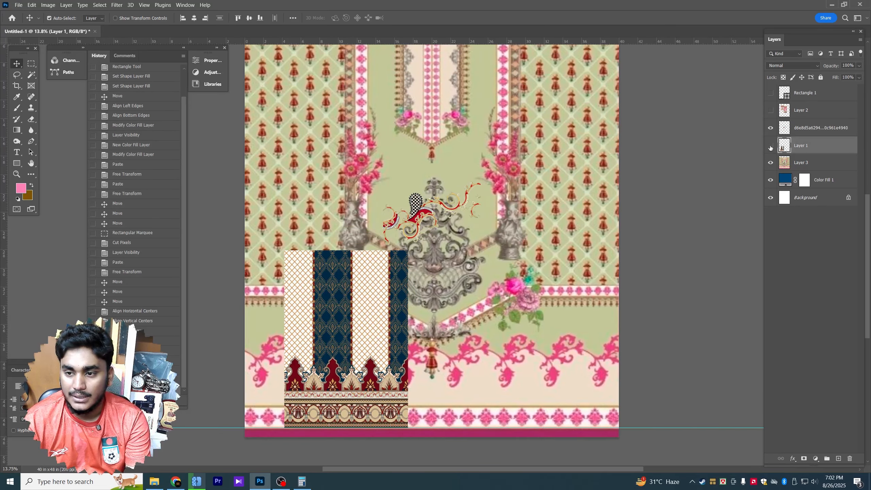
left_click(770, 148)
left_click(798, 162)
left_click(771, 162)
Step: Move the checkered paisley scroll motif to the lower-left area of the blue base
scroll(422, 222, "up", 3)
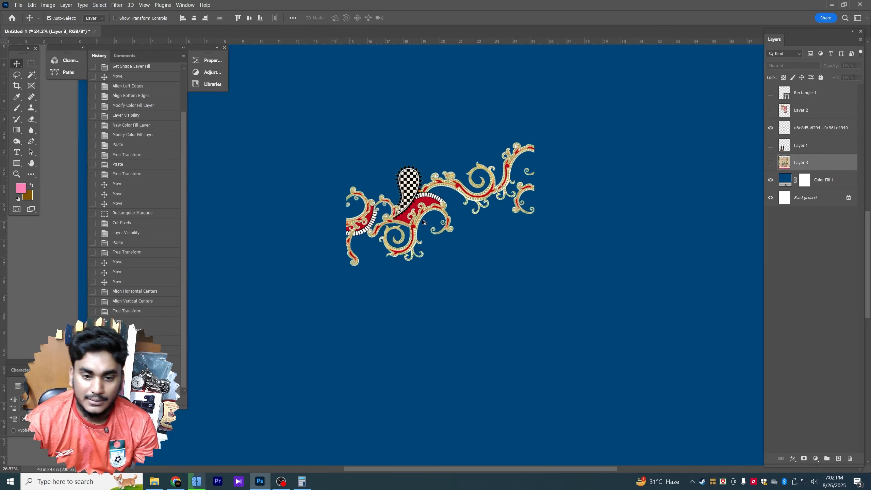
left_click_drag(412, 211, 343, 325)
left_click_drag(340, 326, 410, 252)
Step: Examine the paisley scroll motif's outlines and fine detail up close for image quality
scroll(511, 138, "down", 3)
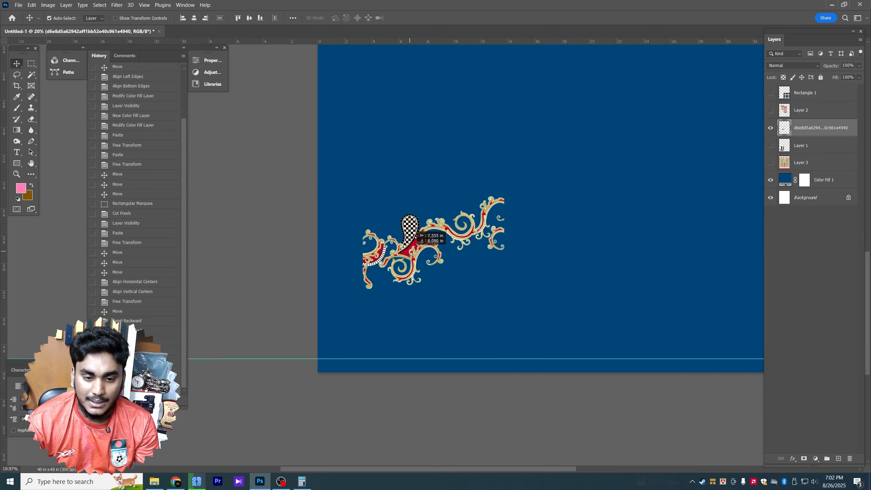
scroll(407, 244, "up", 5)
scroll(371, 224, "down", 3)
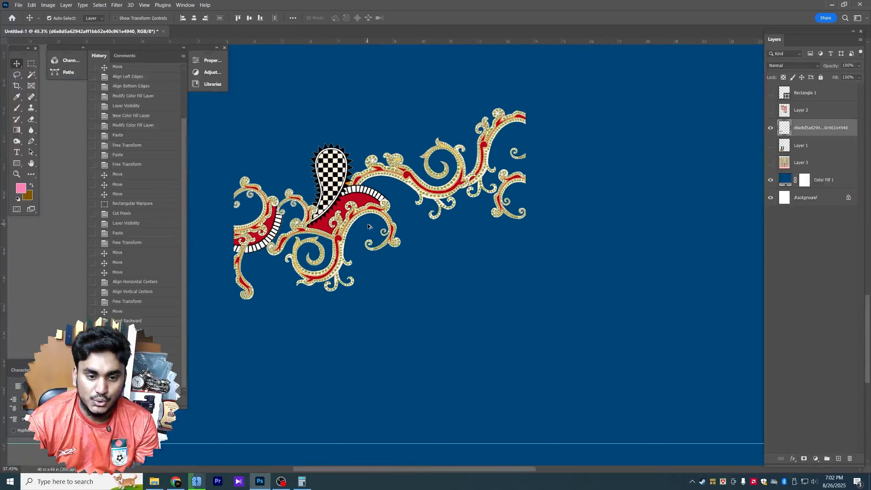
scroll(367, 223, "up", 6)
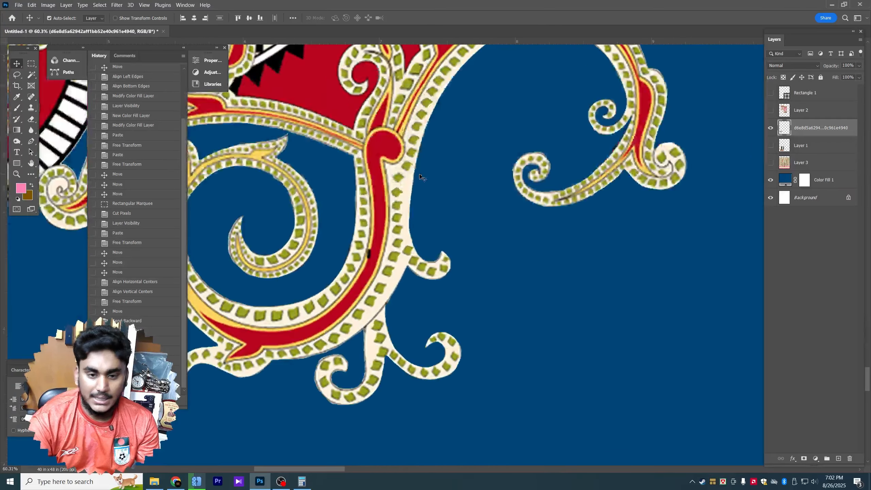
scroll(420, 176, "up", 4)
scroll(409, 236, "down", 4)
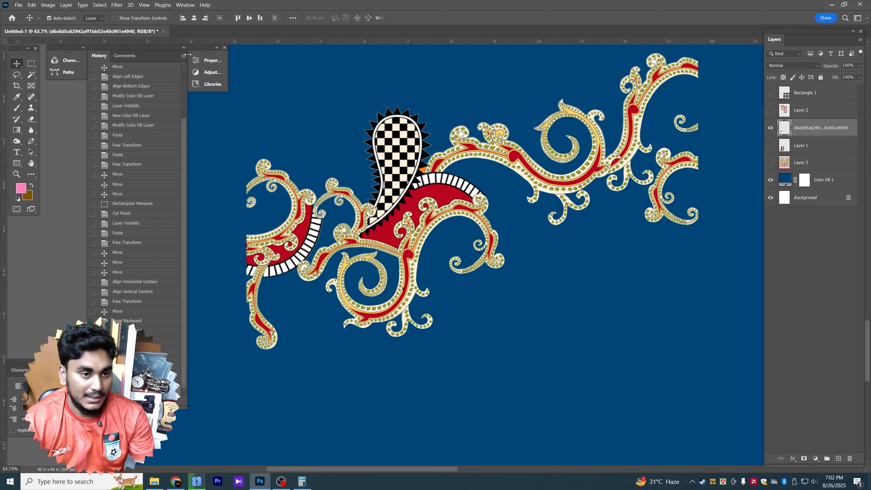
scroll(381, 240, "down", 5)
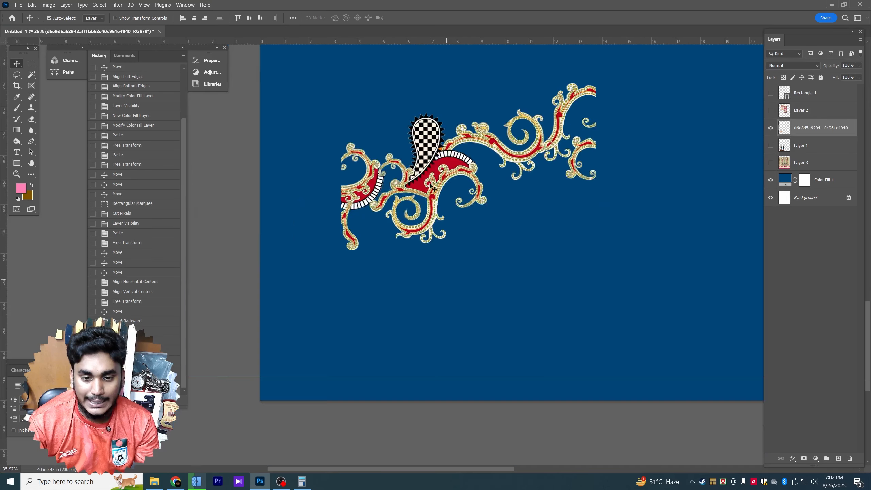
Step: Place the scroll motif at the canvas's left edge, duplicate it, flip the copy horizontally, and join both at their arched ends
left_click_drag(430, 186, 559, 291)
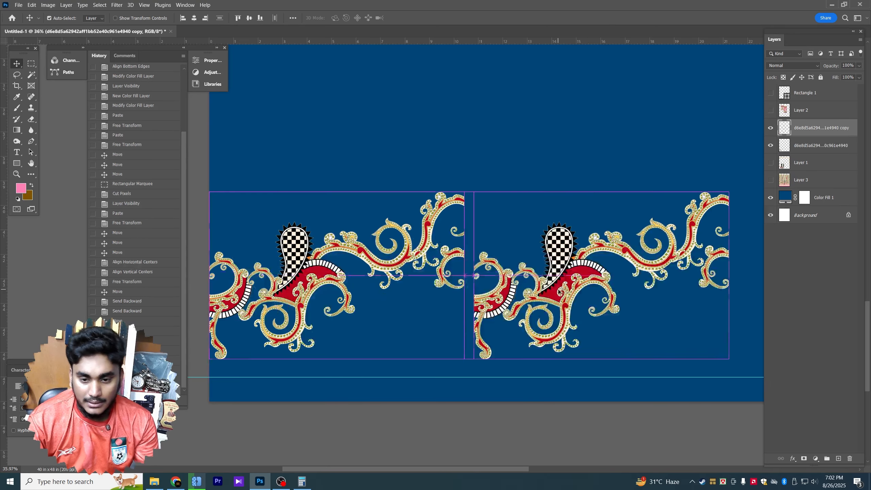
key("ctrl+t")
right_click(542, 289)
left_click(565, 453)
key("Return")
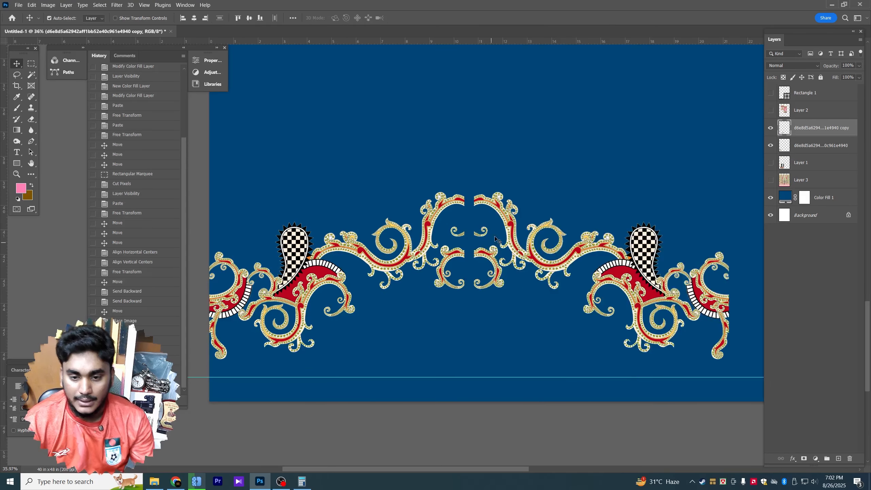
left_click_drag(515, 243, 506, 246)
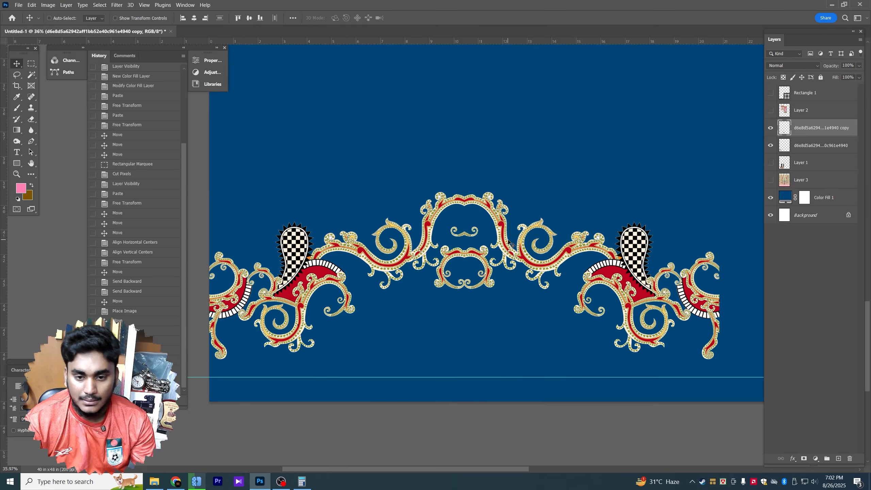
Step: Merge the mirrored scroll motifs into one layer, rotate it by -23.73°, and shift it across the canvas's left edge
key("ctrl+e")
scroll(510, 244, "down", 3)
key("ctrl+t")
left_click_drag(699, 247, 652, 167)
left_click_drag(568, 229, 489, 198)
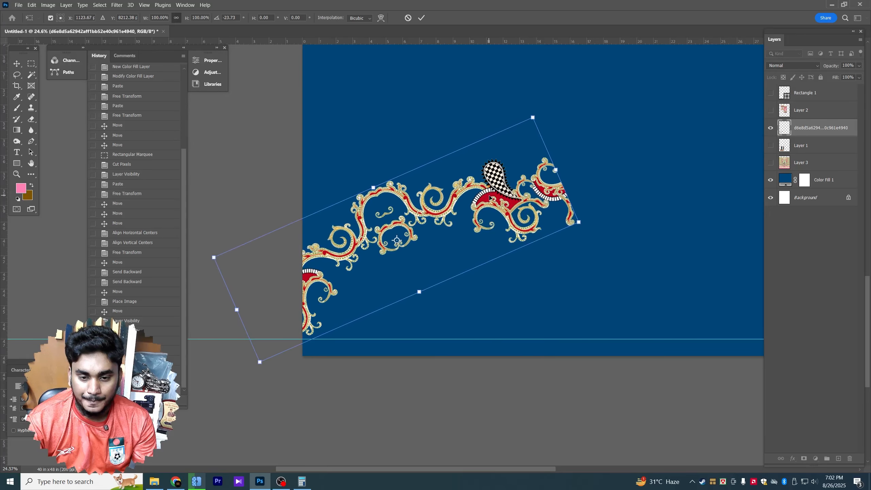
key("Return")
Step: Try joining a horizontally flipped copy of the rotated scroll to its upper end, and delete the copy
scroll(425, 225, "down", 3)
left_click_drag(429, 229, 534, 265)
key("ctrl+t")
right_click(513, 264)
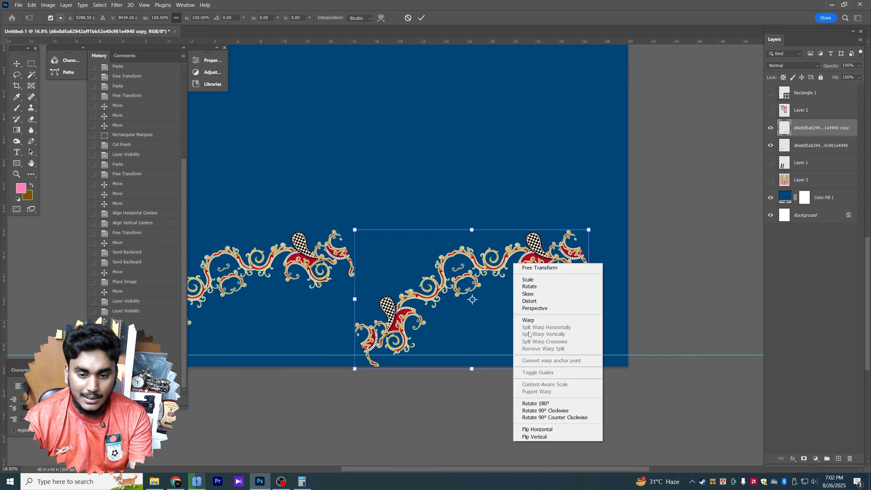
left_click(540, 429)
left_click_drag(379, 252, 355, 257)
key("Return")
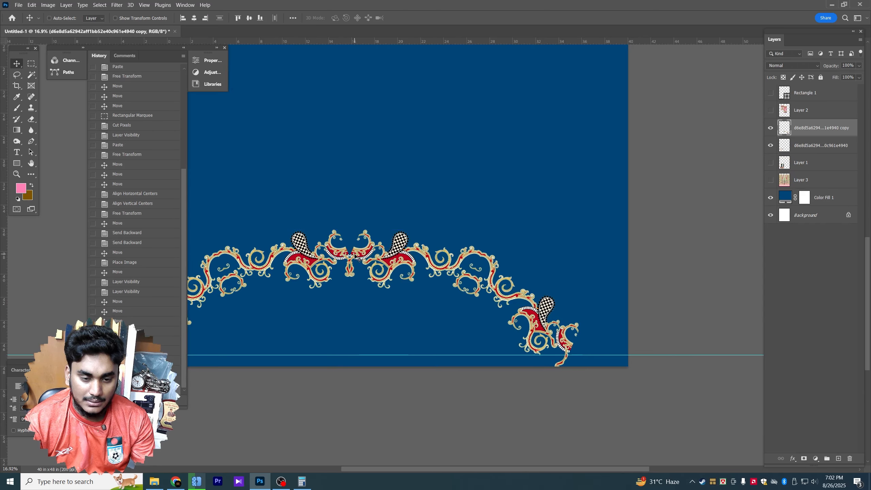
scroll(355, 256, "up", 3)
key("Delete")
Step: Select the tail at the rotated scroll's upper right end with a rectangular marquee, delete it, and deselect
left_click(29, 66)
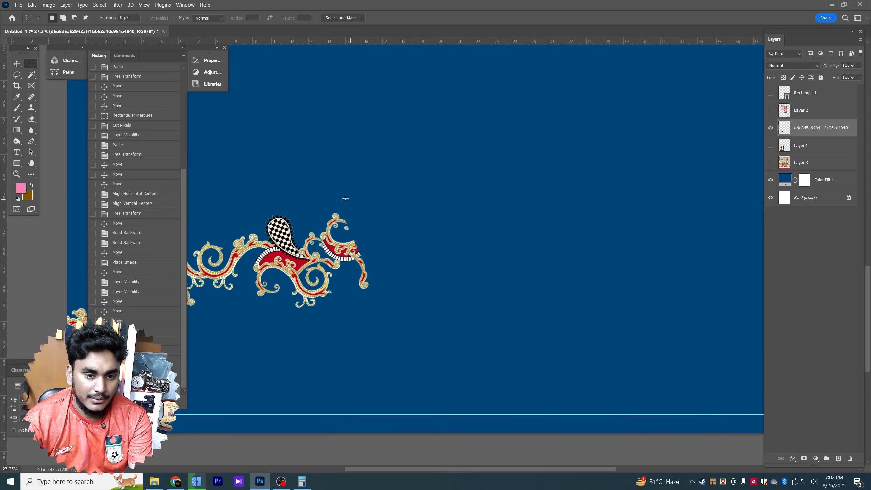
left_click_drag(336, 197, 451, 398)
scroll(334, 239, "up", 6)
left_click_drag(371, 196, 390, 197)
key("Delete")
key("ctrl+d")
Step: Duplicate the trimmed scroll, flip the copy horizontally, and join it to the original's cut end as a symmetrical arch
left_click(17, 64)
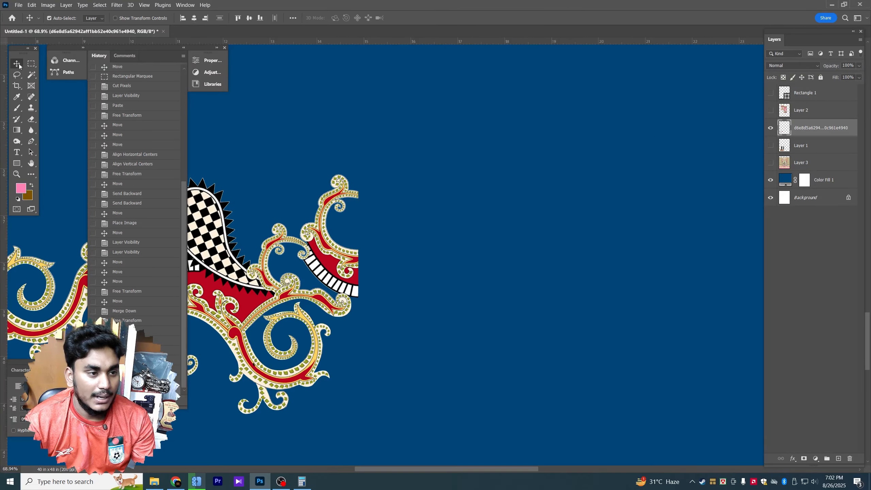
scroll(294, 275, "down", 8)
left_click_drag(275, 284, 533, 288)
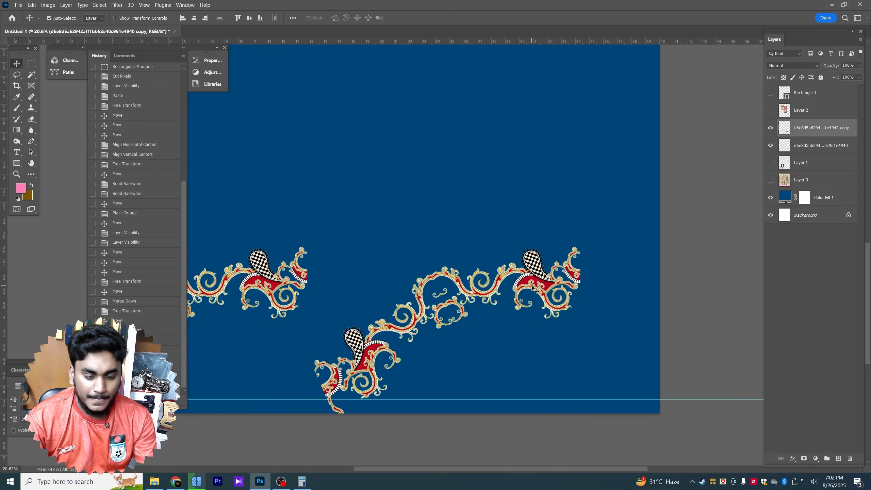
key("ctrl+t")
right_click(518, 288)
left_click(548, 446)
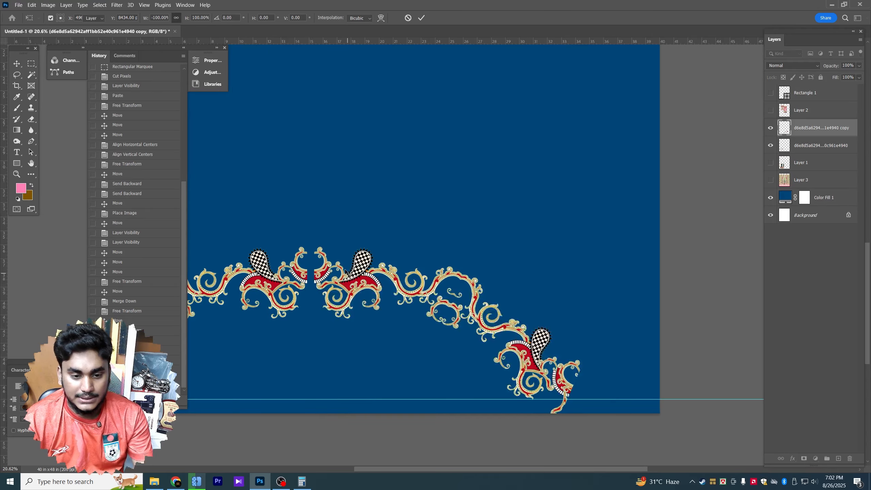
key("Return")
left_click_drag(346, 273, 340, 274)
scroll(312, 279, "up", 5)
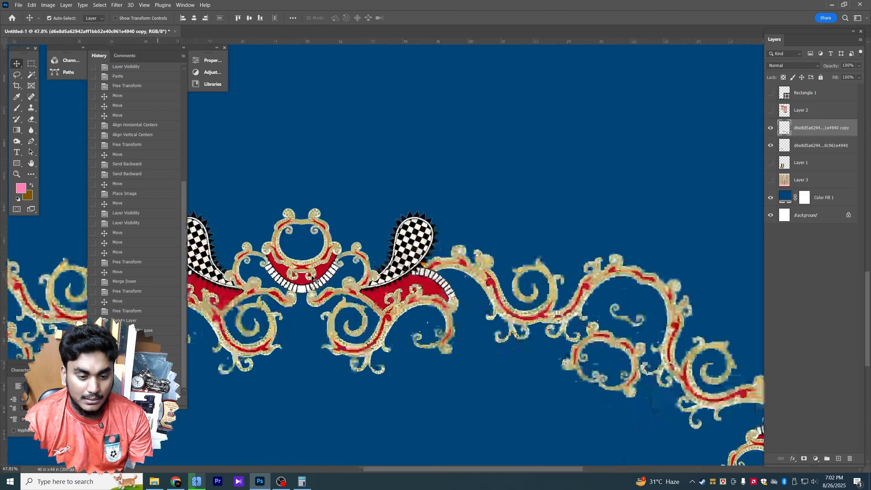
scroll(312, 279, "up", 3)
scroll(312, 279, "down", 9)
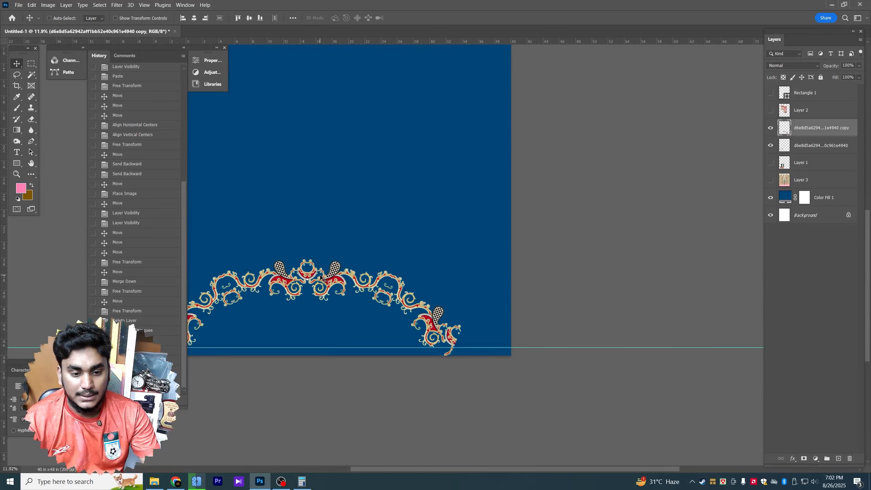
Step: Merge the two arch halves into one layer and shift the arch toward the canvas's left edge
key("ctrl+e")
scroll(347, 298, "down", 1)
left_click_drag(332, 285, 269, 288)
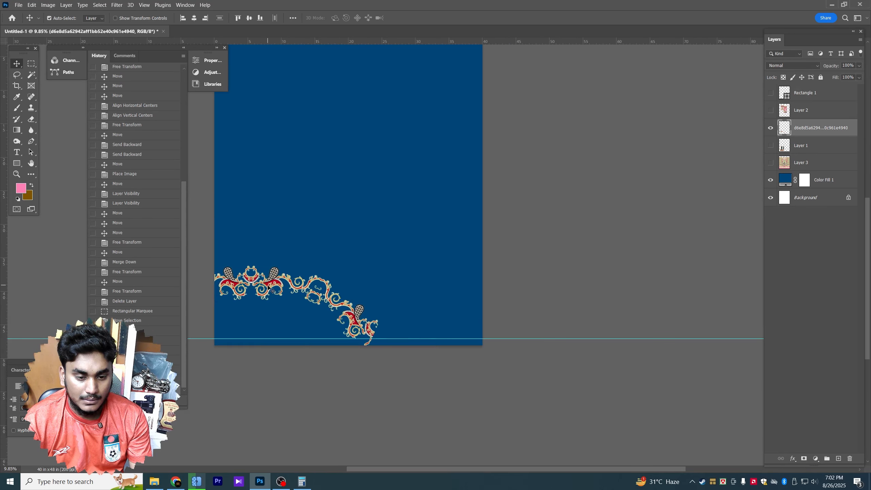
Step: Select the arch's lower right tail with a rectangular marquee and delete it to leave a straight joining edge
scroll(322, 297, "up", 2)
mouse_move(363, 310)
left_mouse_down()
mouse_move(353, 269)
mouse_move(432, 363)
left_mouse_up()
left_click(34, 67)
key("Delete")
scroll(384, 287, "up", 2)
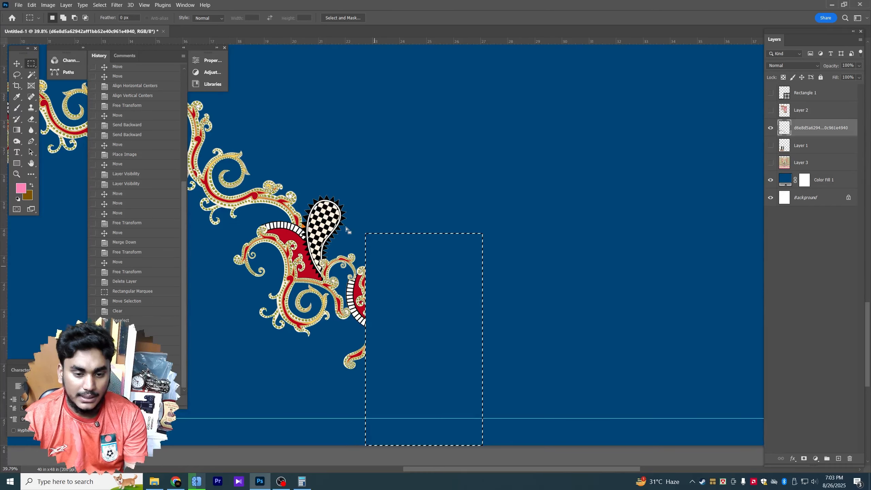
Step: Duplicate the trimmed arch, flip the copy horizontally, join it to the original at the low point, and merge both layers
left_click(16, 64)
scroll(157, 183, "down", 3)
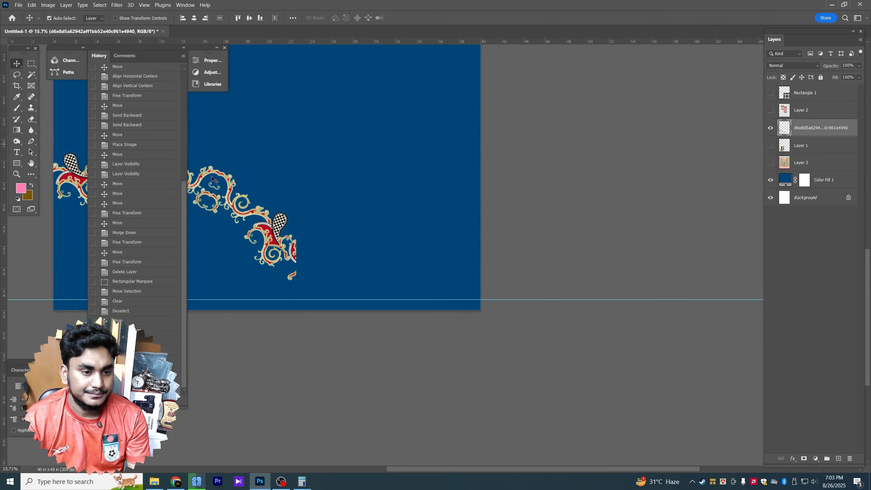
left_click_drag(275, 241, 414, 219)
key("ctrl+t")
right_click(389, 202)
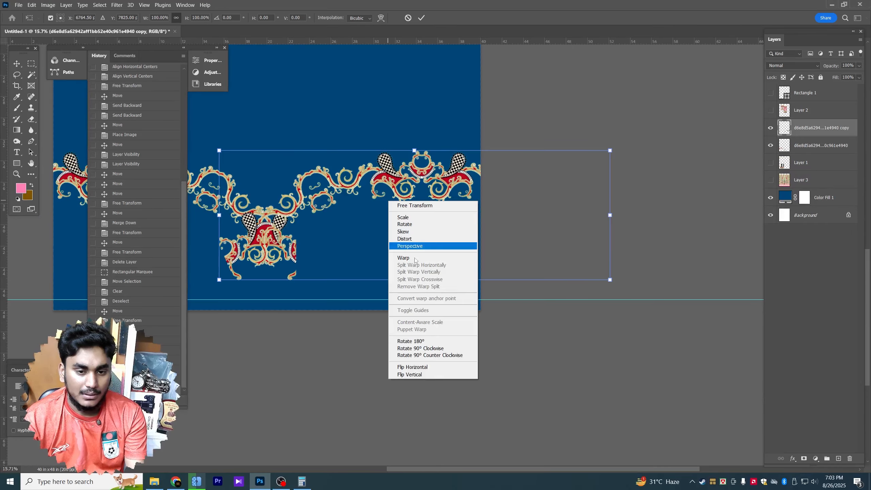
left_click(428, 355)
key("Return")
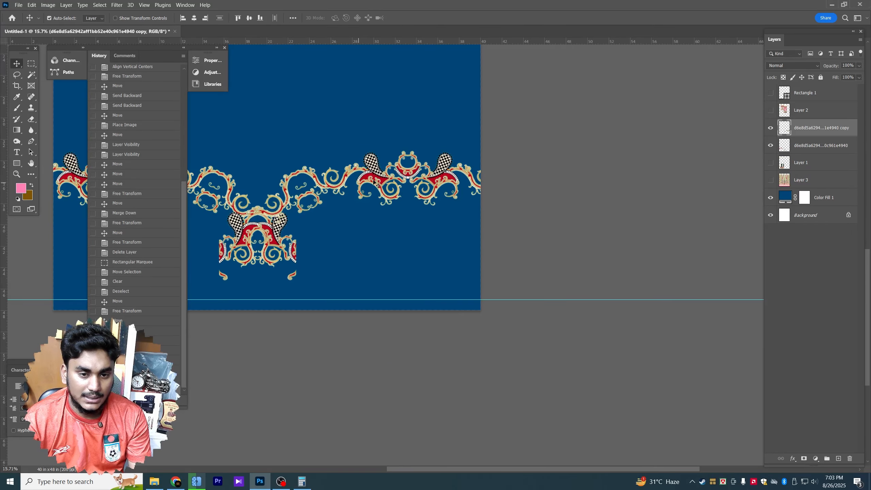
left_click_drag(376, 182, 445, 187)
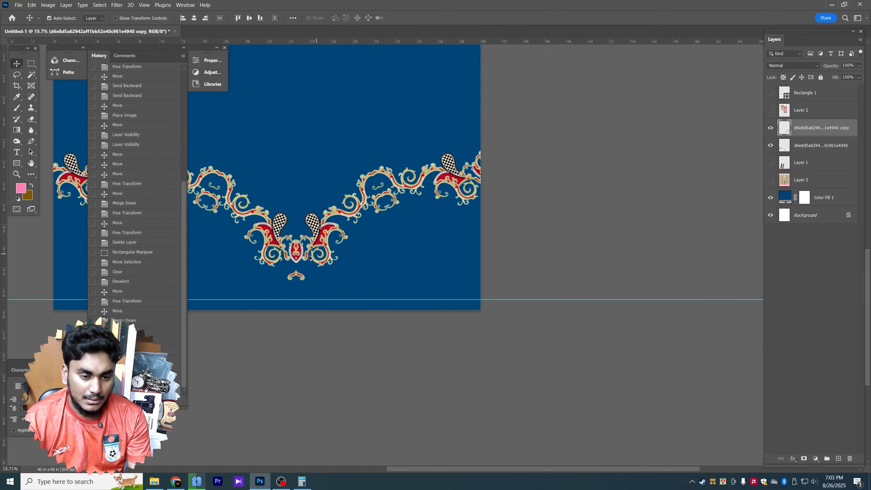
scroll(290, 263, "up", 3)
key("ctrl+e")
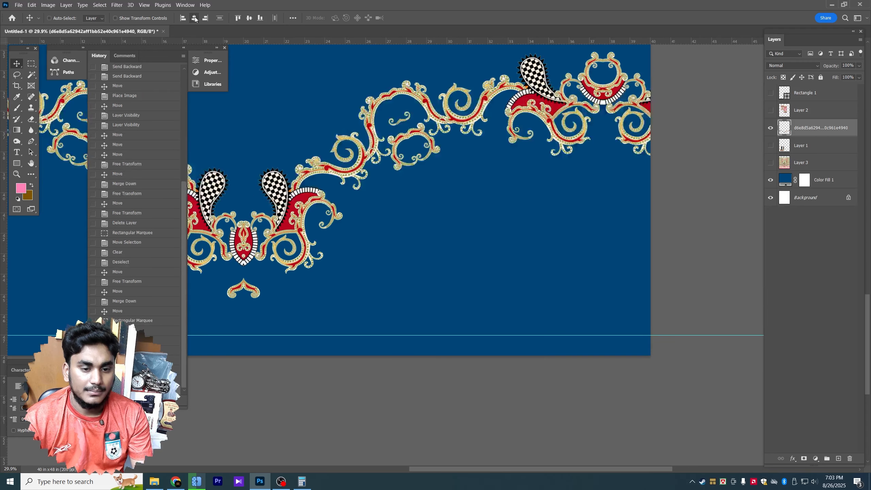
Step: Centre the merged scalloped border horizontally on the canvas and scale it proportionally to 59.88%
key("ctrl+0")
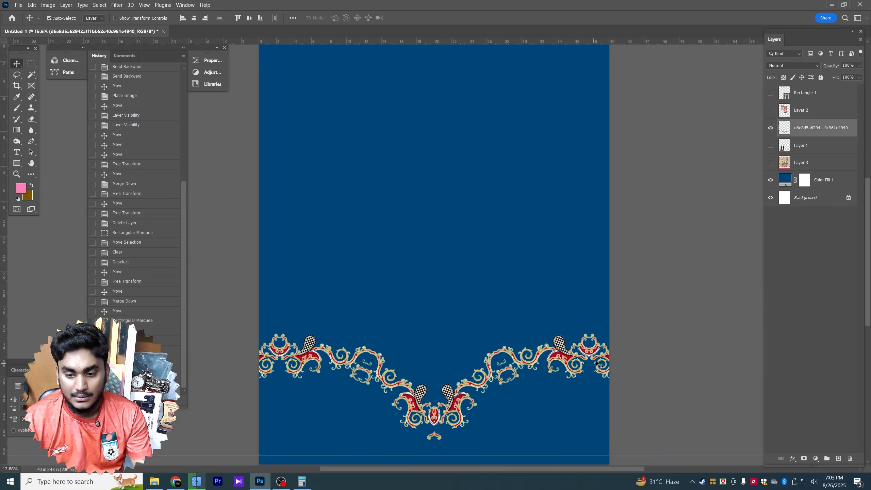
key("ctrl+t")
left_click_drag(754, 334, 625, 354)
key("Return")
Step: Examine the scaled border's joins and how its scallops span the lower part of the canvas
scroll(479, 338, "up", 6)
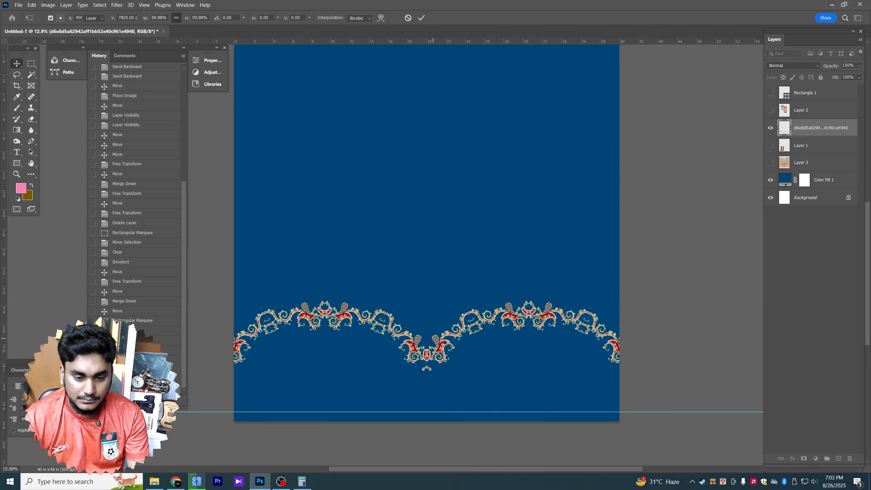
key("ctrl+plus")
key("ctrl+plus")
left_click_drag(351, 386, 654, 102)
key("ctrl+0")
scroll(447, 369, "up", 2)
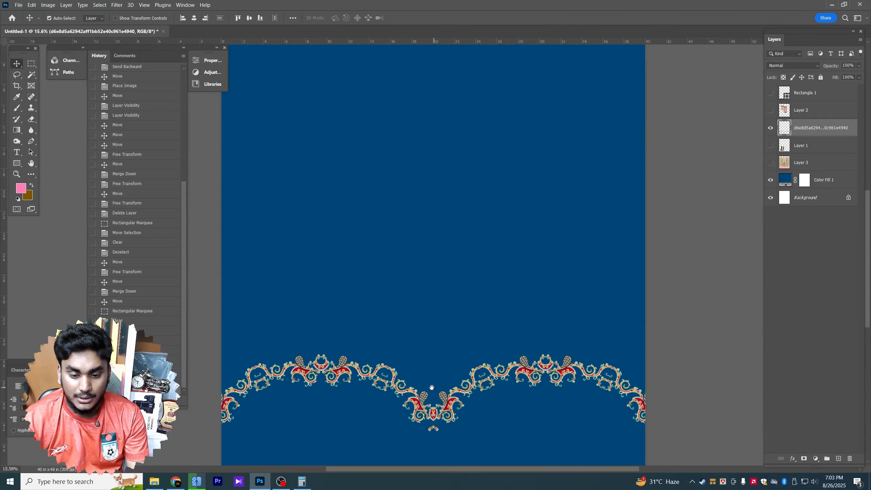
left_click_drag(427, 402, 456, 186)
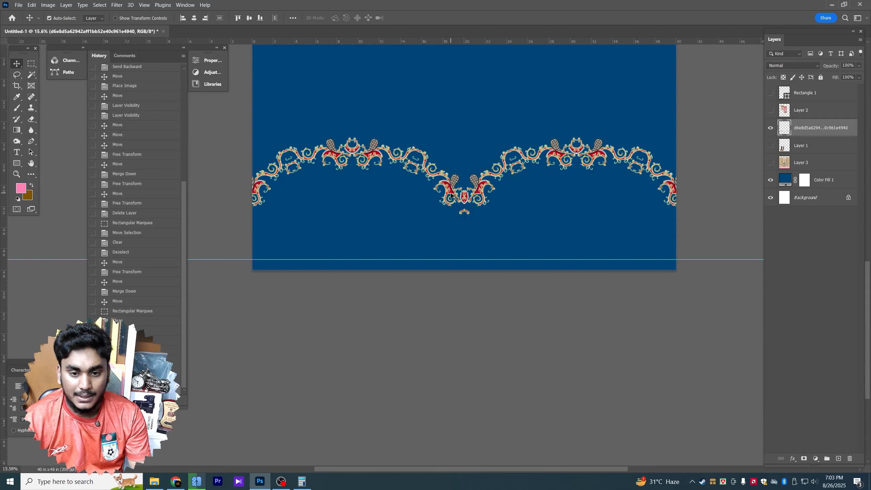
Step: Align the scalloped border to the canvas's horizontal centre
key("ctrl+t")
key("Return")
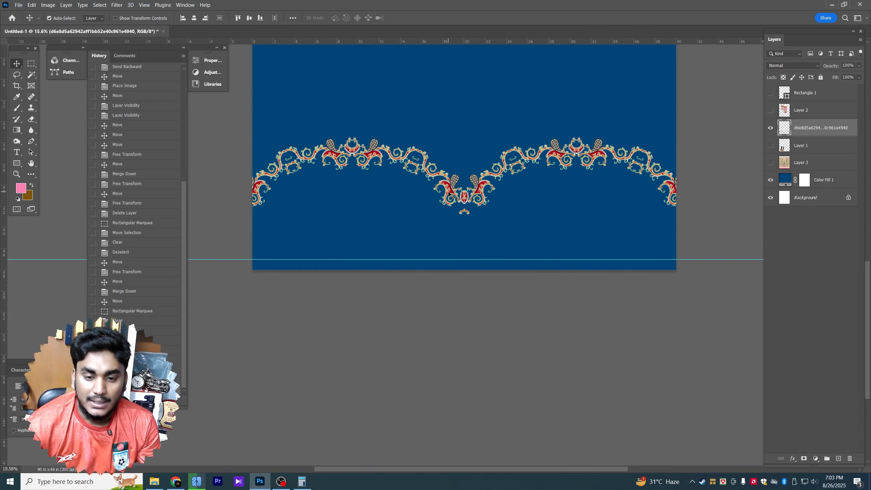
left_click(197, 21)
key("ctrl+t")
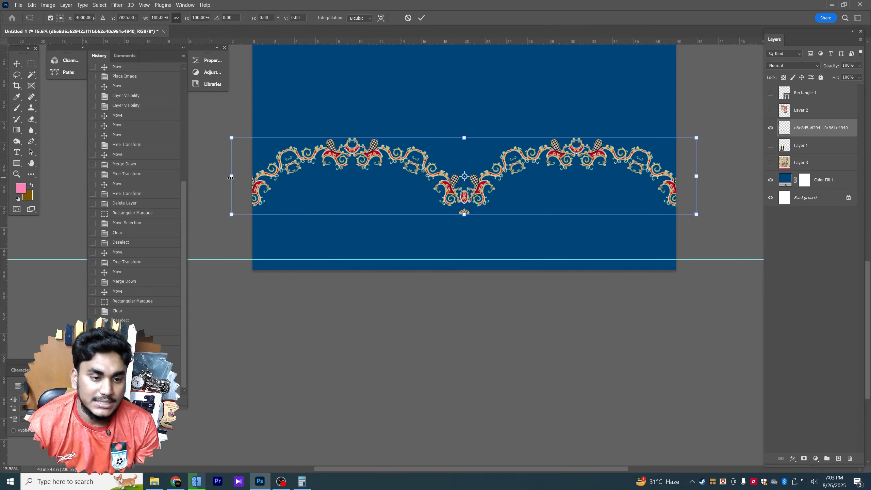
left_click_drag(230, 177, 259, 176)
left_click_drag(695, 176, 670, 176)
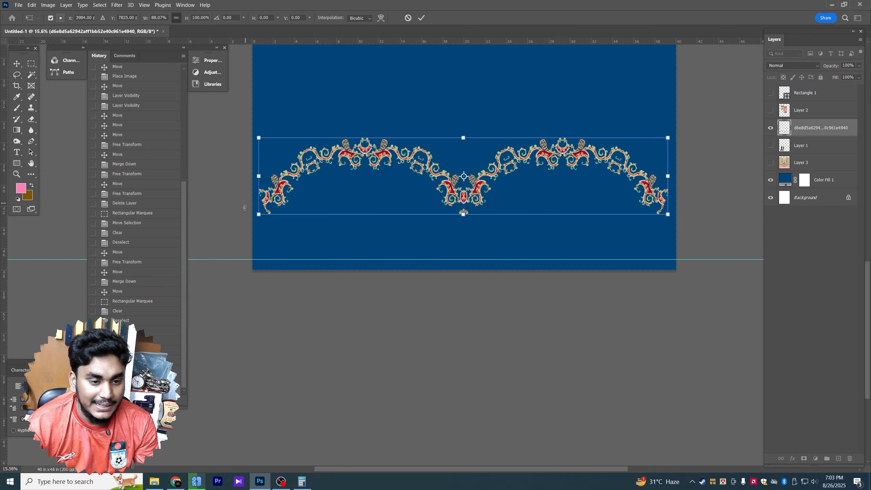
key("Escape")
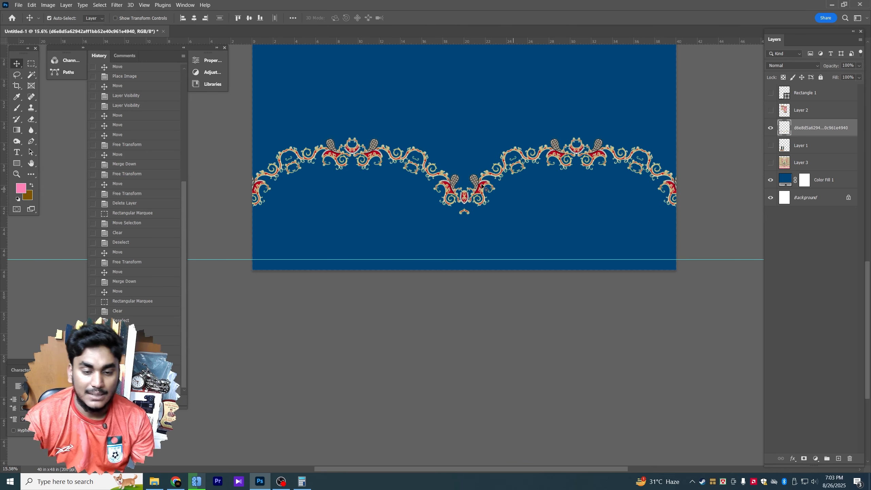
Step: Select the empty area beneath the scalloped border with the Magic Wand and add a new layer directly above Color Fill 1
key("w")
left_click(354, 199)
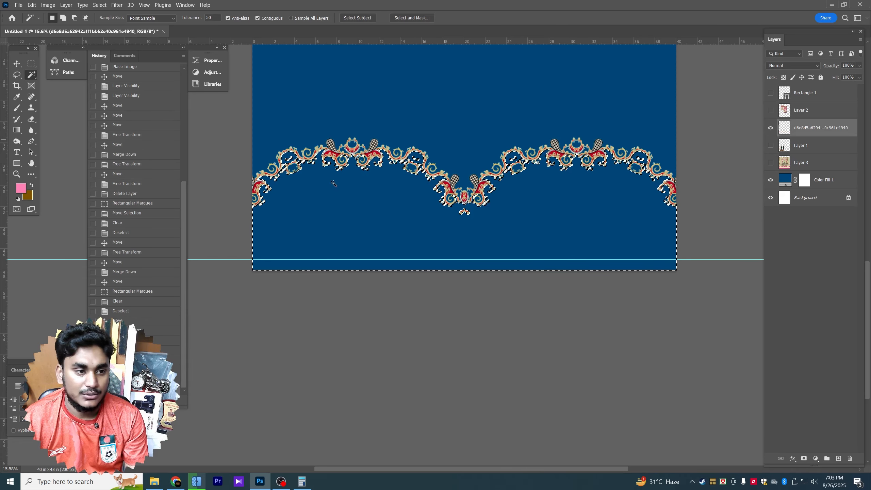
left_click(823, 179)
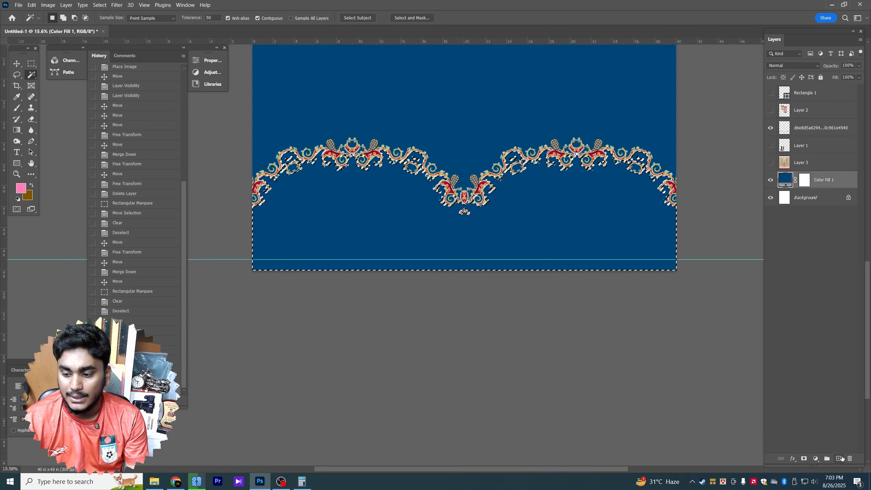
left_click(838, 458)
Step: Sample the border's red (#9d0d22) as the background colour, fill the selected area with it, and deselect
left_click(28, 195)
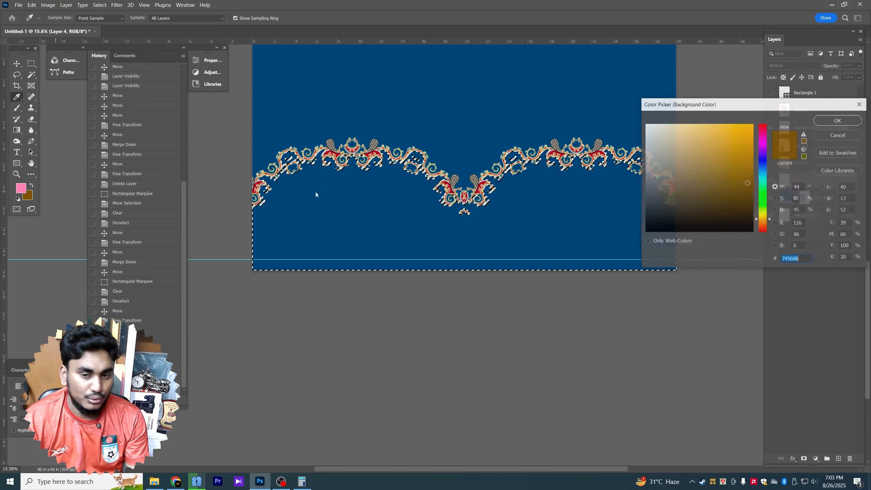
left_click(564, 152)
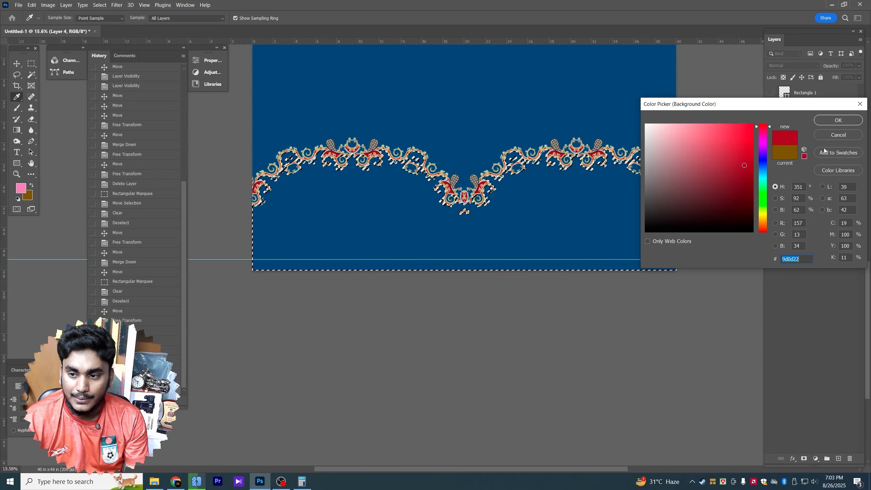
key("Return")
key("ctrl+BackSpace")
key("ctrl+d")
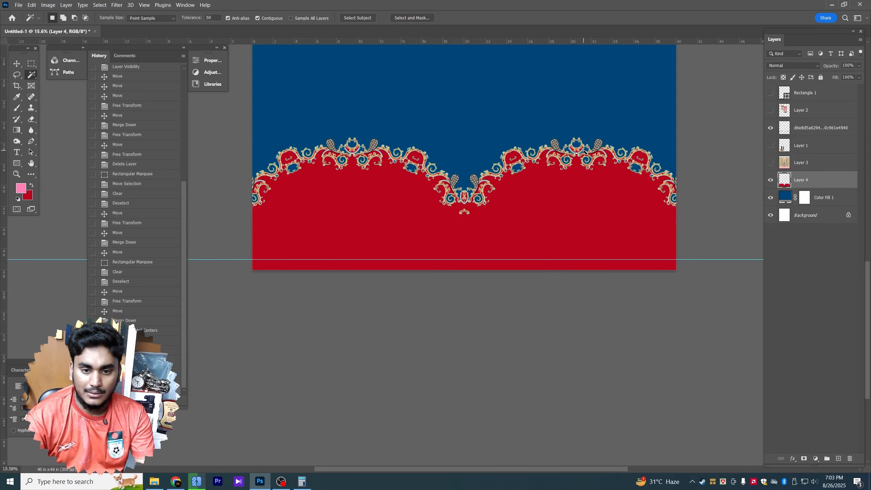
Step: Examine the red area against the scalloped border, comparing the design with Layer 4 hidden and shown
scroll(395, 183, "down", 2)
scroll(395, 183, "up", 5)
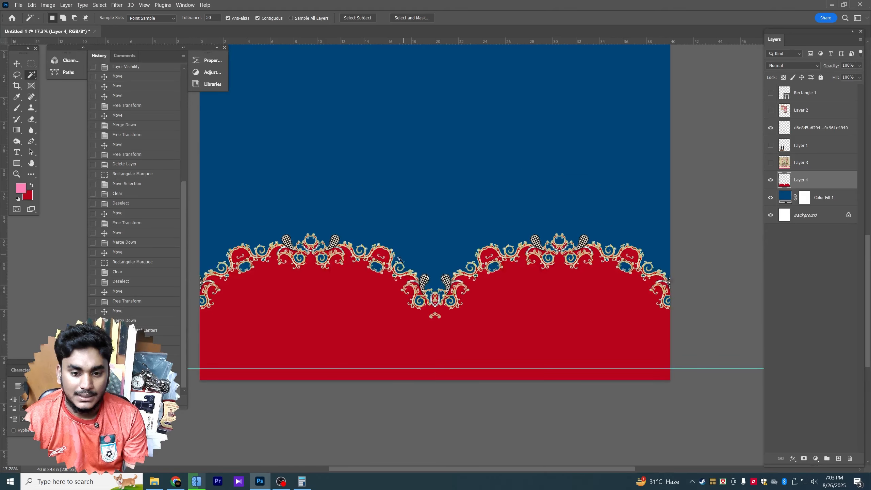
scroll(376, 273, "down", 5)
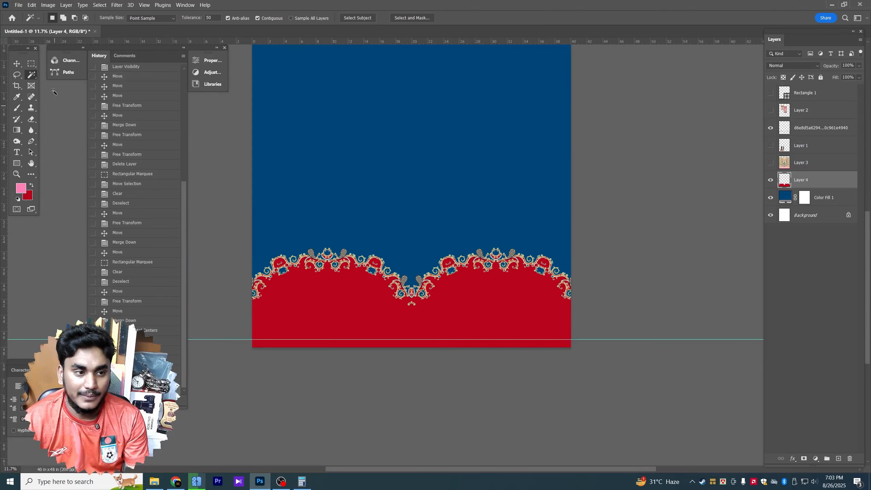
key("v")
left_click(771, 180)
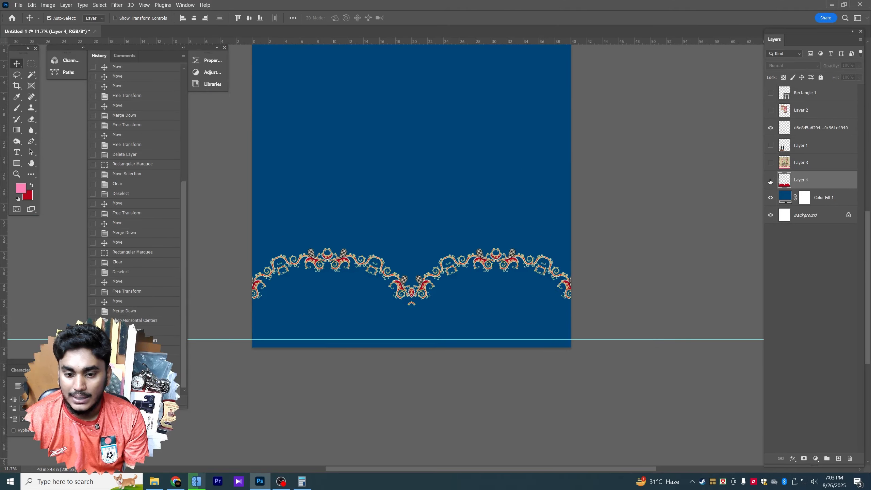
left_click(771, 180)
scroll(408, 315, "up", 2)
scroll(408, 315, "down", 2)
scroll(408, 315, "down", 1)
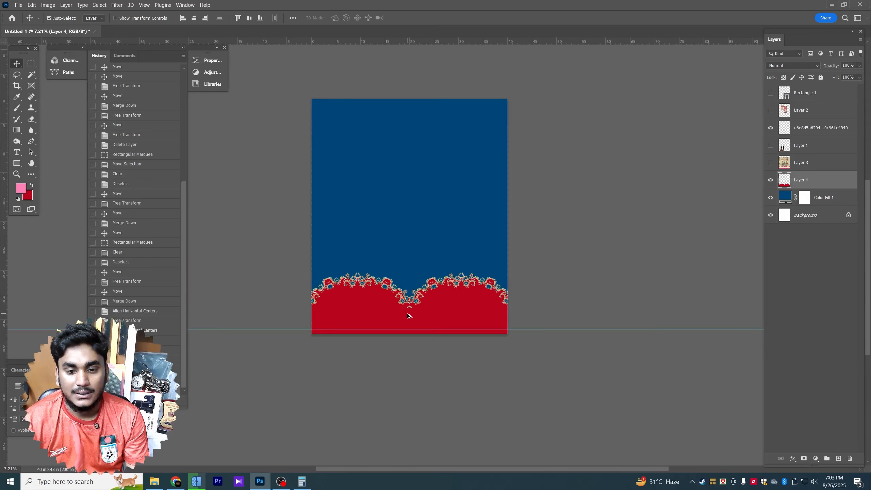
scroll(407, 315, "up", 3)
scroll(408, 315, "down", 3)
scroll(408, 315, "up", 1)
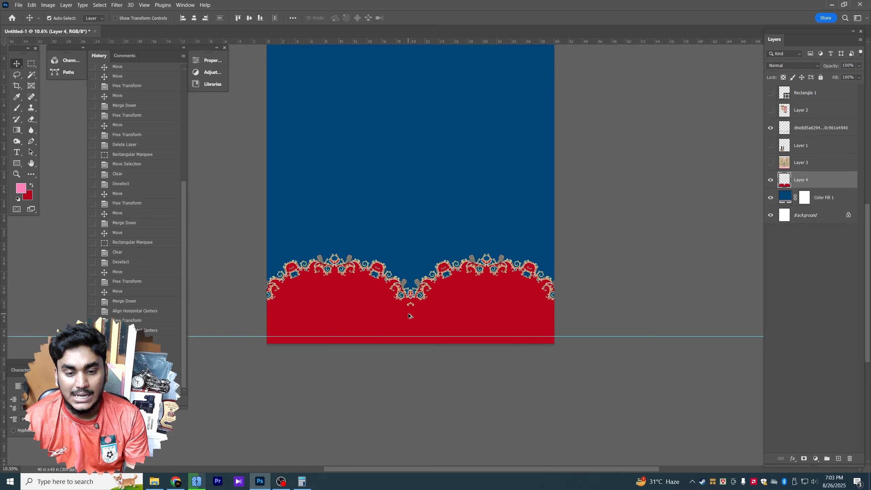
scroll(434, 288, "up", 1)
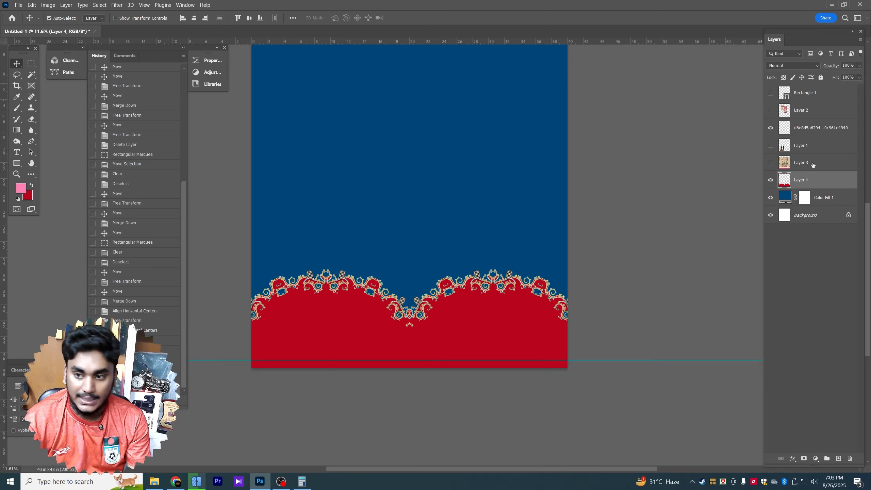
Step: Check the Rectangle 1 layer's extent, and delete the strip of red fill below the horizontal guide using a rectangular marquee
left_click(773, 96)
left_click(773, 96)
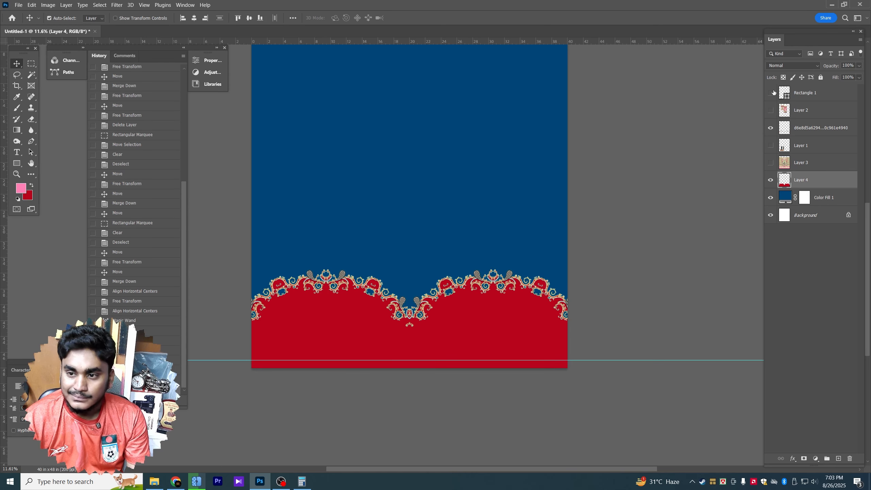
left_click(773, 93)
left_click(772, 93)
left_click(31, 63)
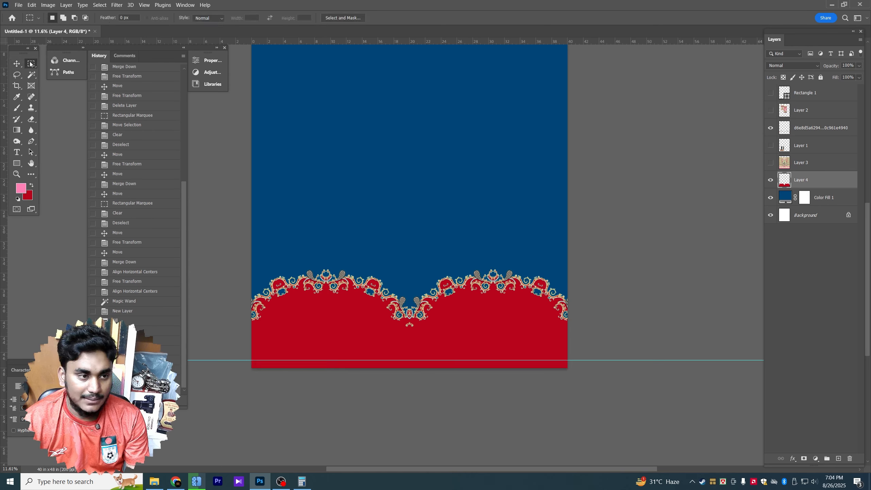
left_click_drag(238, 361, 595, 395)
key("ctrl+d")
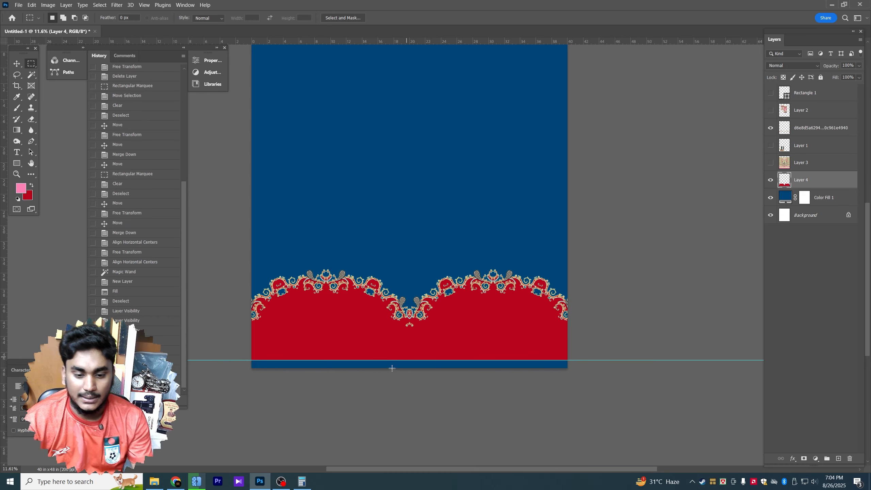
scroll(404, 326, "up", 2)
left_click(17, 65)
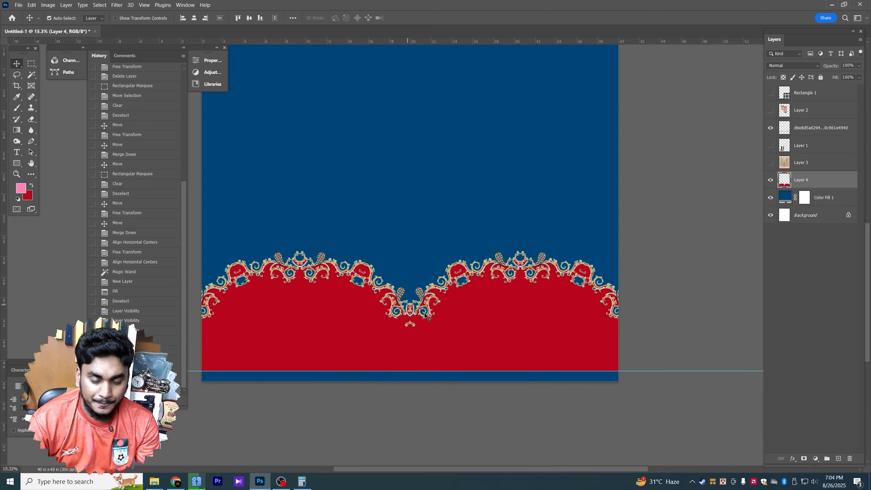
key("c")
key("Return")
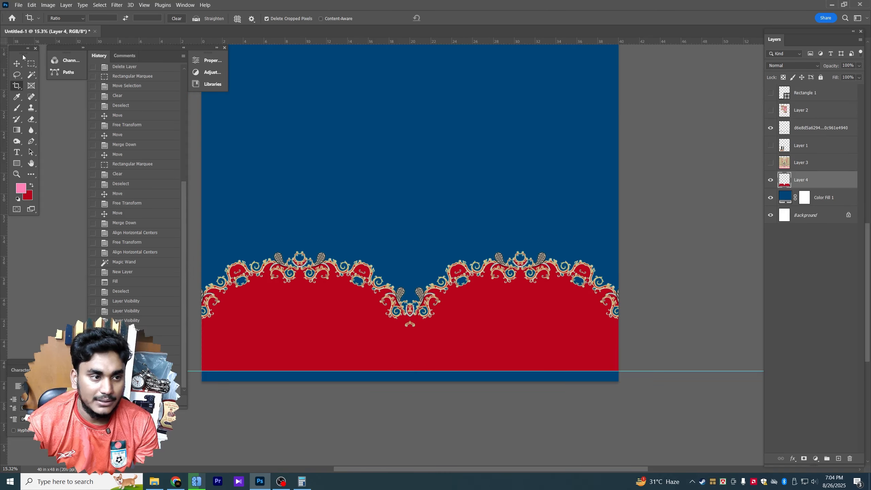
left_click(17, 64)
Step: Add a Multiply drop shadow to the scalloped border layer with 83% opacity and a distance slightly above 7 px
scroll(437, 302, "up", 7)
left_click_drag(507, 217, 473, 228)
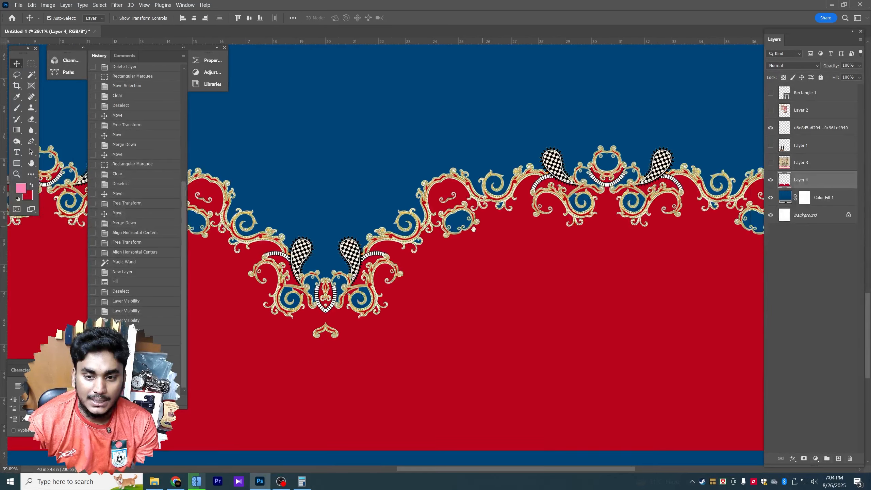
scroll(473, 223, "up", 2)
left_click(481, 207)
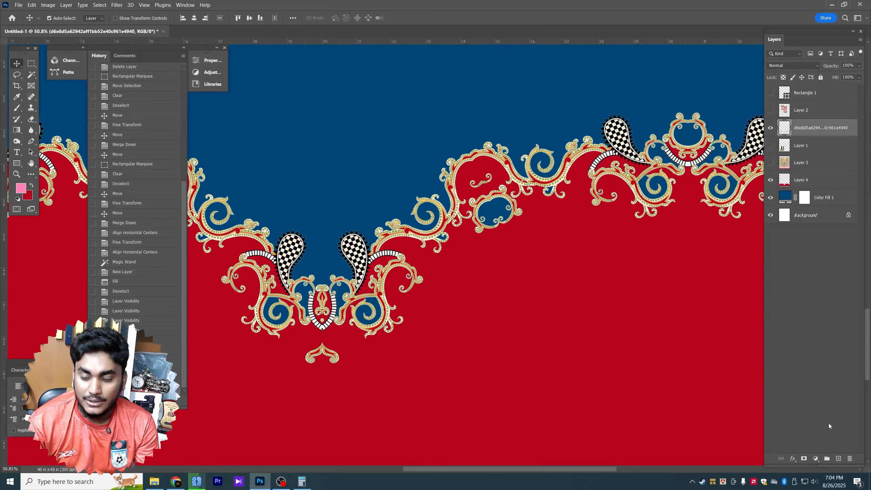
left_click(792, 459)
left_click(802, 455)
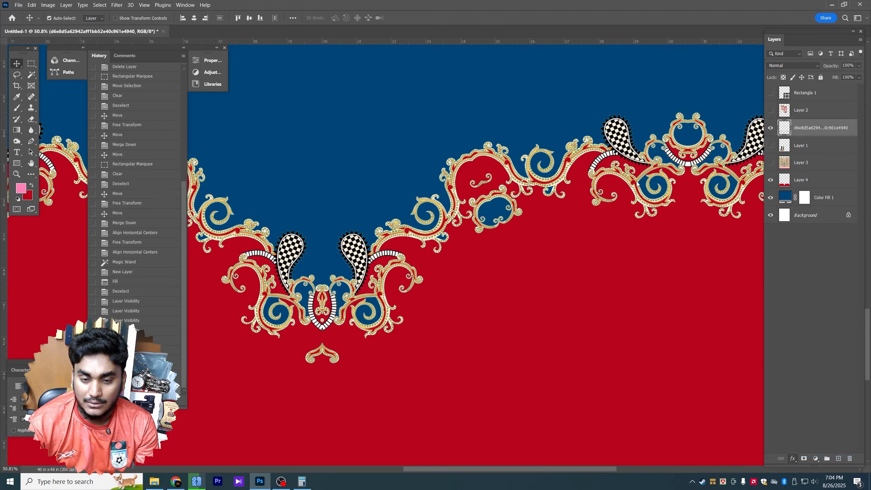
left_click_drag(691, 245, 687, 246)
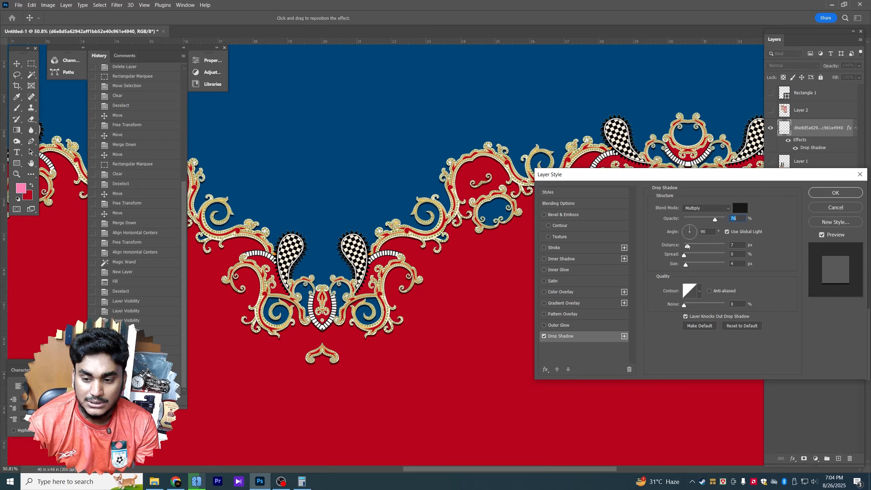
left_click(718, 219)
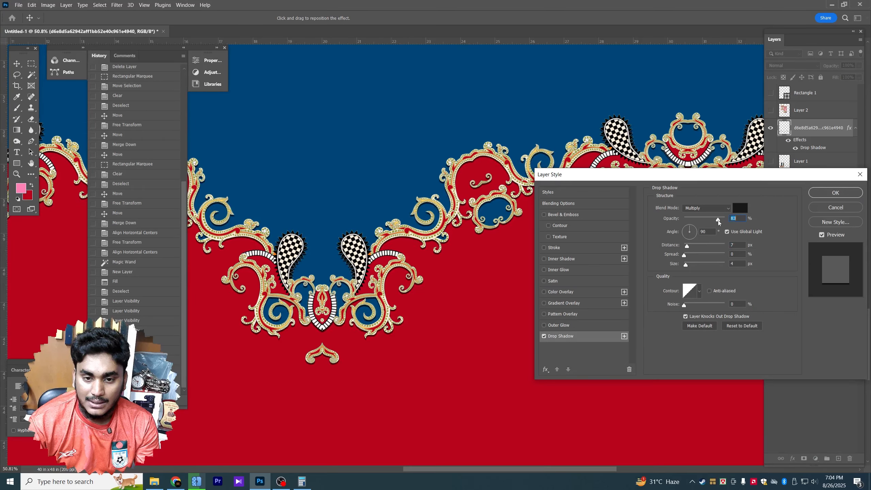
left_click(690, 246)
key("Return")
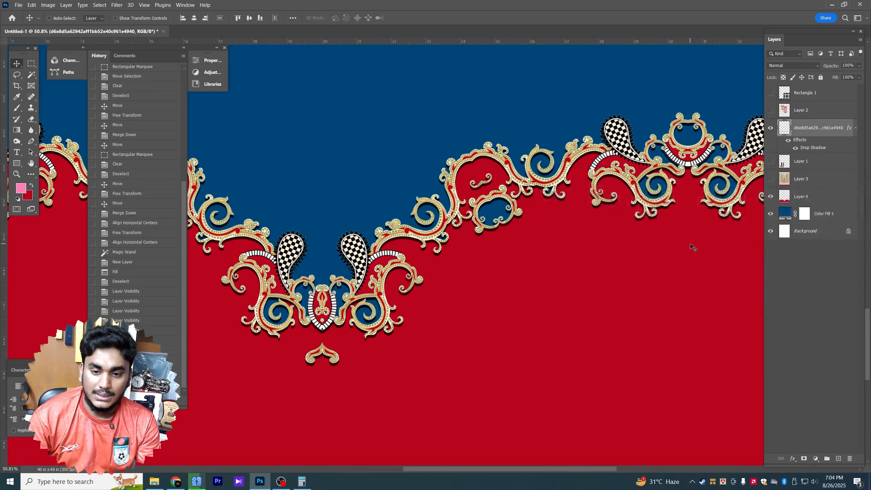
Step: Rasterize the scalloped border's layer style and check its shadow up close
key("ctrl+0")
right_click(826, 128)
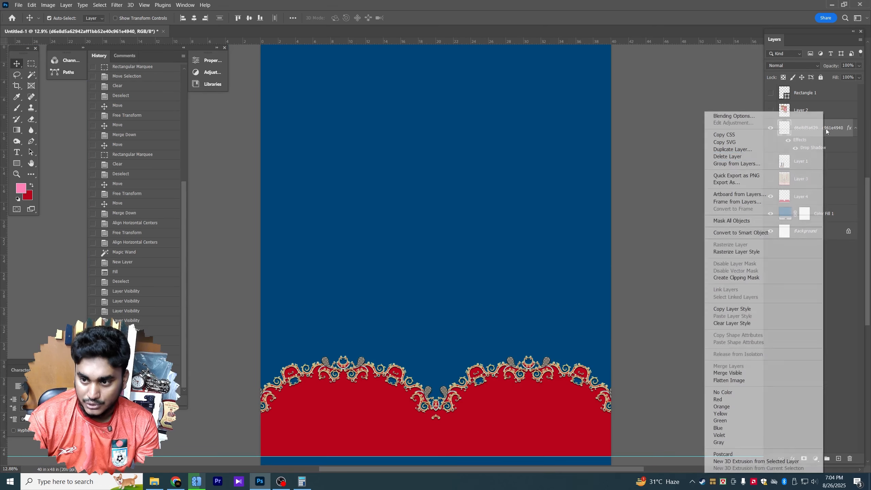
left_click(730, 253)
scroll(462, 394, "up", 5)
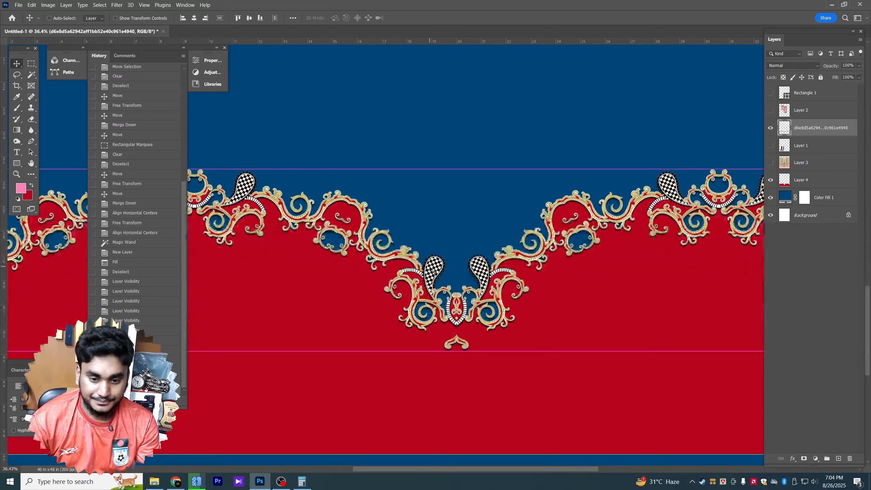
key("ctrl+0")
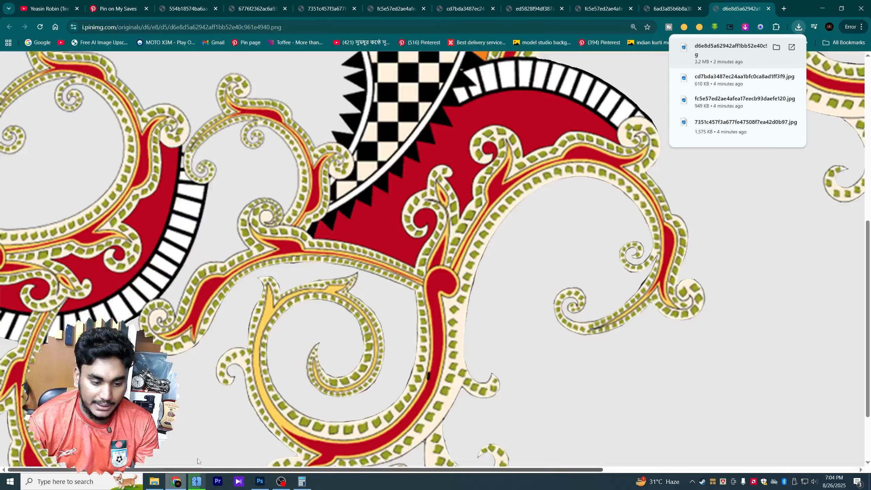
Step: Switch to the Pinterest page in Chrome and locate the brown leafy scroll motif among the Imageye extension's found images
left_click(175, 481)
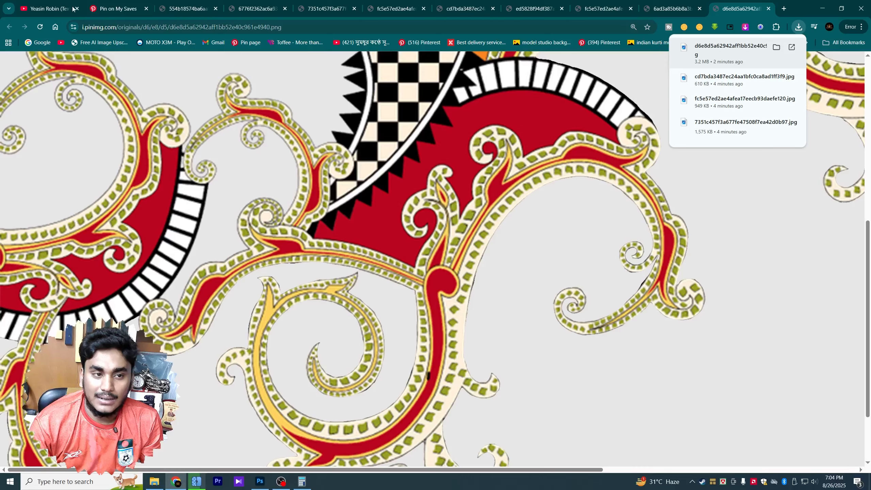
left_click(115, 8)
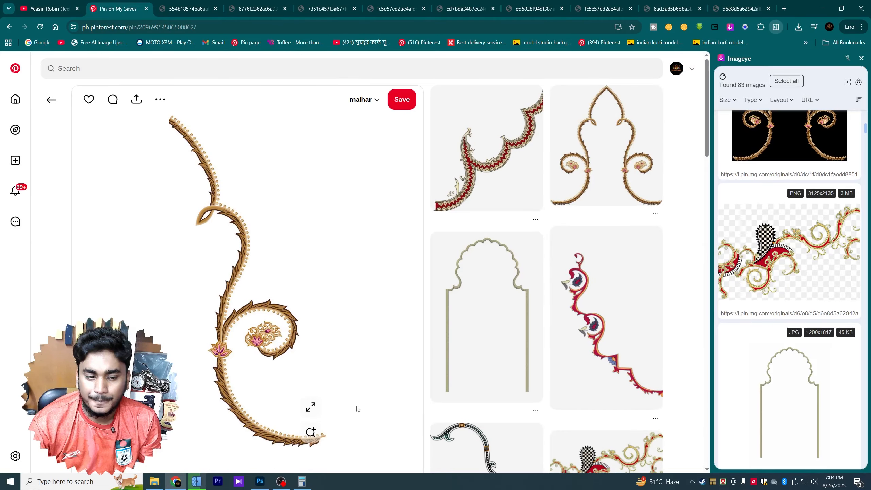
left_click(259, 481)
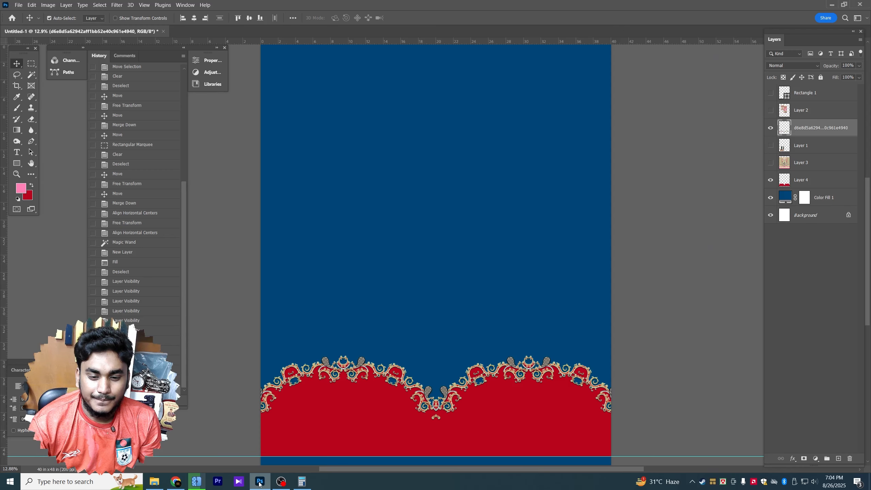
left_click(259, 481)
scroll(781, 324, "down", 8)
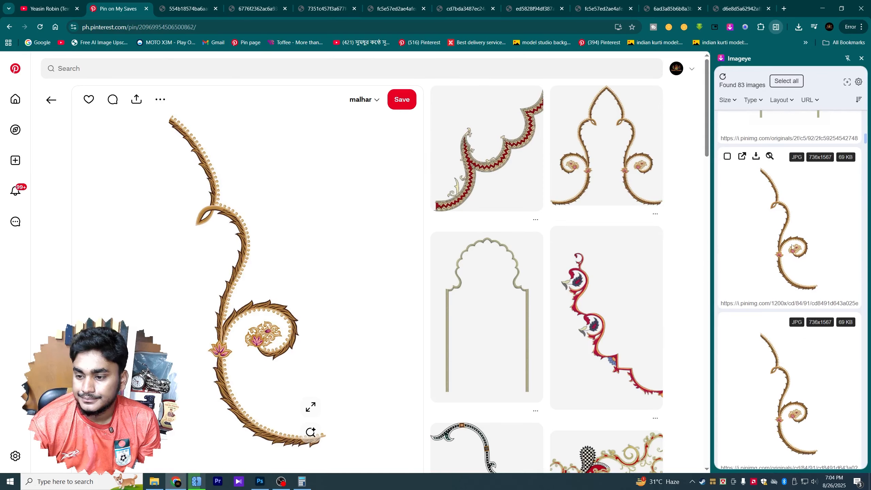
Step: Open the 736 × 1567 JPG of the brown leafy scroll in its own tab and save it to the computer
left_click(742, 156)
right_click(377, 207)
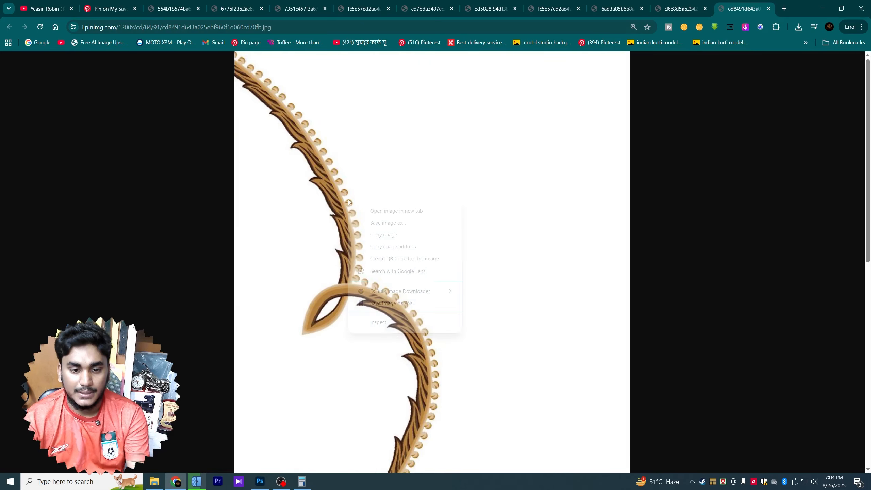
left_click(394, 222)
key("Return")
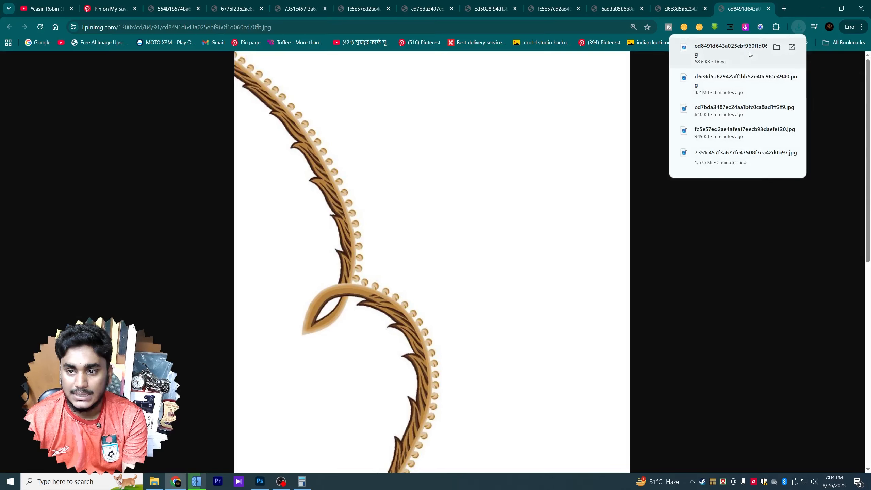
left_click_drag(270, 473, 327, 316)
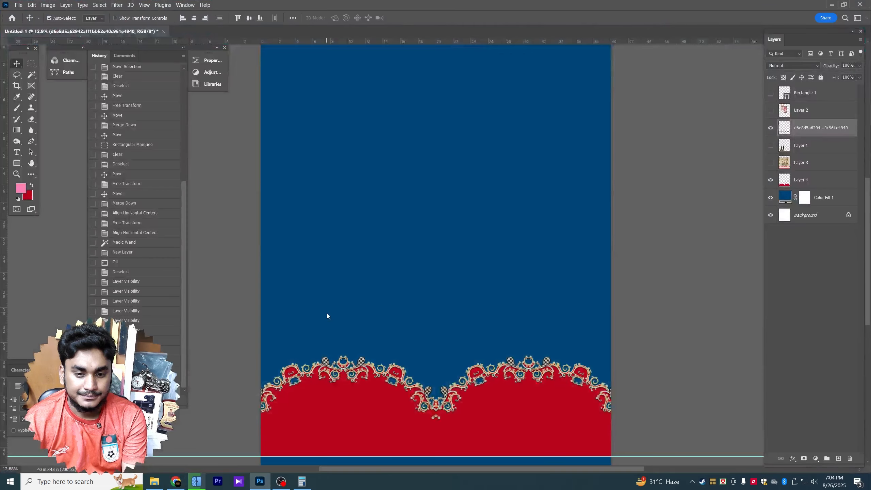
left_click_drag(457, 253, 449, 261)
key("Return")
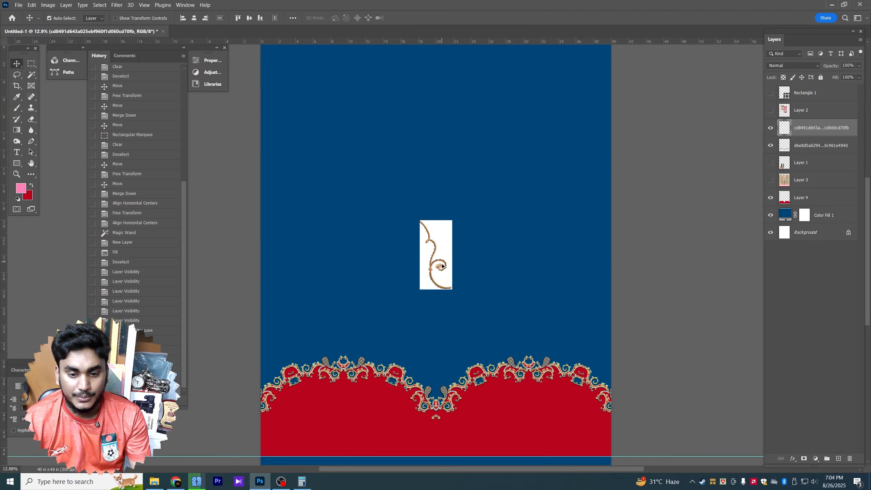
scroll(442, 266, "up", 3)
key("Delete")
Step: Switch to Upscayl, stop the running upscale, load the downloaded brown scroll JPG and start upscaling it at 5X
left_click(196, 481)
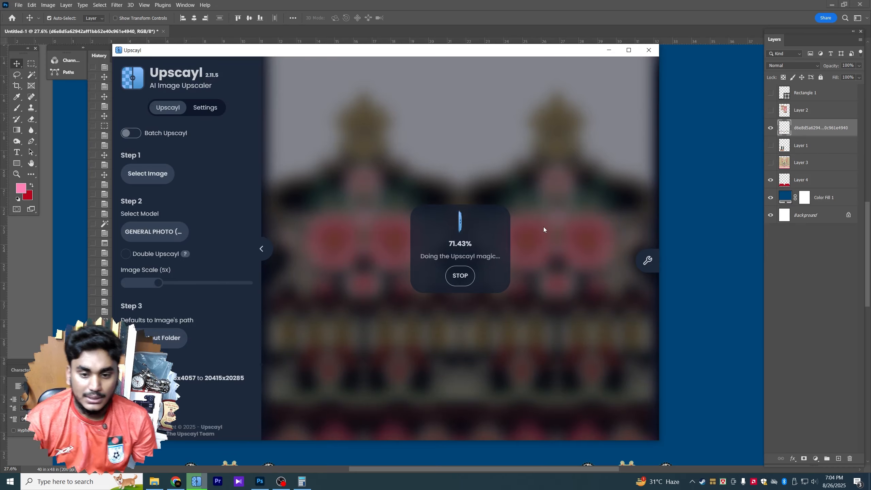
left_click(460, 276)
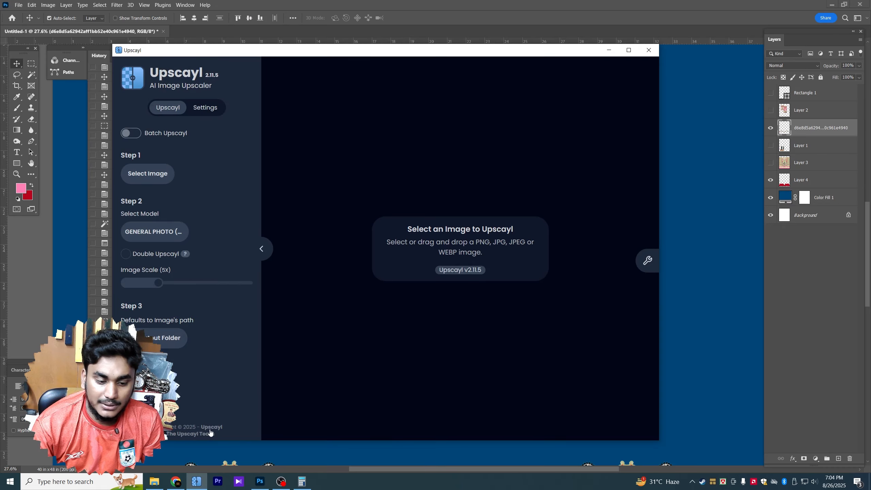
left_click(175, 480)
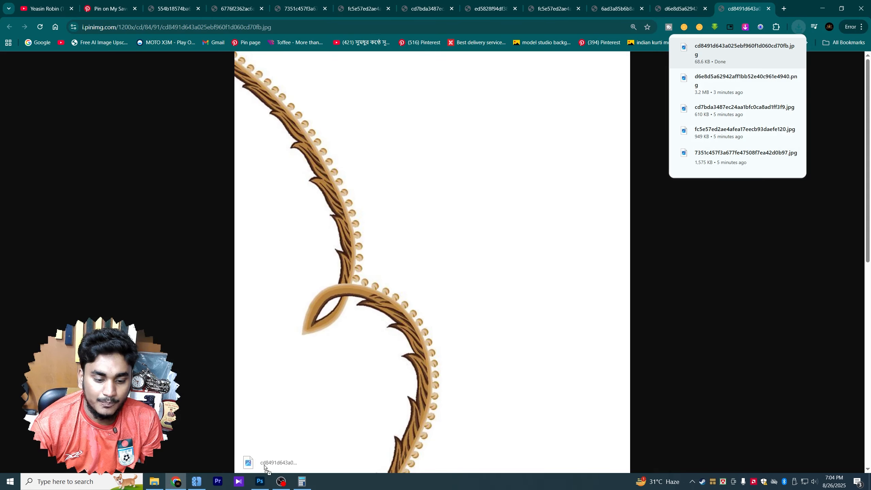
left_click_drag(265, 467, 376, 336)
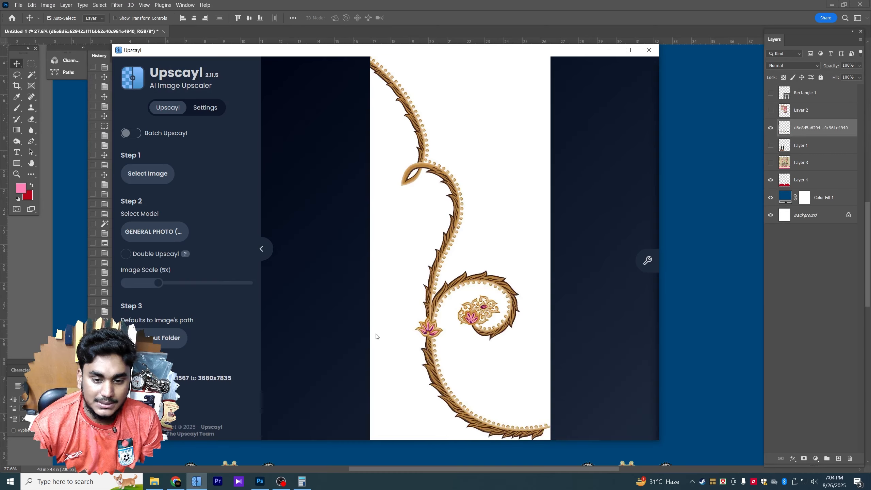
left_click(142, 396)
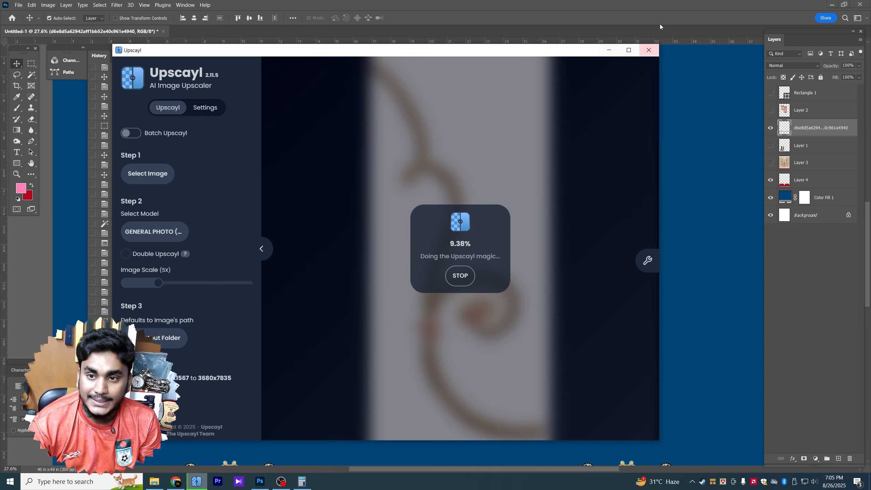
left_click(661, 9)
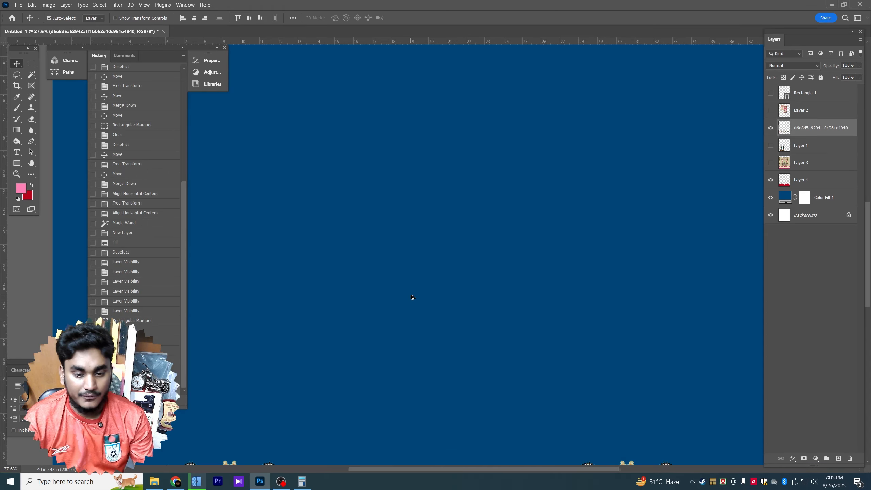
Step: Switch to the Pinterest page in Chrome and browse the pins related to the brown leafy scroll
scroll(411, 297, "down", 3)
scroll(415, 311, "up", 1)
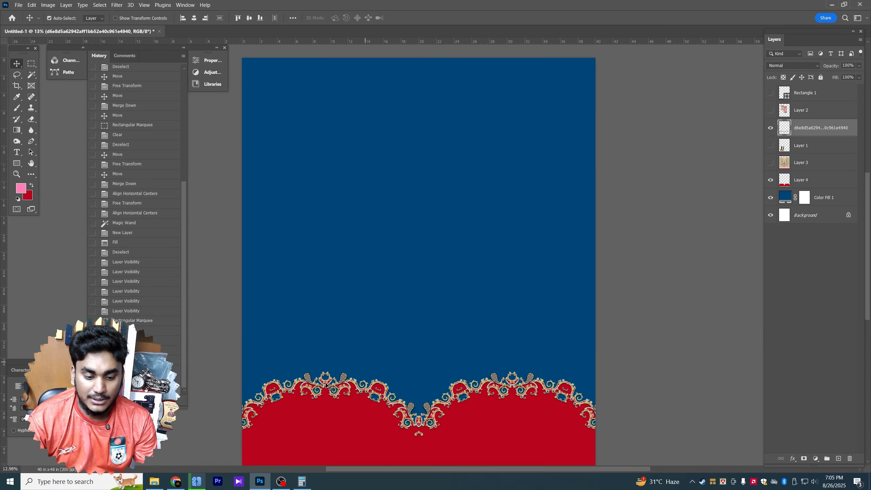
left_click(177, 481)
left_click(112, 7)
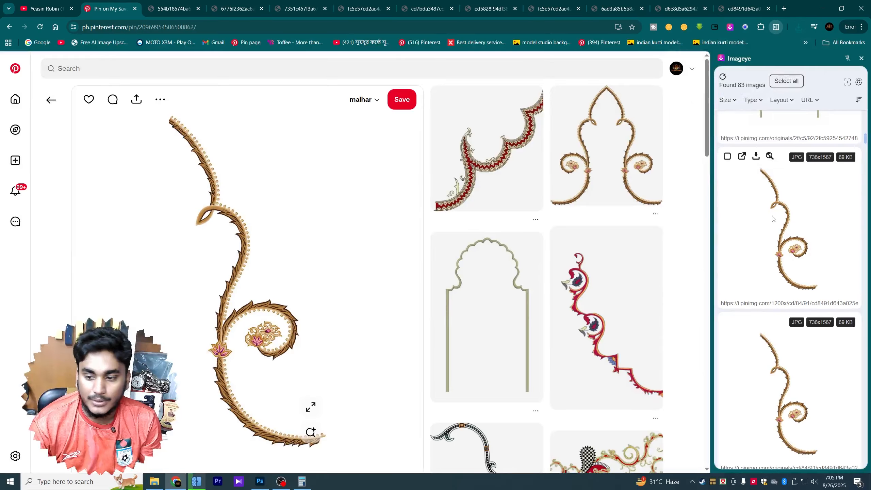
scroll(798, 231, "down", 2)
scroll(644, 252, "down", 5)
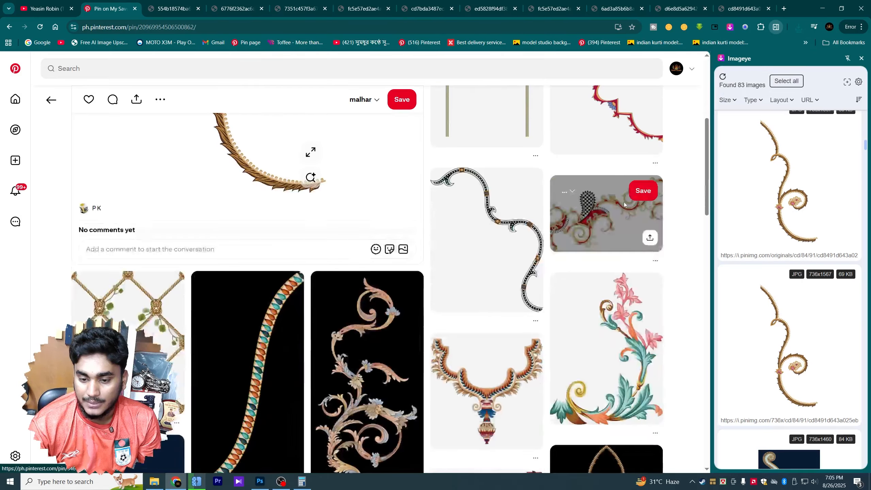
scroll(623, 210, "down", 10)
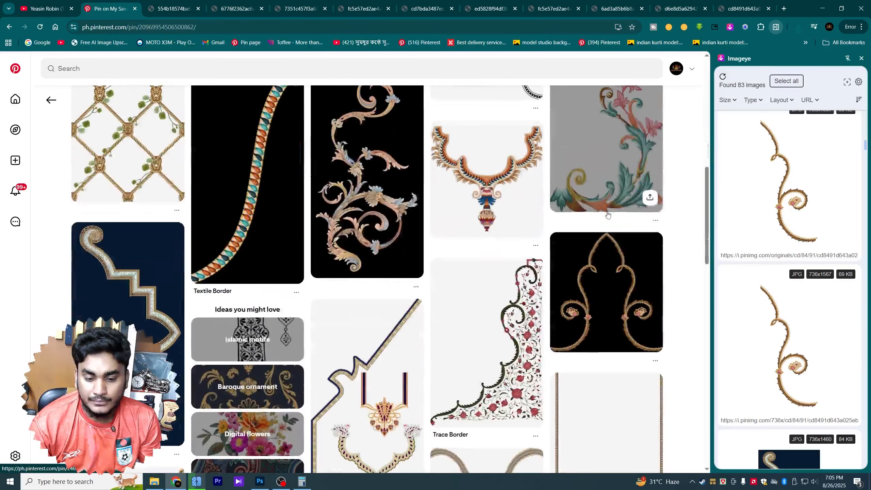
scroll(582, 275, "down", 3)
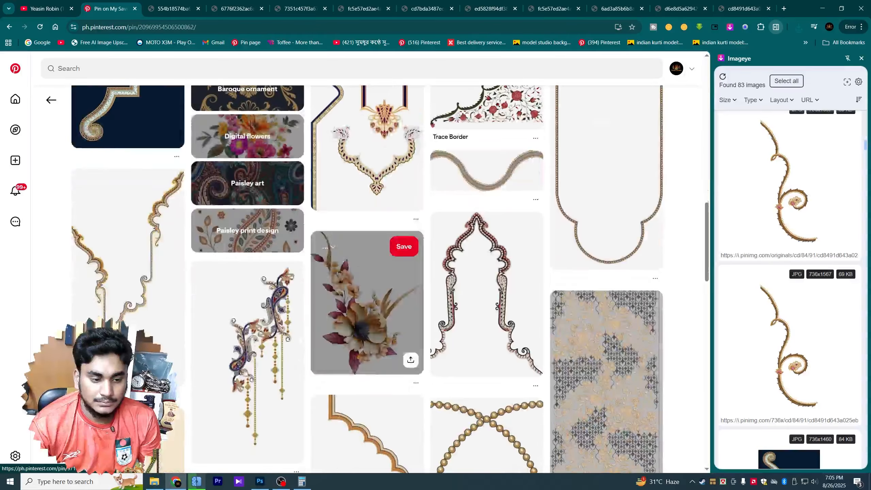
Step: Check the Photoshop design, browse further related pins in Chrome and open the cream and dark green geometric panel pin
left_click(262, 482)
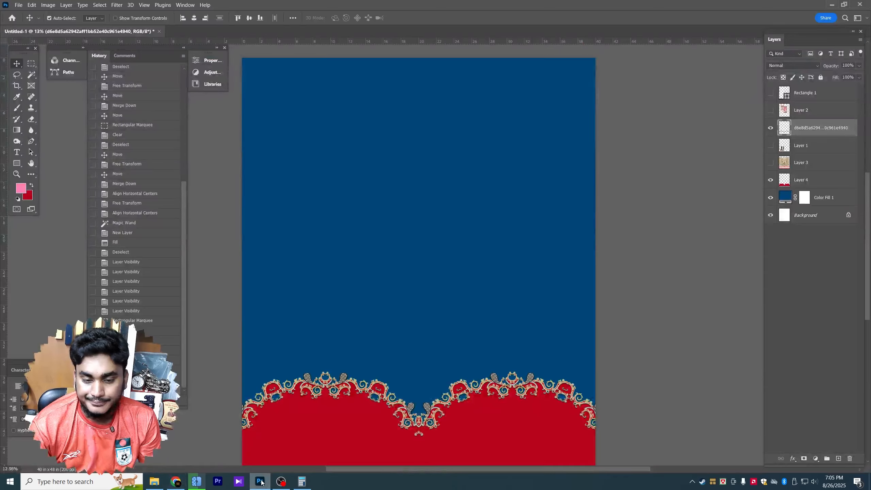
left_click(262, 482)
scroll(775, 344, "down", 10)
scroll(524, 282, "down", 8)
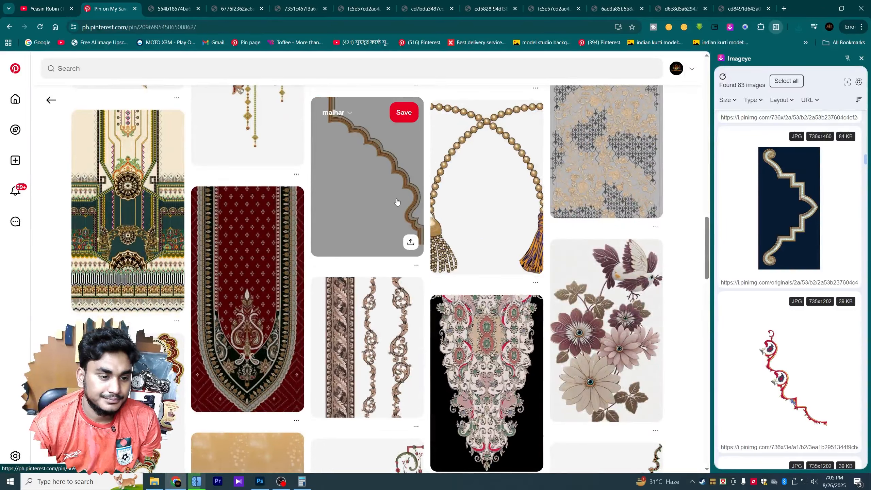
scroll(402, 205, "down", 2)
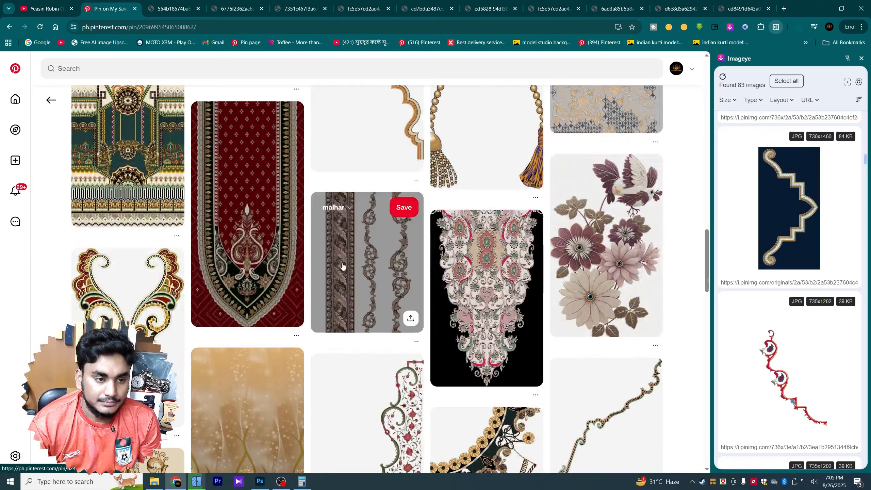
scroll(405, 240, "up", 2)
left_click(145, 221)
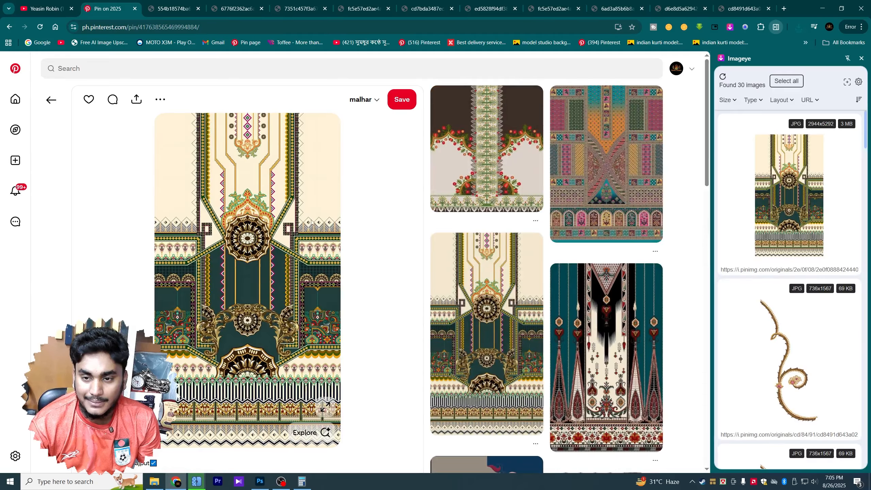
scroll(312, 221, "down", 7)
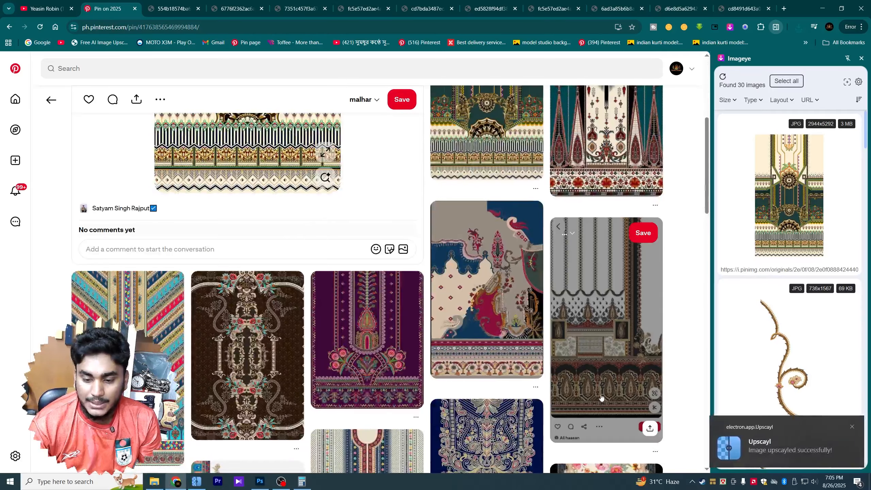
Step: Place the upscaled brown scroll image from New folder (2) into the Photoshop design and scale it to about 56%
left_click(747, 28)
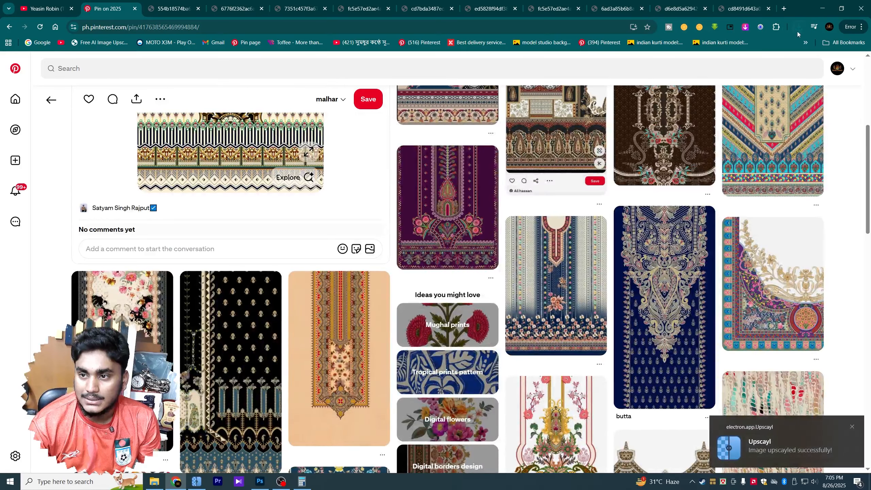
left_click(797, 29)
left_click(769, 62)
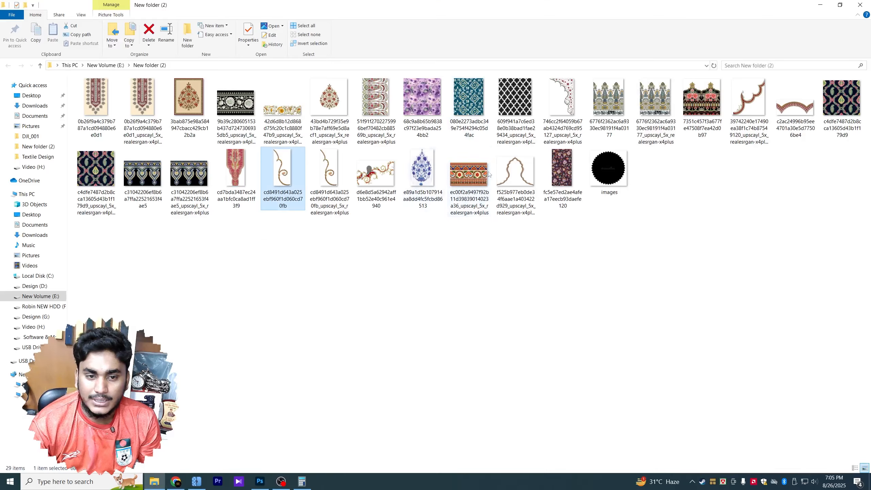
left_click_drag(329, 168, 362, 332)
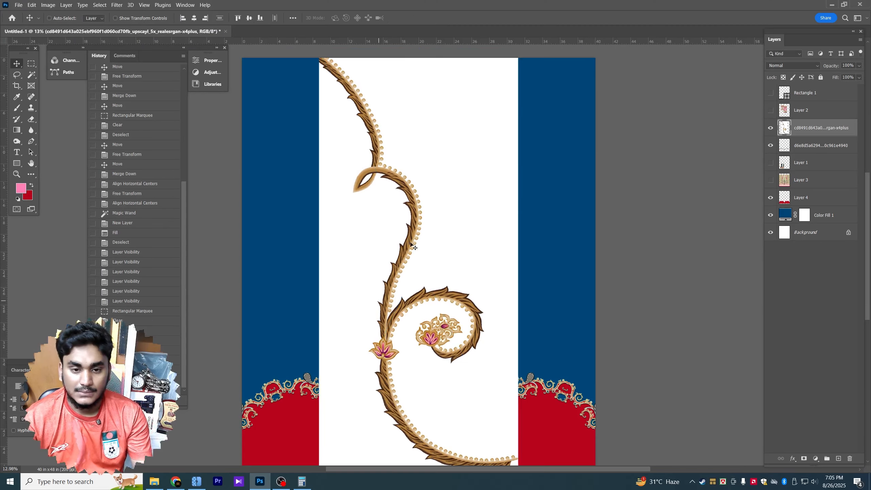
left_click_drag(512, 66, 471, 143)
key("Return")
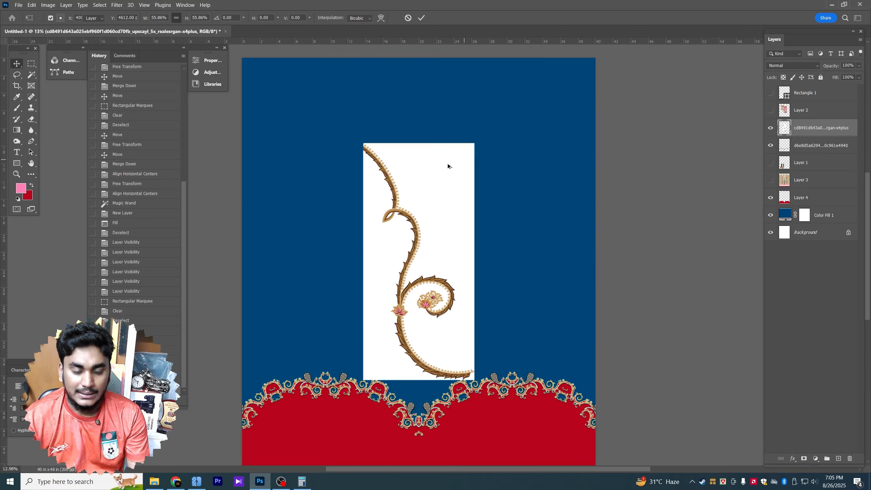
Step: Delete the white background on both sides of the scroll and inside its small loop using the Magic Wand with tolerance 50
scroll(425, 206, "up", 10)
key("w")
left_click(404, 197)
key("Delete")
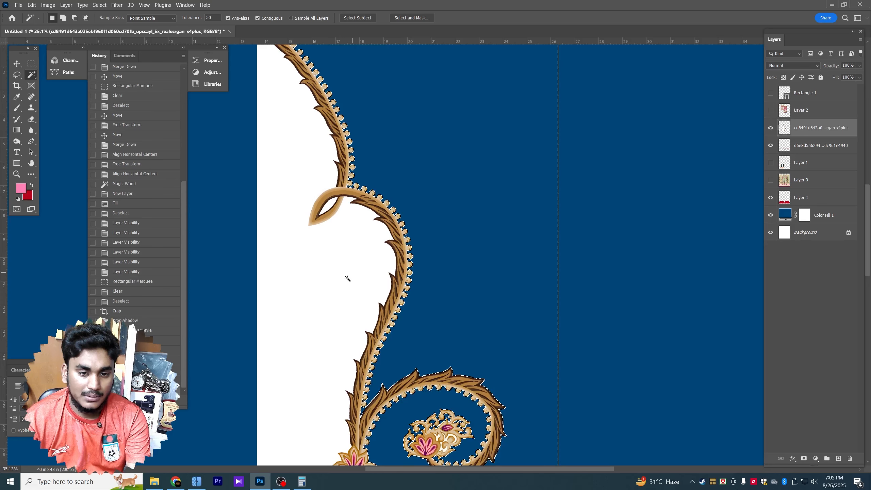
left_click(346, 278)
key("Delete")
key("ctrl+d")
left_click(329, 206)
key("Delete")
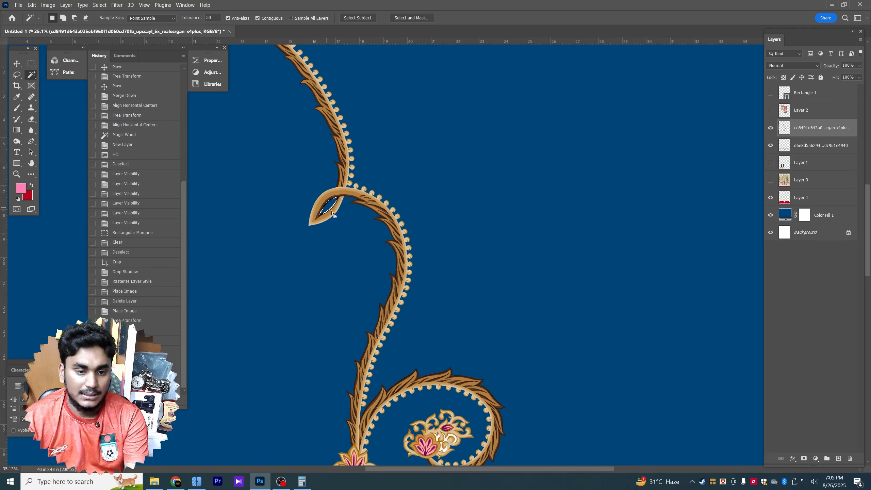
Step: Select and delete the white patches within the floral ornament inside the scroll's curl
scroll(442, 357, "down", 1)
left_click_drag(437, 384, 449, 192)
scroll(449, 192, "up", 5)
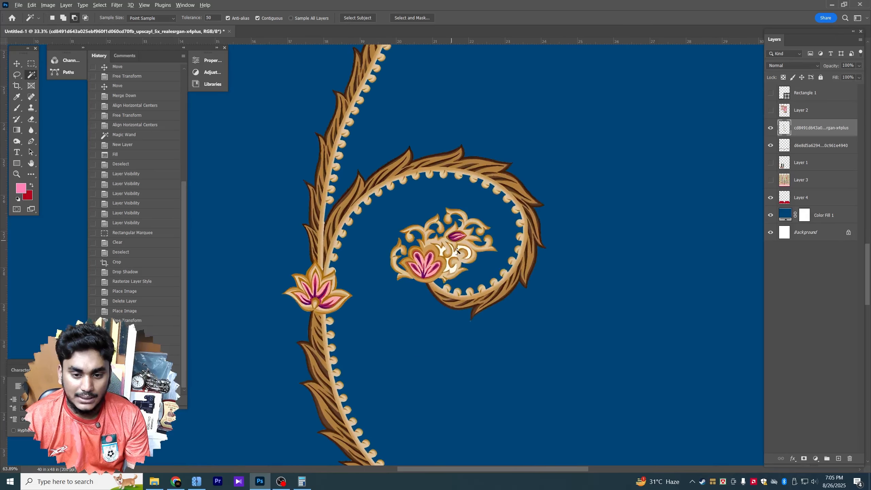
left_click(461, 279)
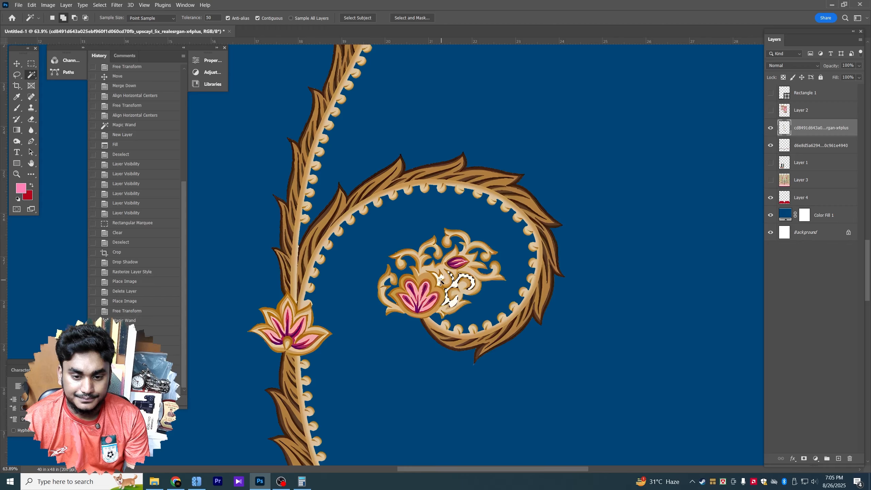
key("Delete")
key("Delete")
key("super")
Step: Clear the selection and delete the leftover white corner at the scroll's lower end
scroll(475, 328, "down", 5)
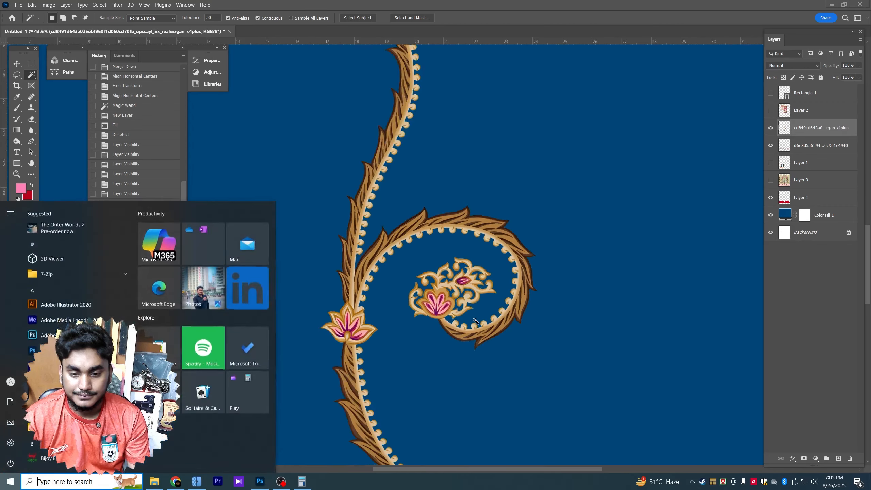
left_click_drag(475, 330, 465, 231)
scroll(409, 246, "down", 3)
key("Delete")
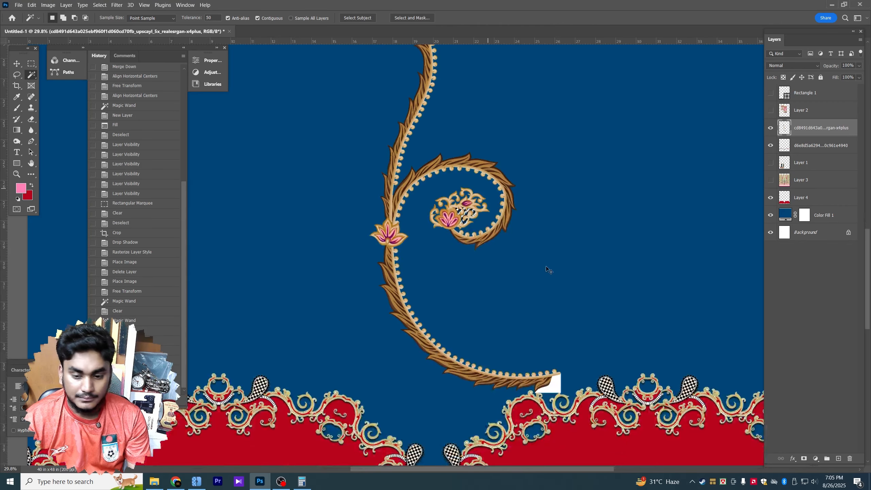
key("ctrl+d")
left_click(550, 381)
key("Delete")
key("ctrl+d")
Step: Shrink the scroll, lower its end onto the scalloped border and send its layer backward below the red Layer 4
key("ctrl+t")
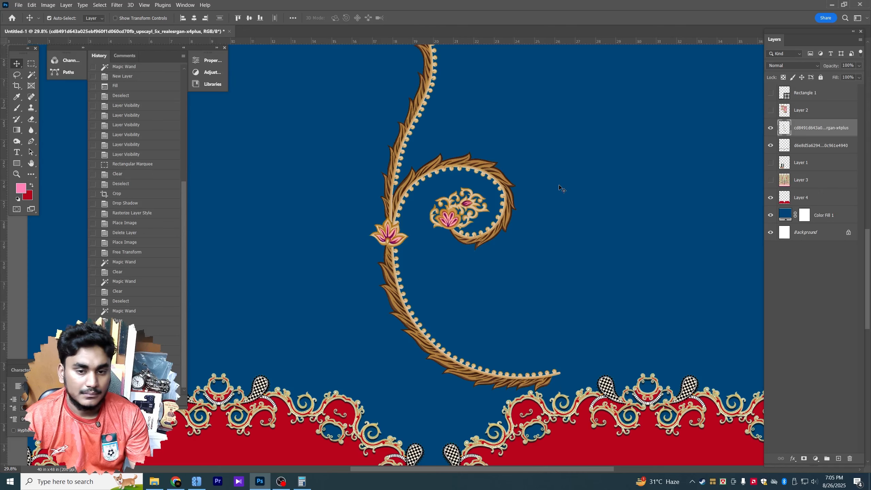
left_click_drag(563, 113, 507, 144)
left_click_drag(474, 168, 499, 310)
key("Return")
key("ctrl+bracketleft")
key("ctrl+bracketleft")
key("ctrl+bracketleft")
key("ctrl+bracketleft")
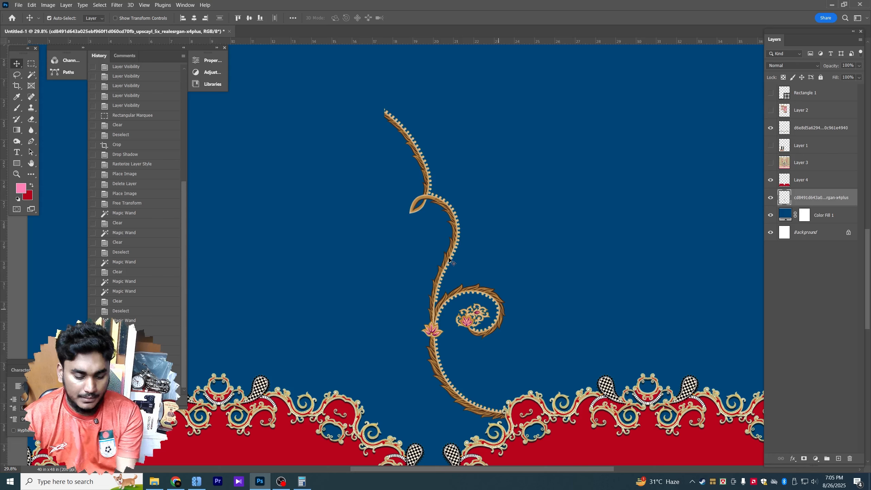
Step: Give the scroll a more saturated orange colour with Hue/Saturation and brighten it with a Levels white input of 221
key("ctrl+u")
key("Return")
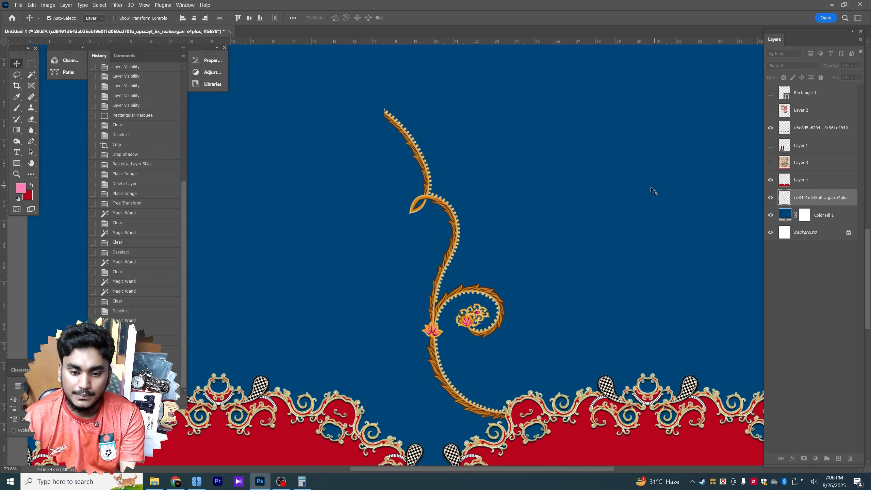
key("ctrl+l")
left_click_drag(699, 203, 687, 203)
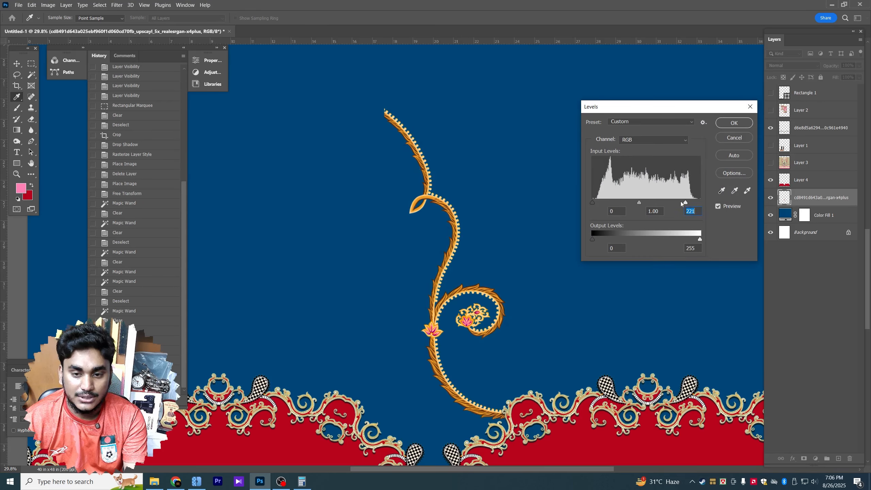
key("Return")
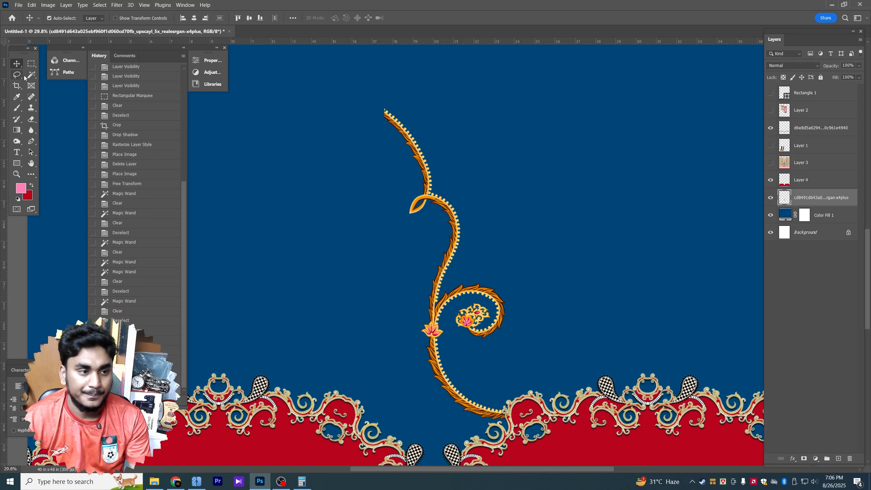
Step: Duplicate the scroll beside the original and flip the copy horizontally to form a mirrored arch
left_click_drag(428, 199, 296, 199)
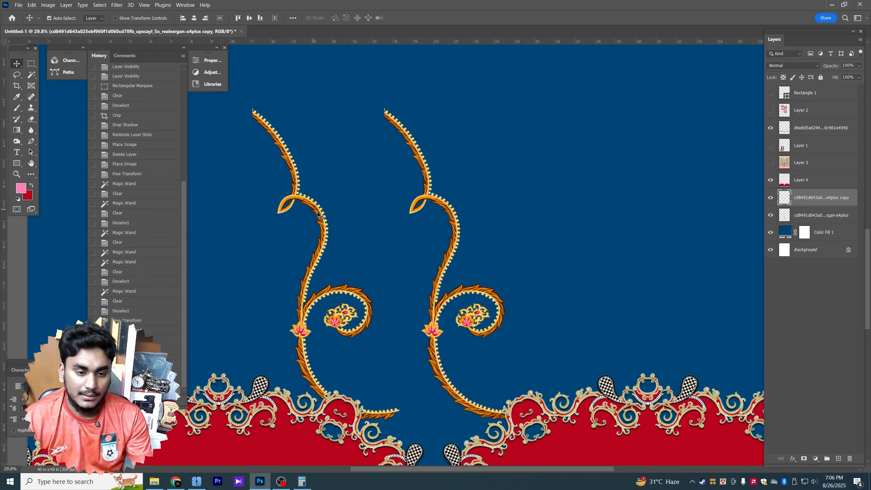
key("ctrl+t")
right_click(318, 212)
left_click(341, 378)
key("Return")
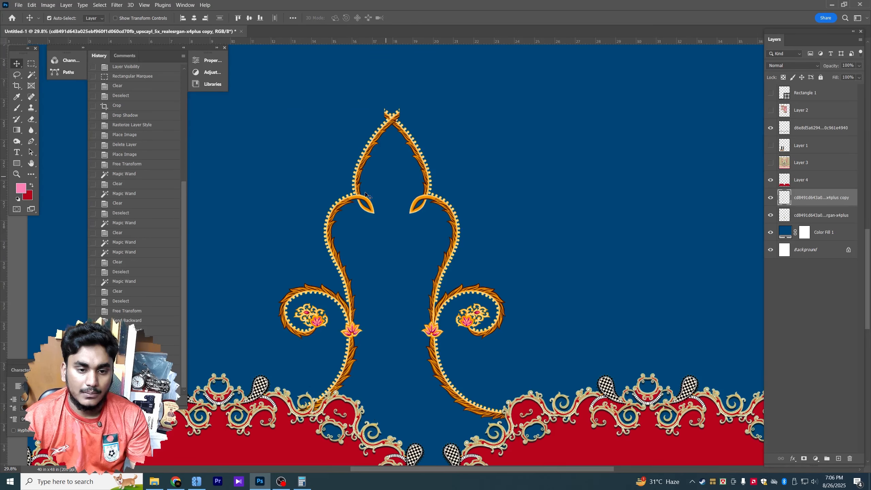
Step: Join the two scrolls at the arch tip, merge them into one layer and centre the arch horizontally on the canvas
left_click_drag(356, 199, 336, 199)
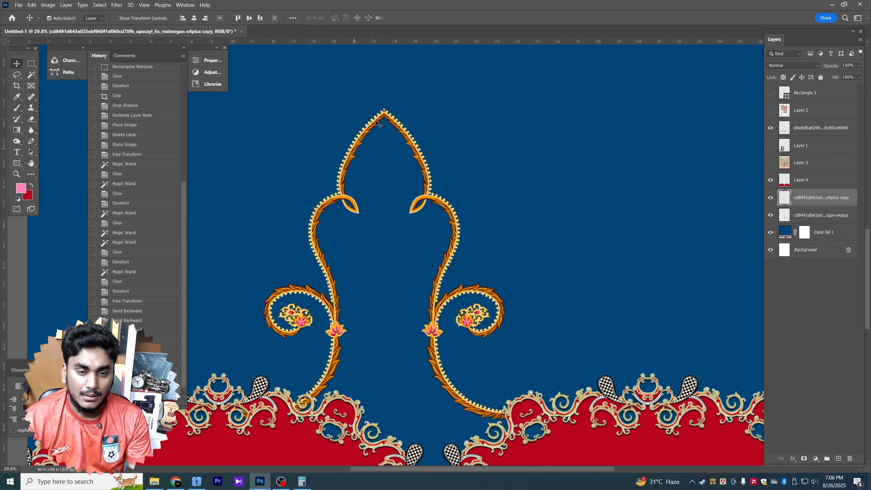
scroll(381, 118, "up", 5)
scroll(388, 99, "down", 8)
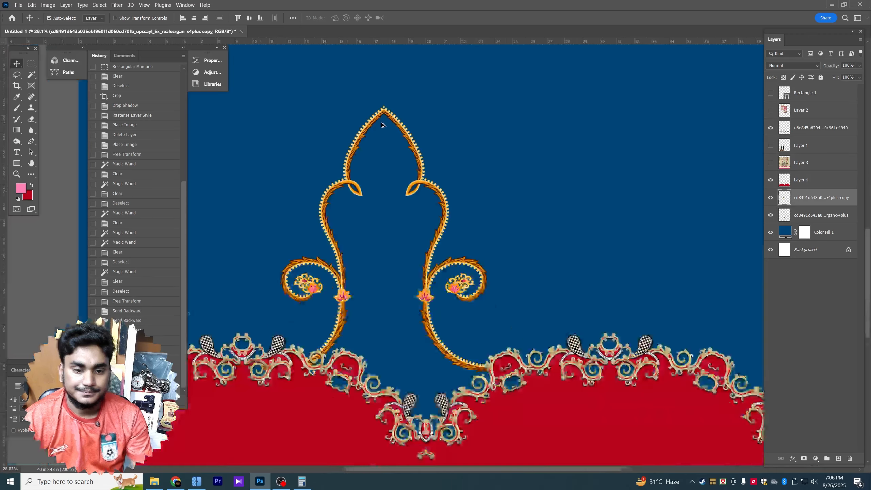
key("ctrl+e")
left_click(194, 18)
scroll(412, 262, "down", 2)
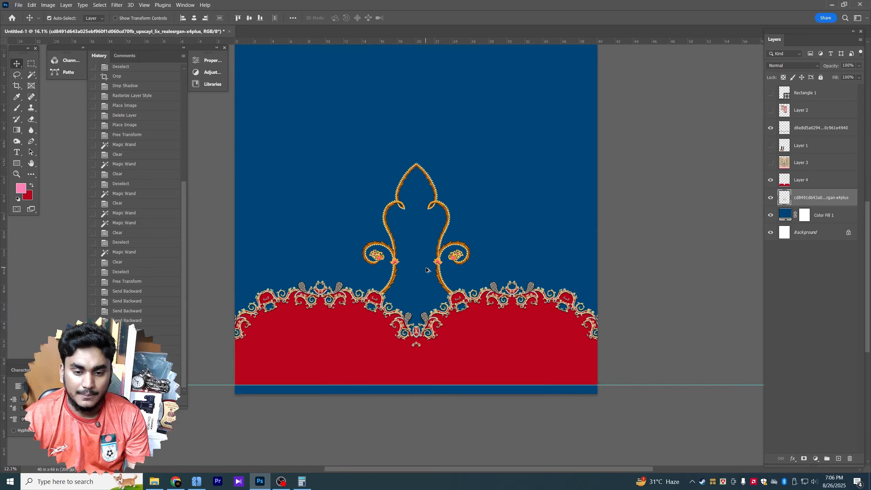
Step: Lower the merged arch toward the scalloped border and scale it down slightly about its centre
scroll(427, 273, "up", 3)
left_click_drag(439, 255, 439, 274)
key("ctrl+t")
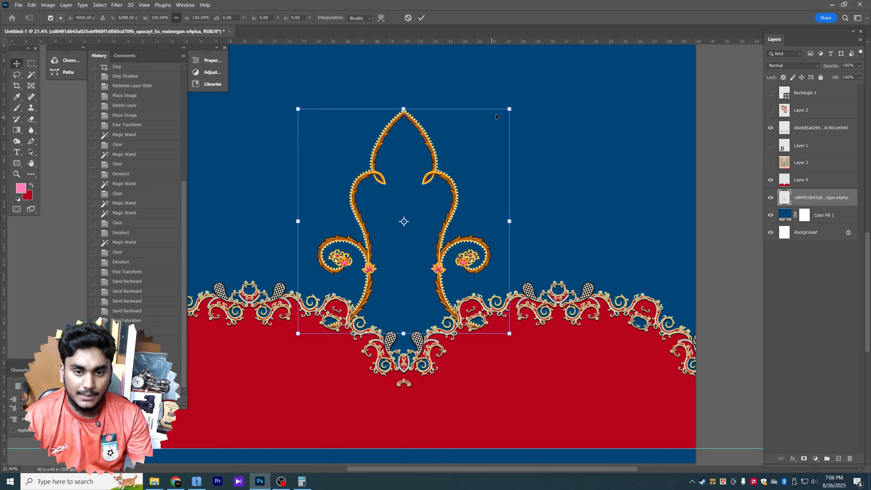
left_click_drag(509, 109, 500, 117)
key("Return")
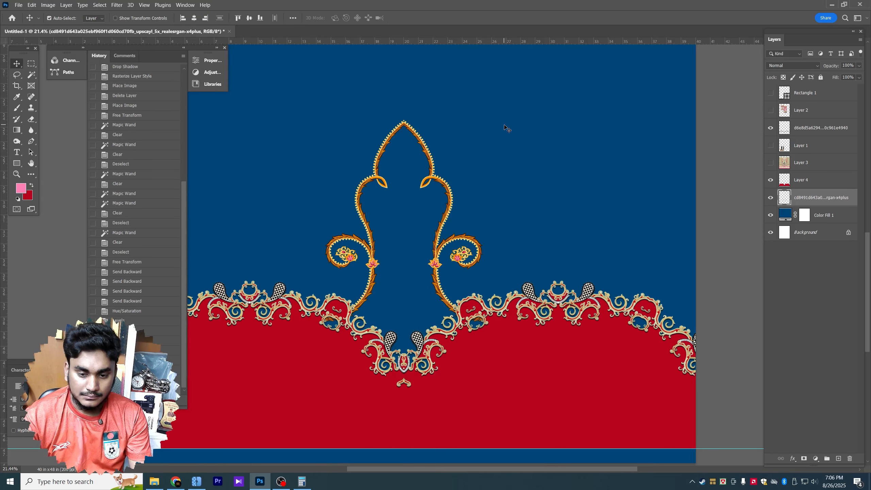
key("ctrl+bracketleft")
key("ctrl+bracketright")
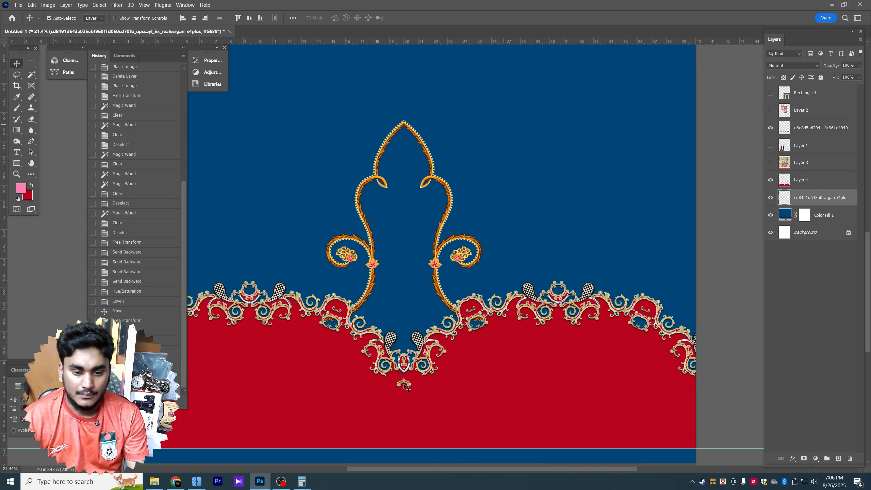
Step: Move the arch slightly further down so its lower ends tuck behind the scalloped border
scroll(406, 328, "up", 3)
mouse_move(449, 286)
left_mouse_down()
mouse_move(451, 316)
mouse_move(449, 302)
left_mouse_up()
scroll(455, 295, "down", 5)
scroll(525, 258, "up", 2)
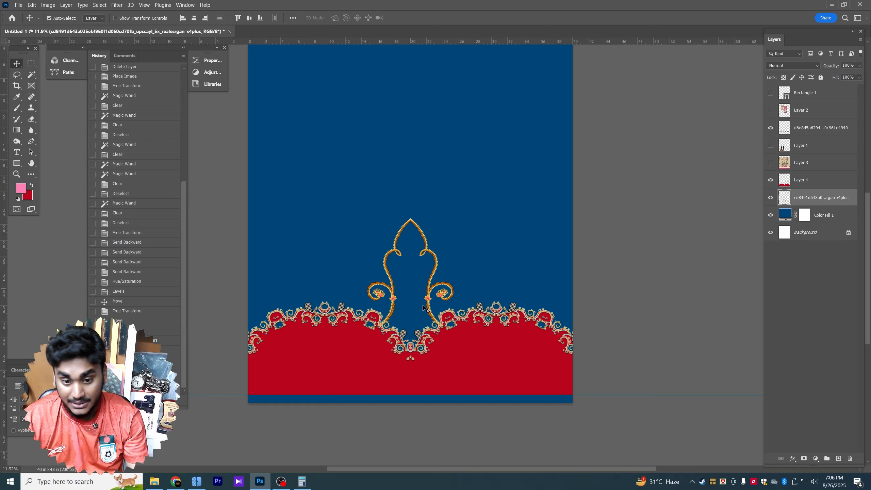
Step: Duplicate the arch vertically and flip the copy vertically
left_click_drag(427, 300, 427, 270)
key("ctrl+t")
right_click(438, 268)
left_click(442, 443)
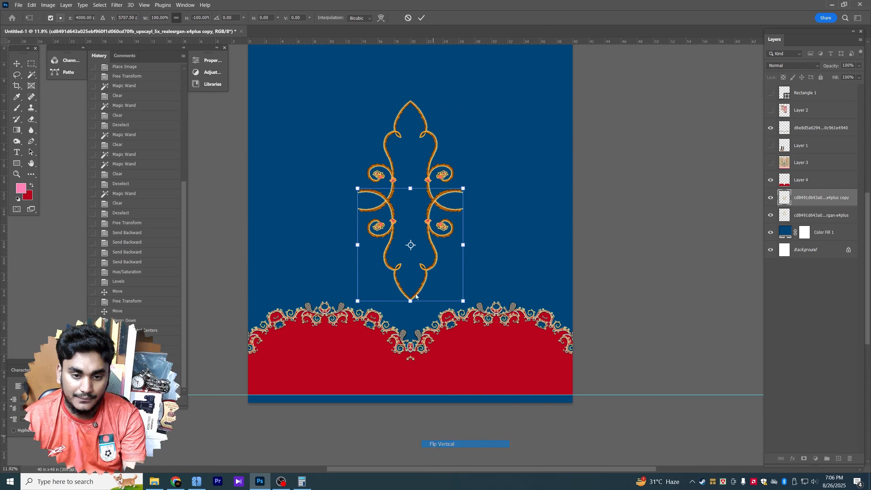
key("Return")
Step: Join the mirrored arches at their open ends, merge them and lower the motif until its flipped half lies behind the red panel
scroll(406, 214, "up", 3)
left_click_drag(427, 233, 423, 271)
scroll(437, 216, "down", 2)
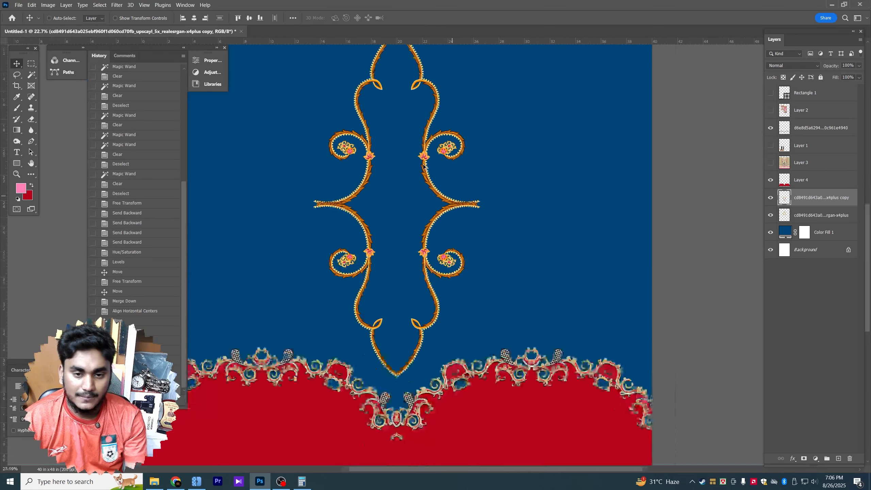
key("ctrl+e")
left_click_drag(424, 161, 421, 338)
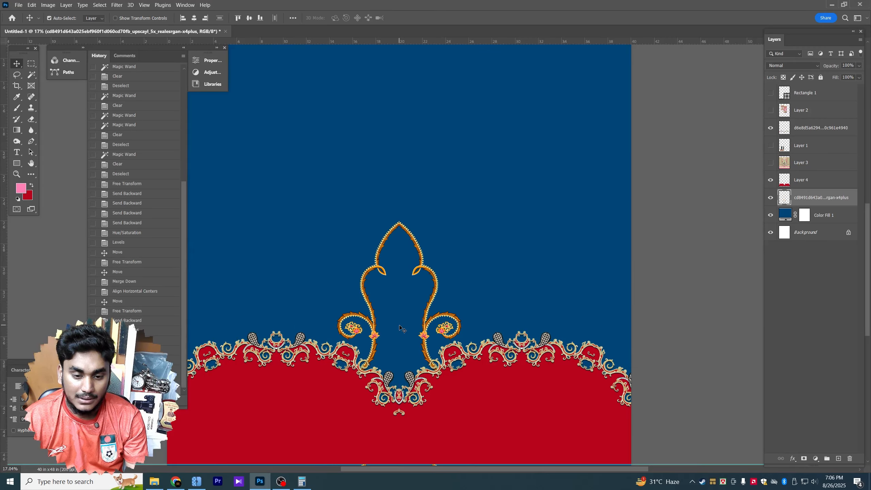
Step: Select the area inside the arch with the Magic Wand and add a new layer directly above Color Fill 1
key("w")
left_click(399, 329)
key("ctrl+minus")
scroll(436, 291, "down", 1)
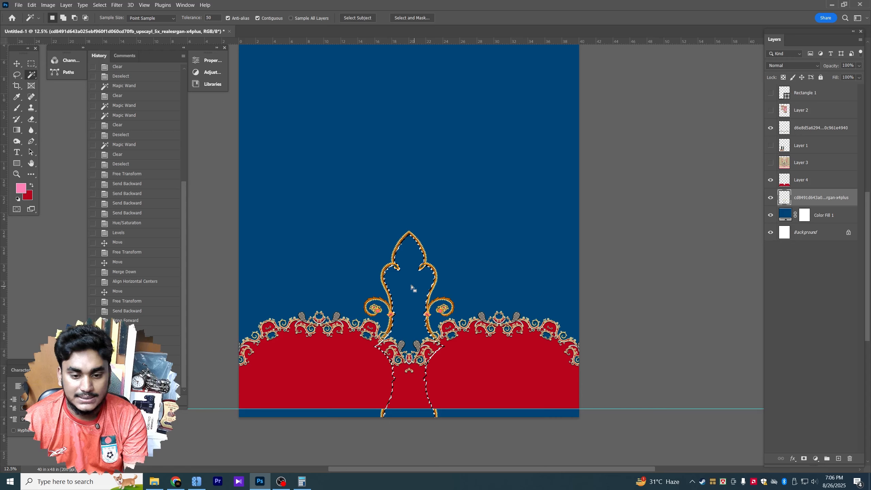
left_click(830, 213)
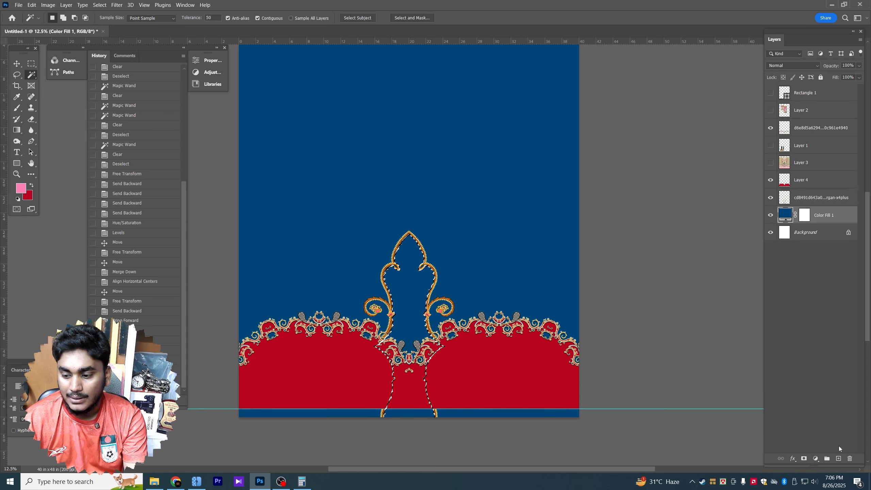
left_click(837, 459)
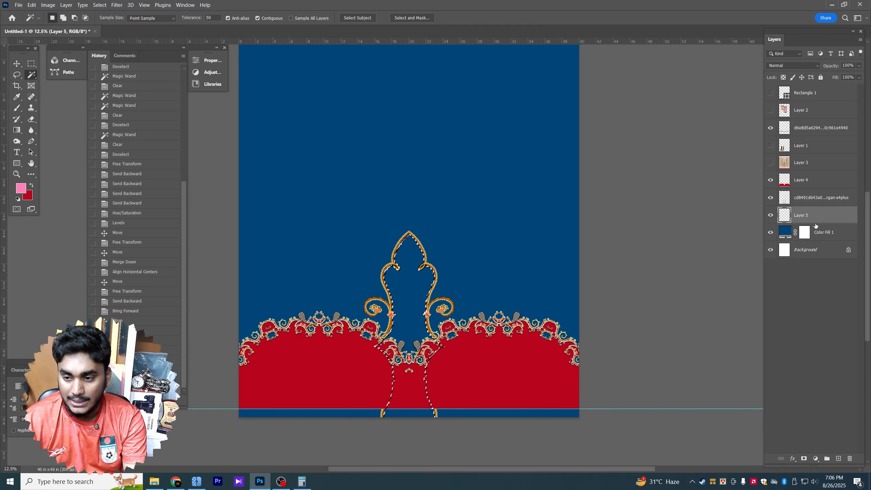
Step: Set the background colour to yellow #e8d56d, fill the arch selection with it on Layer 5 and deselect
left_click(32, 184)
key("ctrl+BackSpace")
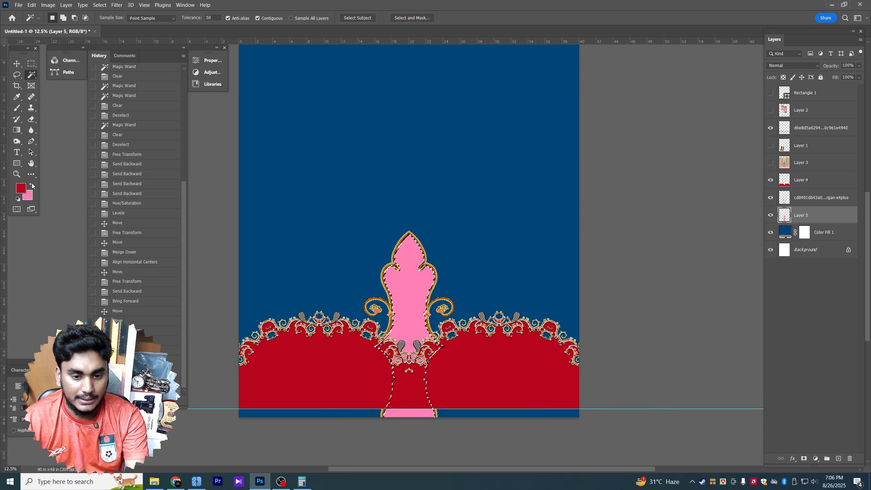
left_click(28, 195)
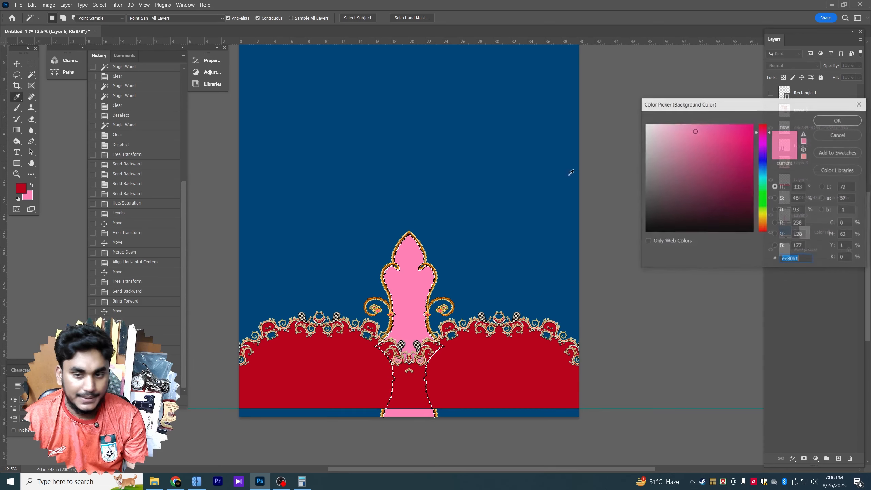
left_click(763, 217)
left_click_drag(705, 132, 702, 133)
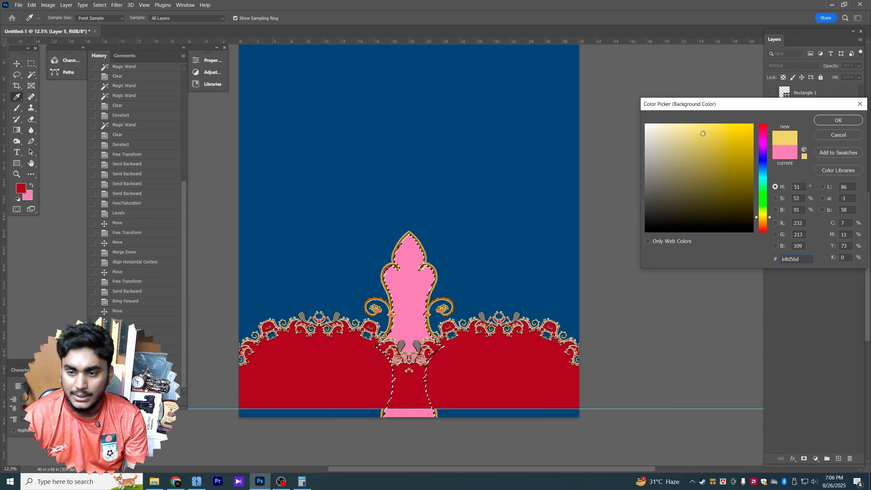
key("Return")
key("ctrl+BackSpace")
key("ctrl+d")
key("w")
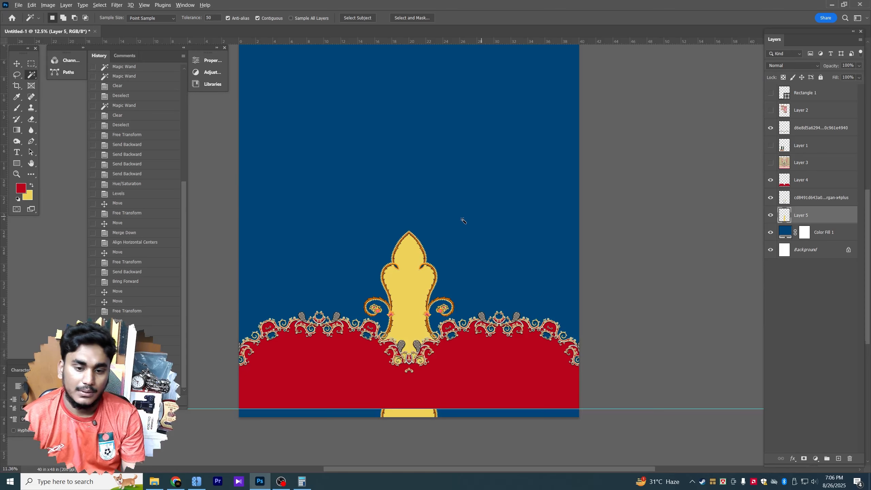
Step: Marquee the strip below the scalloped border, delete the leftover yellow fill and scroll parts there from both layers, and deselect
scroll(463, 219, "down", 2)
scroll(403, 321, "up", 1)
left_click(30, 63)
left_click_drag(245, 344, 603, 446)
left_click(799, 199)
key("Delete")
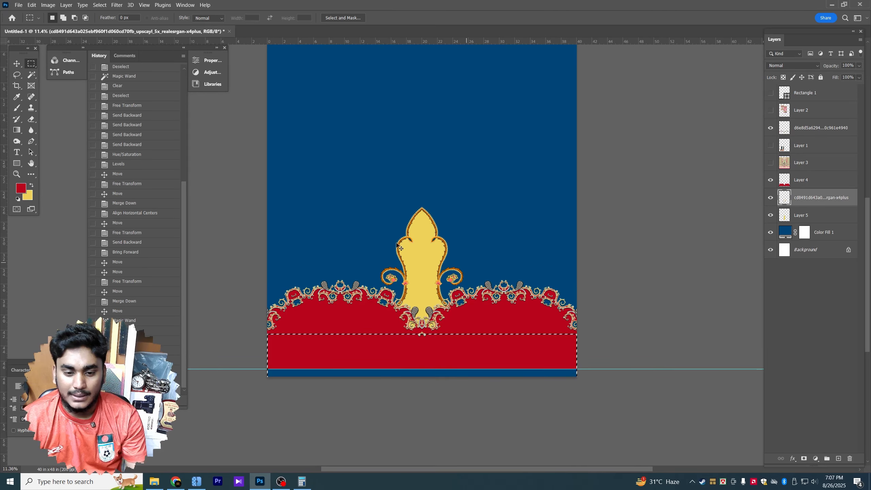
key("ctrl+d")
Step: Add a Drop Shadow to the arch scroll layer with 83% opacity, 9 px distance and 4 px size
key("v")
scroll(463, 234, "down", 1)
scroll(434, 289, "up", 5)
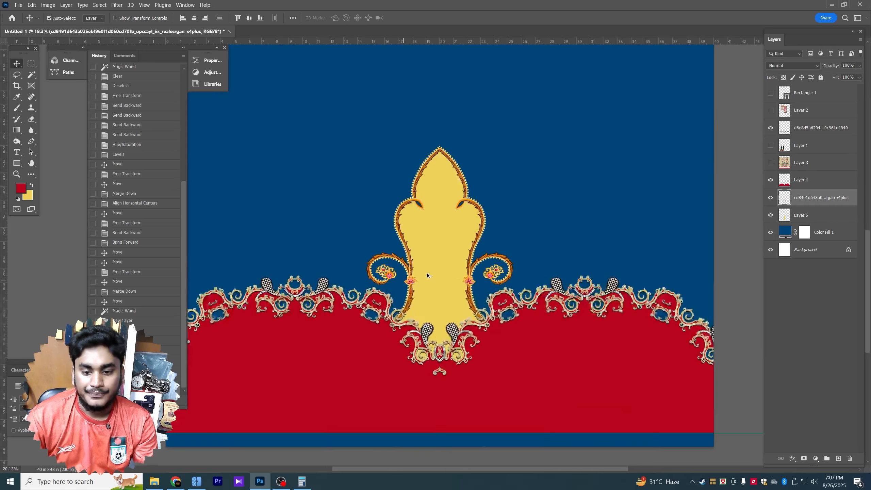
scroll(429, 318, "down", 1)
scroll(453, 301, "up", 4)
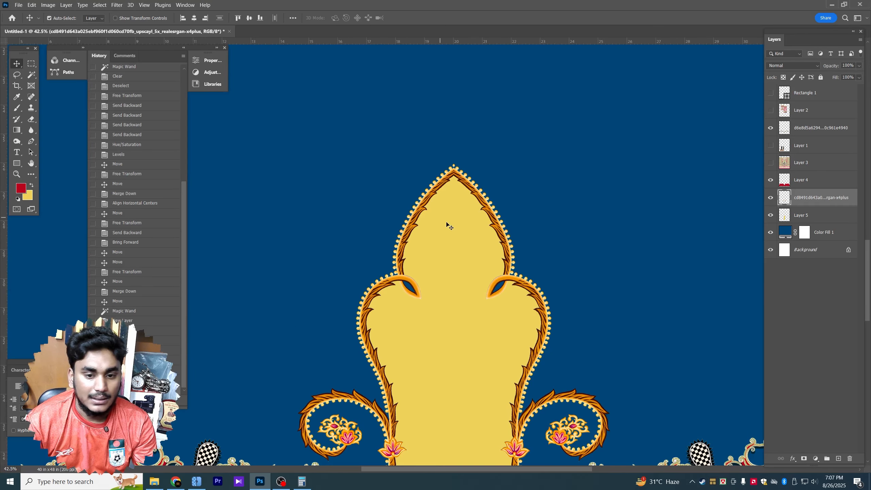
left_click(793, 459)
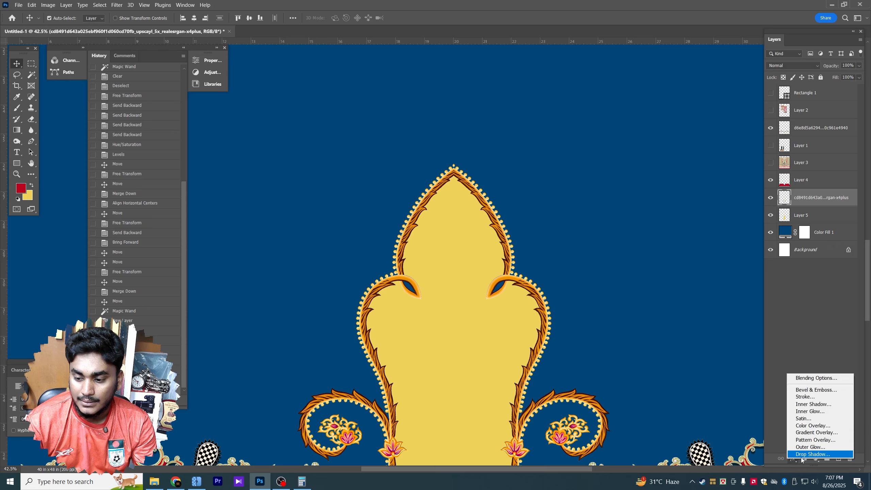
left_click(809, 458)
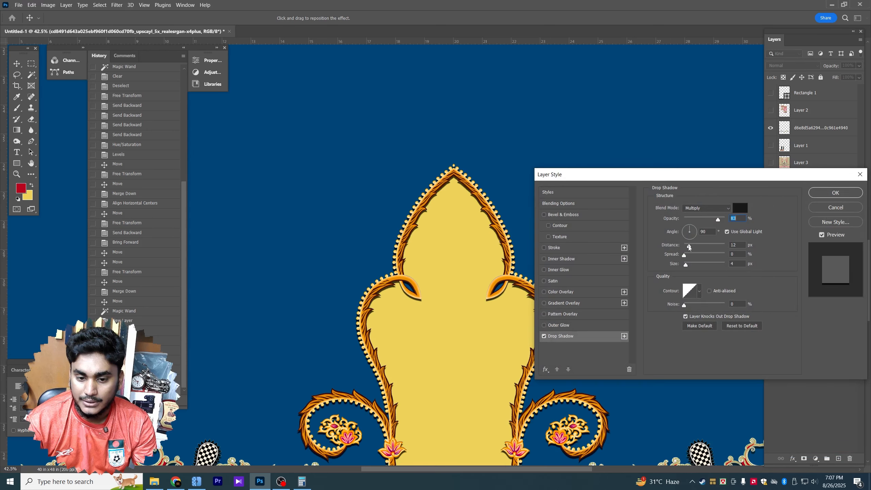
left_click_drag(689, 246, 686, 247)
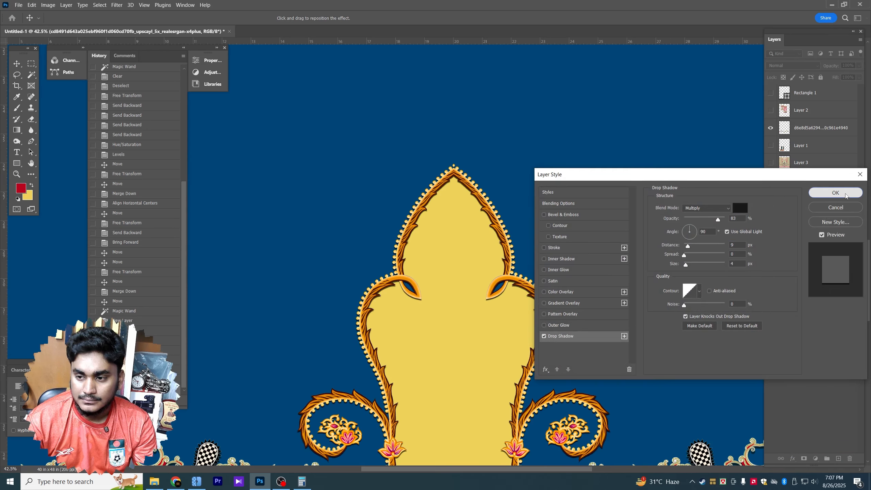
left_click(835, 192)
Step: Rasterize the layer style of the arch scroll layer
key("ctrl+0")
right_click(827, 195)
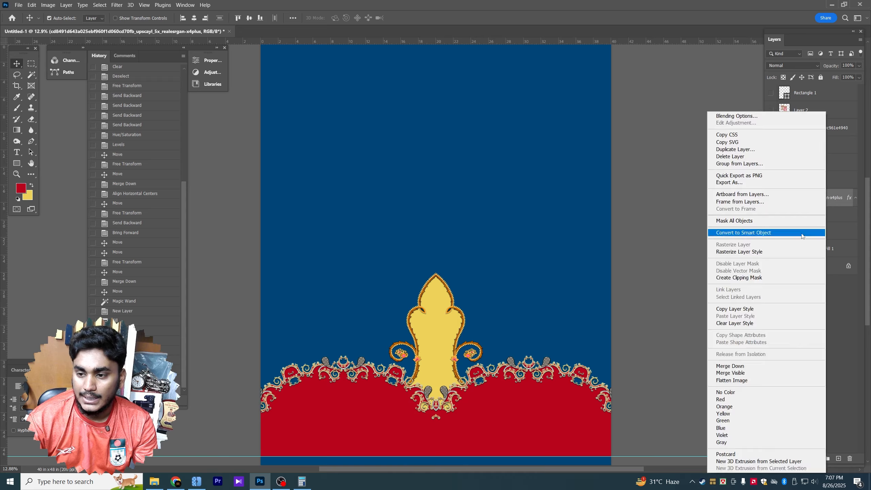
left_click(748, 253)
scroll(438, 338, "up", 2)
scroll(437, 338, "down", 2)
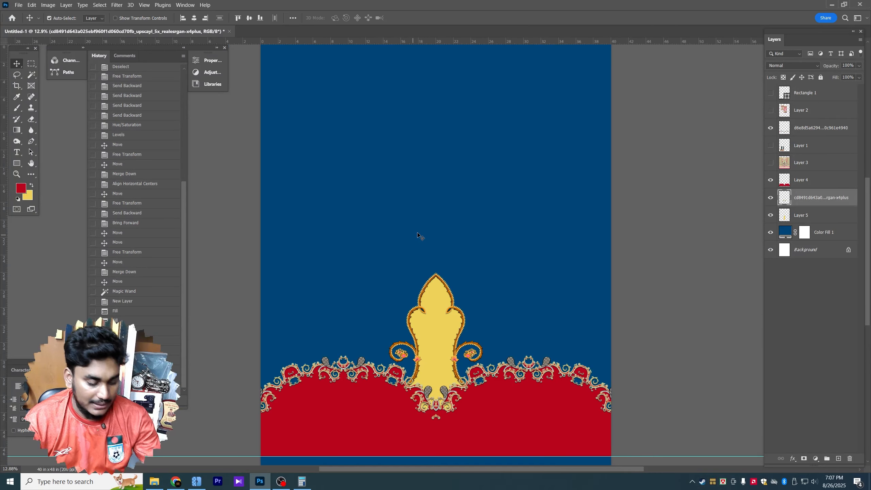
Step: Start saving the document and browse to This PC for the destination
key("ctrl+s")
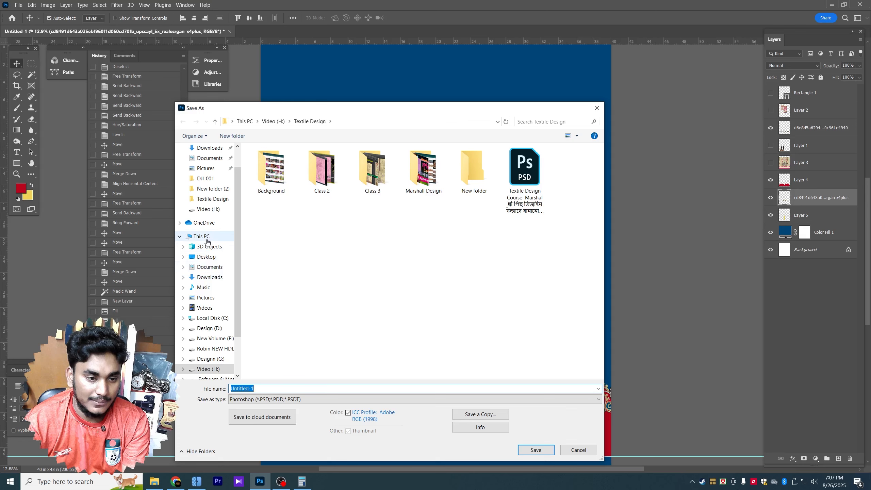
right_click(301, 264)
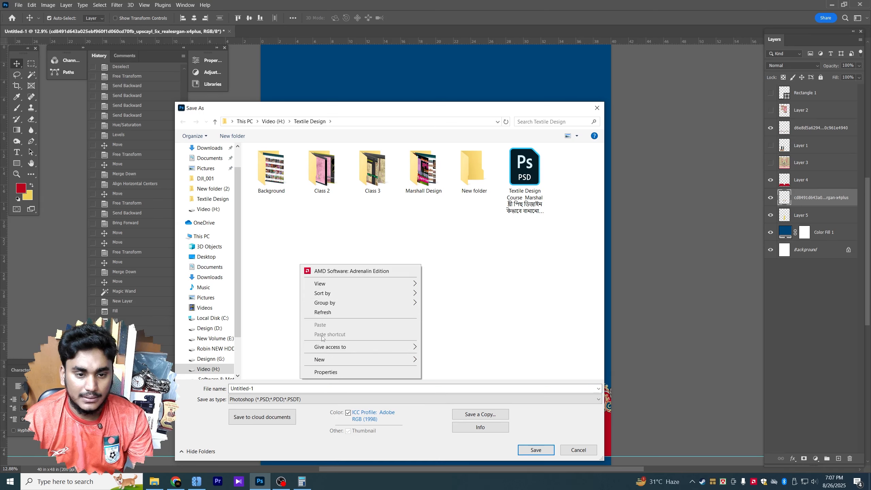
left_click(202, 236)
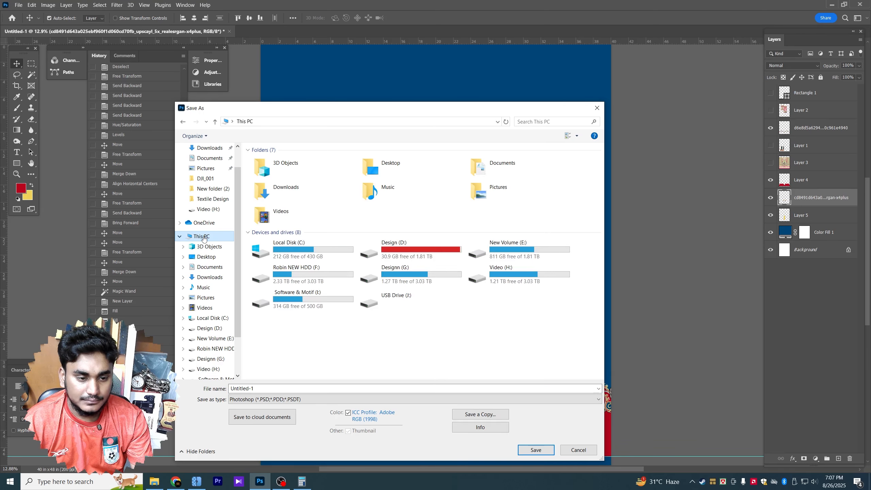
left_click(374, 257)
double_click(305, 277)
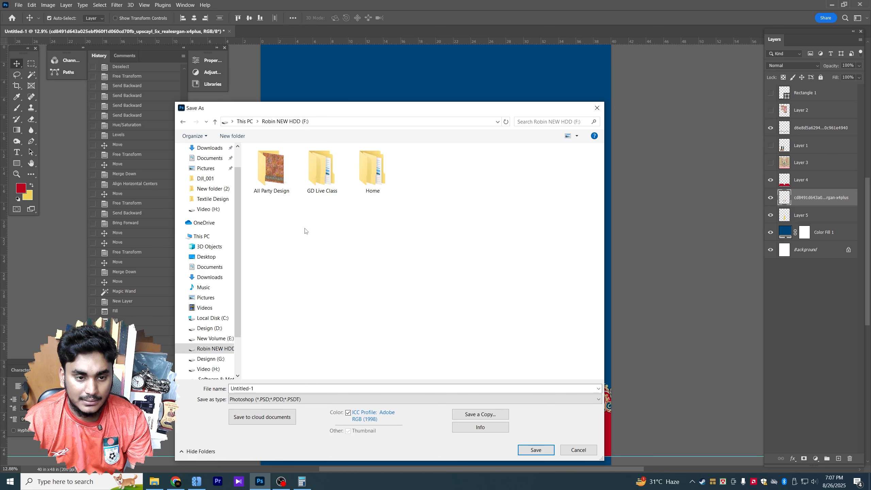
double_click(268, 175)
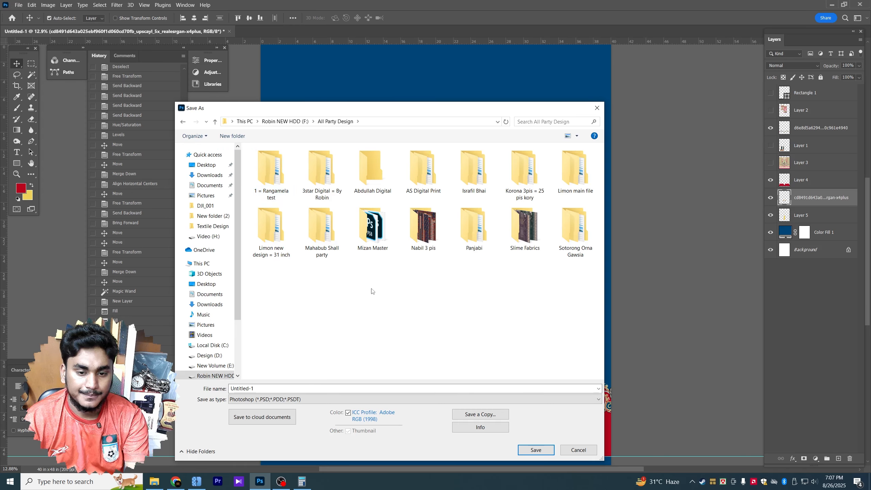
key("BackSpace")
key("BackSpace")
Step: Create a folder named 655 in the Robin Digital folder on the Design (D:) drive and open it
double_click(374, 248)
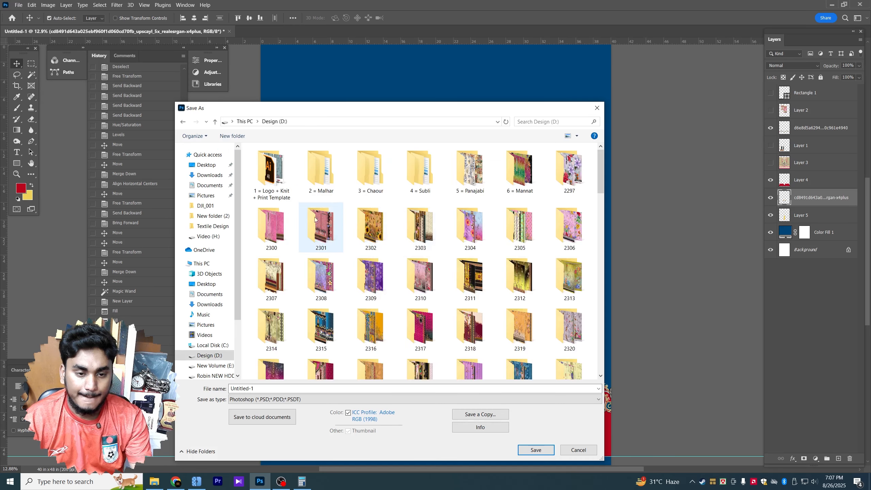
scroll(364, 319, "down", 10)
double_click(312, 352)
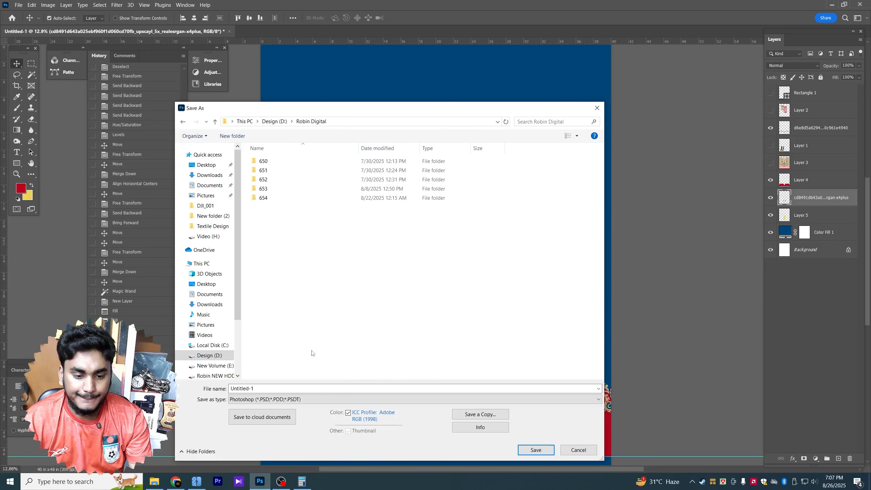
right_click(290, 244)
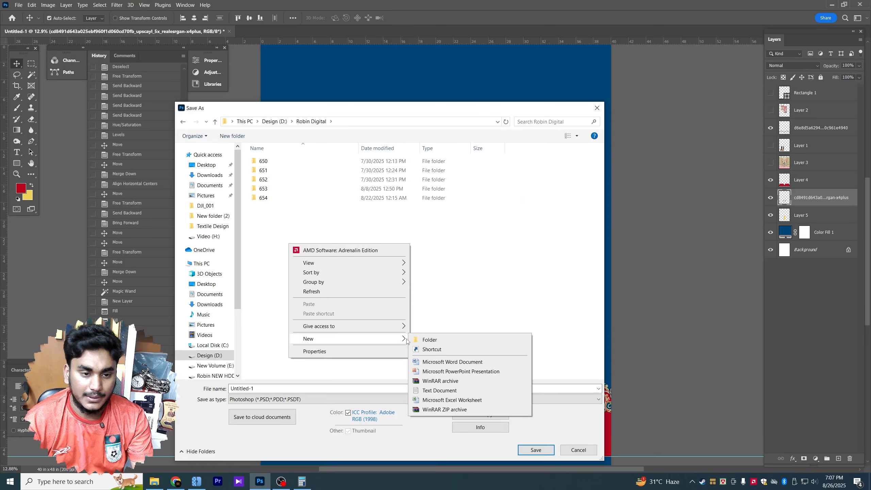
left_click(429, 340)
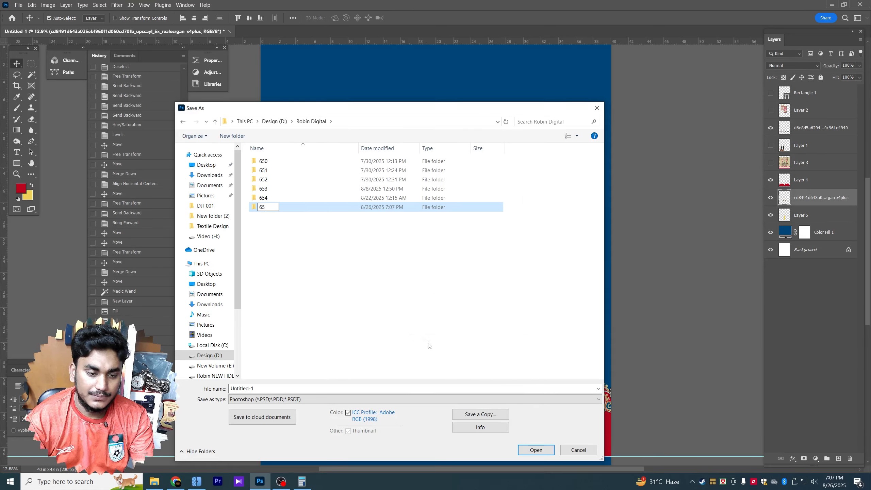
key("Return")
key("Return")
Step: Save the document in the 655 folder as a TIFF named 655 = Font, with LZW image compression and RLE layer compression
left_click(300, 399)
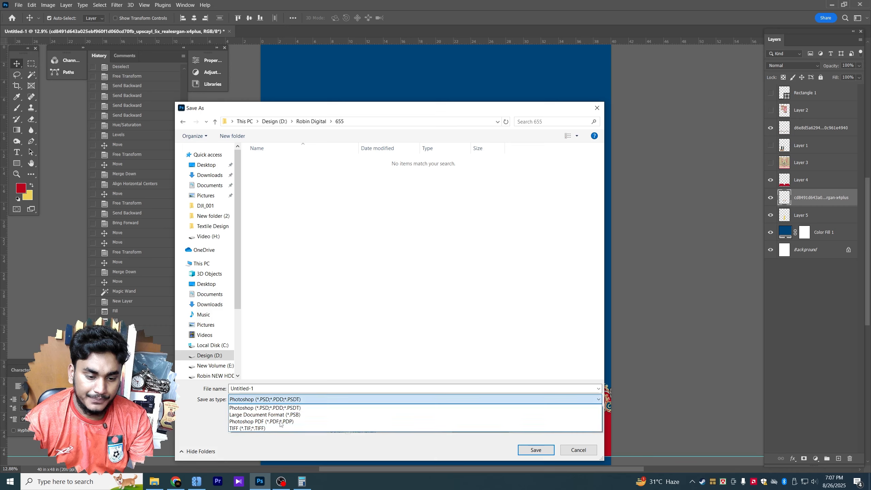
left_click(246, 428)
left_click(260, 387)
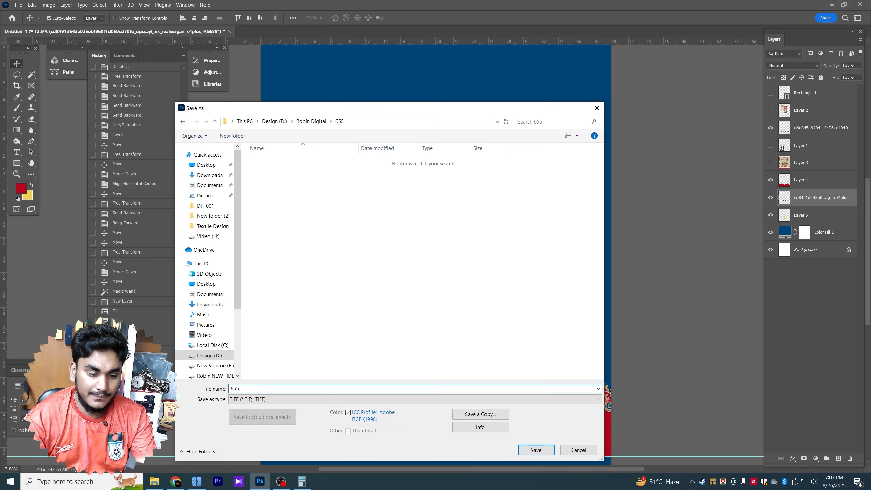
key("Return")
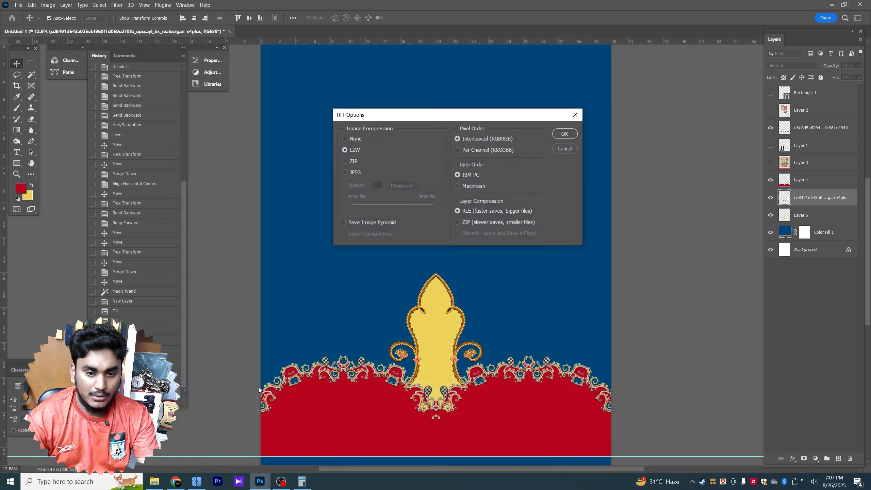
key("Return")
left_click_drag(435, 366, 423, 342)
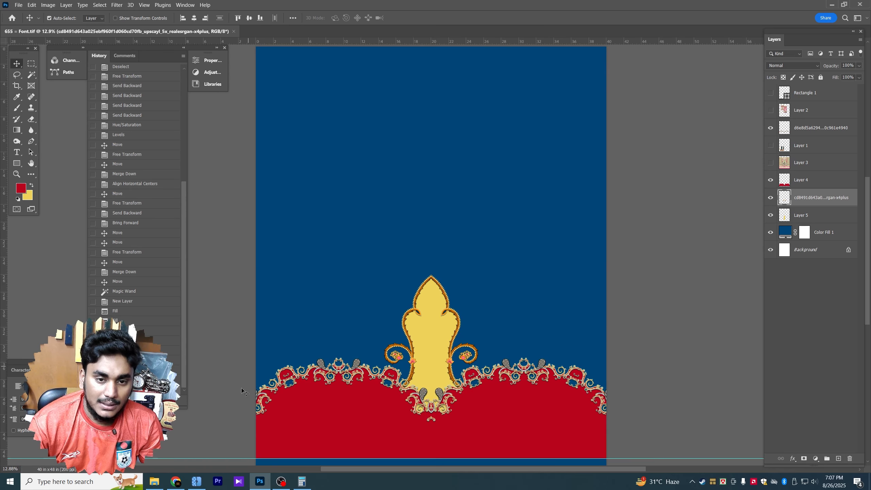
Step: Switch to Chrome and browse the related Pinterest pins to open the neckline design with pink proteas and a large lotus
left_click(186, 475)
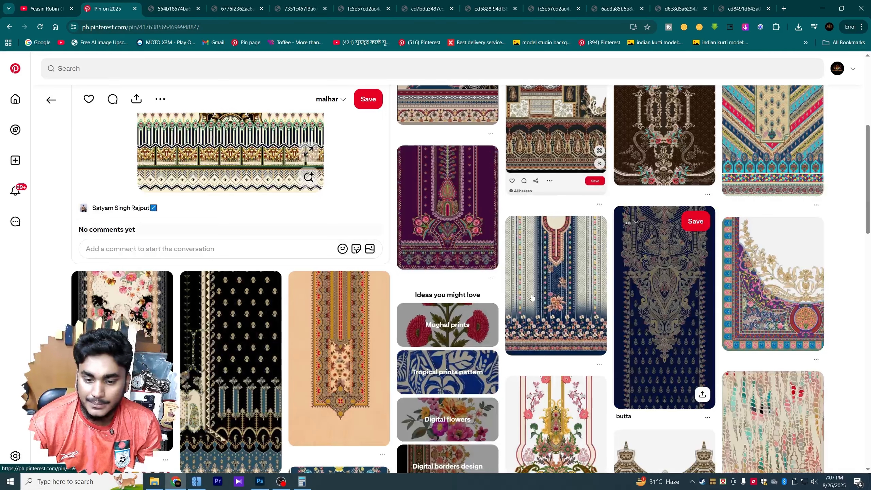
scroll(338, 270, "down", 2)
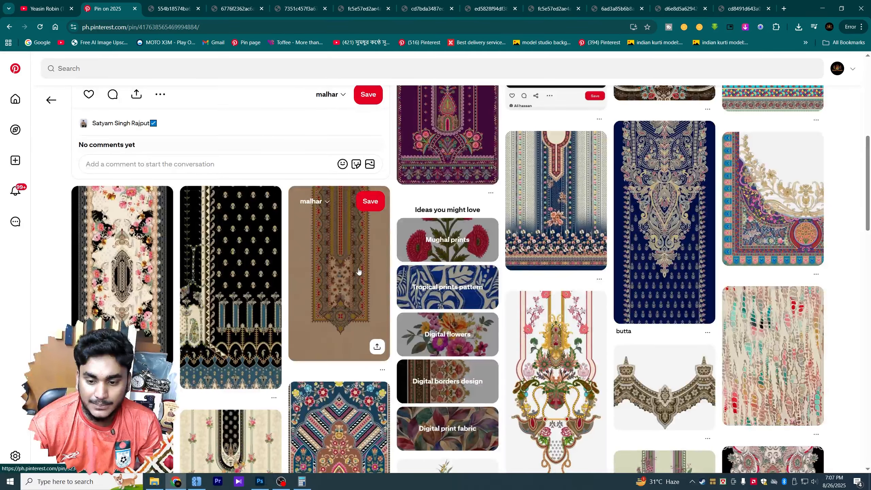
left_click(555, 361)
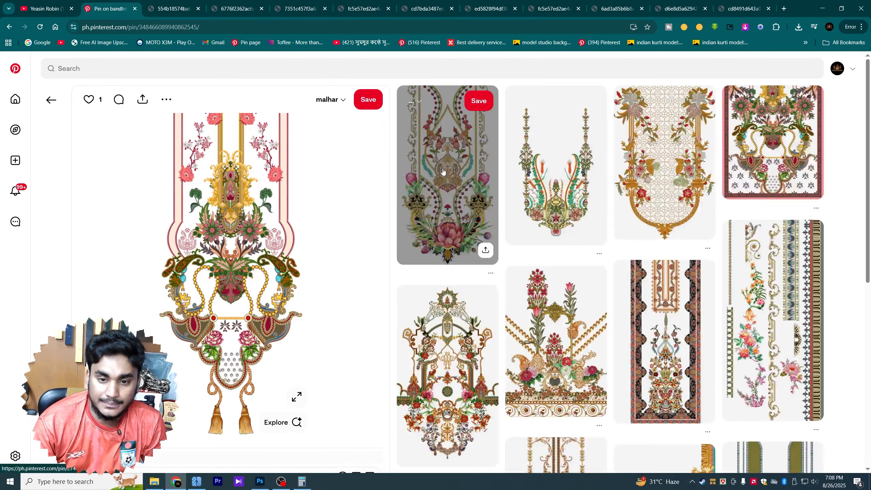
left_click(442, 167)
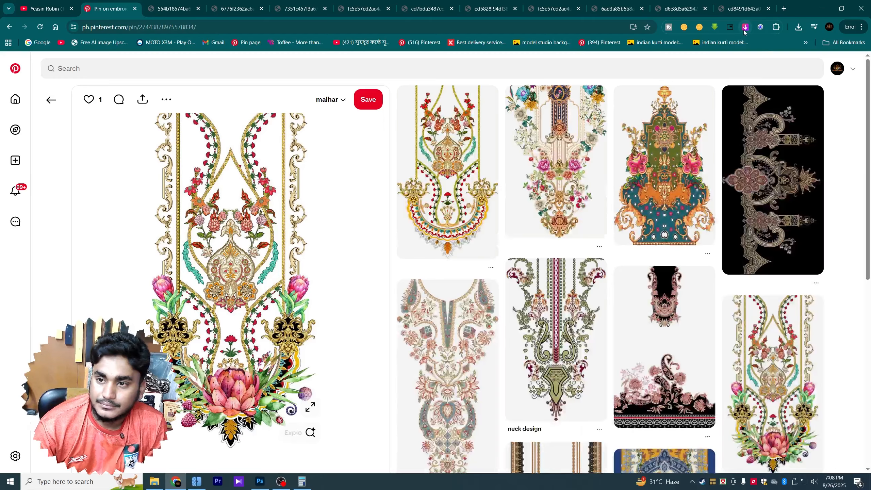
Step: Scan the pin page with Imageye and open the 736x1298, 257 KB version of the floral neckline image in its own tab
left_click(744, 27)
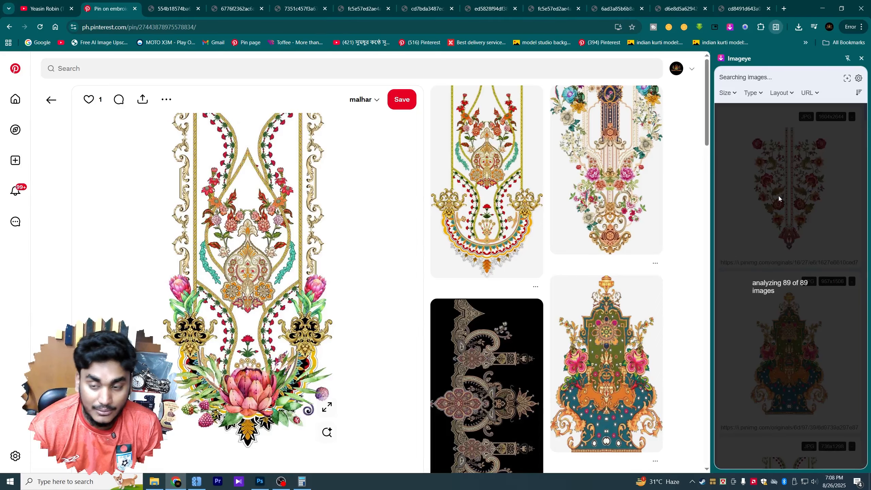
scroll(784, 239, "down", 3)
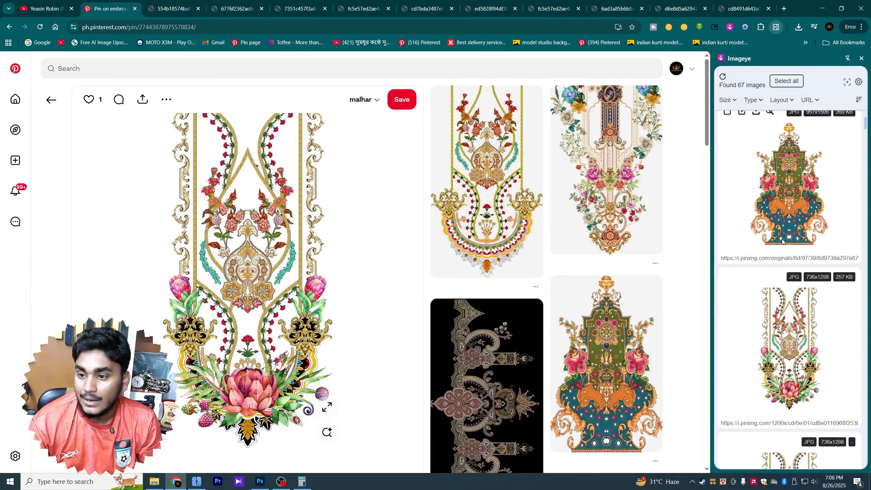
left_click(742, 155)
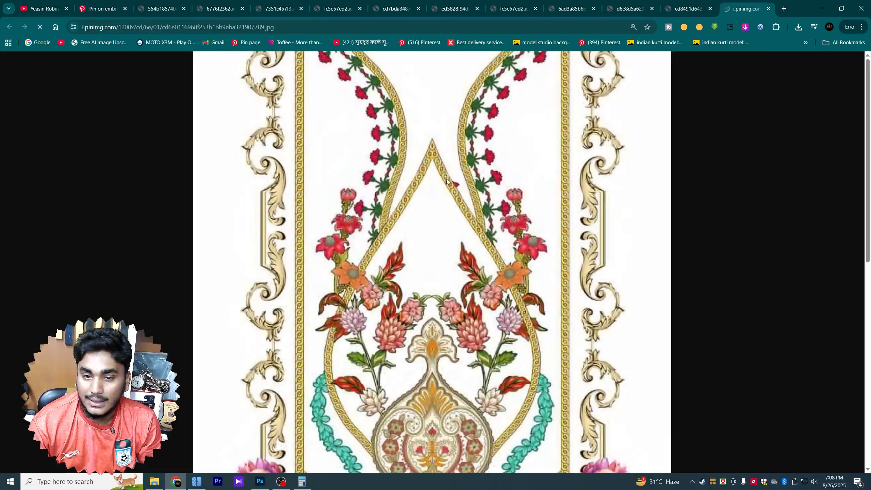
Step: Download the floral neckline image, load it into Upscayl and start upscaling it at 5X with the General Photo model
scroll(396, 257, "down", 5)
right_click(404, 261)
left_click(432, 272)
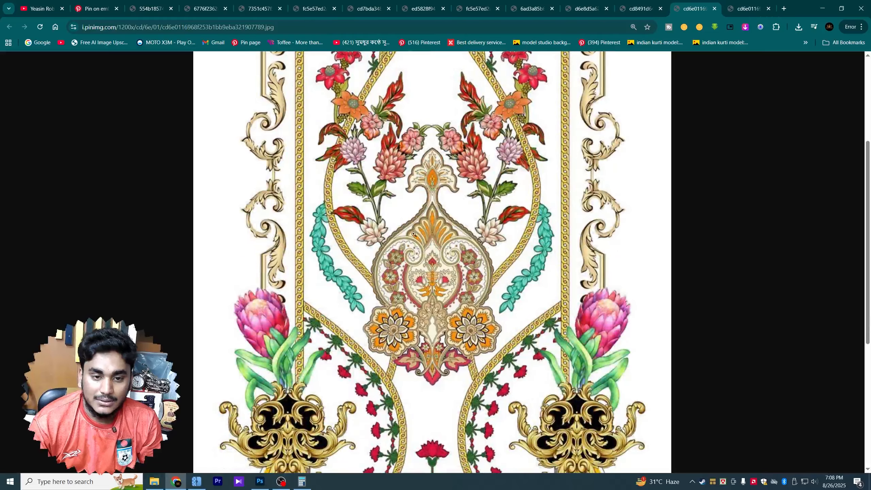
right_click(409, 227)
left_click(425, 252)
key("Return")
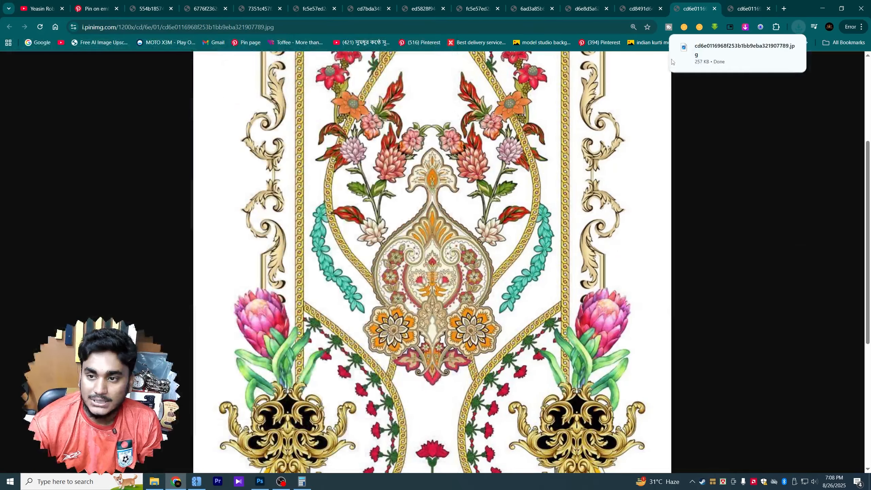
left_click_drag(703, 55, 404, 289)
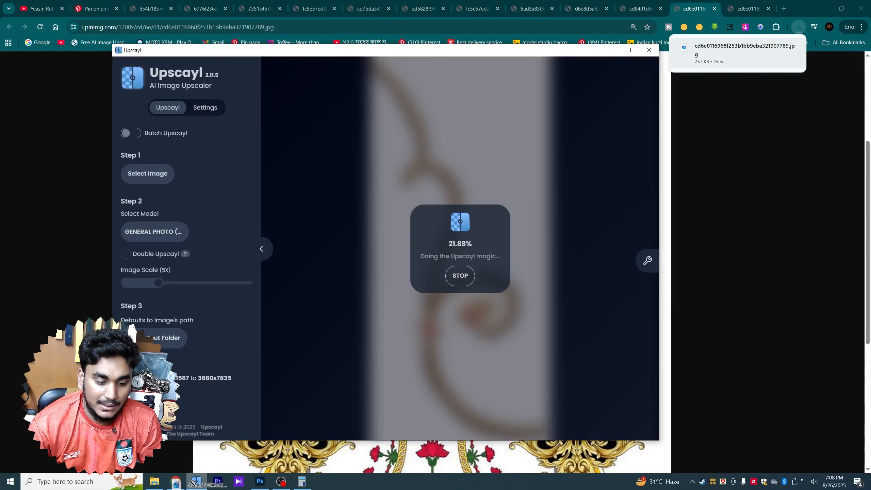
left_click(151, 398)
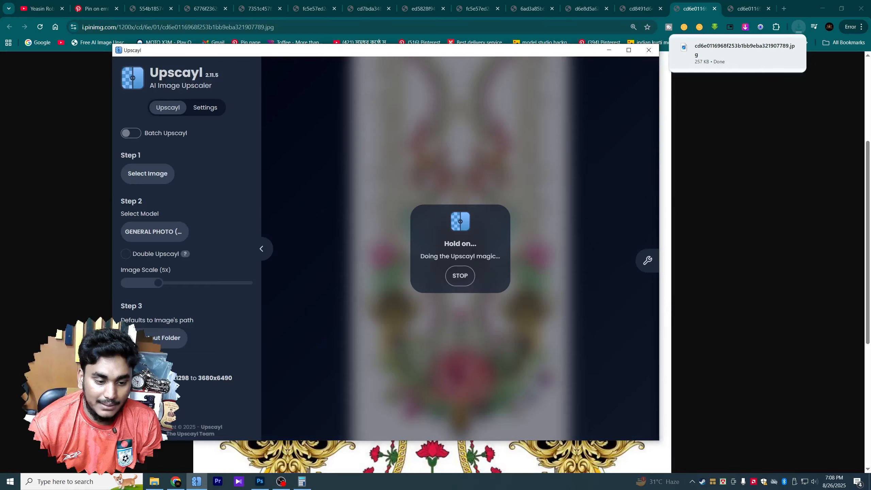
Step: Look through the images Imageye found and the pin's related designs on Pinterest, checking the upscaling progress in Upscayl
left_click(96, 7)
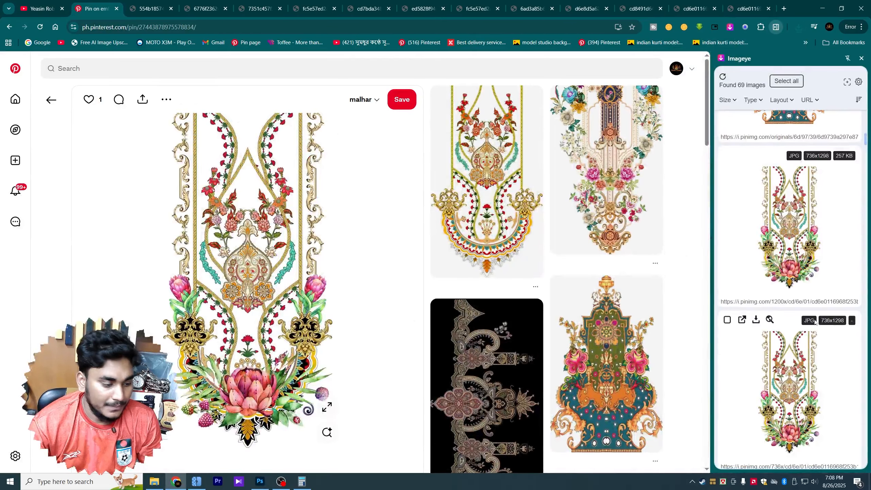
scroll(815, 321, "down", 6)
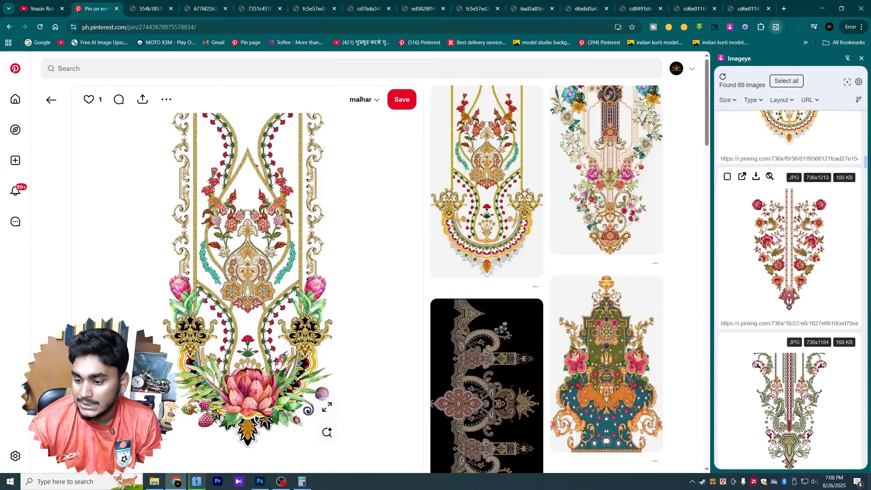
scroll(795, 297, "down", 10)
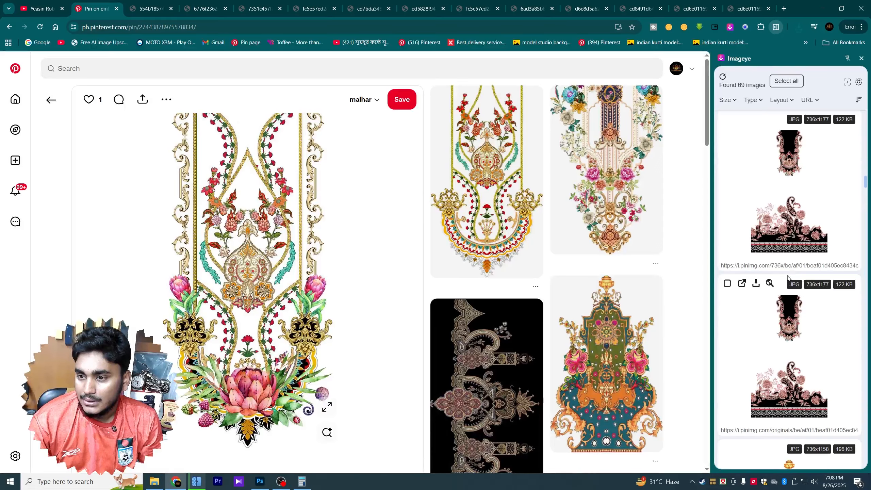
scroll(787, 277, "down", 8)
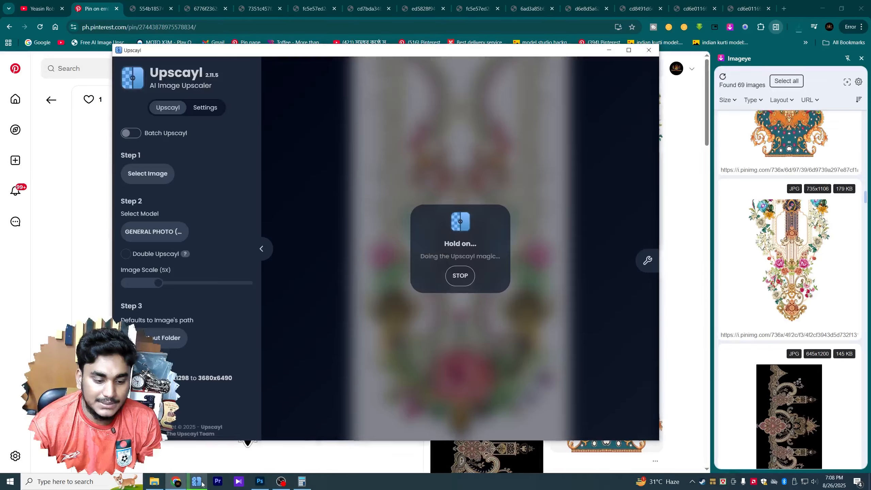
left_click(196, 482)
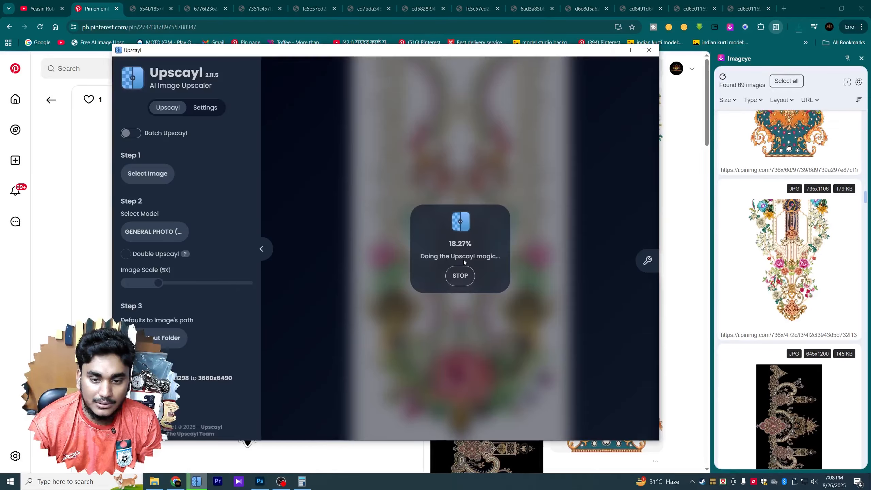
left_click(89, 7)
scroll(195, 189, "down", 15)
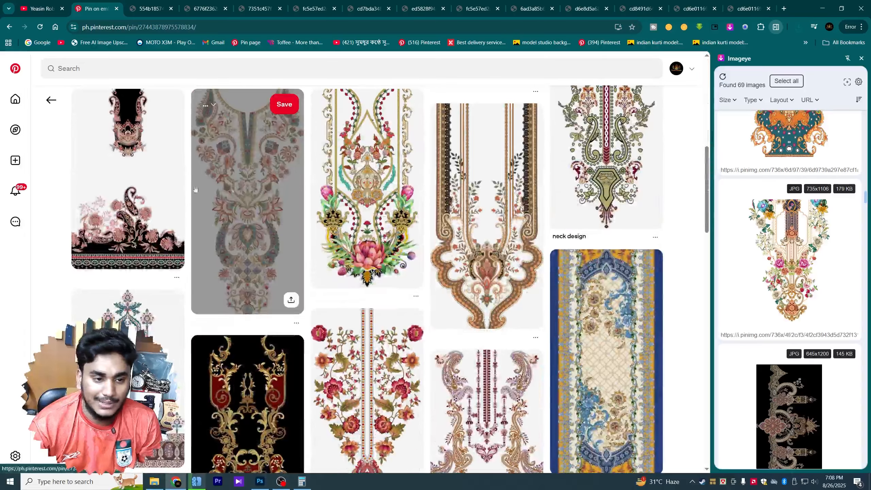
Step: Return to the previous pin, search Pinterest for "malhar motif background" and close the Imageye image list
left_click(8, 27)
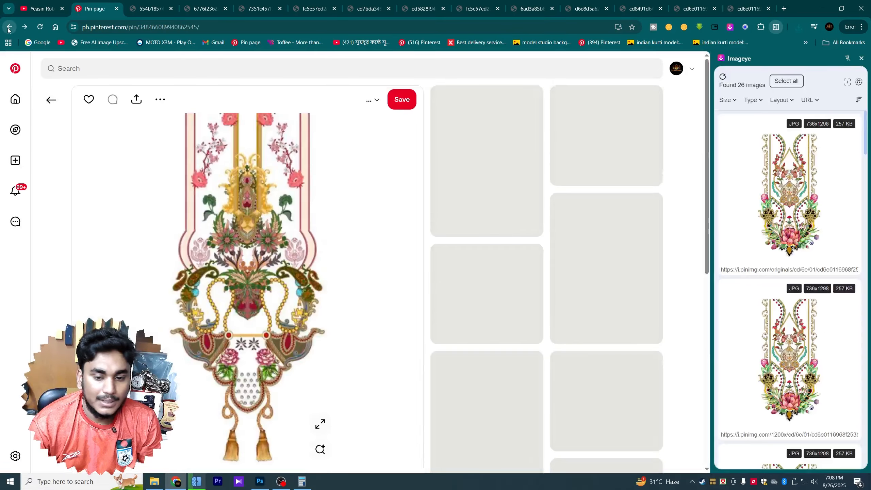
left_click(145, 73)
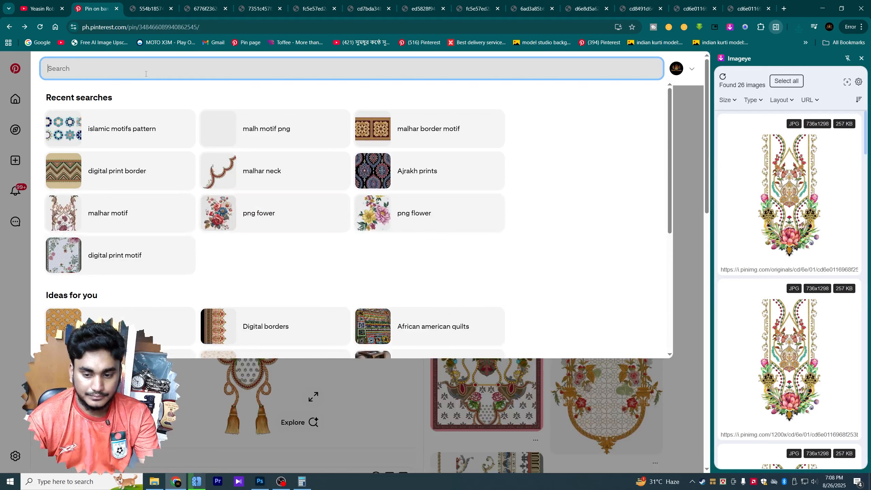
type("malhar motif backg")
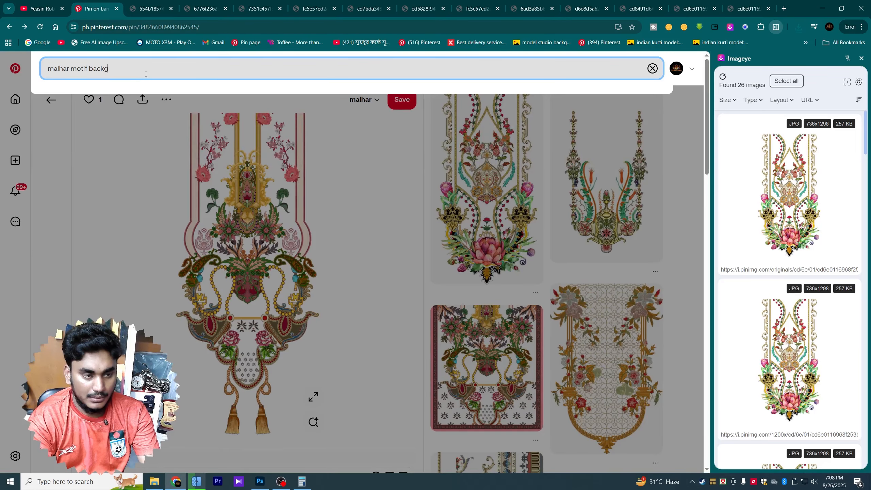
type("ro")
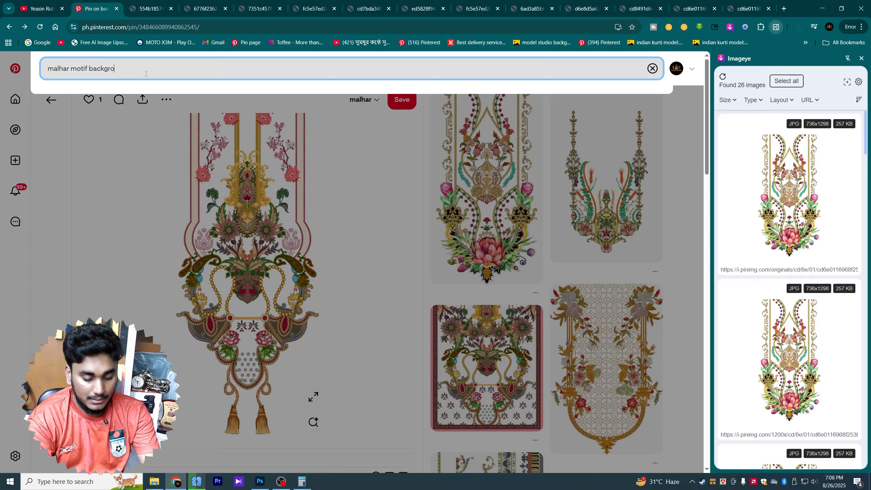
type("und")
key("Return")
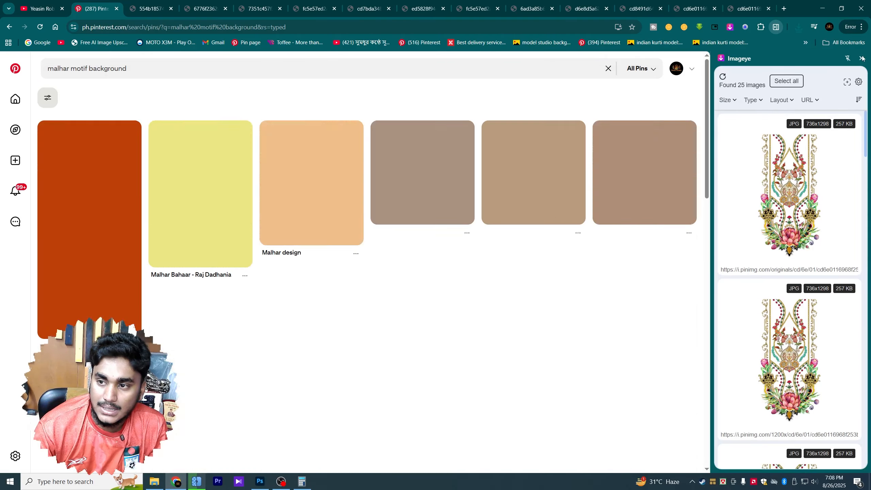
left_click(862, 58)
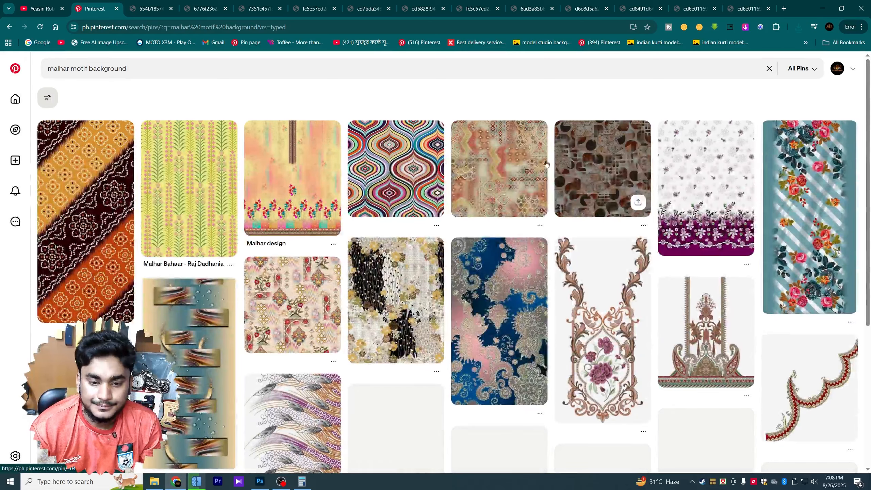
Step: Look through the "malhar motif background" results on Pinterest, comparing them with the blue, red and yellow design in Photoshop
left_click(264, 482)
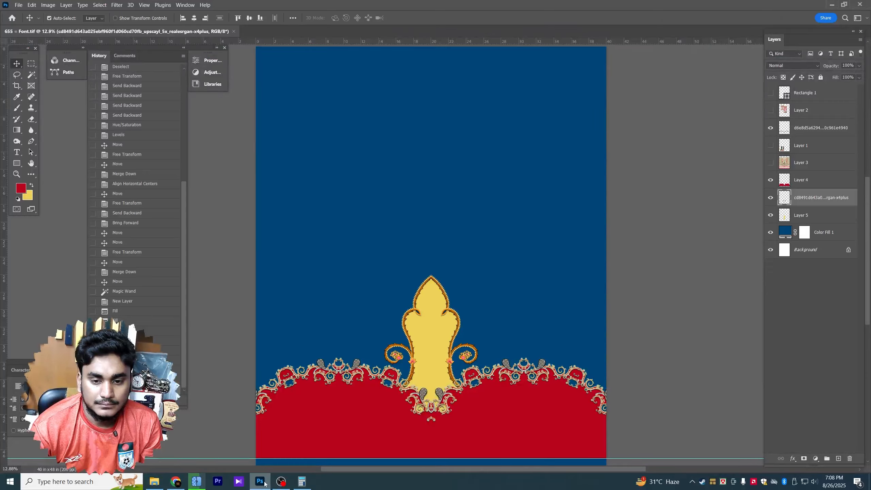
left_click(264, 482)
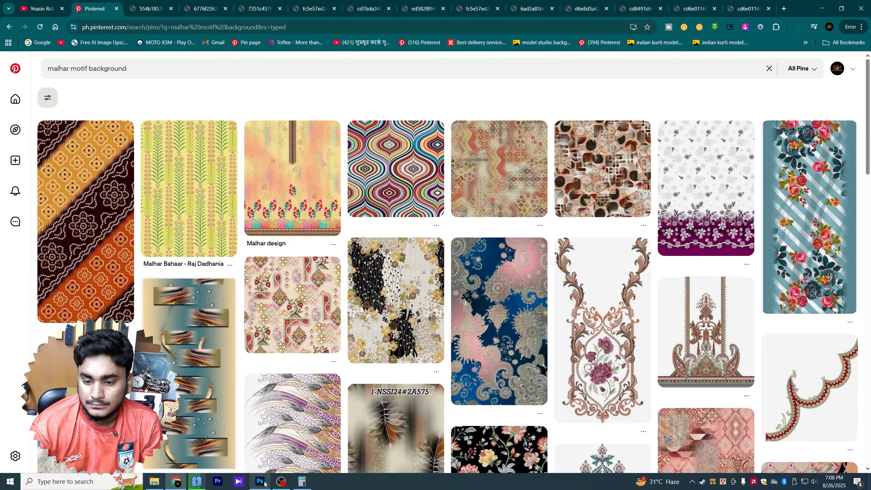
left_click(264, 482)
left_click(264, 482)
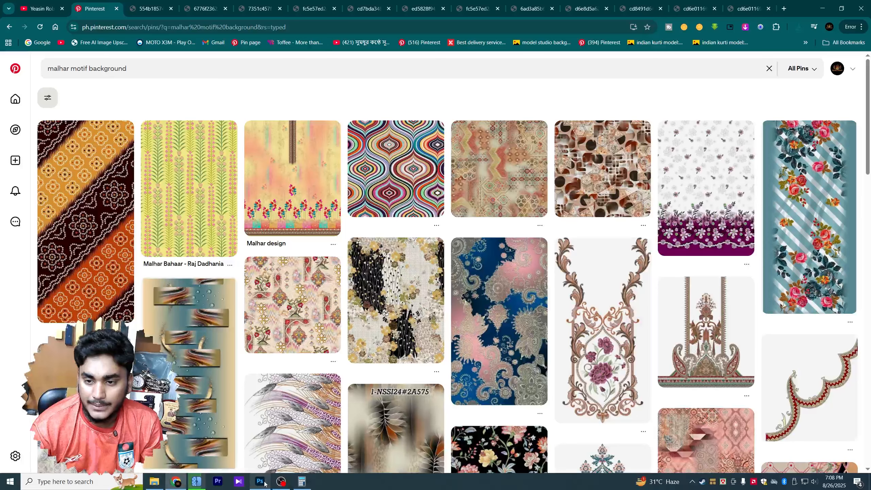
scroll(346, 324, "down", 5)
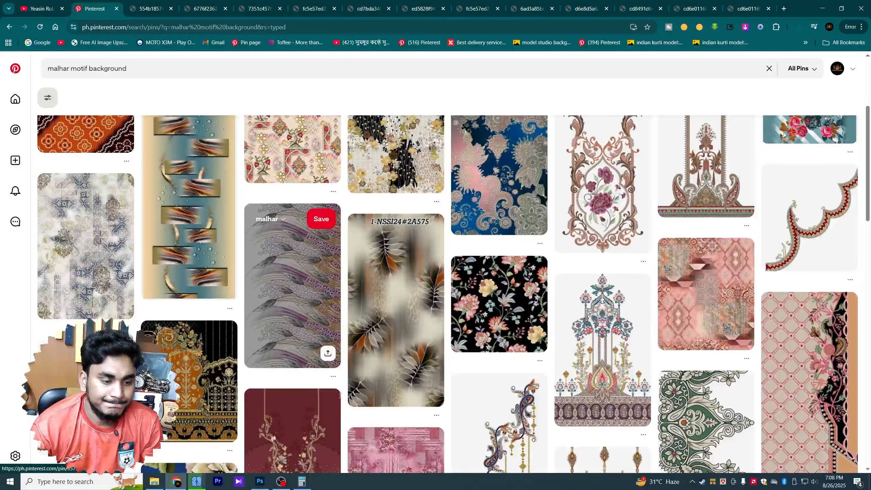
left_click(265, 485)
left_click(265, 484)
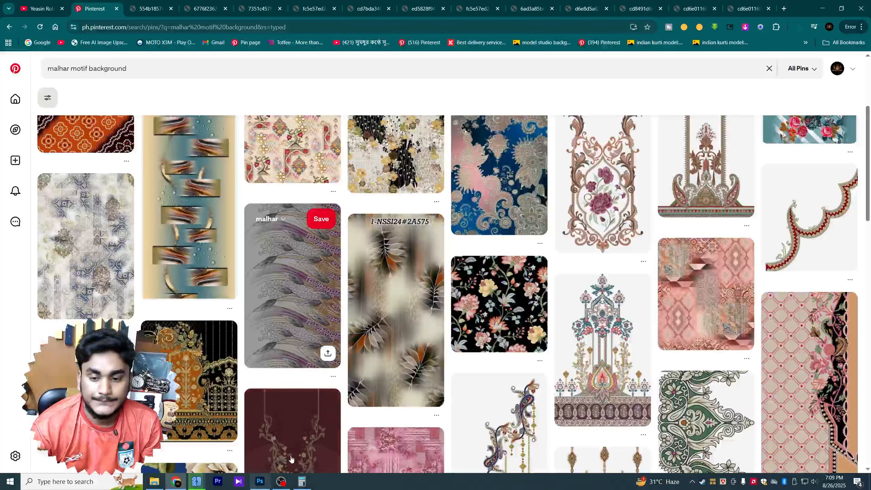
scroll(492, 309, "down", 8)
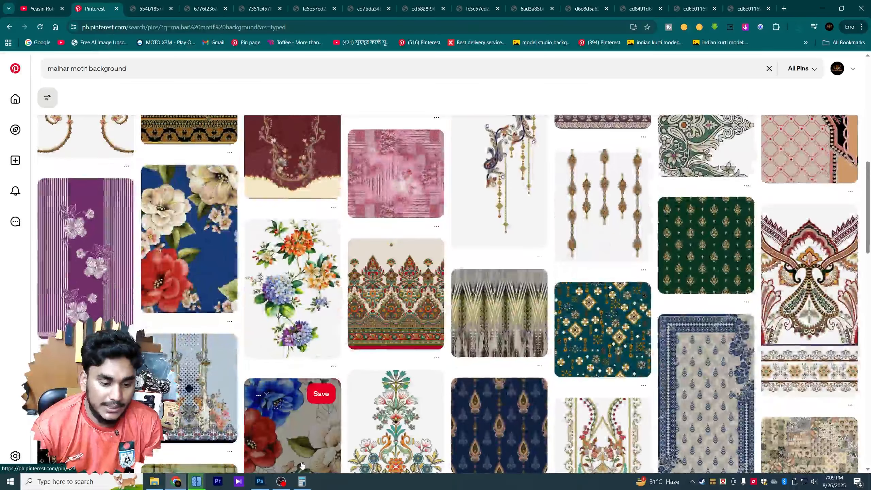
left_click(260, 484)
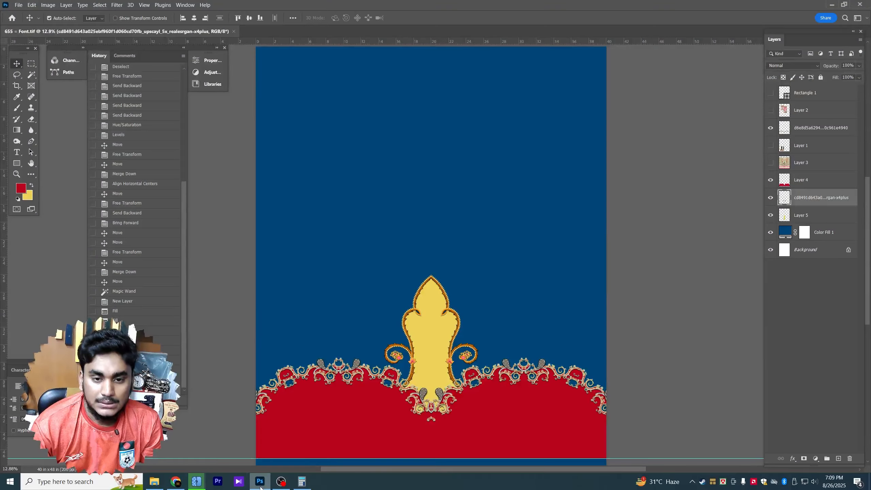
left_click(260, 484)
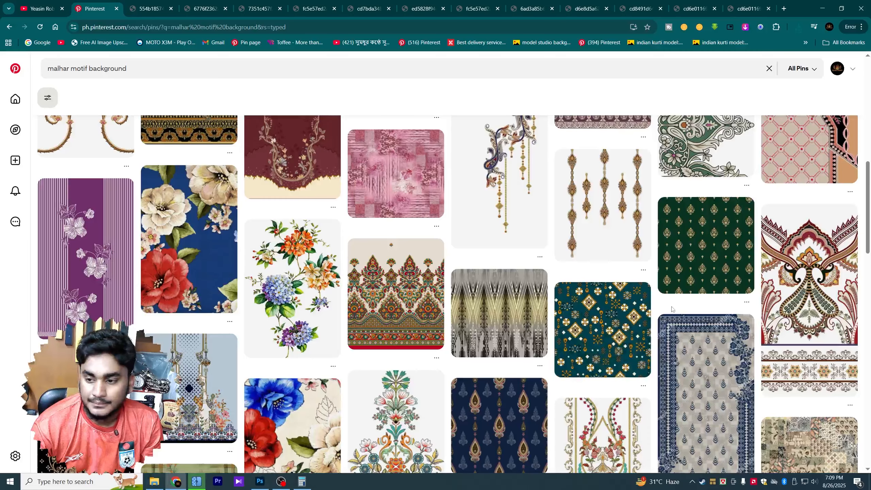
Step: Open the pin with the hanging ornament chains and scan its page for images with Imageye
scroll(610, 343, "up", 5)
left_click(610, 362)
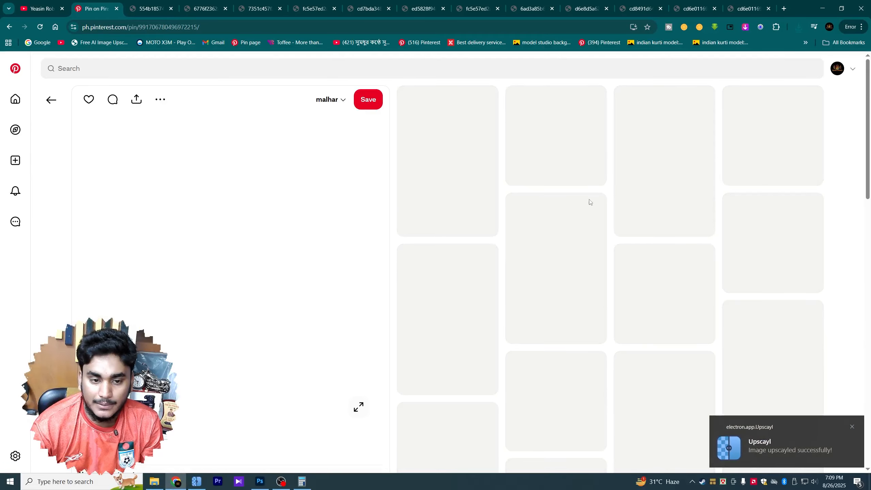
left_click(745, 27)
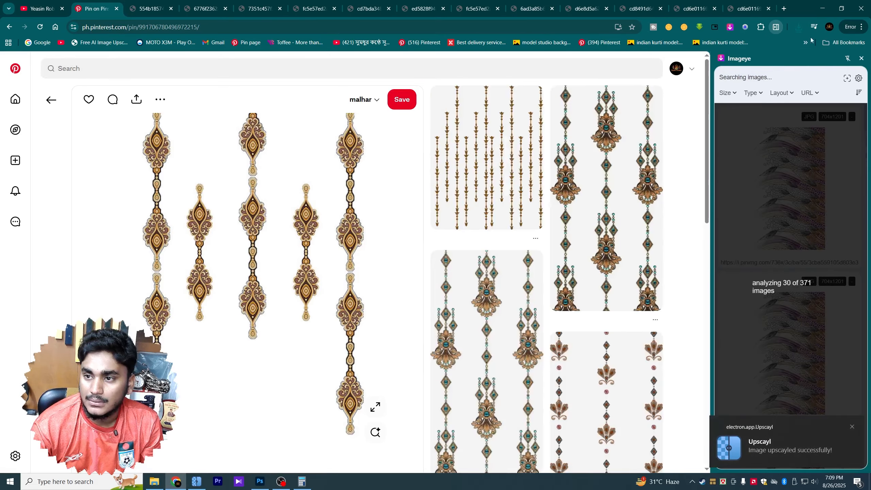
Step: Place the upscaled floral neckline image from New folder (2) into the Photoshop design, scale it to about 61% and move it up
left_click(798, 28)
left_click(769, 64)
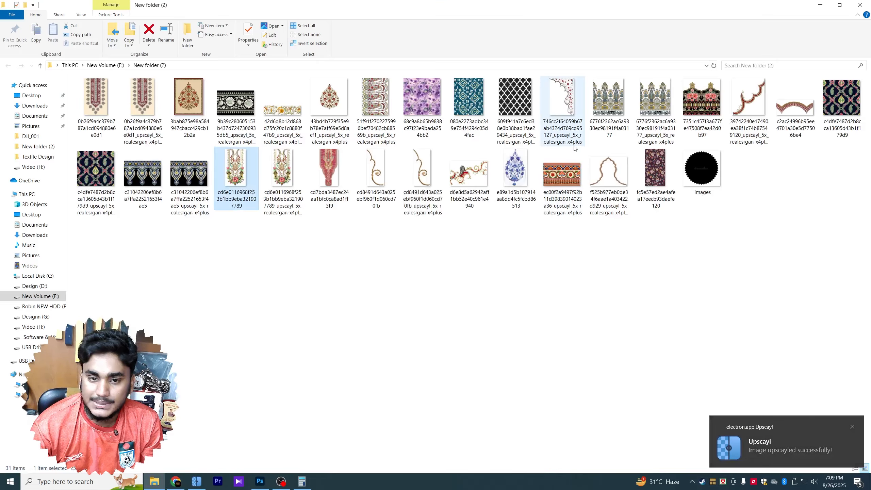
left_click_drag(283, 168, 396, 302)
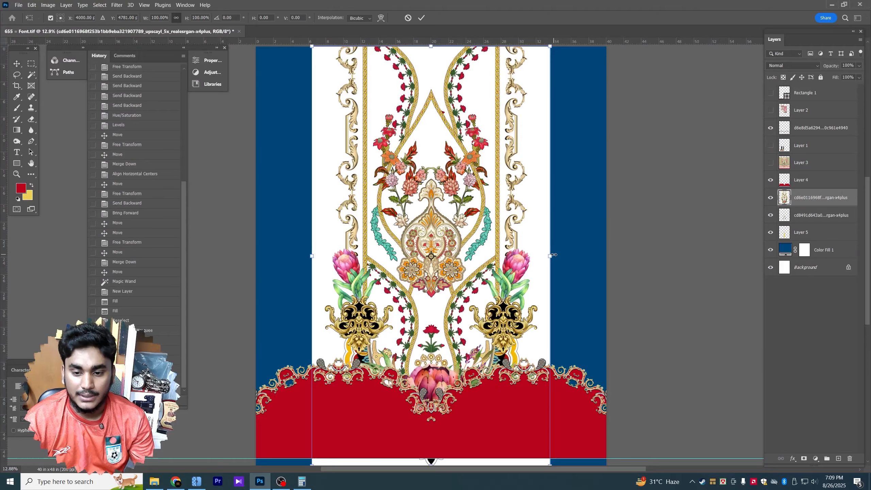
left_click_drag(550, 255, 507, 244)
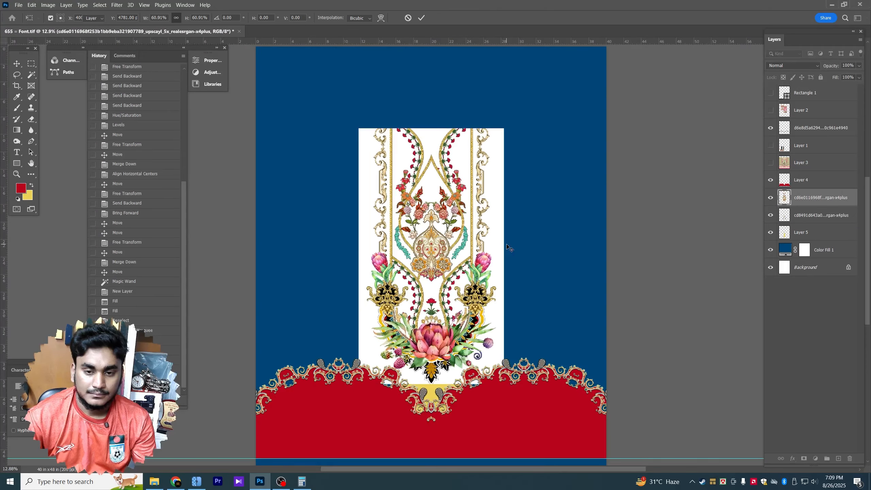
key("Return")
left_click_drag(427, 177, 424, 128)
Step: Select the floral neckline's white background with the Magic Wand, extend the selection to similar colours, then delete it and deselect
scroll(414, 111, "up", 3)
key("w")
left_click(434, 104)
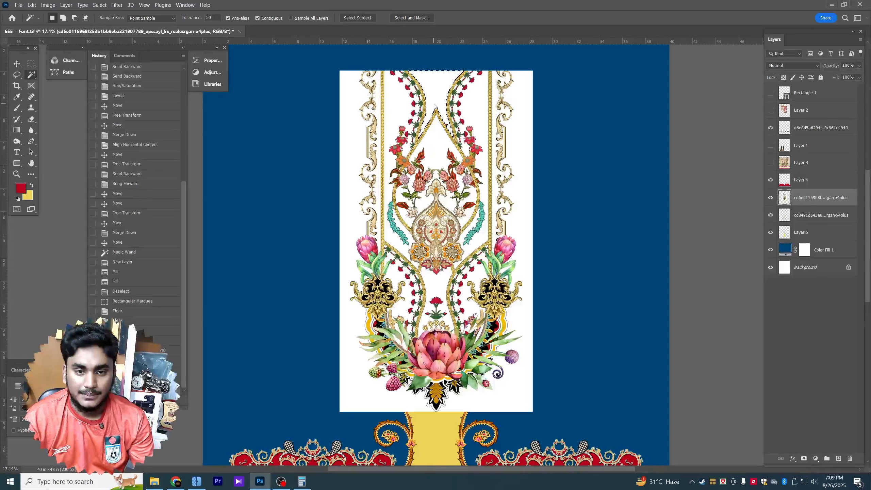
right_click(430, 106)
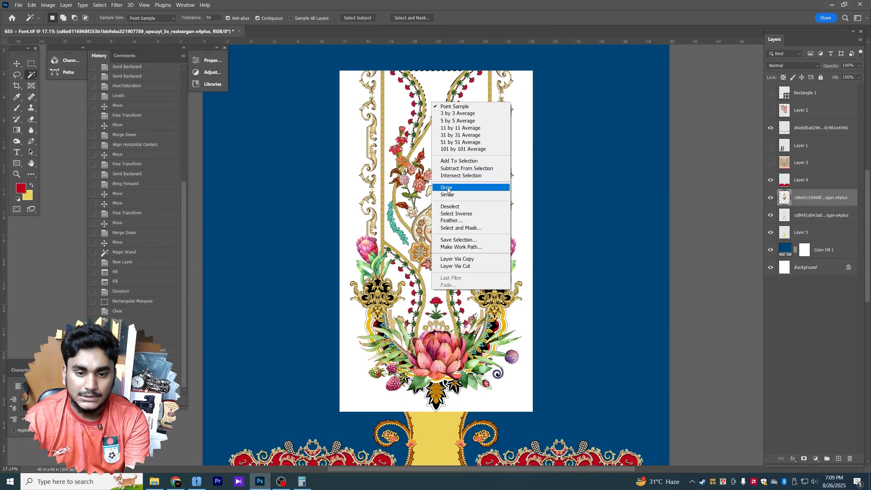
left_click(455, 189)
key("Delete")
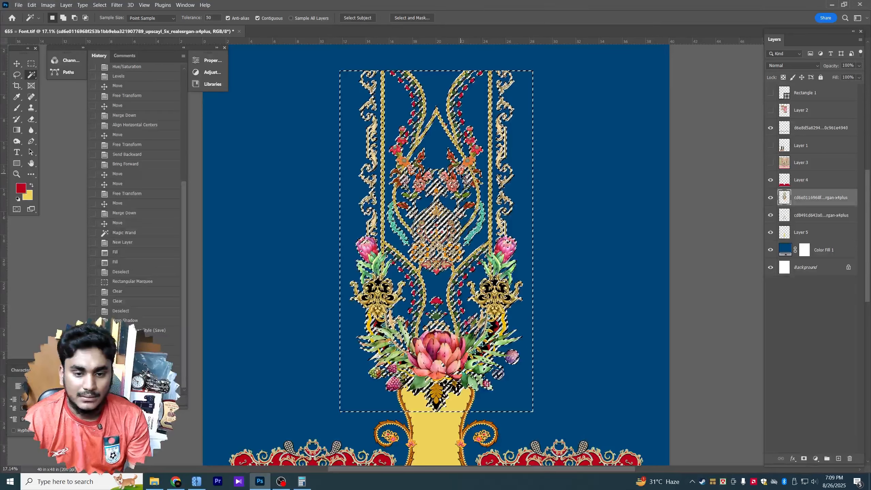
key("ctrl+d")
Step: Defringe the edges of the floral neckline layer with a width of 1 pixel
scroll(390, 142, "up", 3)
scroll(389, 142, "down", 4)
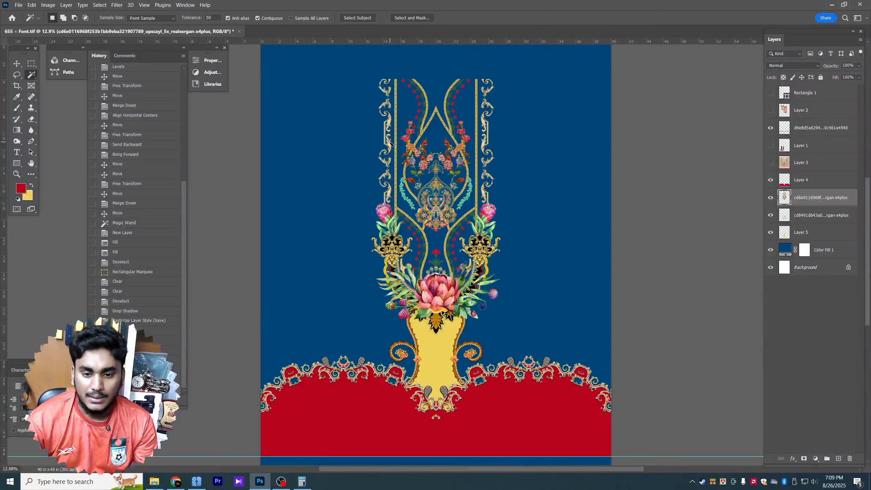
scroll(425, 164, "up", 2)
scroll(442, 175, "down", 2)
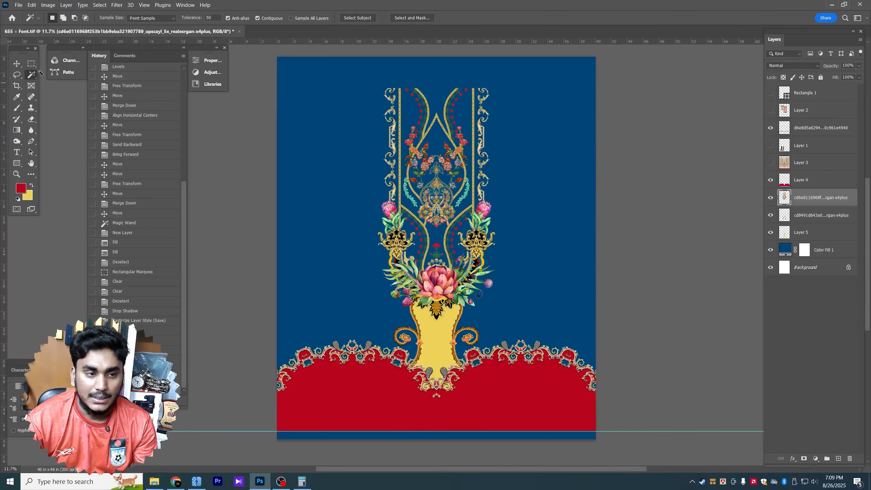
left_click(66, 5)
mouse_move(144, 327)
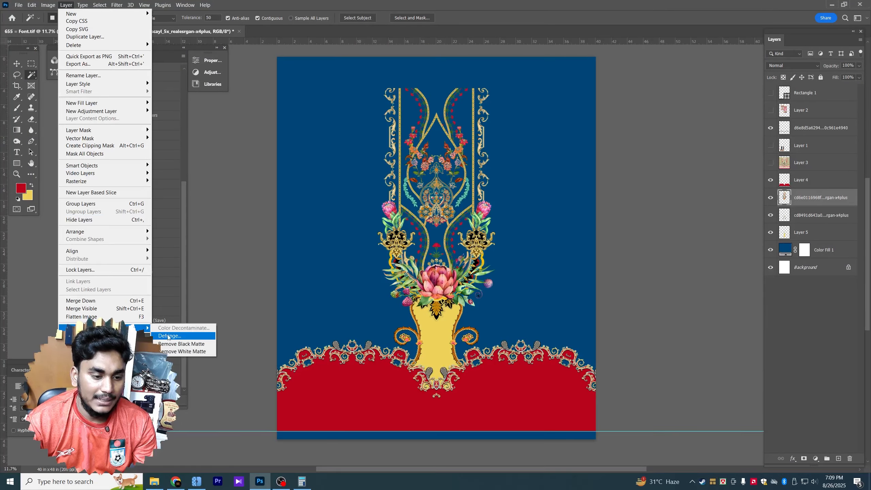
left_click(183, 340)
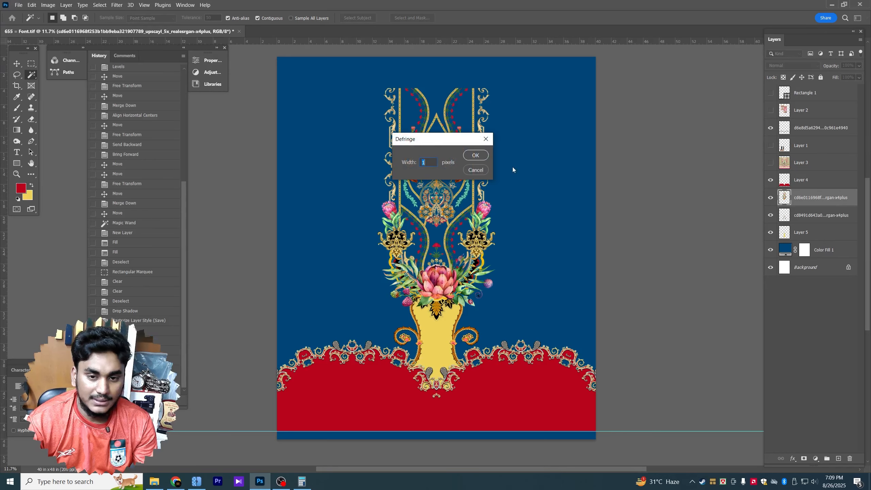
left_click(475, 155)
Step: Centre the floral neckline horizontally, scaled down to about 72%, and align it to the canvas's top edge
left_click(16, 63)
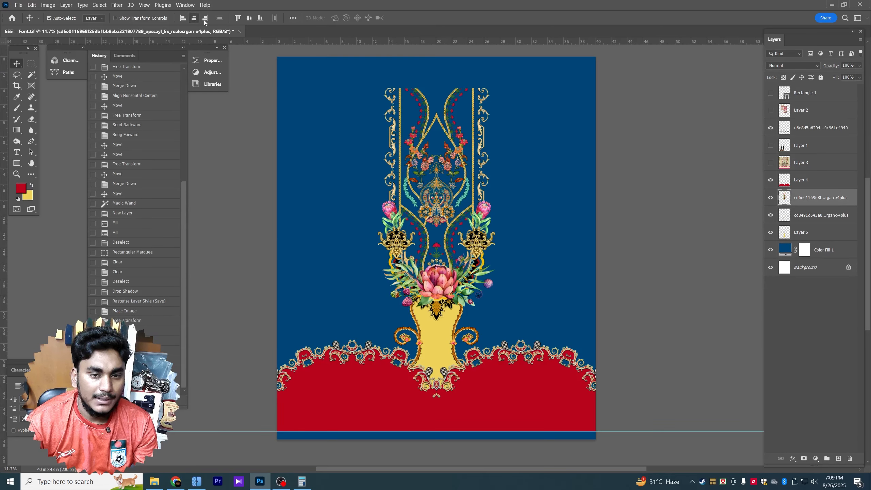
key("ctrl+t")
left_click_drag(496, 322, 480, 289)
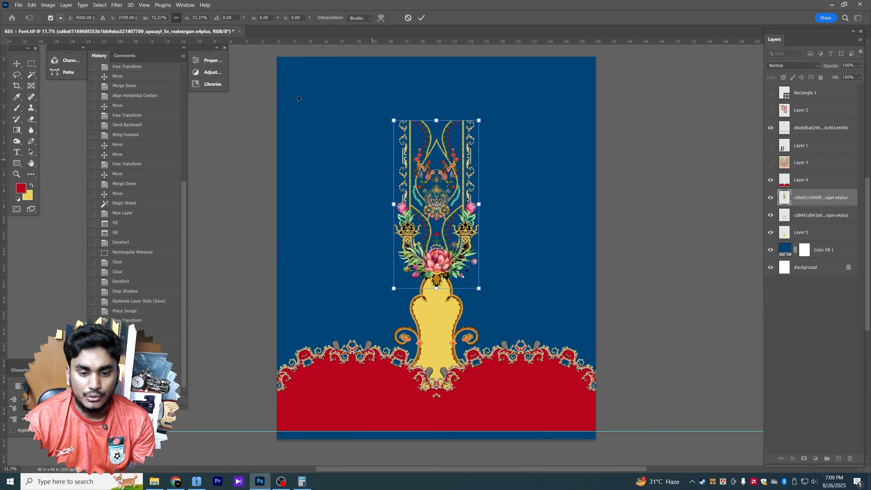
key("Return")
left_click(238, 18)
Step: Raise the floral neckline's saturation to +13 and set its Levels input black point to 10 and white point to 239
scroll(436, 152, "up", 8)
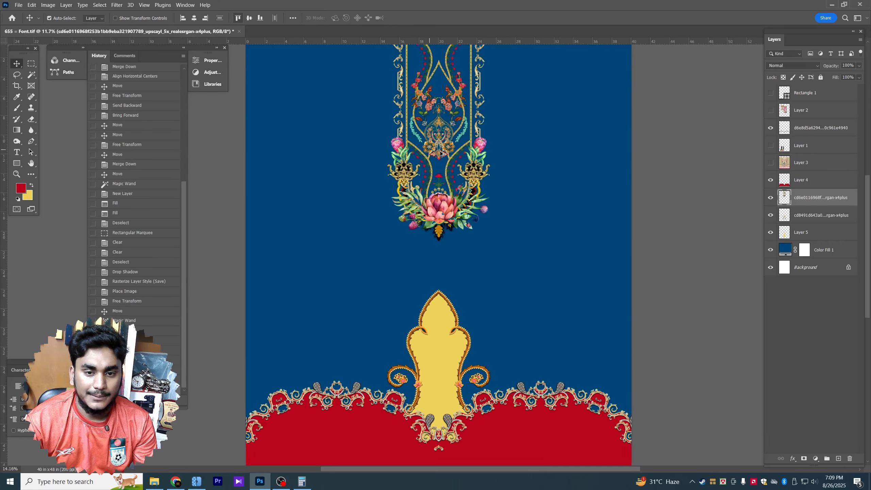
scroll(441, 153, "down", 2)
scroll(438, 154, "up", 4)
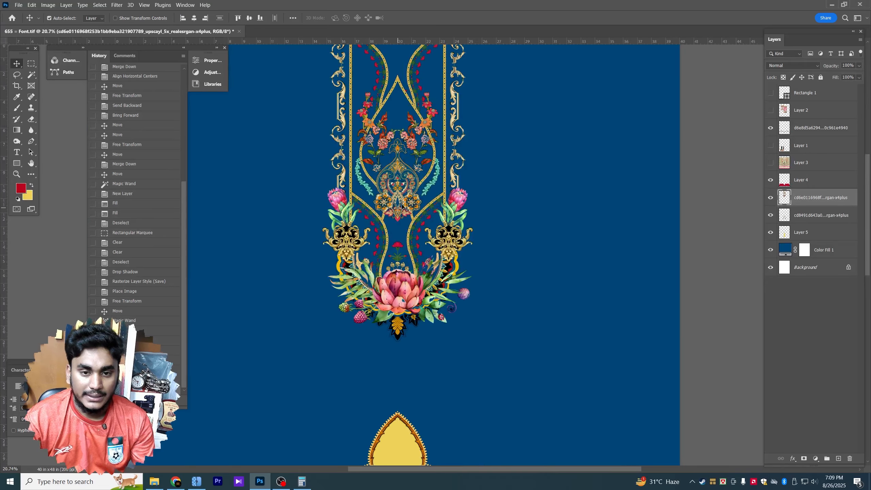
key("ctrl+u")
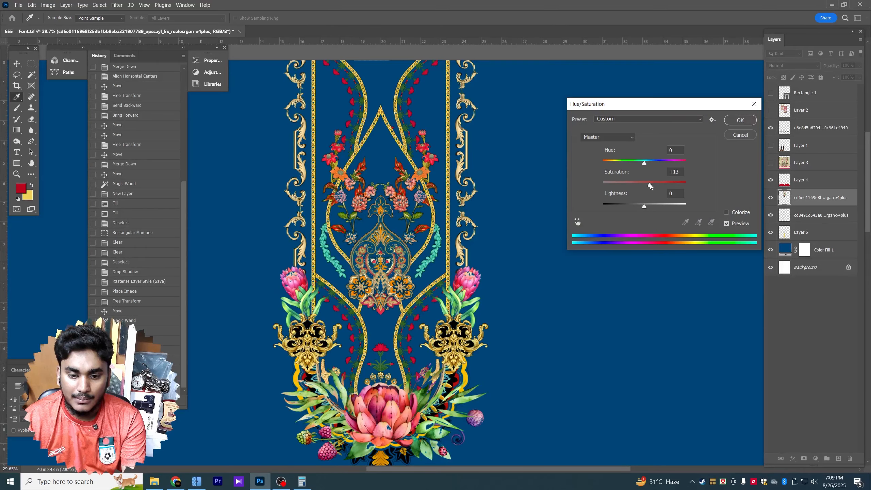
key("Return")
key("ctrl+l")
left_click_drag(595, 202, 597, 203)
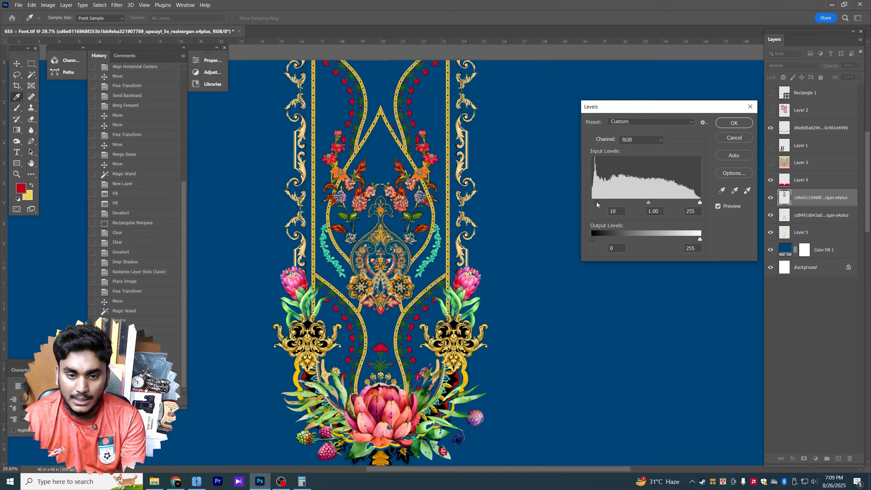
key("Return")
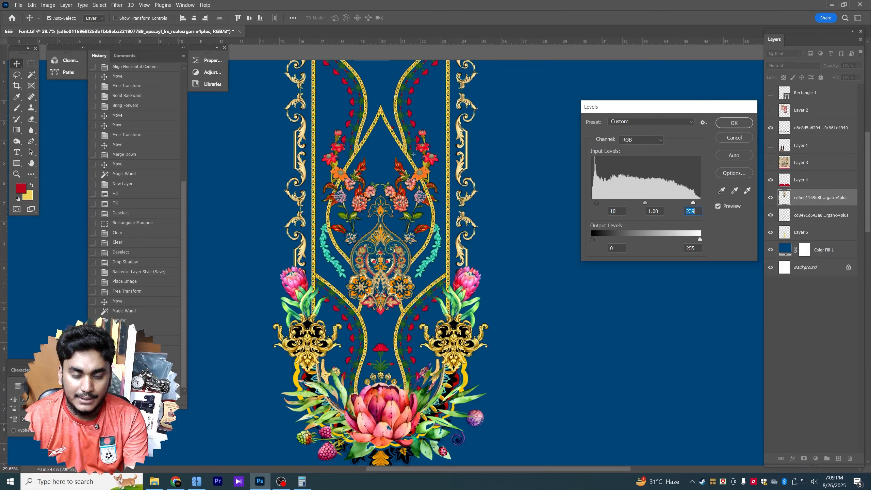
Step: Reposition the floral neckline, align it to the canvas's horizontal centre and nudge it slightly down
key("ctrl+minus")
left_click_drag(389, 239, 391, 233)
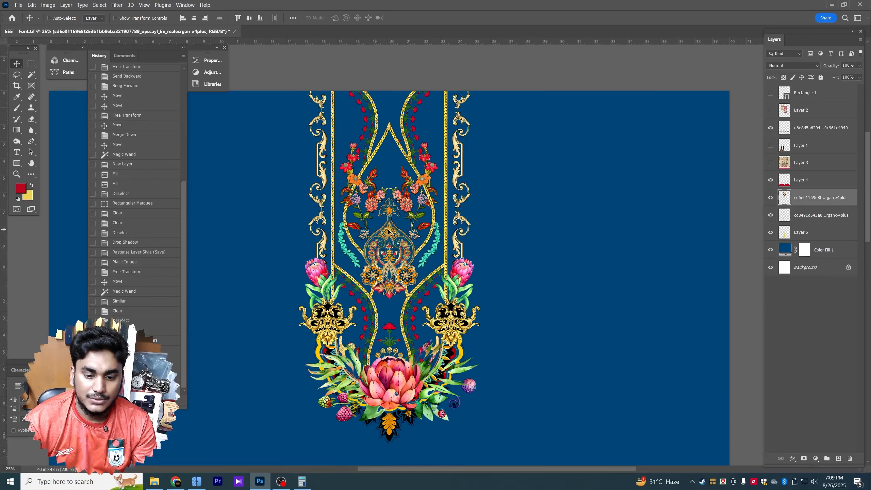
key("ctrl+minus")
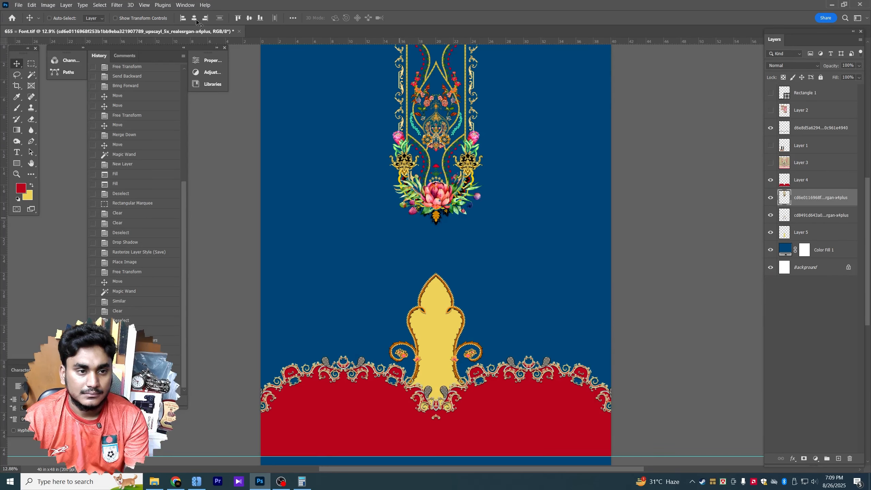
left_click(195, 19)
key("shift+Down")
key("shift+Down")
key("shift+Down")
left_click_drag(442, 110, 409, 155)
key("w")
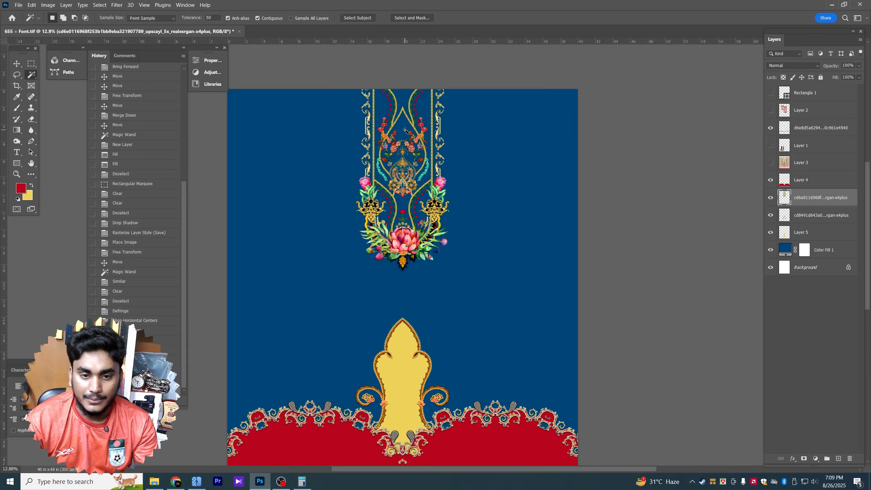
left_click(404, 130)
key("ctrl+d")
left_click(770, 198)
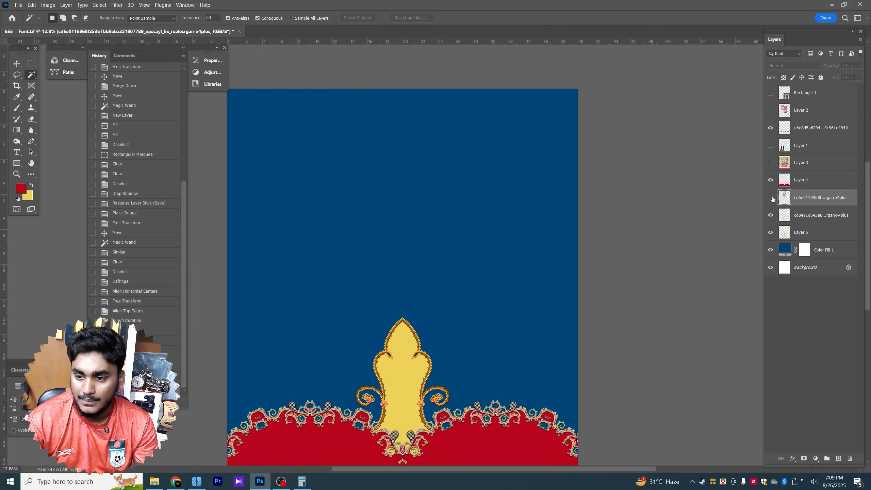
left_click(770, 198)
Step: Select the empty areas between the floral neckline's inner frames with the Magic Wand, and make Layer 5 the active layer
left_click(401, 127)
left_click(402, 103, "shift")
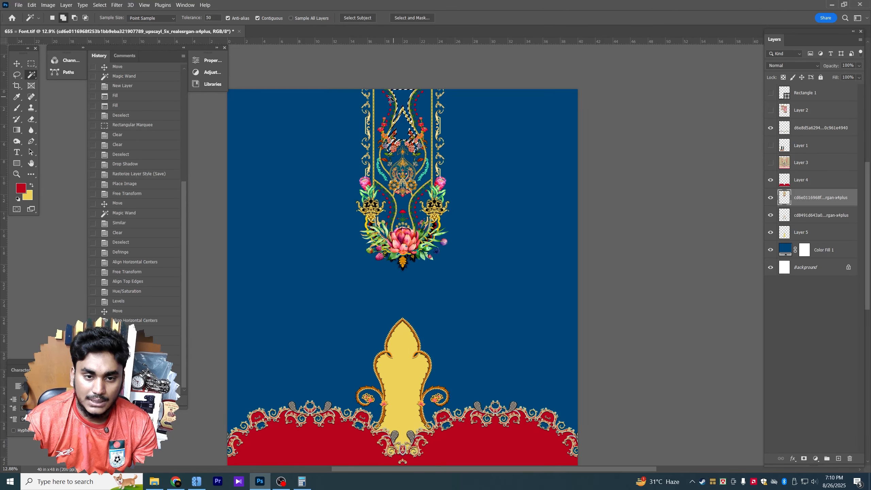
left_click(380, 104, "shift")
left_click(420, 104, "shift")
left_click(416, 207, "shift")
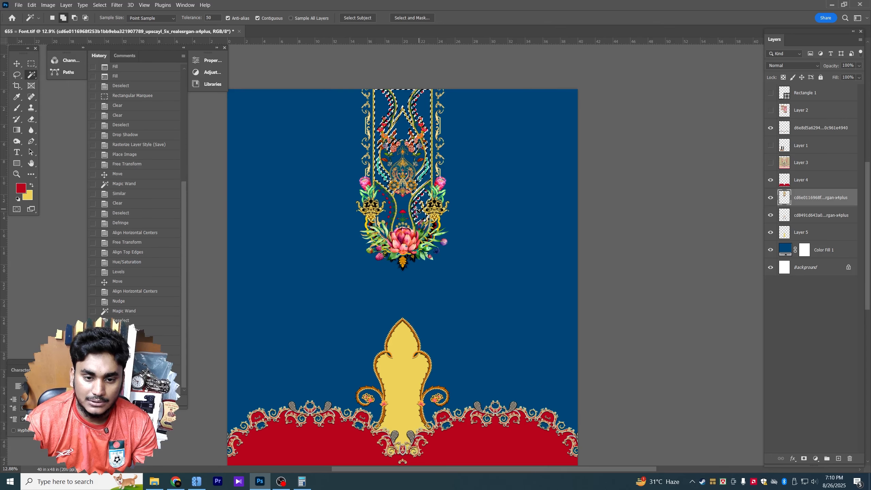
left_click(380, 202, "shift")
left_click(403, 207, "shift")
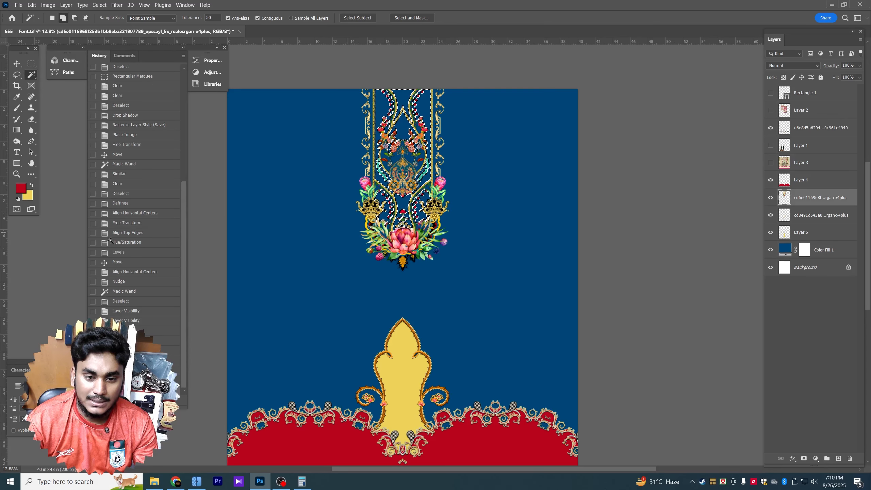
left_click(825, 249)
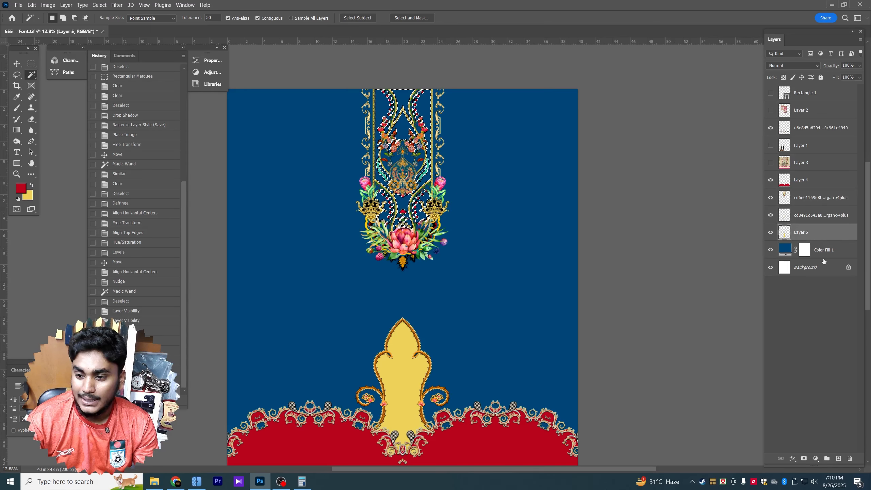
Step: Create a new layer below Layer 5, fill the selected neckline areas with the yellow background colour and deselect
key("ctrl+shift+alt+n")
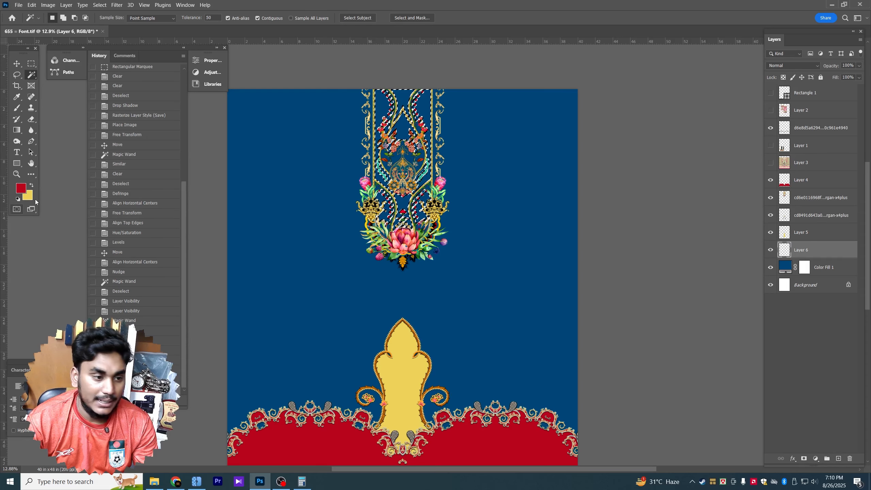
key("ctrl+BackSpace")
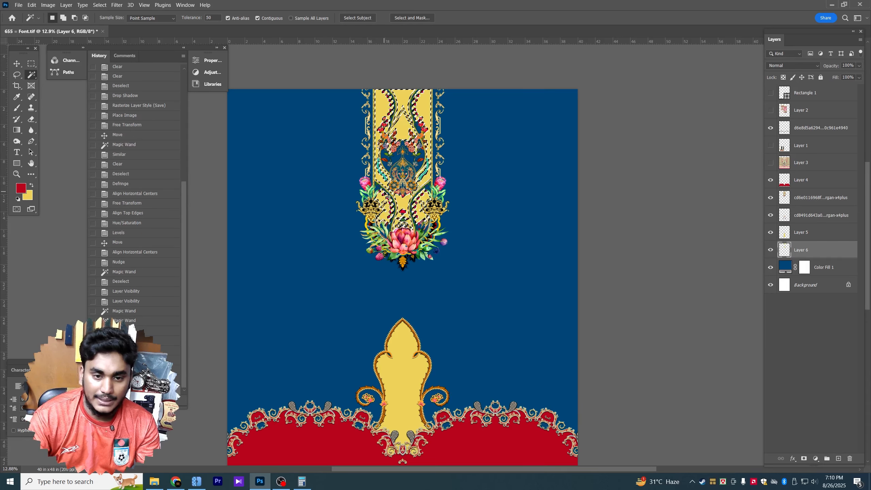
key("ctrl+d")
scroll(406, 179, "up", 2)
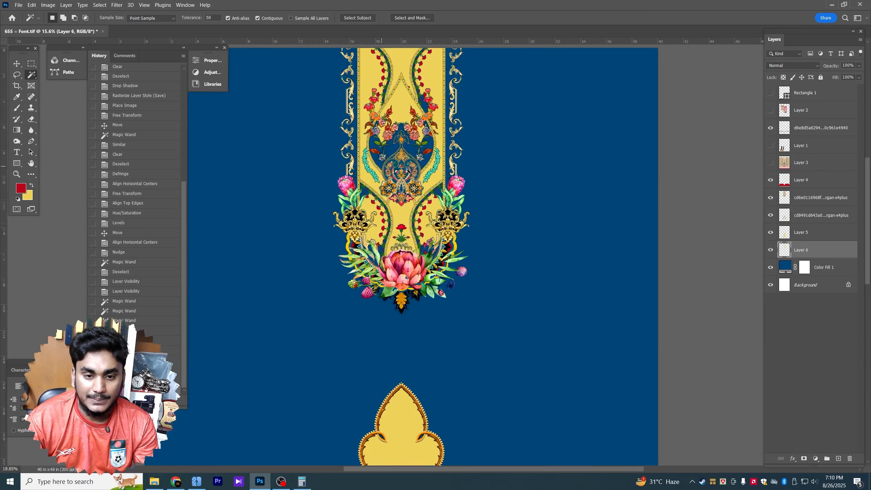
Step: Make the floral neckline the active layer and select the empty areas around its central medallion with the Magic Wand
left_click(411, 147)
key("ctrl+d")
key("v")
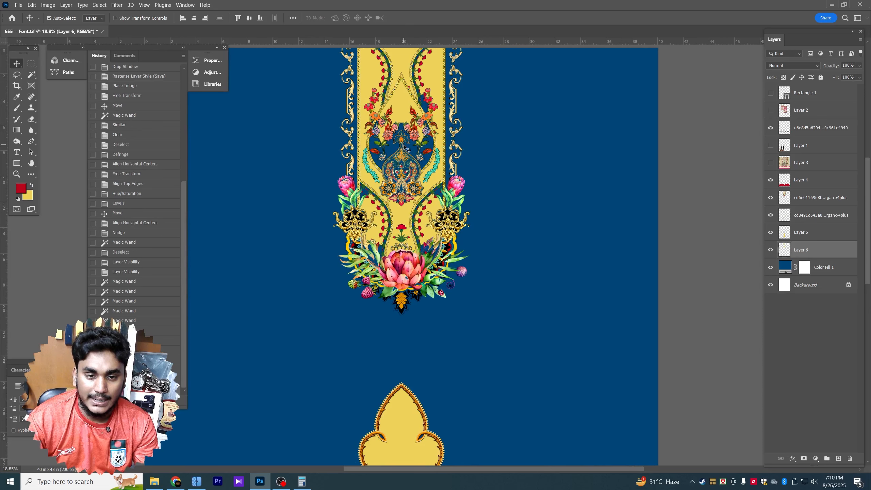
left_click(412, 115)
key("w")
left_click(410, 146)
scroll(389, 153, "up", 2)
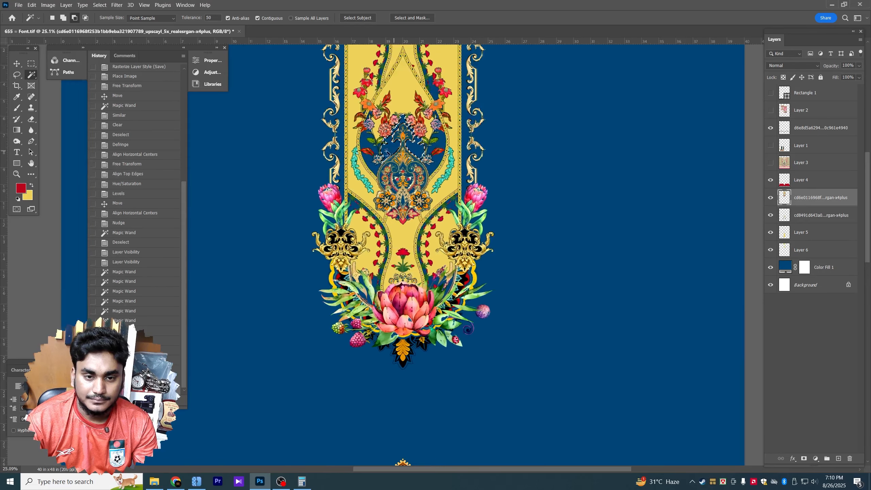
scroll(386, 152, "up", 1)
left_click(368, 143, "shift")
left_click(453, 139, "shift")
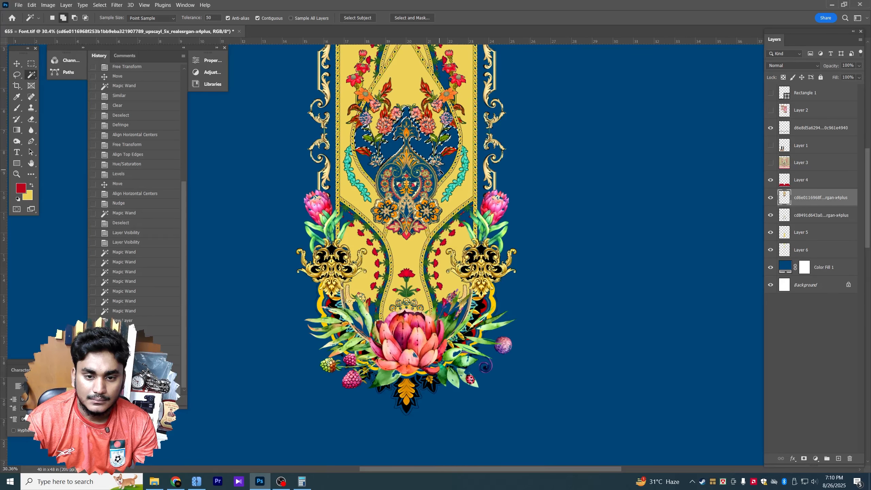
left_click(440, 171, "shift")
left_click(371, 170, "shift")
Step: Add the neckline's side border gaps, lower corner gaps and upper pointed area to the selection, and make red the background colour
left_click_drag(405, 158, 414, 272)
left_click(307, 157, "shift")
left_click(460, 137, "shift")
left_click(316, 318, "shift")
left_click(436, 318, "shift")
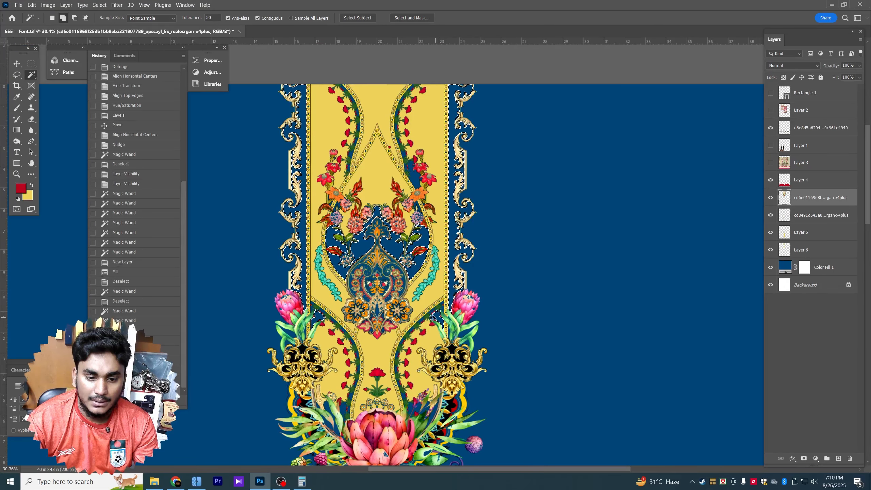
left_click_drag(397, 189, 389, 229)
left_click(371, 228, "shift")
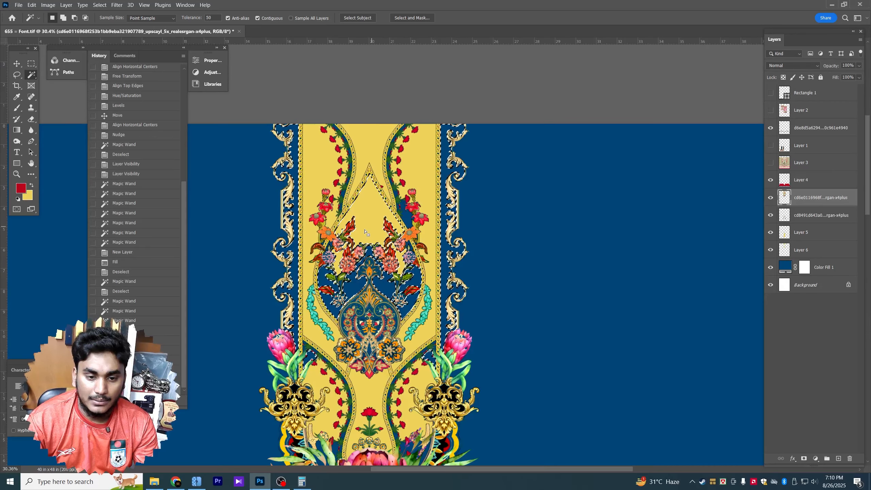
left_click(31, 185)
Step: Try filling the selected neckline gaps with red on the motif's own layer, and undo the fill
key("ctrl+BackSpace")
key("ctrl+d")
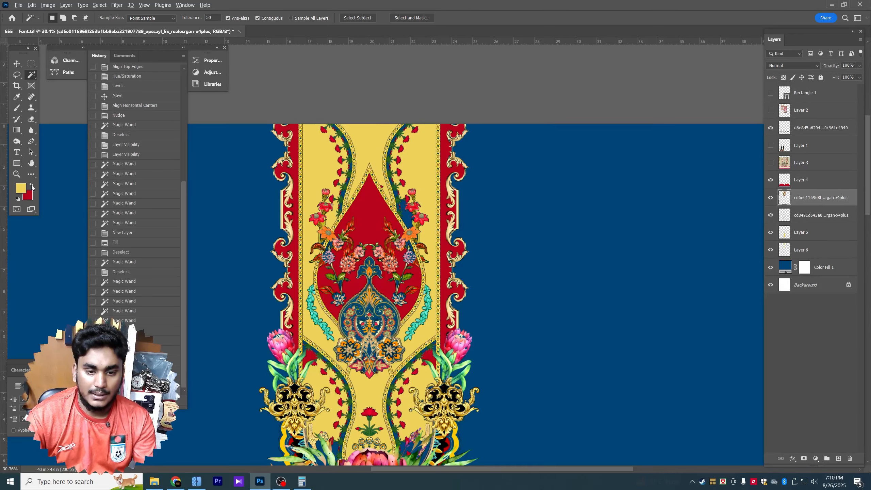
scroll(508, 262, "down", 3)
scroll(509, 261, "down", 3)
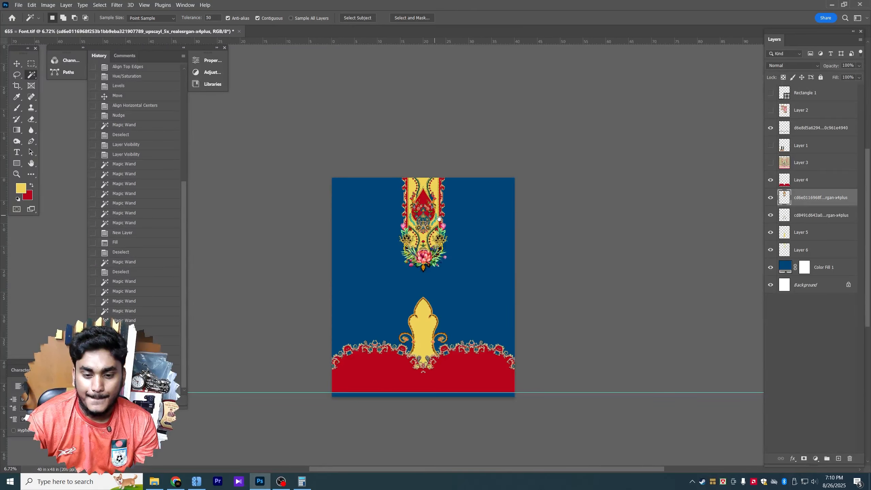
scroll(486, 285, "up", 8)
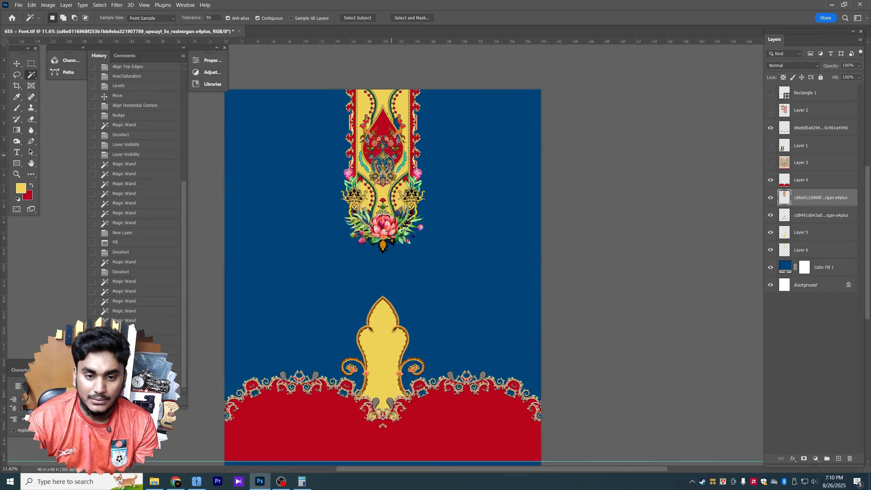
scroll(382, 147, "down", 4)
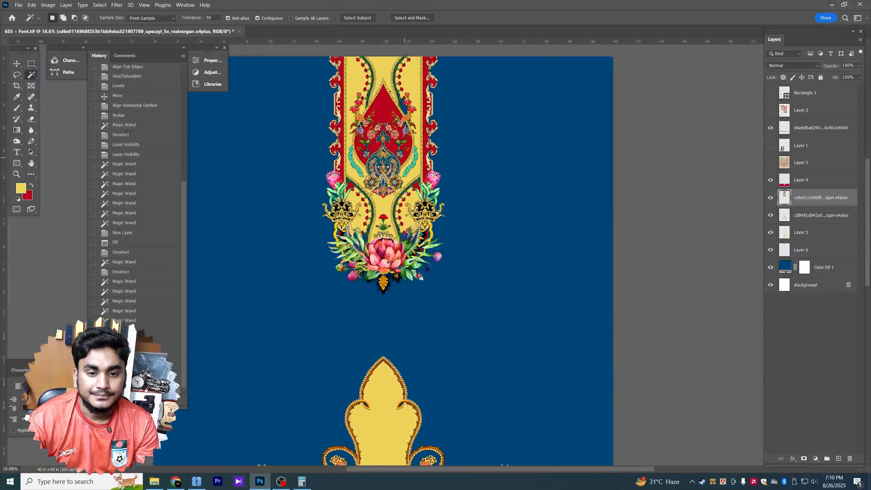
left_click(16, 63)
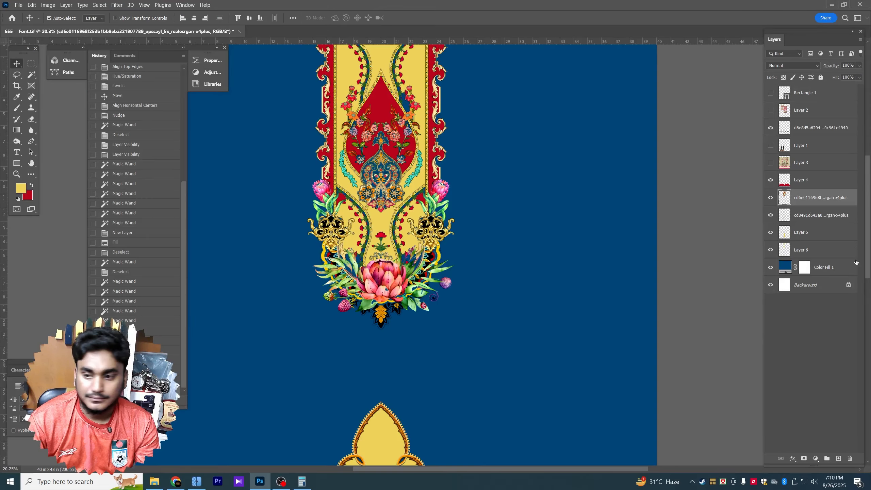
left_click(783, 197, "ctrl")
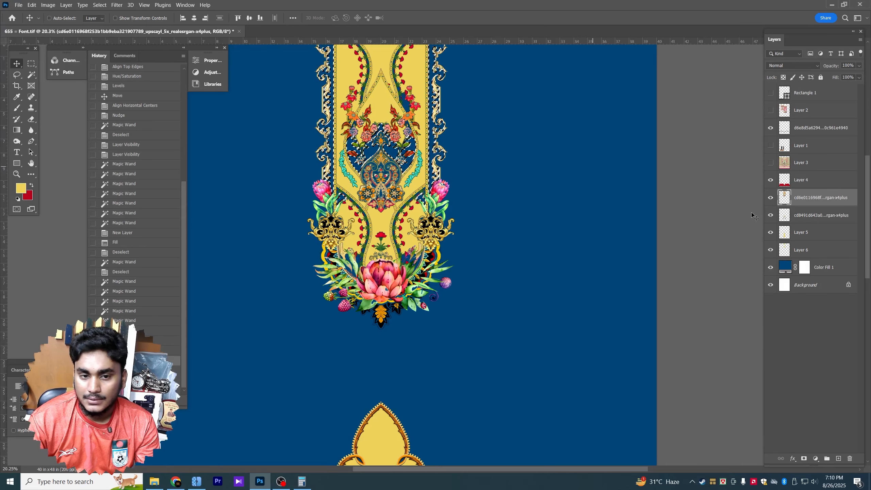
key("ctrl+shift+z")
Step: Fill the selected neckline gaps with red on Layer 6 and deselect
left_click(824, 252)
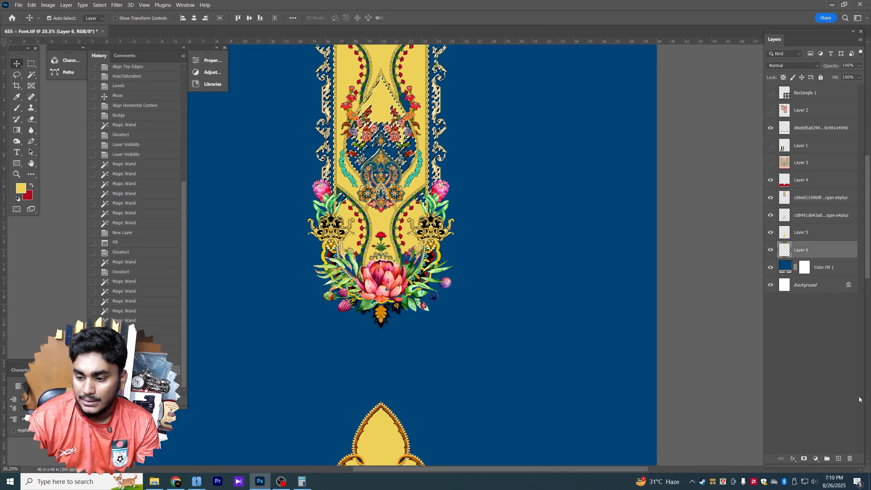
key("ctrl+BackSpace")
key("ctrl+d")
scroll(424, 202, "down", 2)
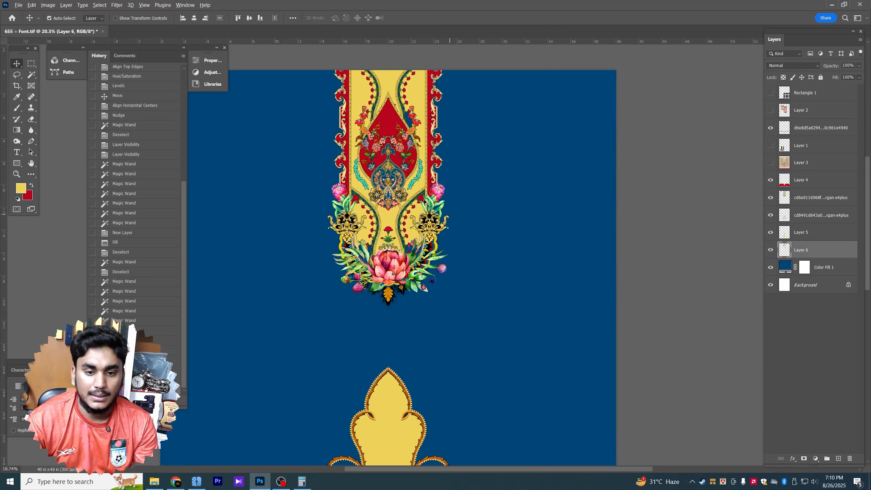
scroll(424, 202, "down", 1)
Step: Compare the neckline with Layer 6 hidden and shown, try the layer at 50% opacity, and restore it to 100%
left_click(771, 250)
left_click(770, 249)
left_click(770, 249)
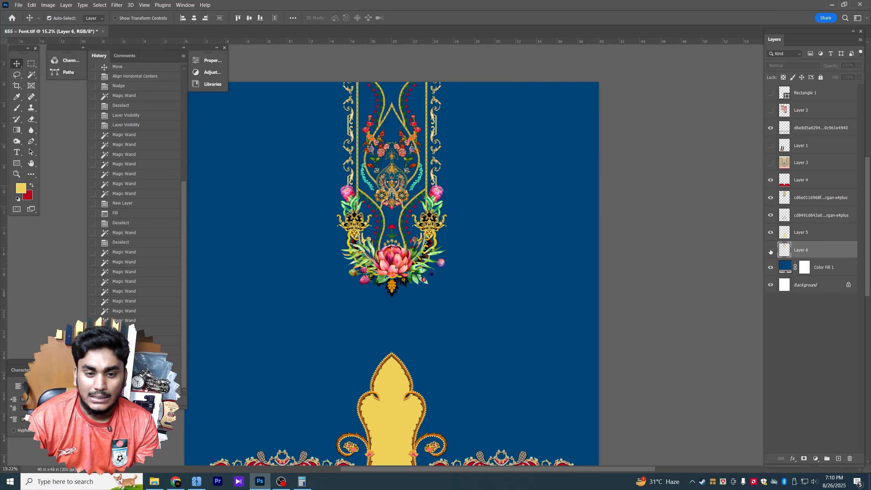
left_click(771, 251)
key("5")
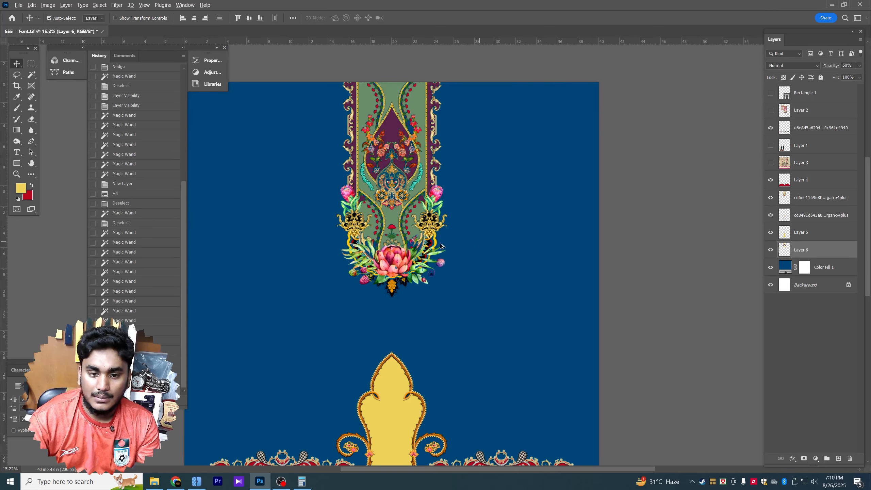
scroll(410, 231, "down", 2)
scroll(409, 231, "up", 1)
scroll(409, 231, "up", 1)
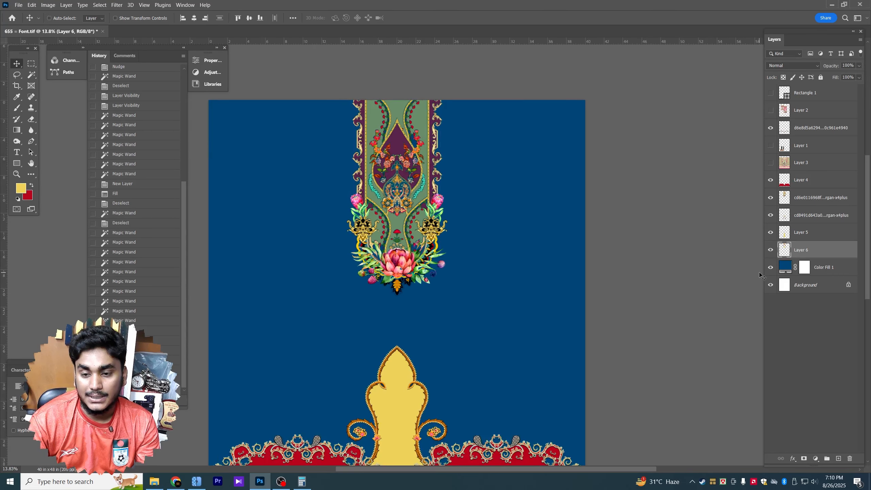
key("0")
Step: Try shifting the floral neckline sideways over the blue background and undo the move
left_click_drag(537, 345, 536, 289)
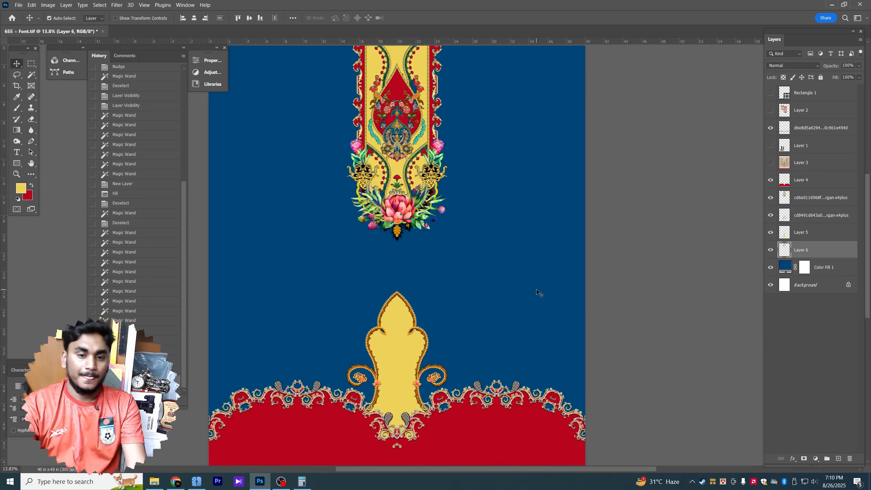
scroll(553, 276, "down", 1)
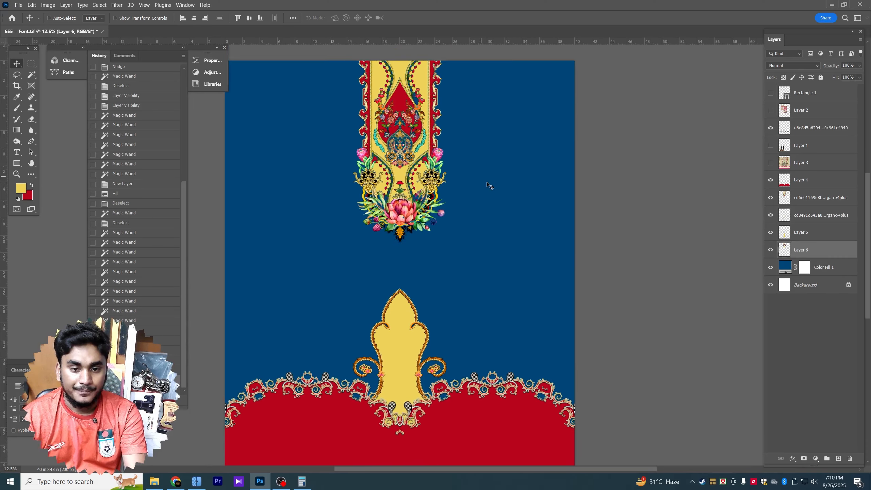
scroll(495, 189, "up", 1)
scroll(500, 192, "down", 1)
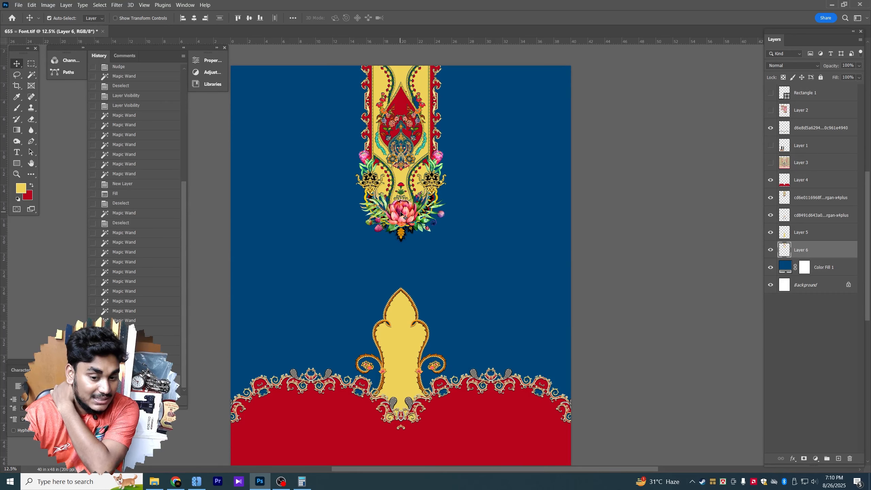
left_click_drag(391, 197, 436, 199)
key("ctrl+z")
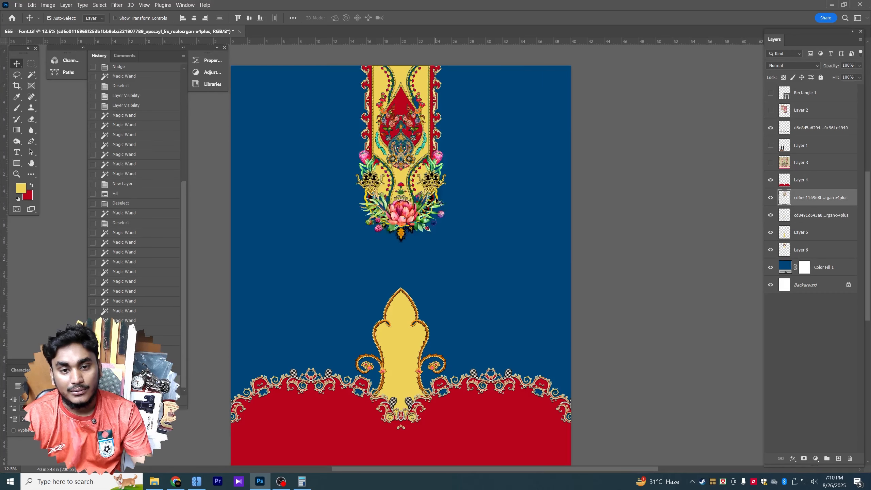
Step: Switch to Chrome, rescan the Pinterest pin's page with Imageye and open the 2000x2000 PNG floral motif sheet at full size
key("alt+Tab")
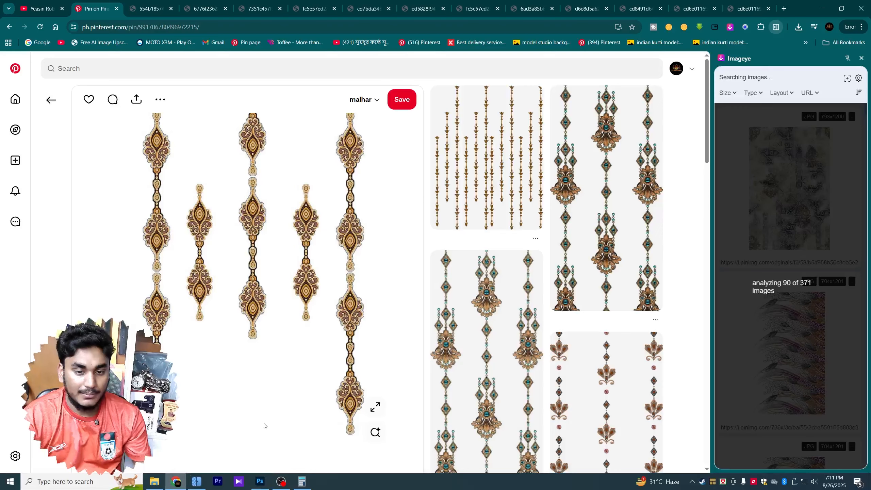
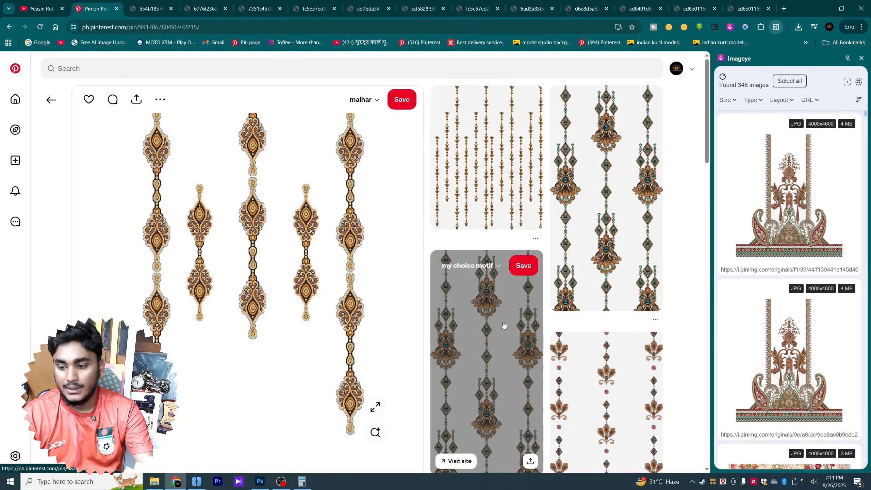
left_click(860, 59)
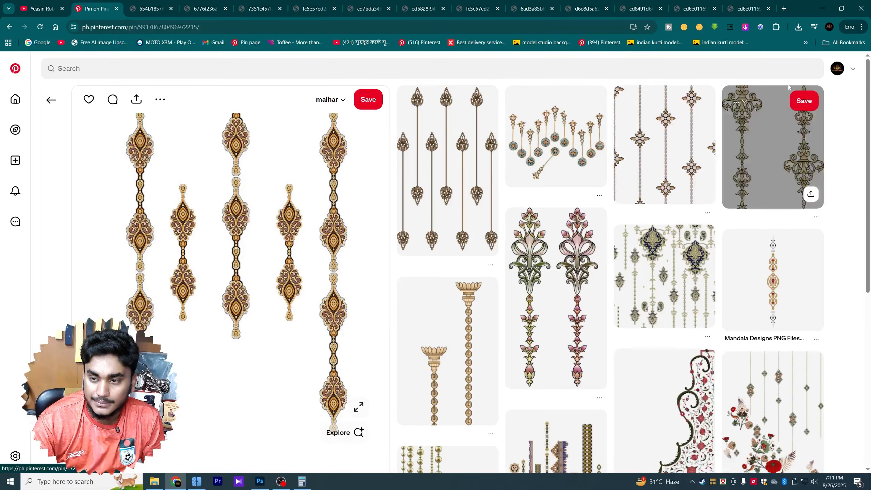
left_click(744, 27)
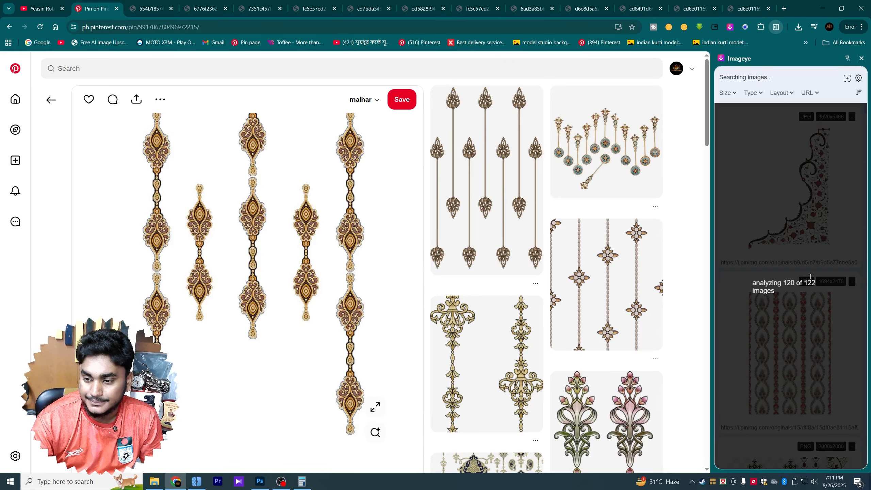
scroll(782, 209, "down", 7)
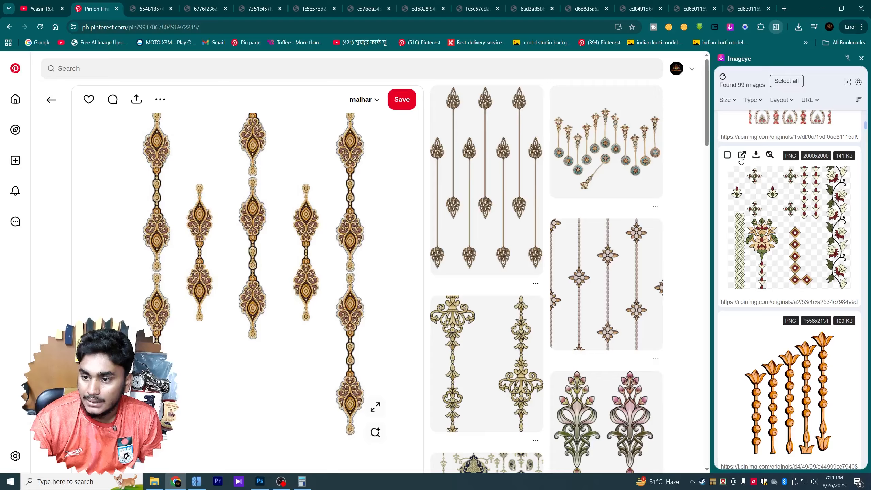
left_click(742, 155)
Step: Download the motif sheet PNG, place it in the Photoshop design and shift it slightly up and to the right
right_click(489, 195)
left_click(506, 215)
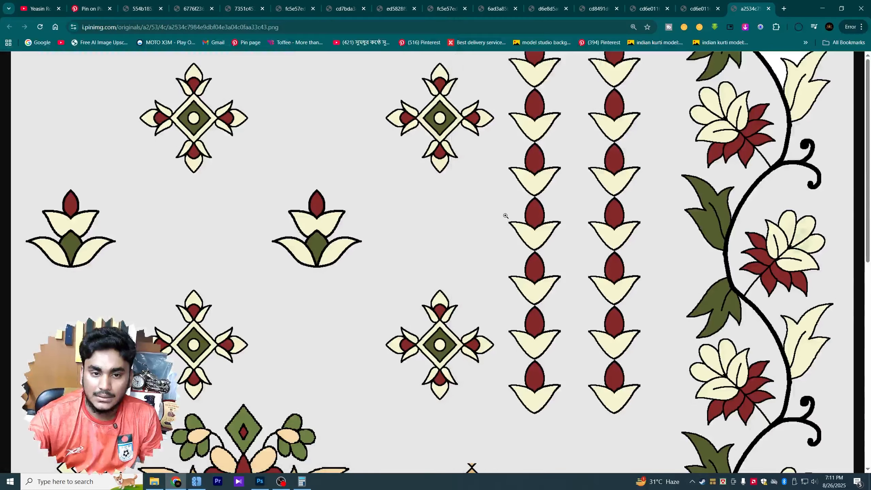
left_click_drag(720, 52, 408, 226)
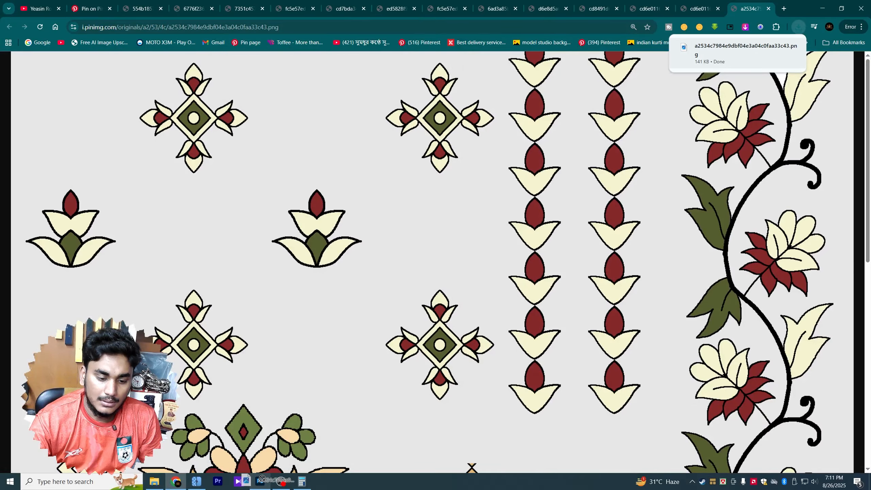
left_click_drag(261, 478, 343, 241)
key("Return")
scroll(552, 222, "up", 2)
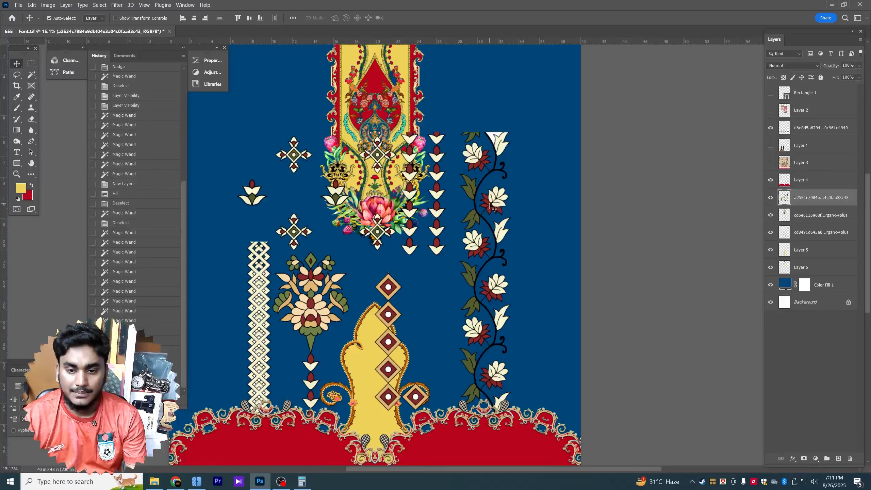
left_click_drag(490, 206, 500, 186)
Step: Cut the flowering vine border from the motif sheet, hide the sheet, and paste the vine on its own layer left of the neckline
left_click(36, 65)
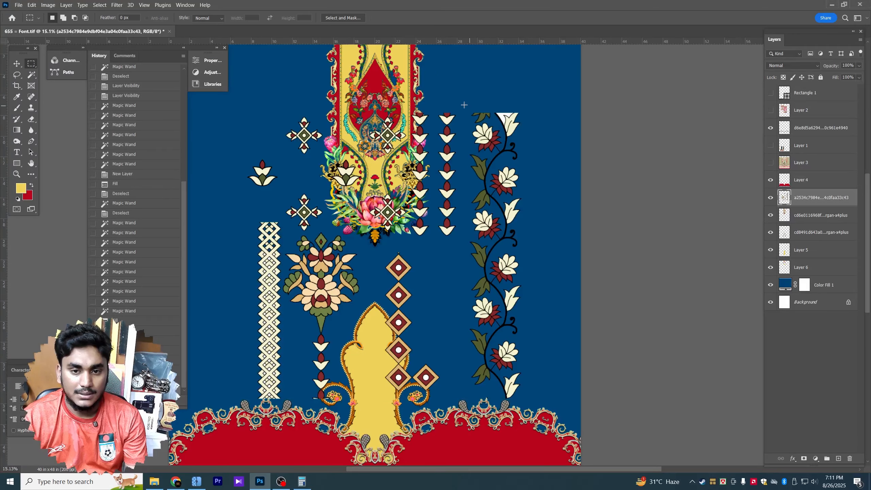
left_click_drag(463, 104, 557, 442)
key("ctrl+x")
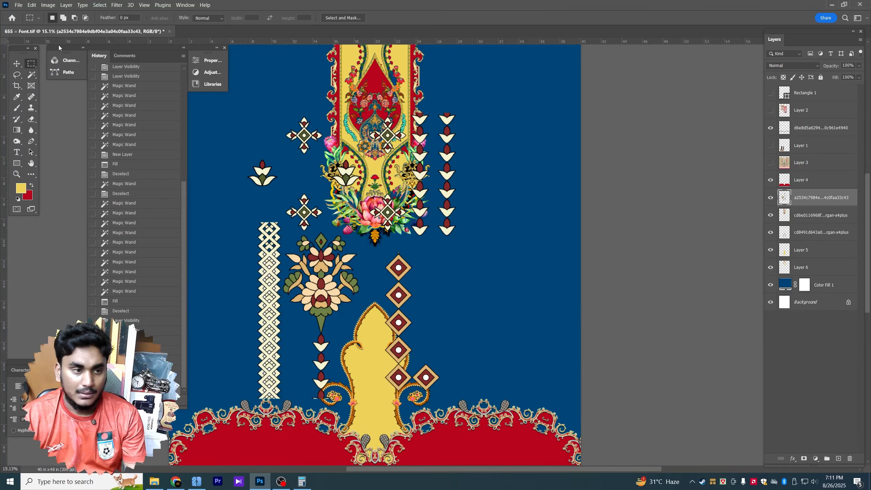
left_click(15, 64)
left_click(770, 197)
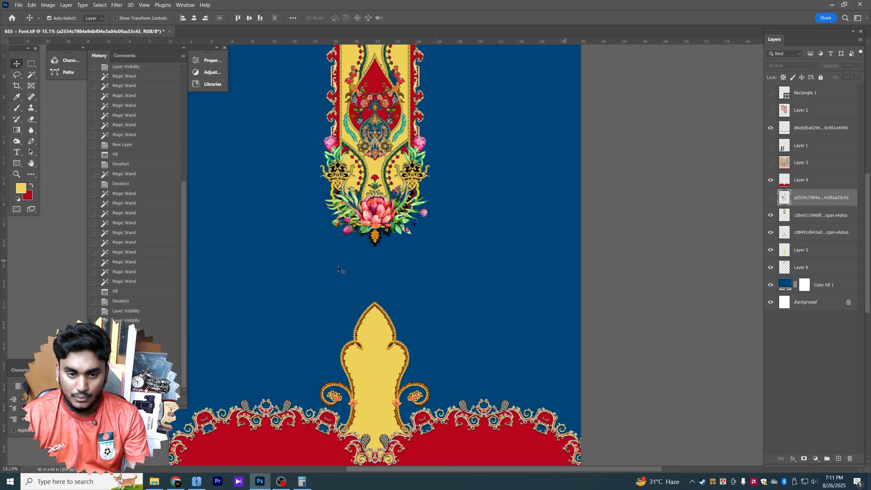
key("ctrl+v")
left_click_drag(361, 223, 257, 217)
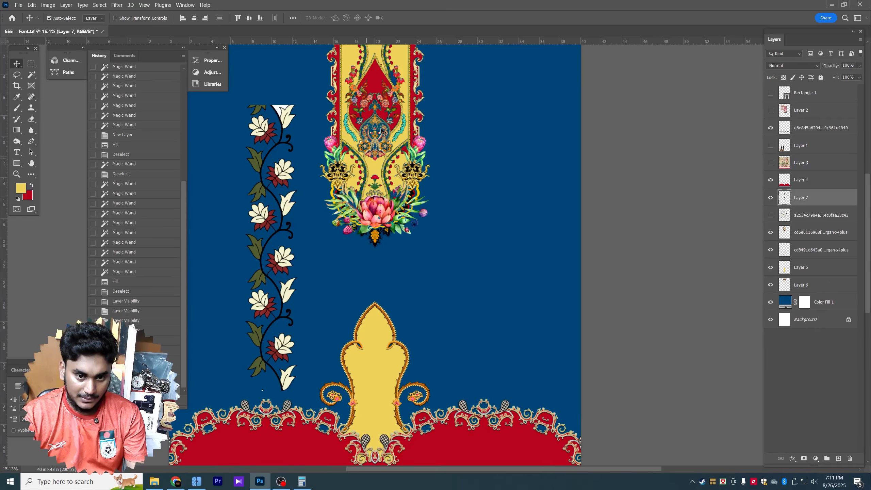
Step: Delete the floral neckline and its yellow and red fill layer from the design
left_click_drag(380, 129, 423, 140)
key("Delete")
left_click_drag(367, 108, 373, 118)
key("Delete")
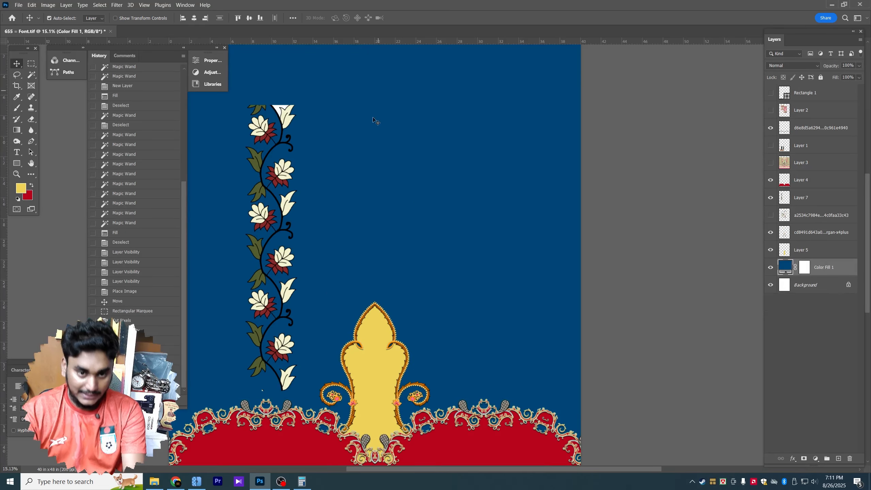
Step: Try to lasso and delete the stray speck below the floral vine strip
left_click_drag(307, 220, 343, 194)
scroll(321, 285, "up", 2)
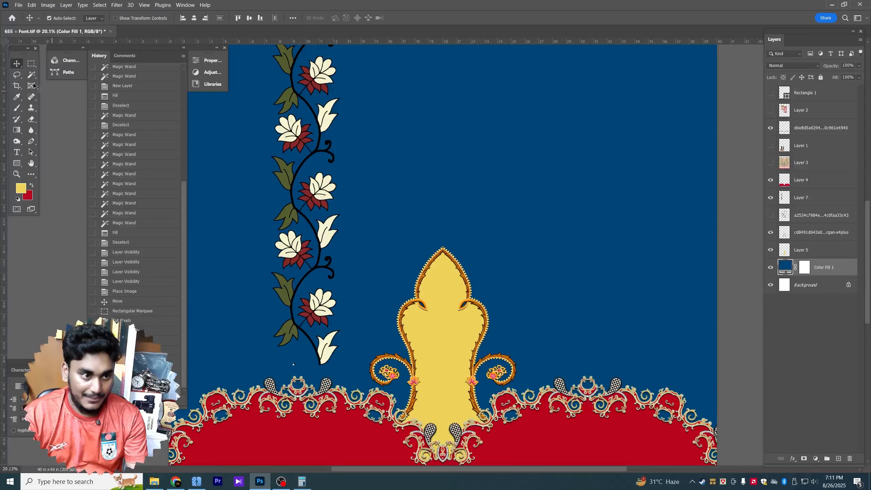
key("l")
left_click_drag(310, 365, 307, 360)
key("Delete")
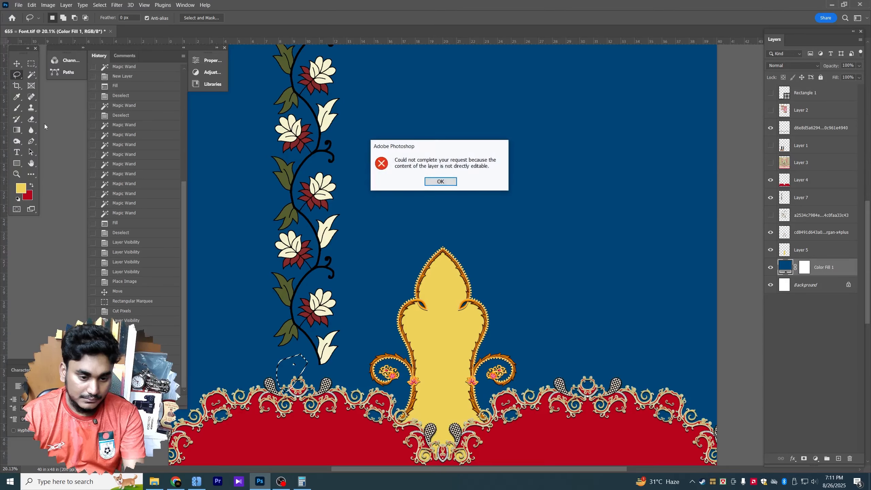
key("Return")
Step: Move the floral vine strip slightly up and to the right, and erase the stray speck beneath it with a lasso selection
key("v")
left_click_drag(324, 180, 355, 146)
key("l")
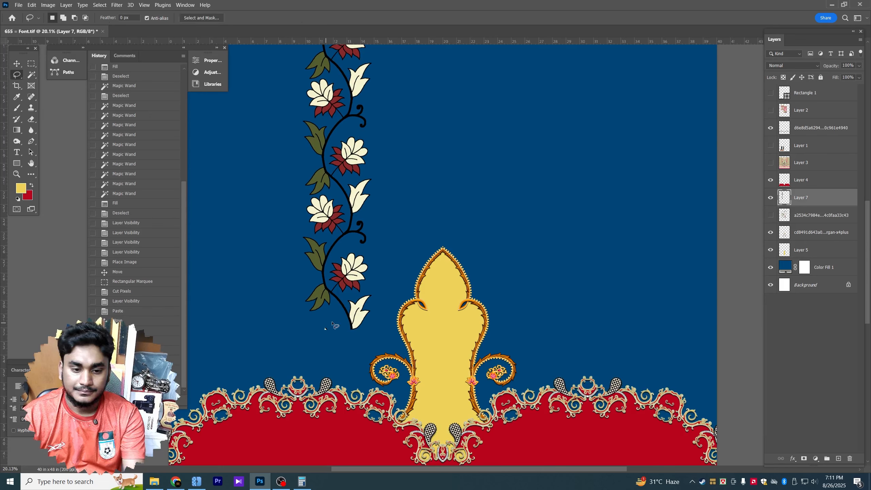
key("Delete")
mouse_move(329, 319)
left_mouse_down()
mouse_move(355, 282)
mouse_move(347, 247)
mouse_move(339, 346)
left_mouse_up()
key("ctrl+d")
Step: Scale the floral vine strip down proportionally to about half its size
key("v")
key("ctrl+t")
key("Return")
Step: Try to select all the green leaves of the vine at once with Magic Wand and Similar
scroll(339, 343, "up", 2)
key("w")
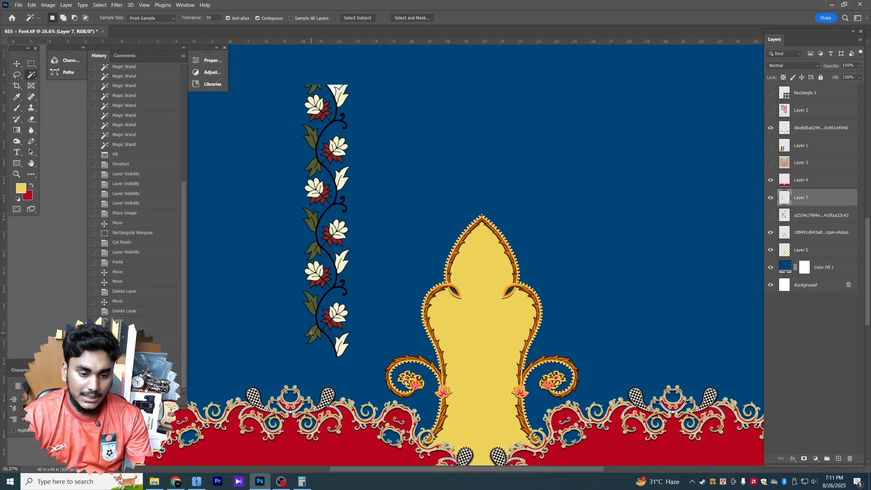
right_click(314, 332)
left_click(331, 238)
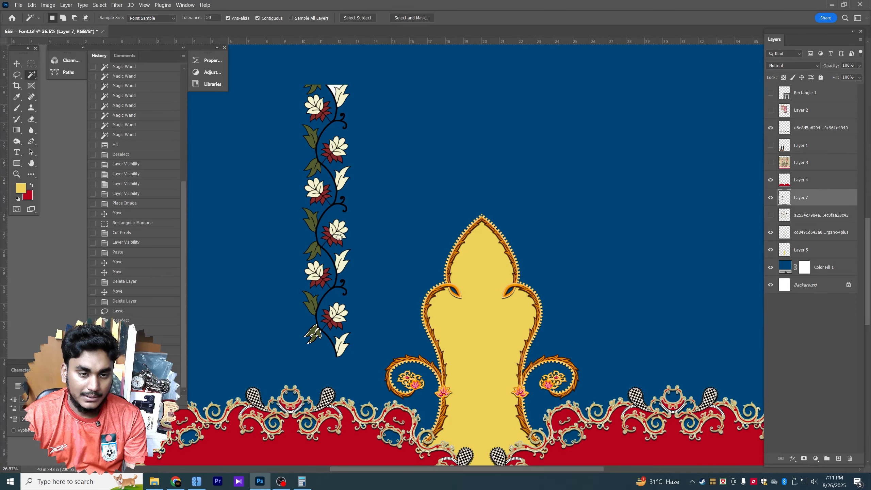
scroll(355, 274, "up", 5)
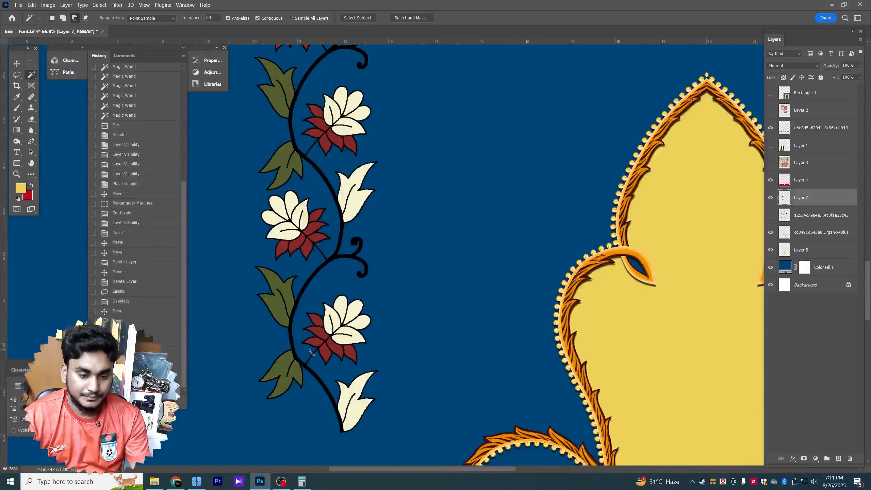
Step: Select all the green leaves along the vine with the Magic Wand and fill them with the red background colour
left_click(322, 296)
left_click(315, 224, "shift")
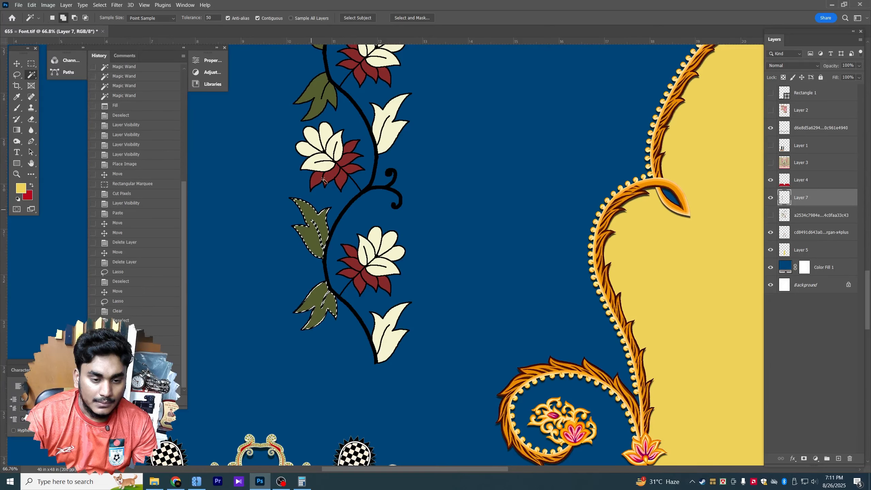
scroll(315, 206, "up", 2)
left_click(316, 151, "shift")
left_click_drag(327, 137, 313, 267)
left_click(302, 220, "shift")
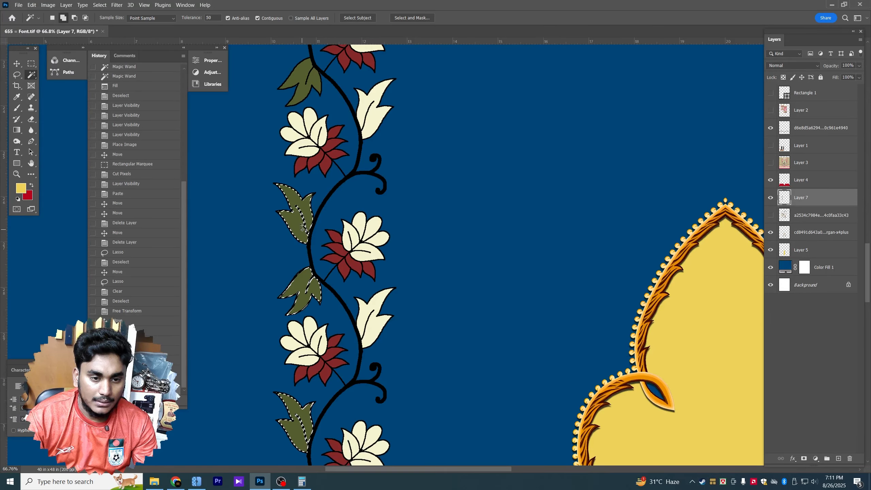
left_click_drag(311, 172, 311, 252)
left_click(303, 151, "shift")
left_click_drag(304, 121, 307, 260)
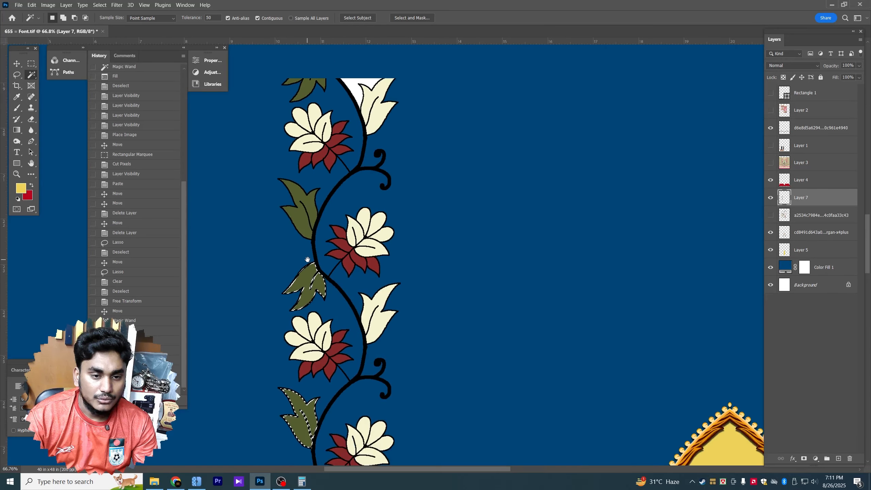
left_click(301, 222, "shift")
left_click_drag(308, 195, 313, 352)
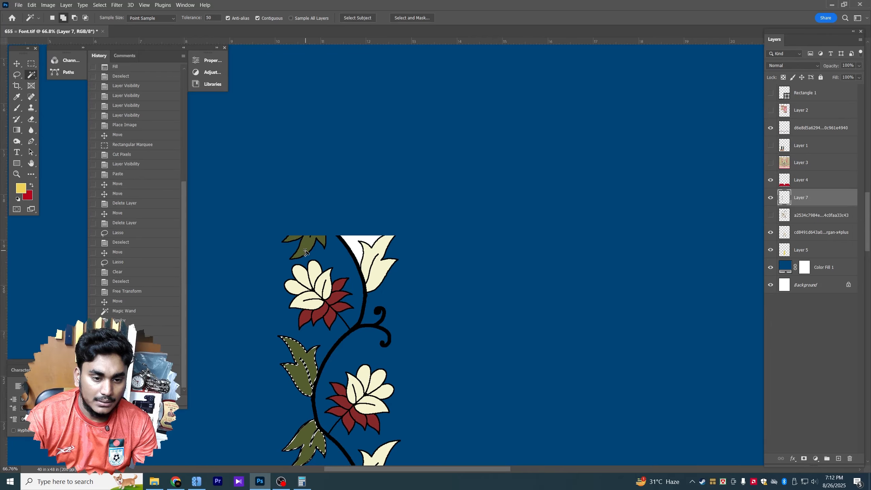
key("ctrl+d")
scroll(308, 245, "down", 5)
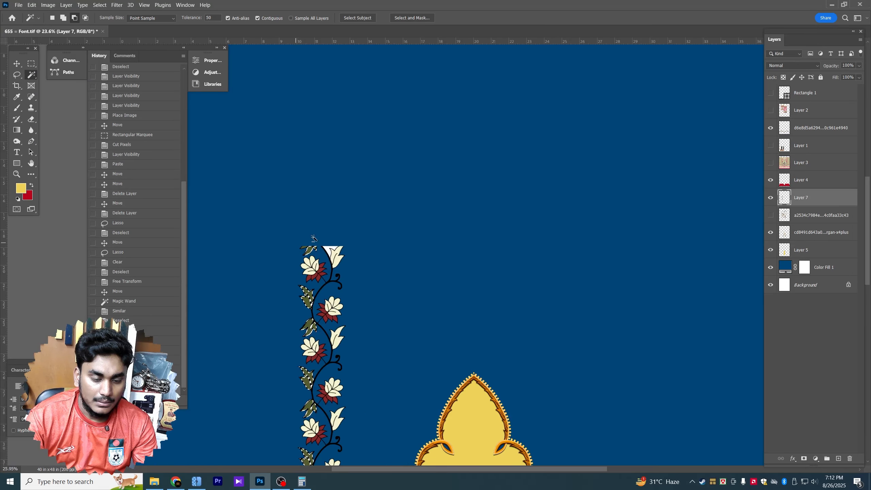
scroll(313, 238, "up", 5)
left_click(301, 268)
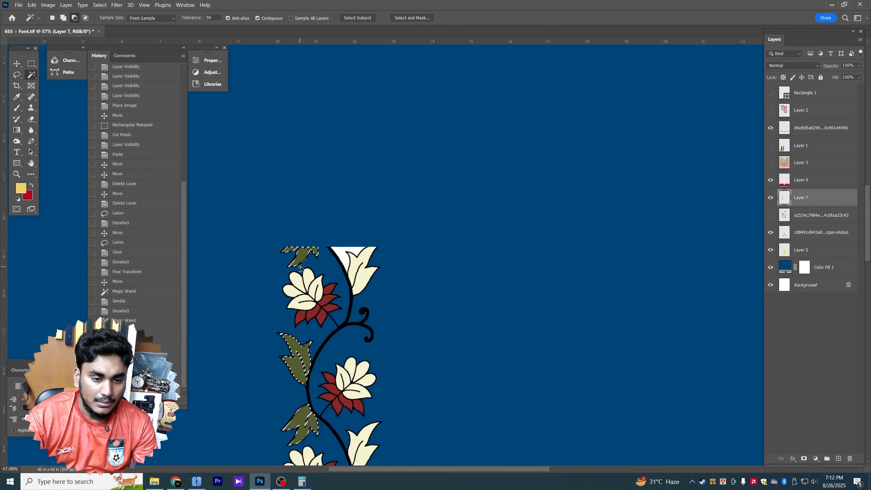
scroll(300, 267, "down", 6)
left_click_drag(342, 306, 349, 161)
key("ctrl+BackSpace")
key("ctrl+d")
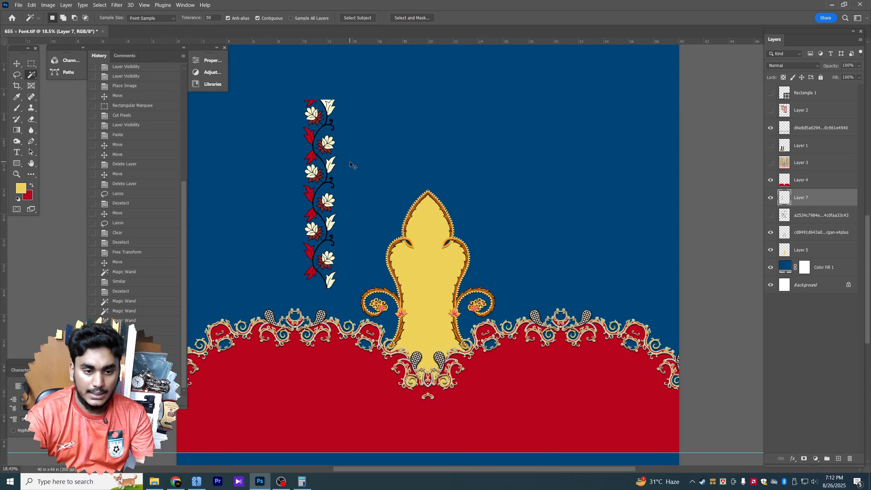
Step: Select the cream single leaves along the vine with the Magic Wand and fill them with the yellow swatch colour
scroll(350, 192, "up", 4)
left_click(331, 211)
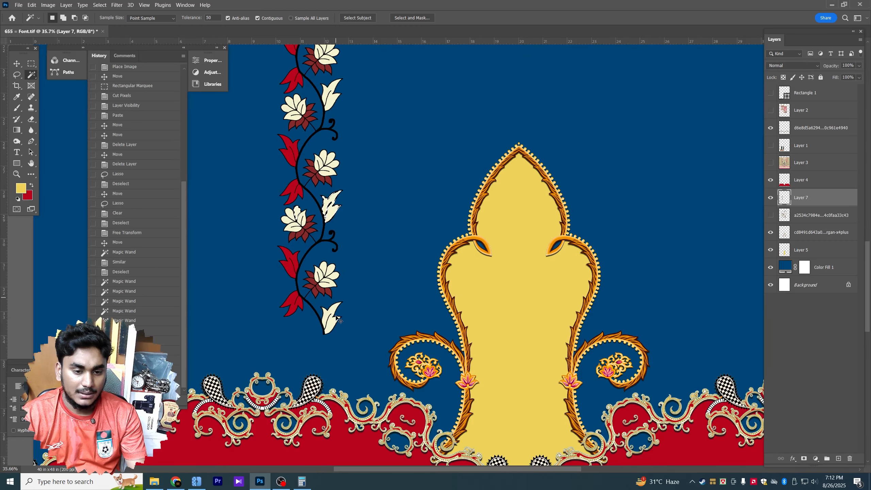
scroll(346, 230, "up", 3)
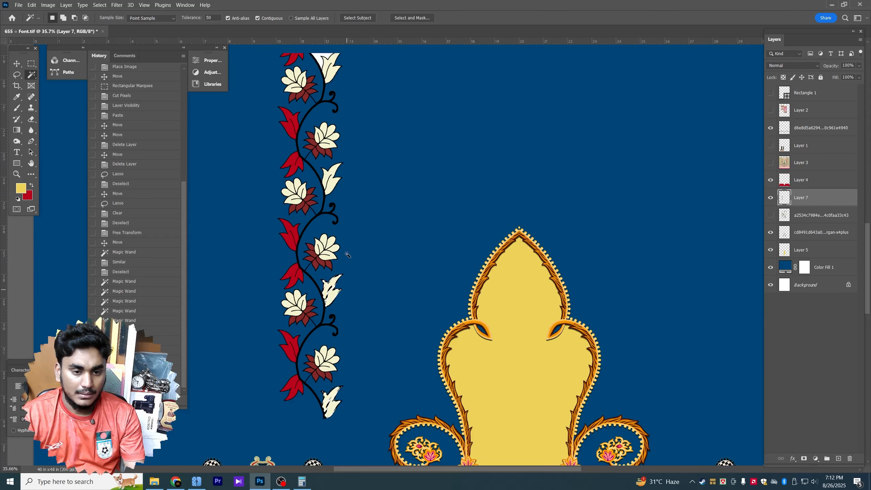
left_click(330, 185)
left_click(335, 72)
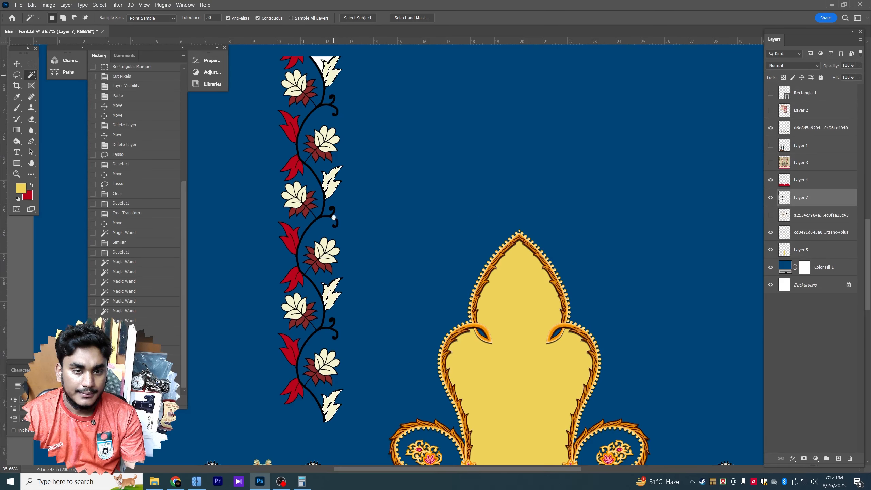
left_click_drag(335, 72, 334, 240)
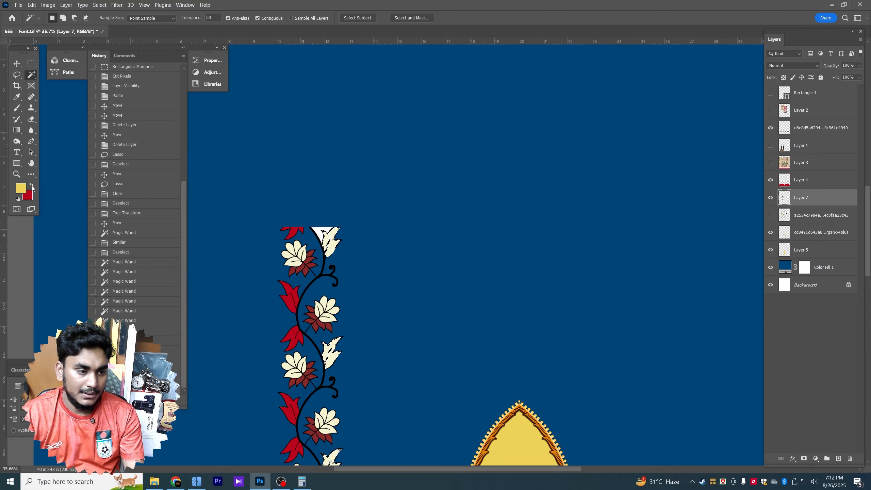
key("ctrl+BackSpace")
Step: Clear the leftover white patch at the upper end of the vine strip
scroll(322, 257, "up", 2)
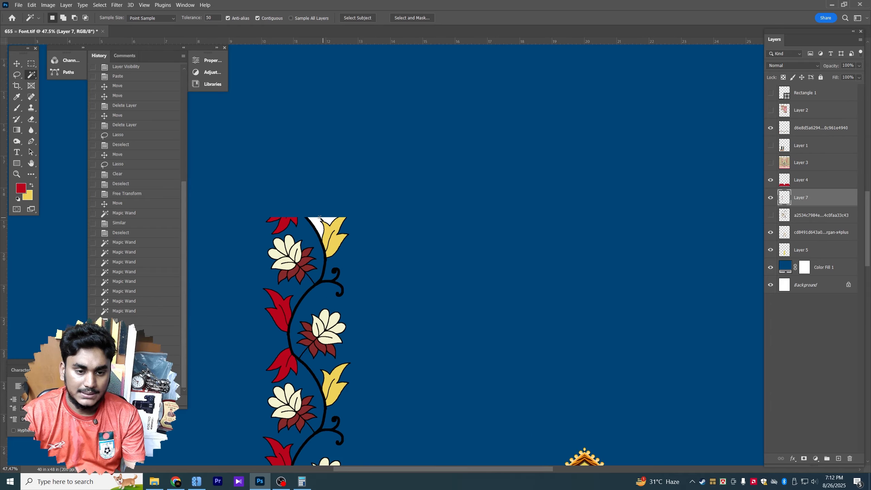
left_click(320, 230)
key("ctrl+d")
Step: Raise the vine strip's saturation to +40 with Hue/Saturation
scroll(322, 240, "down", 5)
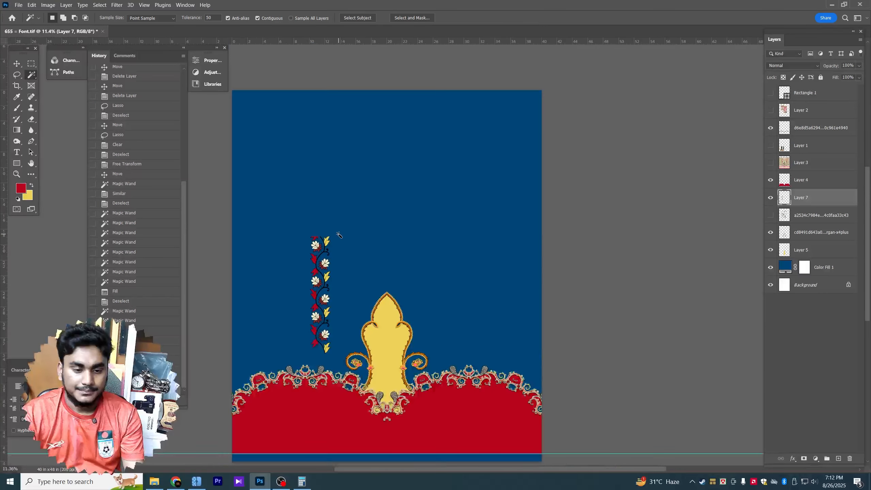
scroll(325, 252, "up", 3)
left_click_drag(329, 283, 349, 178)
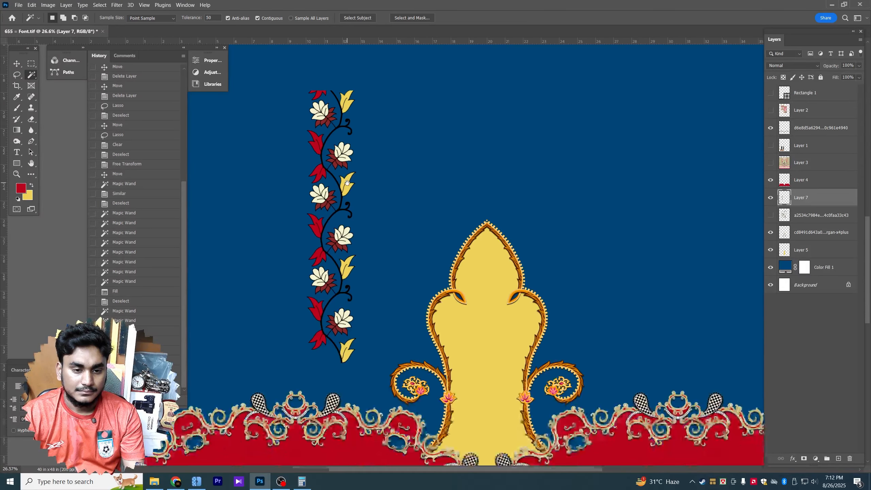
left_click(16, 63)
key("ctrl+u")
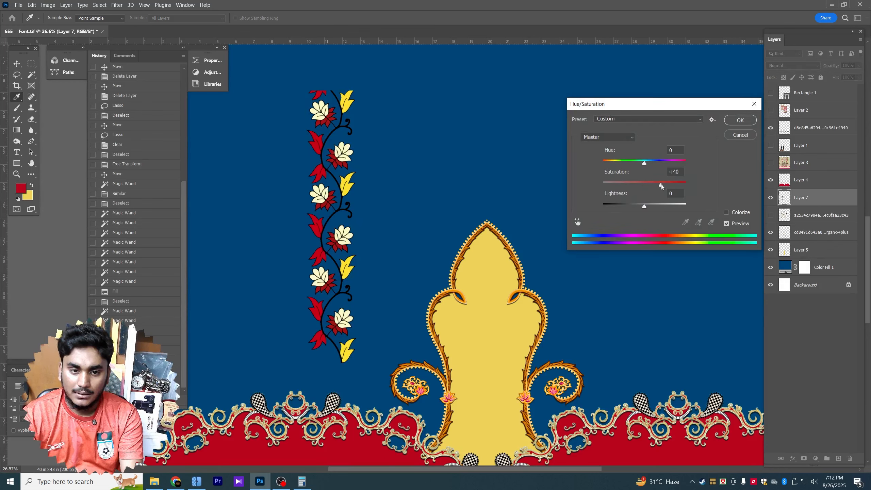
key("Return")
Step: Brighten the vine strip with Levels by lowering the white input level
key("ctrl+l")
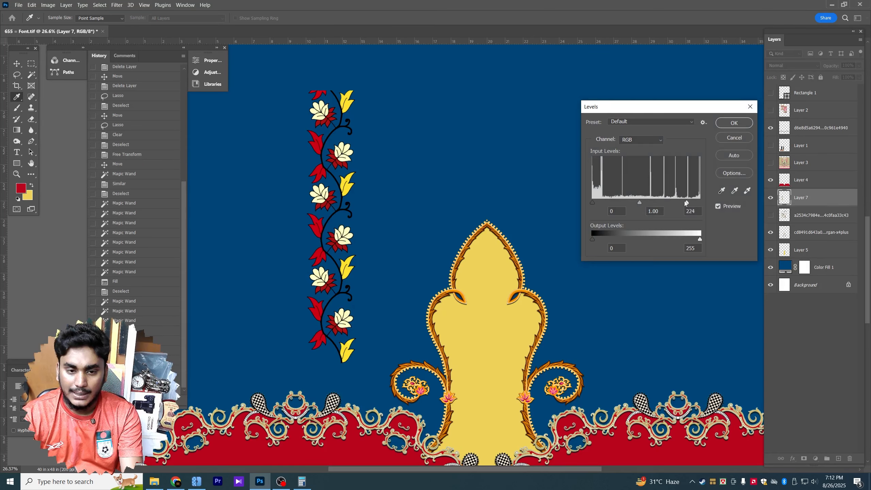
left_click_drag(684, 202, 680, 203)
key("Return")
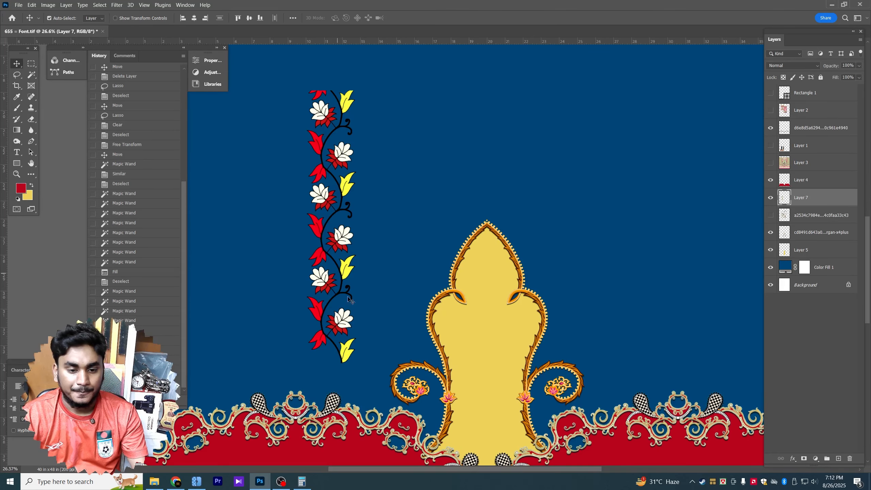
Step: Scale the recoloured vine strip down to about two thirds of its size
key("ctrl+t")
left_click_drag(359, 364, 339, 224)
key("Return")
Step: Join a copy of the vine strip end to end with the original and merge both into one layer
scroll(340, 188, "up", 3)
scroll(338, 188, "up", 3)
scroll(339, 224, "up", 2)
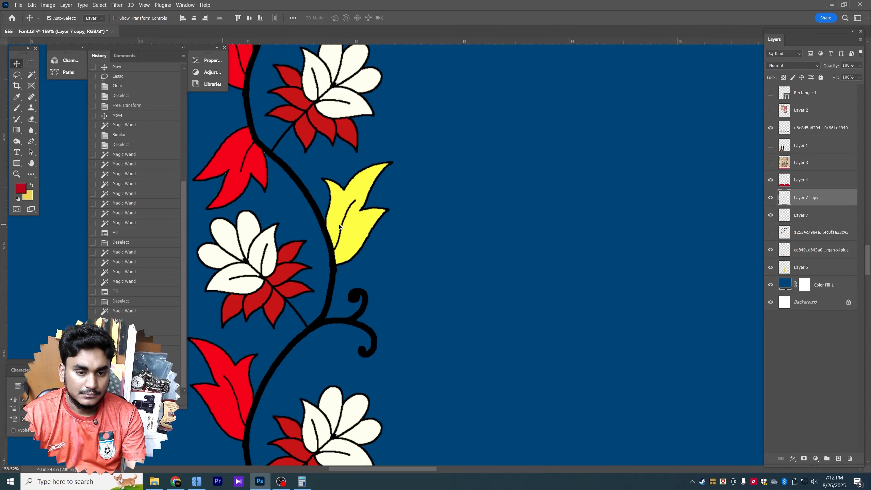
scroll(339, 224, "down", 8)
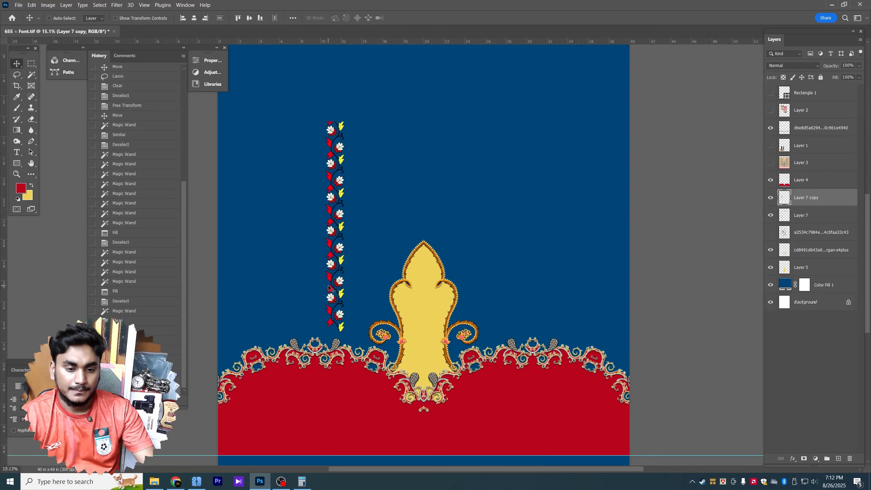
key("ctrl+e")
Step: Scale the lengthened vine strip down slightly
key("ctrl+t")
left_click_drag(344, 121, 343, 129)
key("Return")
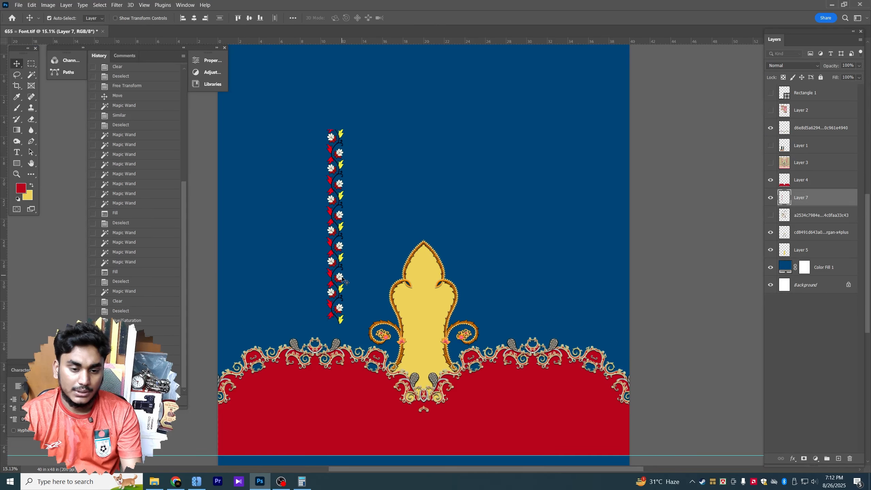
Step: Move the lengthened vine strip up and to the left so that it starts at the canvas's upper edge
scroll(343, 280, "up", 2)
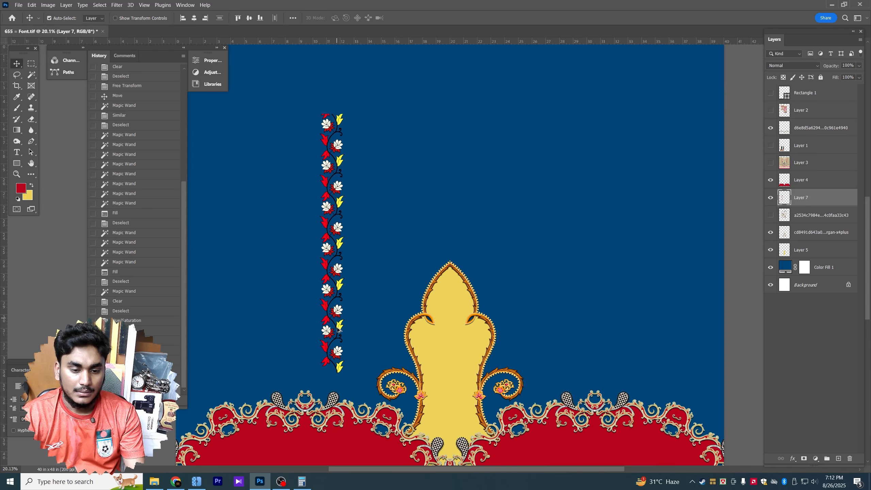
scroll(339, 330, "down", 4)
left_click_drag(337, 344, 302, 290)
scroll(304, 290, "down", 3)
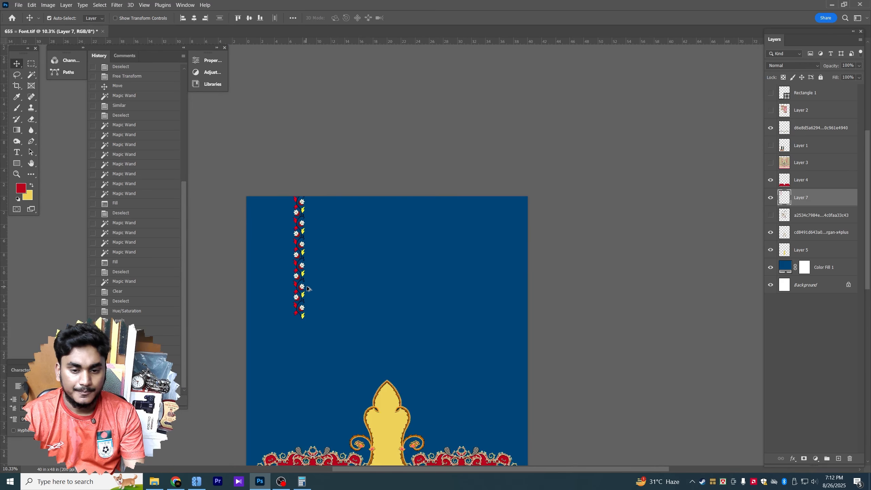
Step: Duplicate the vine strip twice to the right to form three parallel vertical strips
scroll(309, 281, "up", 4)
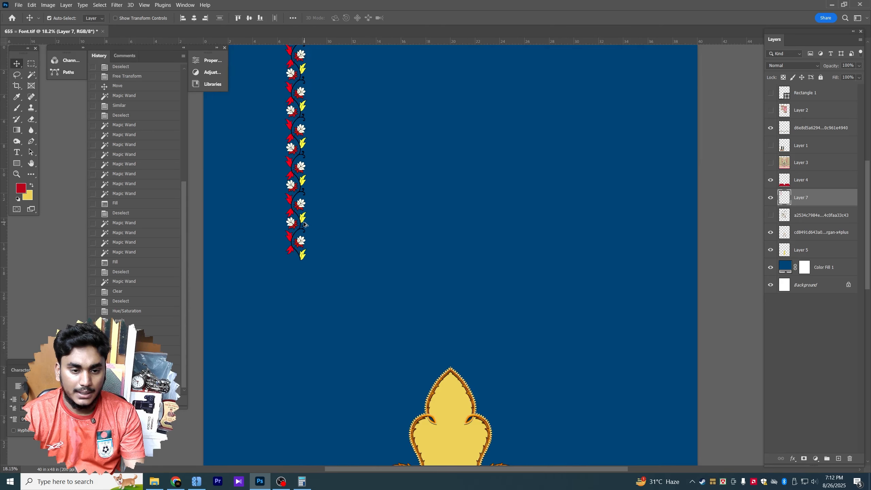
left_click_drag(302, 204, 387, 185)
scroll(340, 211, "up", 2)
scroll(340, 212, "down", 2)
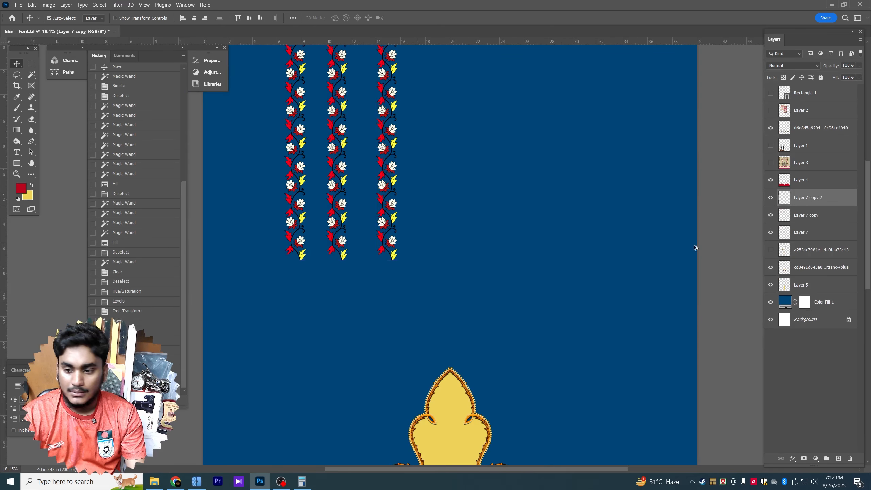
Step: Toggle the hidden a2534c image layer and Layer 1 on and off to compare their patterns with the vine strips
left_click(771, 252)
key("ctrl+minus")
left_click(771, 251)
key("ctrl+minus")
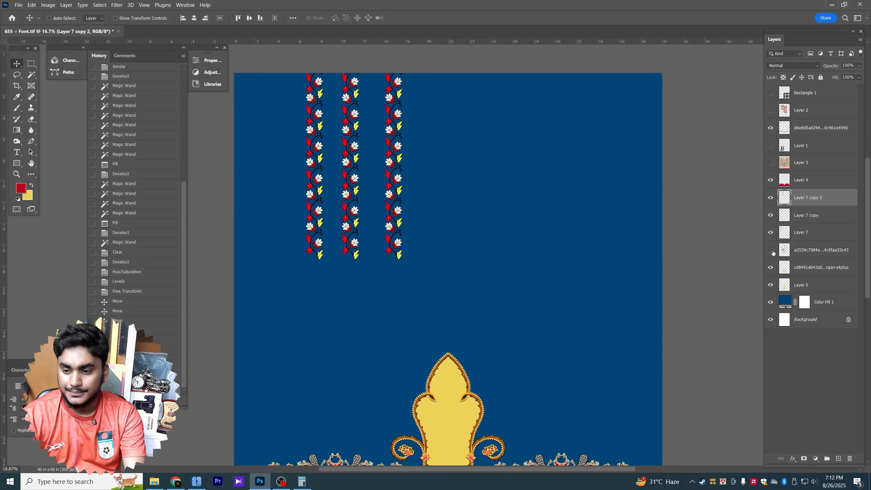
left_click(770, 145)
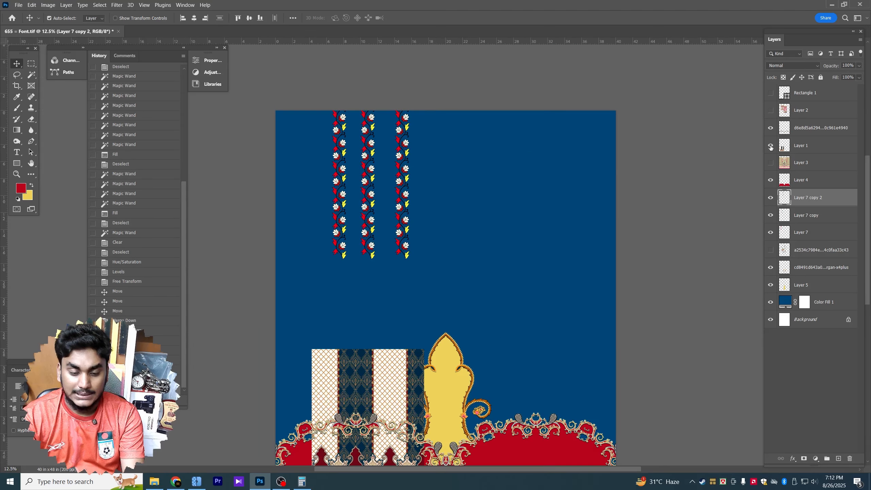
left_click(770, 146)
left_click(770, 146)
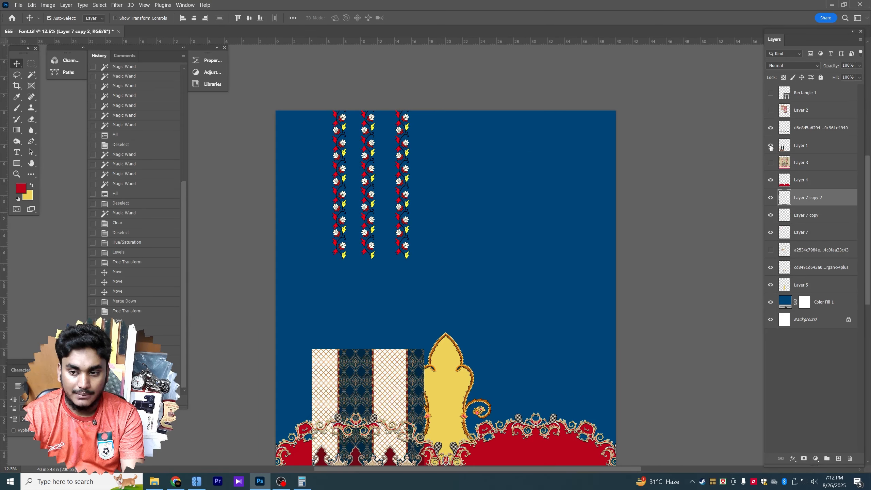
left_click(771, 145)
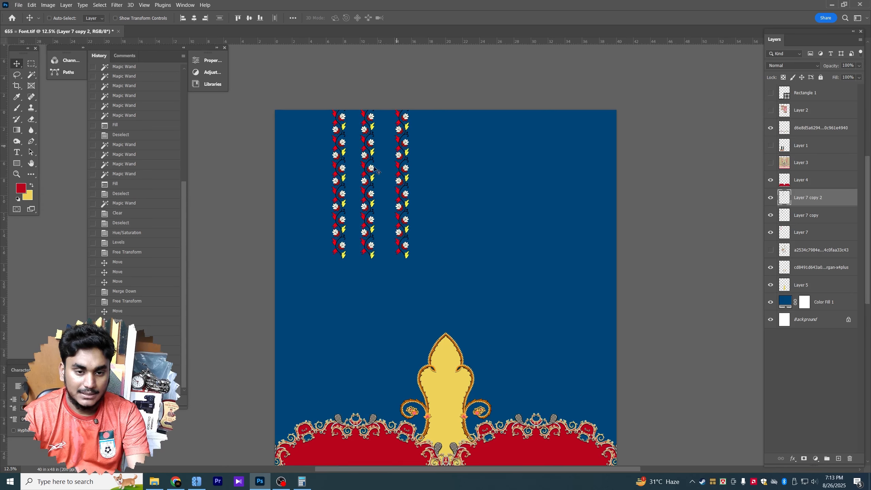
Step: Shift the middle vine strip to the right so that the three strips are evenly spaced
scroll(435, 155, "up", 2)
left_click(307, 173)
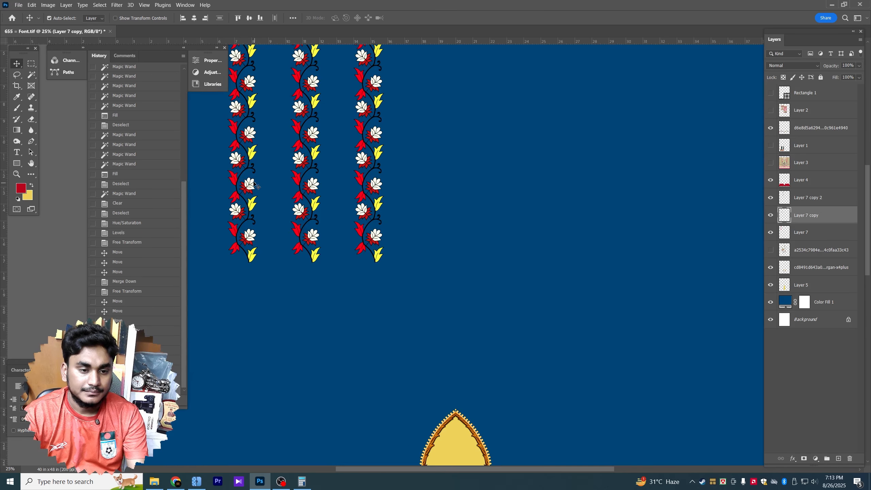
Step: Delete the two duplicate vine strips and scale the remaining strip down proportionally
key("Delete")
key("ctrl+t")
left_click_drag(258, 264, 259, 205)
key("ctrl+plus")
key("ctrl+plus")
key("ctrl+plus")
key("ctrl+plus")
key("ctrl+plus")
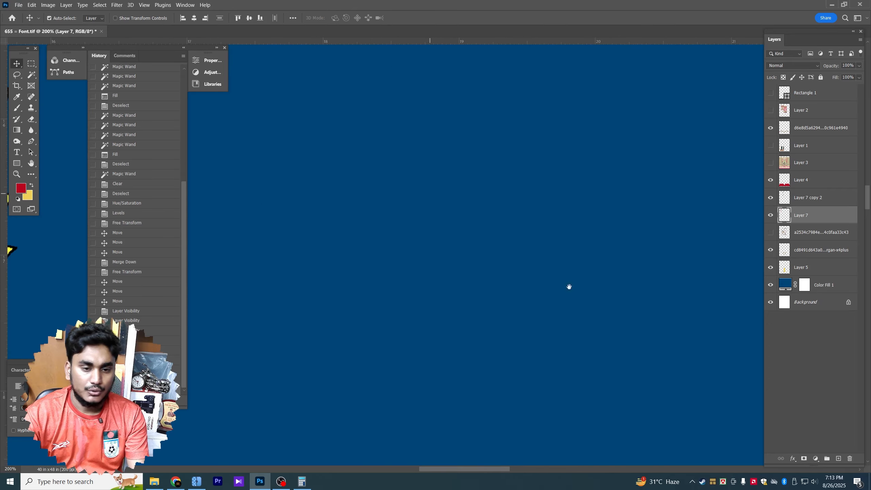
left_click_drag(568, 286, 617, 319)
left_click_drag(274, 239, 572, 230)
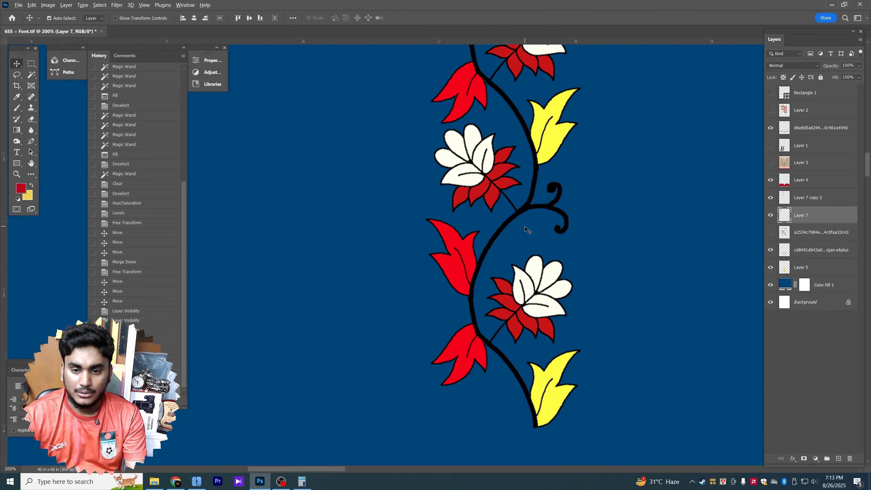
scroll(529, 227, "down", 9)
key("Delete")
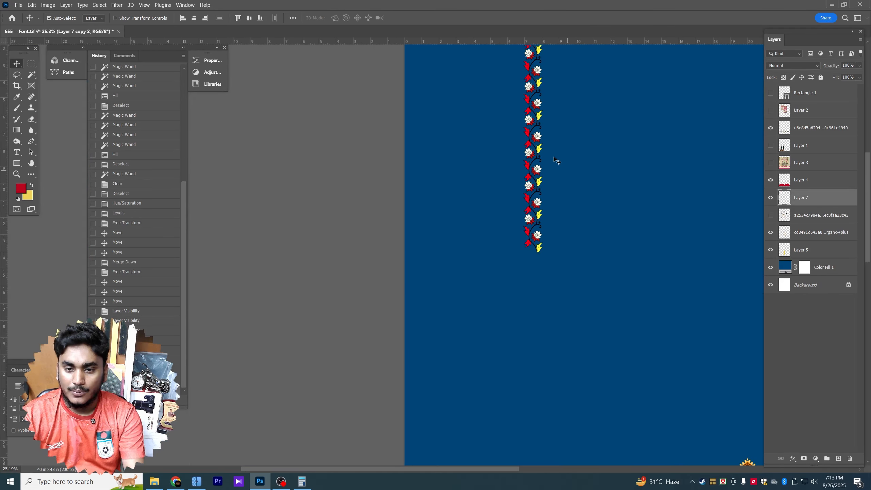
Step: Lengthen the scaled vine strip from the canvas's upper edge by joining a duplicate to its lower end and merging both layers
left_click_drag(548, 151, 483, 289)
left_click_drag(478, 226, 481, 184)
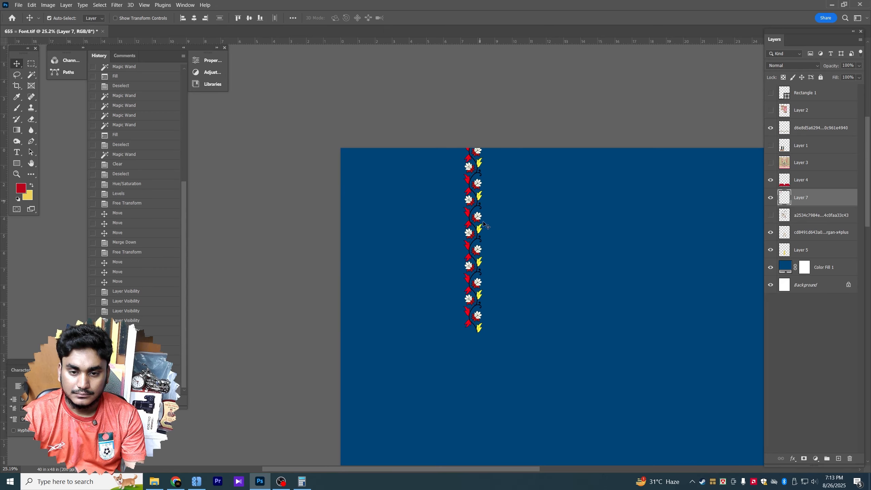
left_click_drag(481, 247, 436, 270)
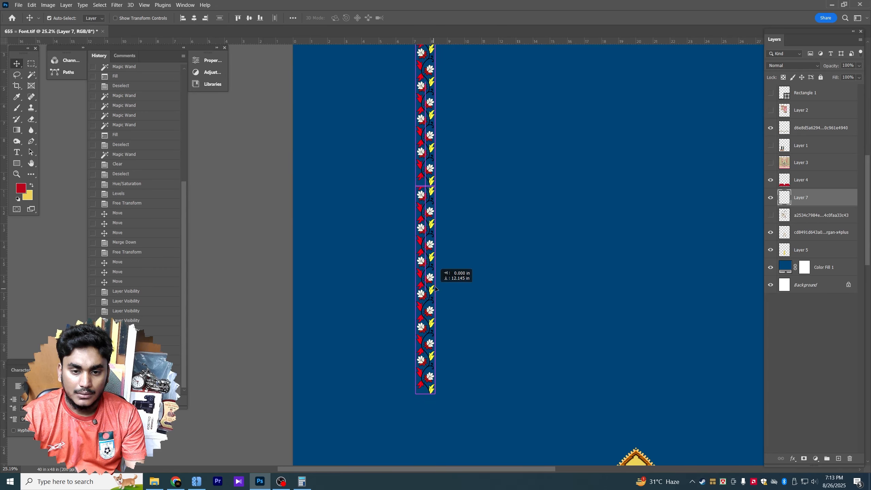
scroll(435, 204, "up", 5)
scroll(434, 204, "up", 3)
left_click_drag(415, 195, 413, 114)
scroll(360, 78, "up", 3)
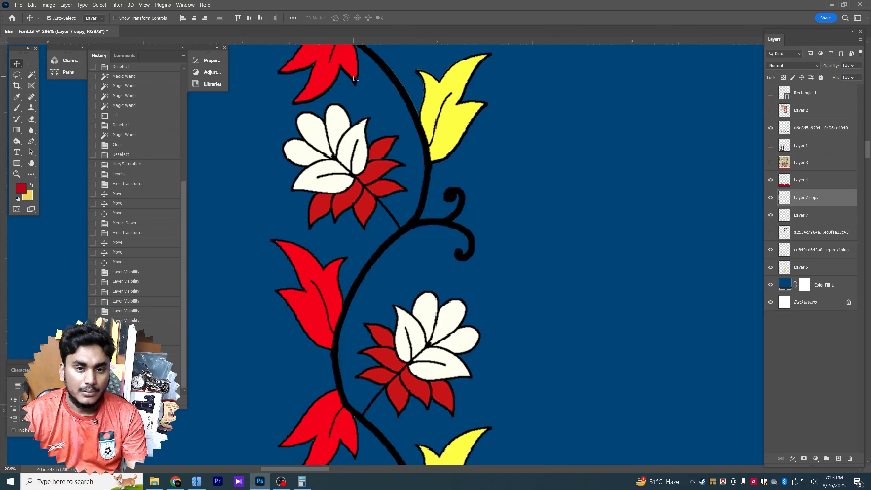
scroll(359, 78, "down", 15)
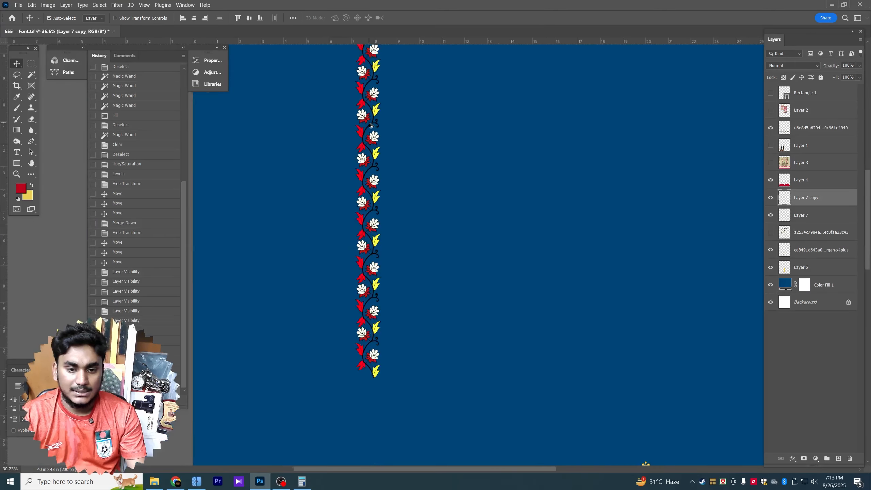
key("ctrl+e")
Step: Try to build four vine strips by duplicating the strip, merging the pair, duplicating the pair, and shifting all strips toward the canvas's left edge
left_click_drag(373, 140, 273, 237)
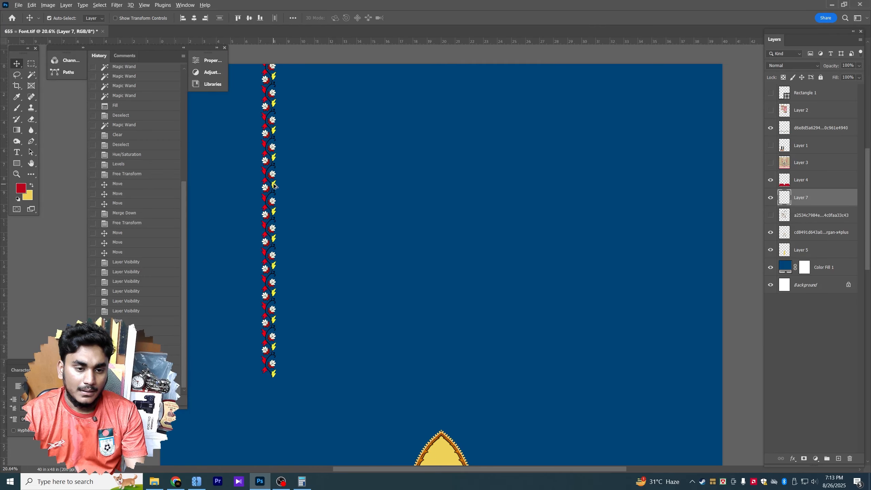
left_click_drag(273, 185, 320, 186)
left_click(815, 221, "shift")
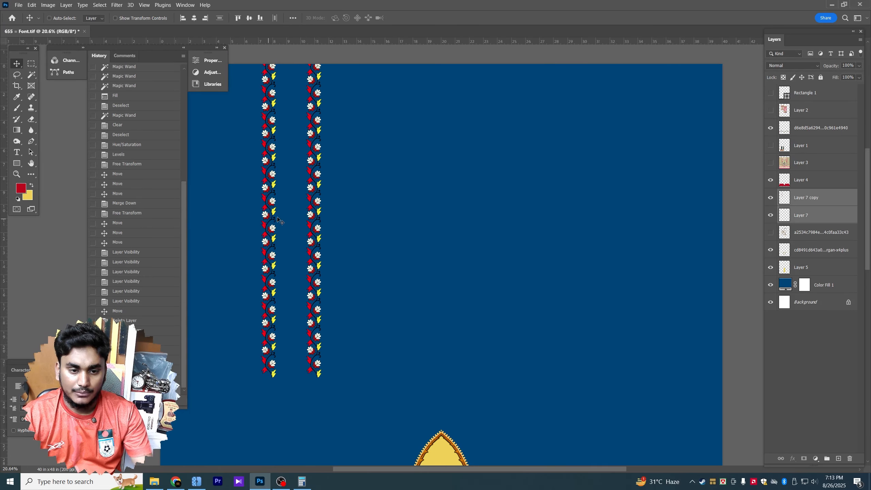
key("ctrl+e")
left_click_drag(320, 209, 416, 231)
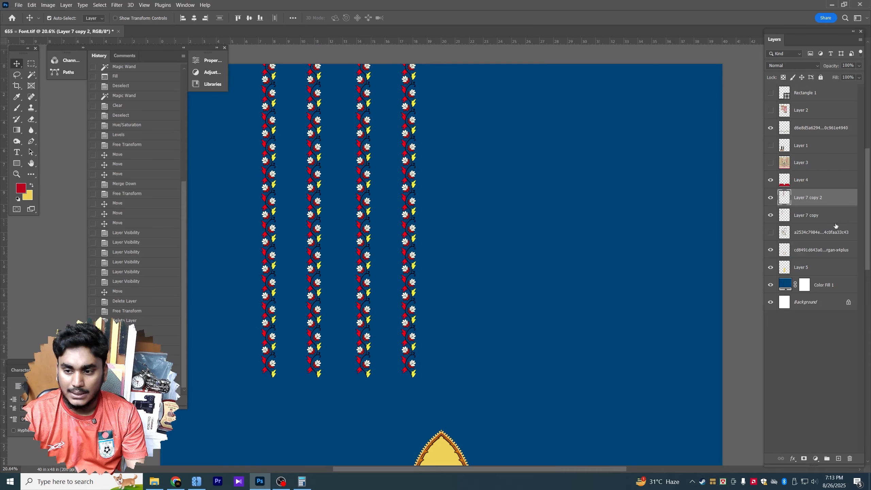
left_click(324, 137, "shift")
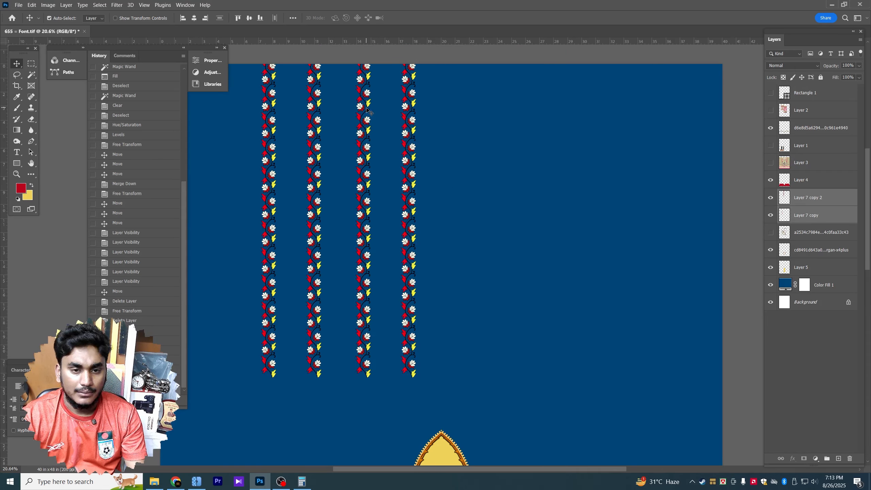
left_click_drag(367, 110, 332, 110)
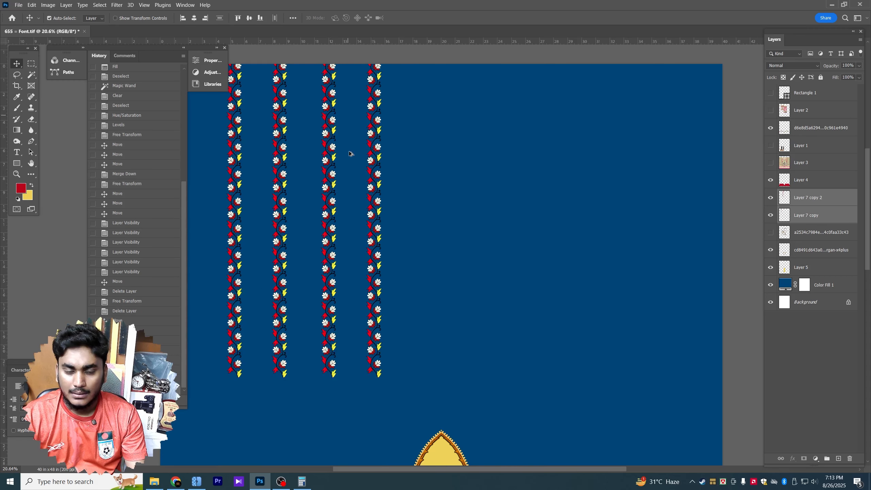
scroll(349, 153, "down", 3)
scroll(341, 159, "up", 1)
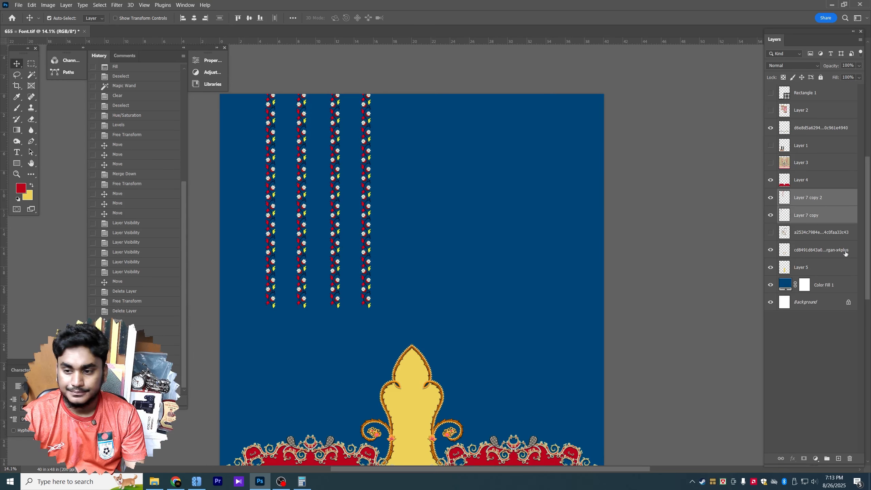
Step: Undo the strip duplication and repositioning back to the single long vine strip
key("ctrl+z")
key("ctrl+z")
key("ctrl+z")
key("ctrl+z")
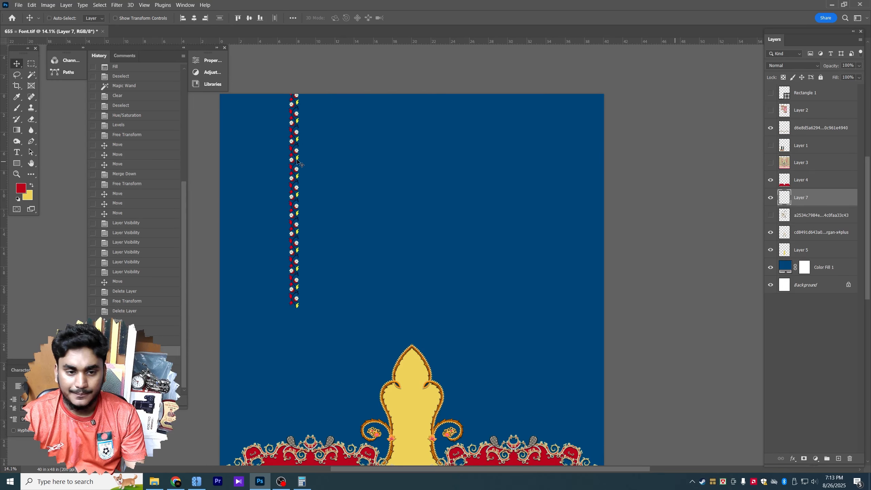
Step: Duplicate the vine strip into four, distribute them horizontally, and move the merged group toward the canvas's left edge
left_click_drag(295, 151, 388, 153)
left_click(811, 202)
left_click(803, 252, "shift")
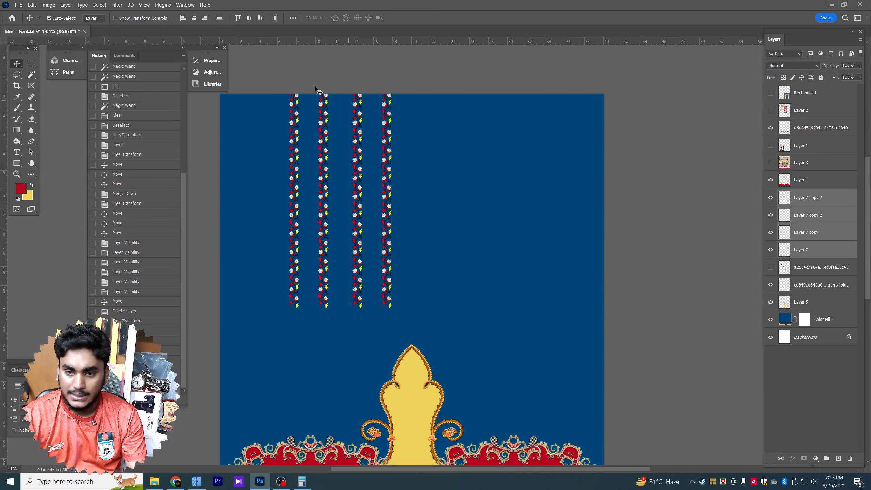
left_click(273, 20)
key("ctrl+e")
left_click_drag(359, 176, 307, 166)
Step: Duplicate the four-strip group onto the canvas's right half and flip the copy horizontally
left_click_drag(530, 166, 530, 166)
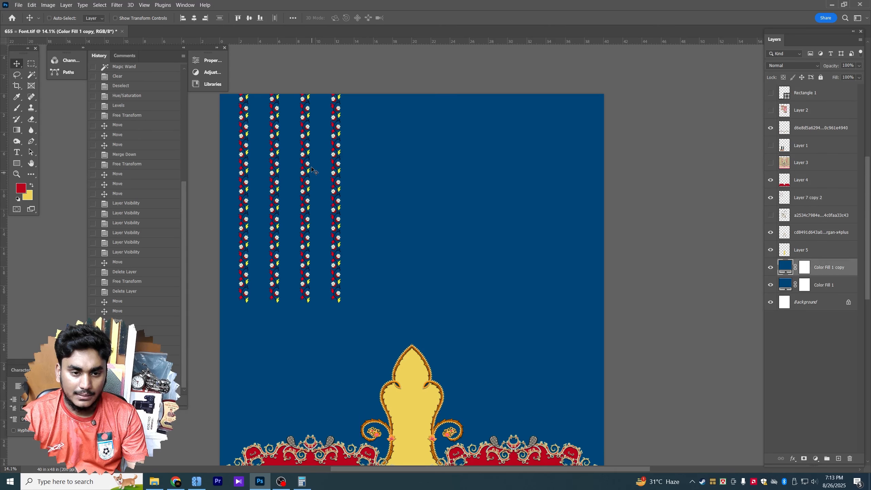
key("ctrl+z")
left_click_drag(308, 165, 514, 165)
key("ctrl+t")
right_click(521, 162)
left_click(548, 328)
key("Return")
Step: Shift both strip groups slightly to the right, then merge them and centre the result horizontally on the canvas
key("alt+bracketleft")
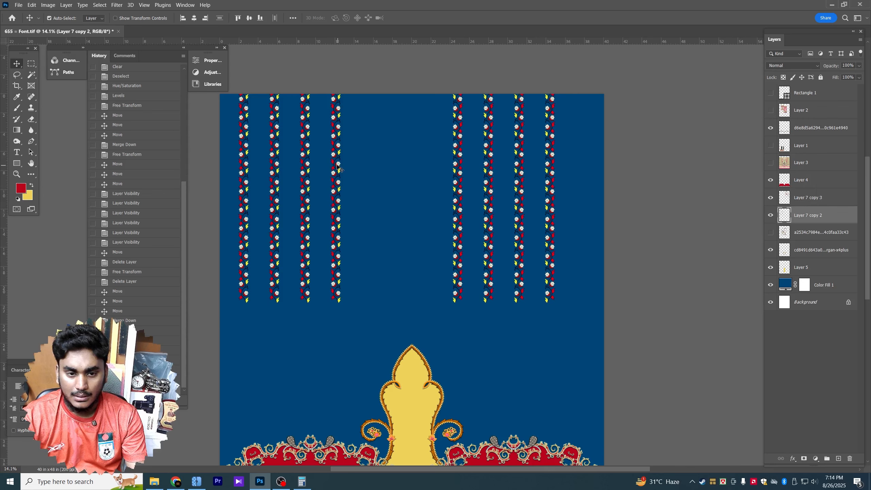
left_click_drag(337, 167, 344, 167)
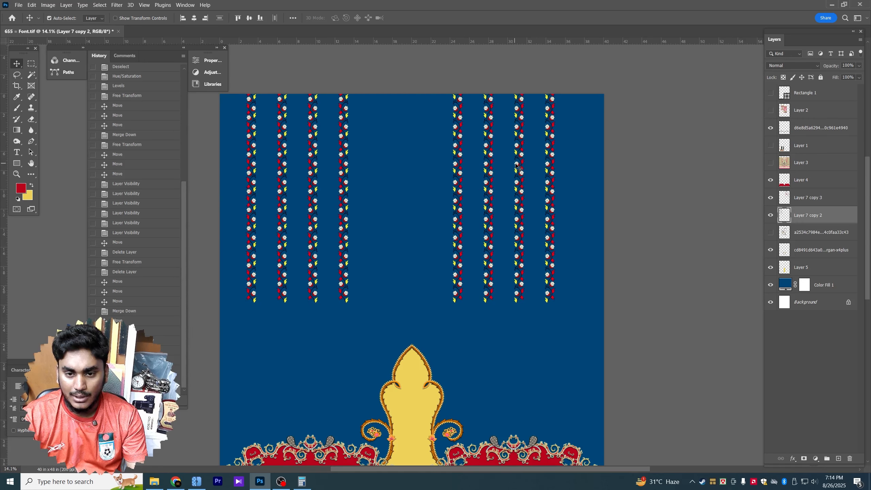
left_click_drag(515, 164, 525, 163)
key("ctrl+e")
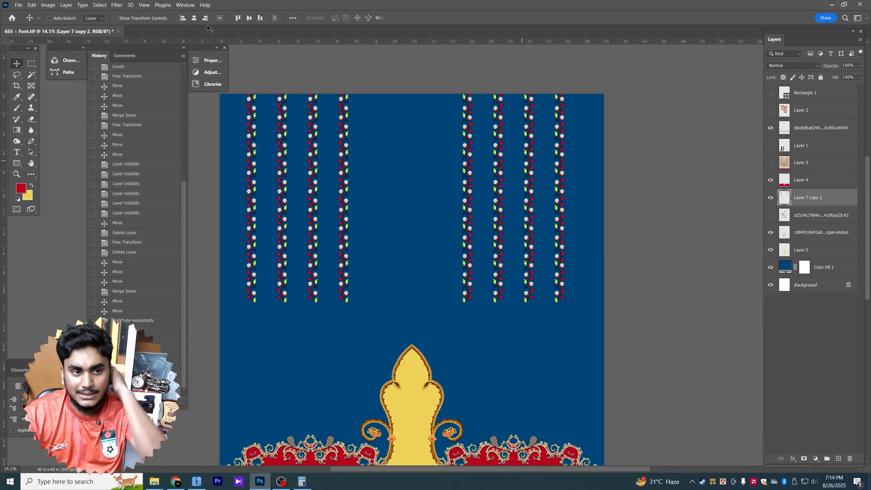
left_click(196, 18)
scroll(400, 230, "up", 2)
scroll(400, 230, "down", 3)
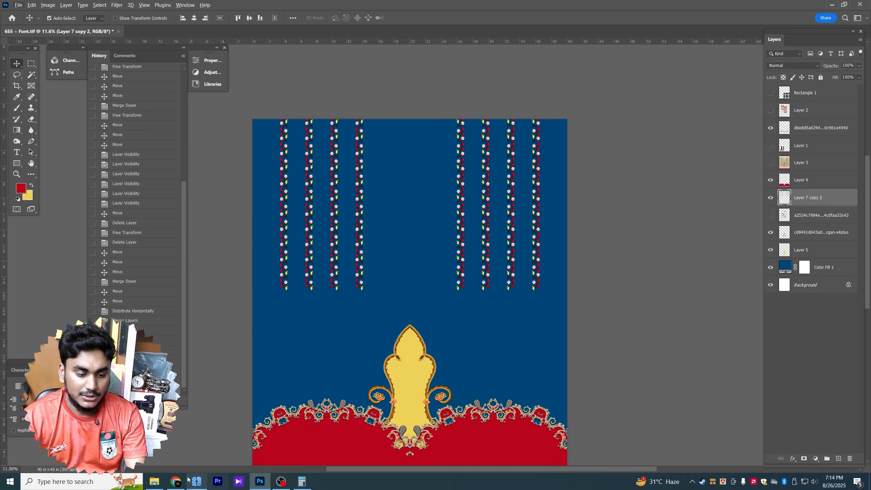
Step: Switch to Pinterest in the browser and browse related border and neckline motifs, comparing them with the panel design
left_click(178, 480)
left_click(91, 8)
scroll(124, 133, "down", 1)
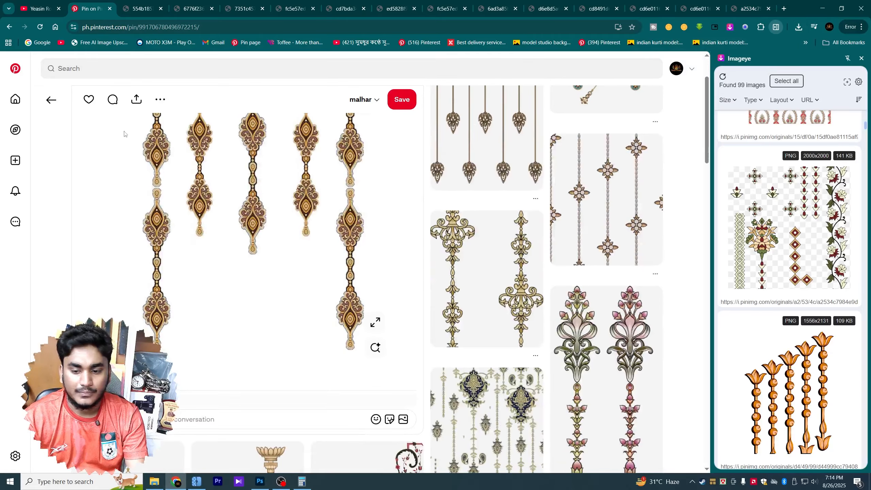
scroll(124, 133, "down", 10)
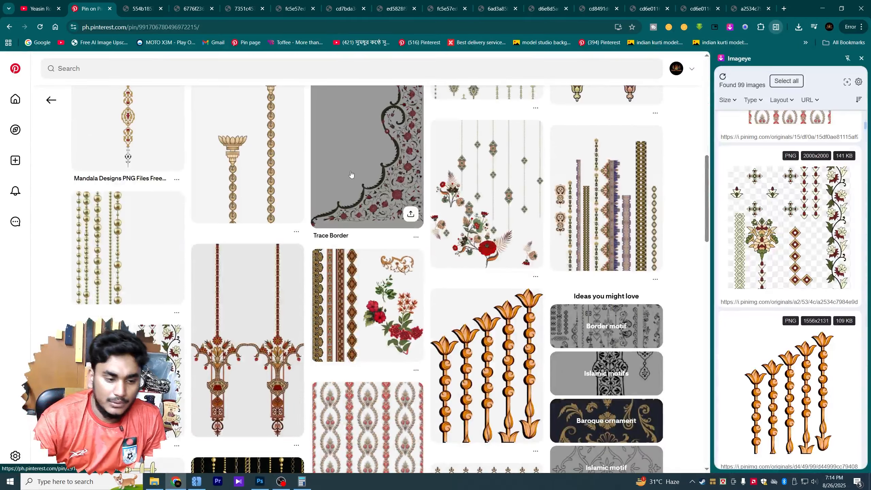
left_click(351, 174)
left_click(861, 57)
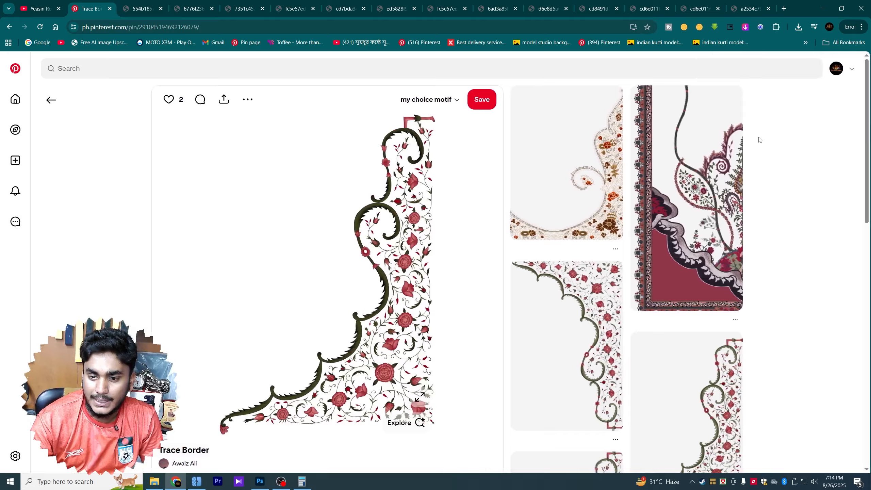
scroll(633, 187, "down", 5)
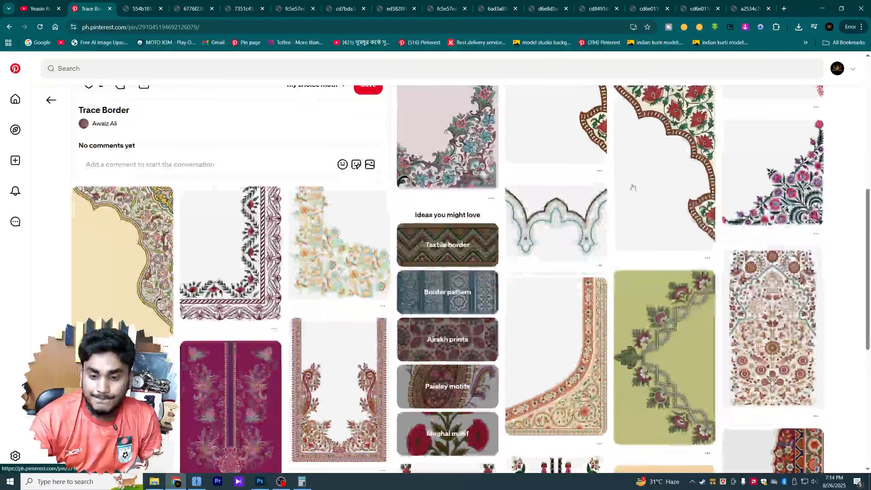
left_click(564, 228)
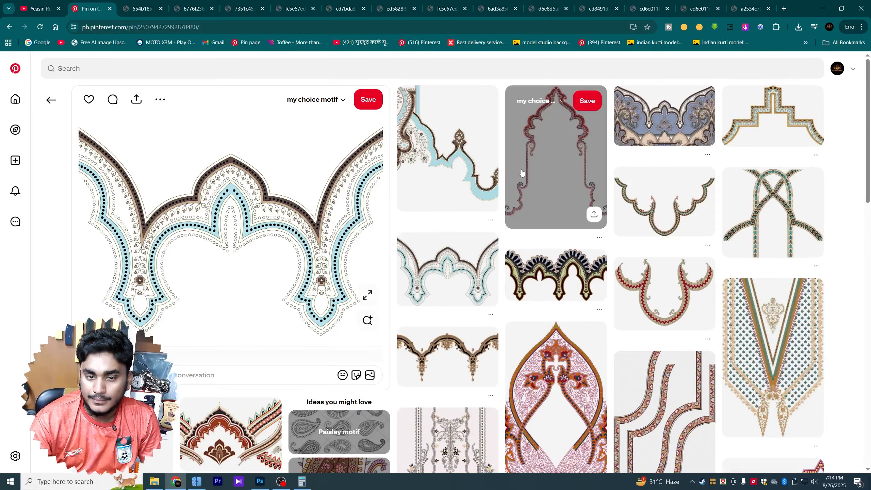
left_click(770, 129)
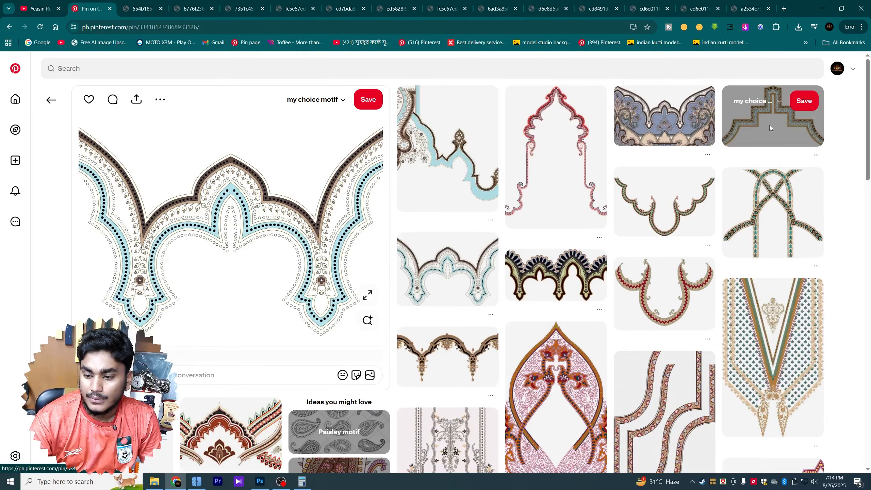
left_click(46, 100)
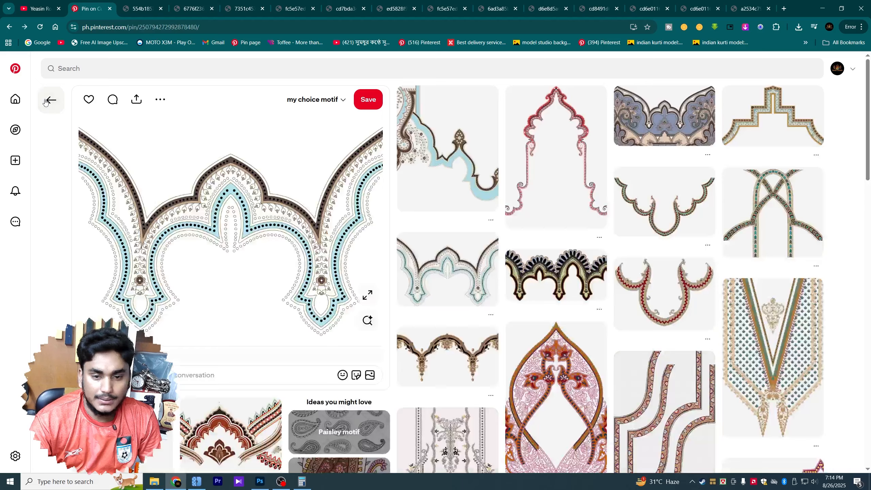
left_click(258, 481)
left_click(257, 481)
left_click(258, 481)
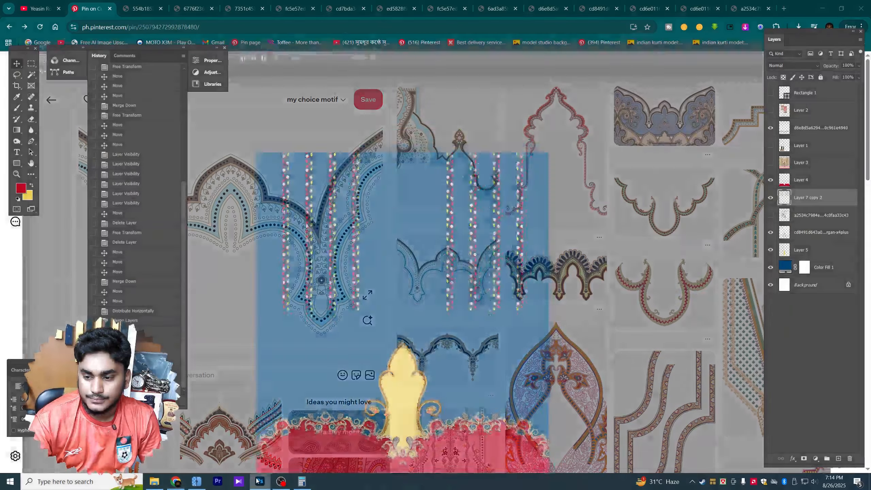
left_click(258, 481)
Step: Open the V-shaped neckline pin's full-size JPG using the Imageye extension and save the image to New folder (2)
left_click(400, 176)
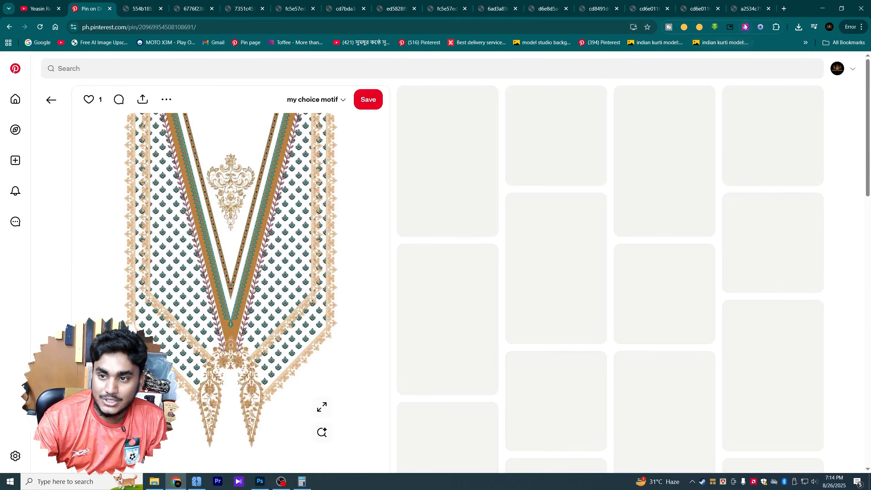
left_click(744, 27)
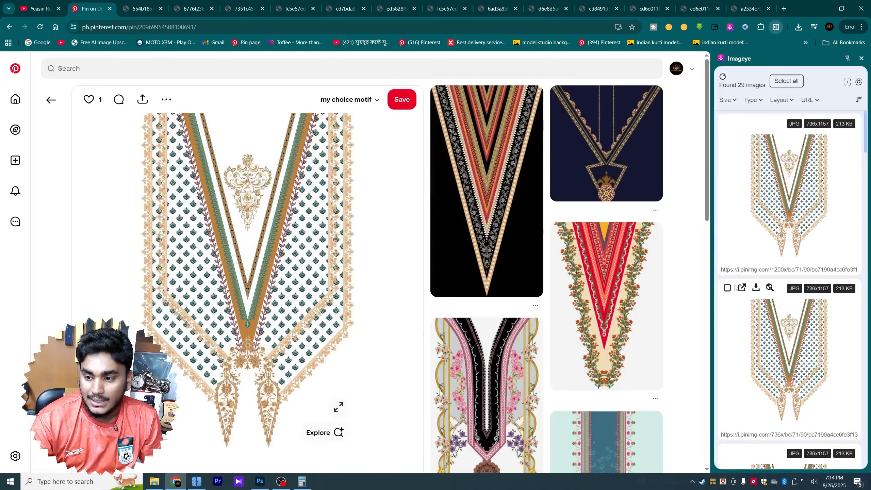
scroll(754, 308, "down", 2)
scroll(754, 309, "up", 2)
left_click(736, 125)
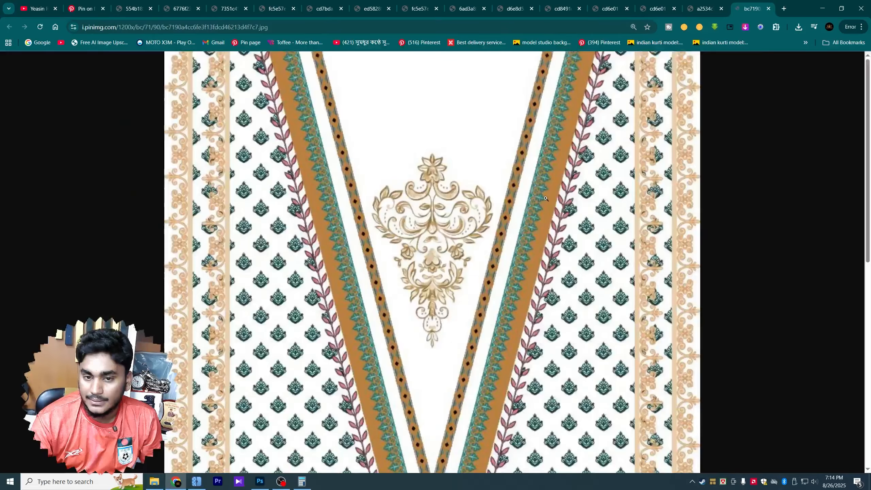
left_click(398, 244)
right_click(389, 218)
left_click(408, 241)
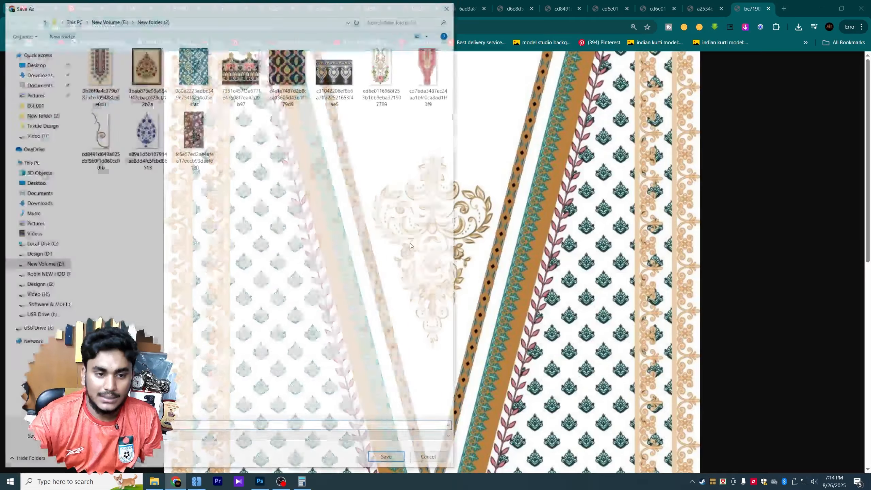
key("Return")
Step: Load the downloaded neckline JPG into Upscayl and start upscaling it with the General Photo model at 5X scale
mouse_move(718, 54)
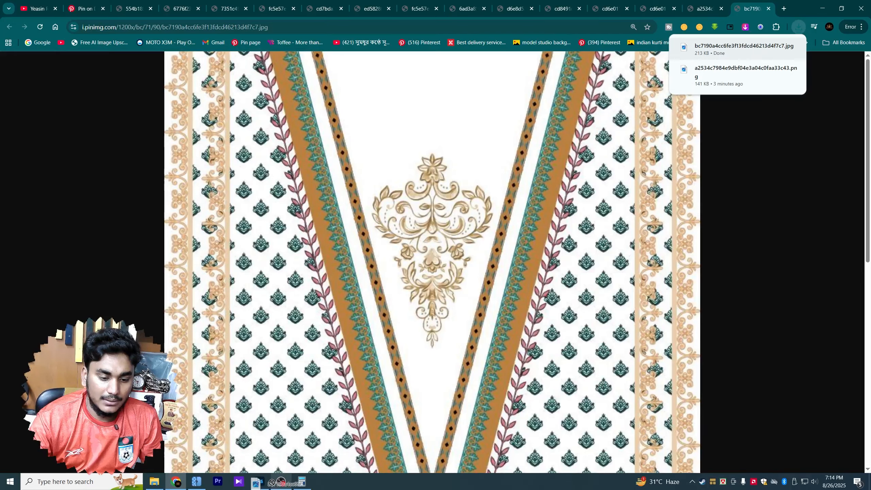
left_click_drag(193, 481, 267, 334)
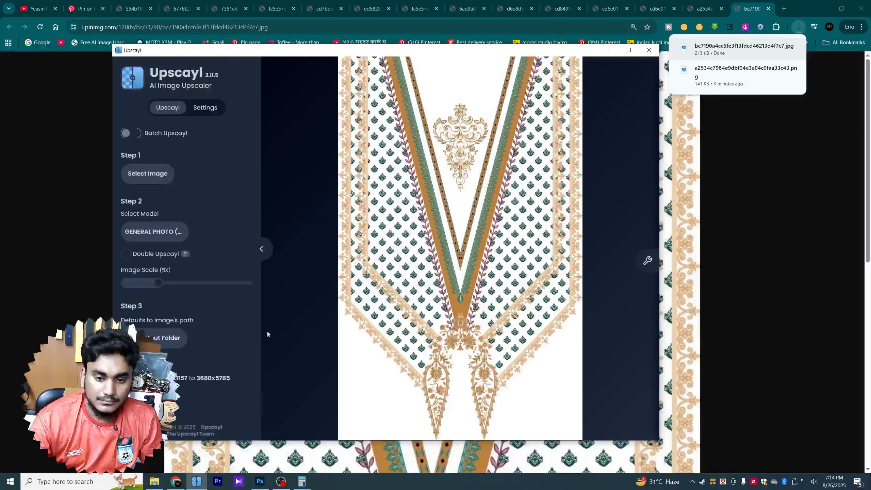
left_click(146, 398)
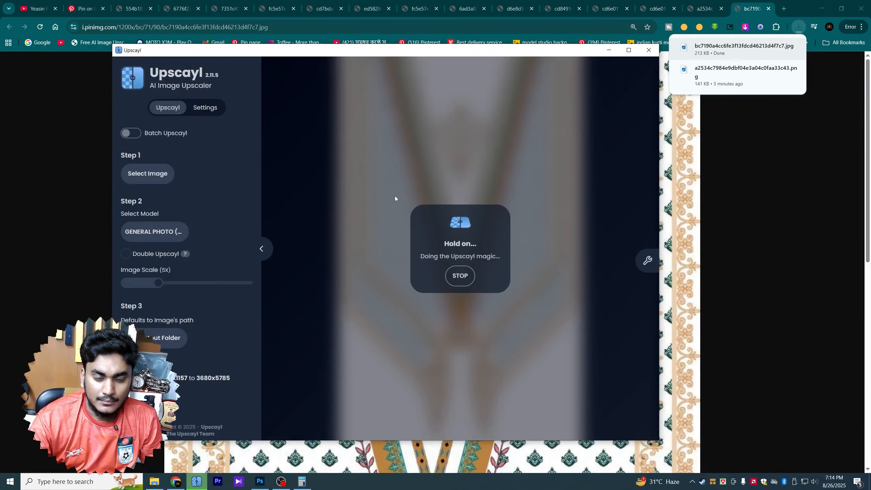
Step: Switch to Pinterest and look through related neckline and panel pins, checking them against the design in Photoshop
left_click(76, 7)
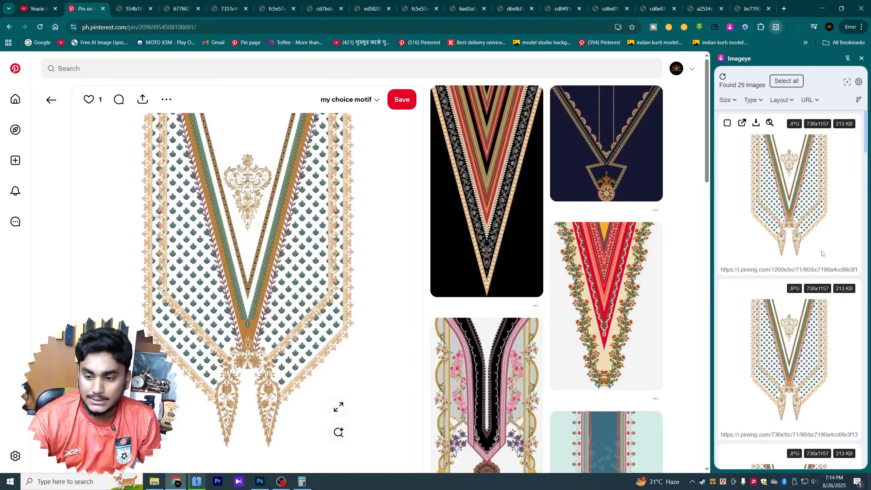
left_click(861, 57)
scroll(156, 135, "down", 8)
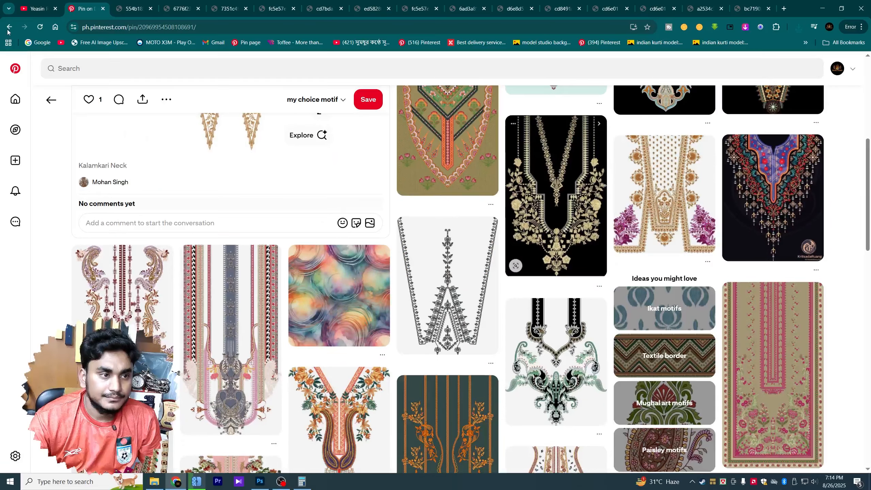
left_click(223, 268)
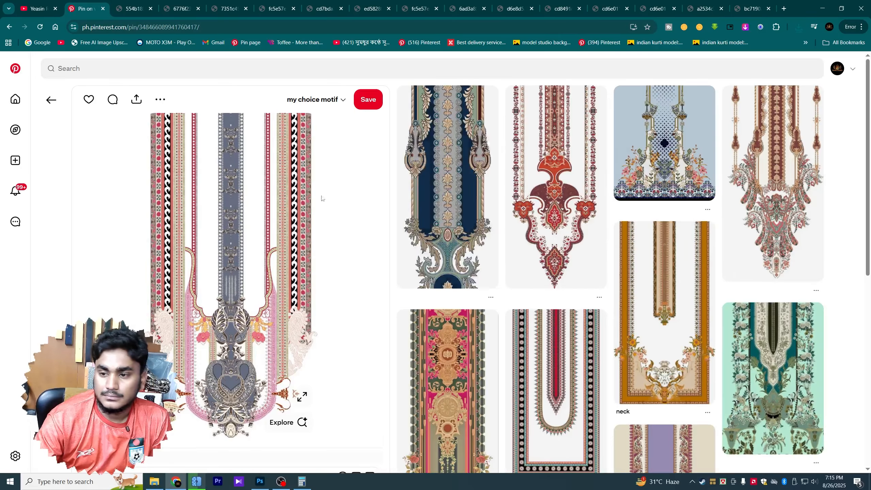
left_click(175, 481)
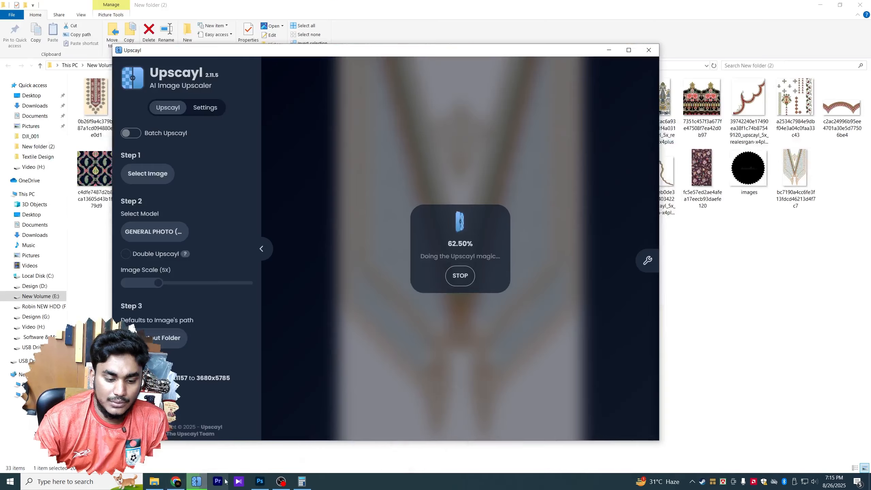
left_click(260, 482)
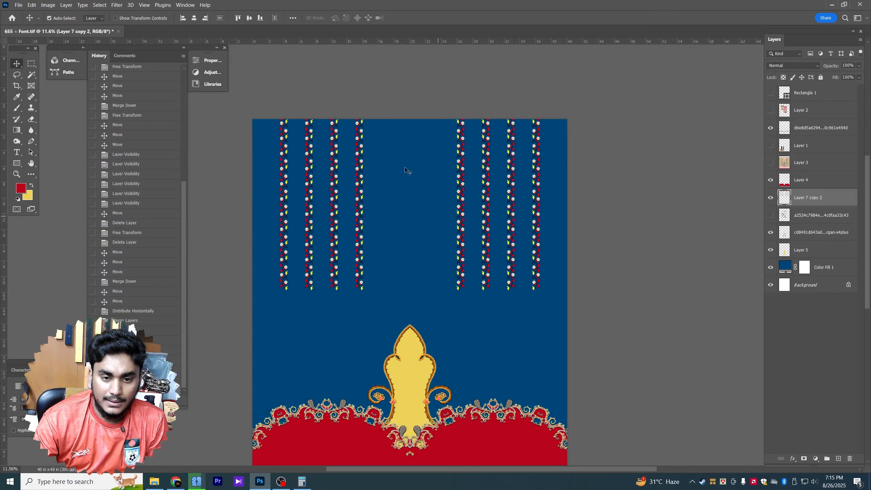
left_click(175, 481)
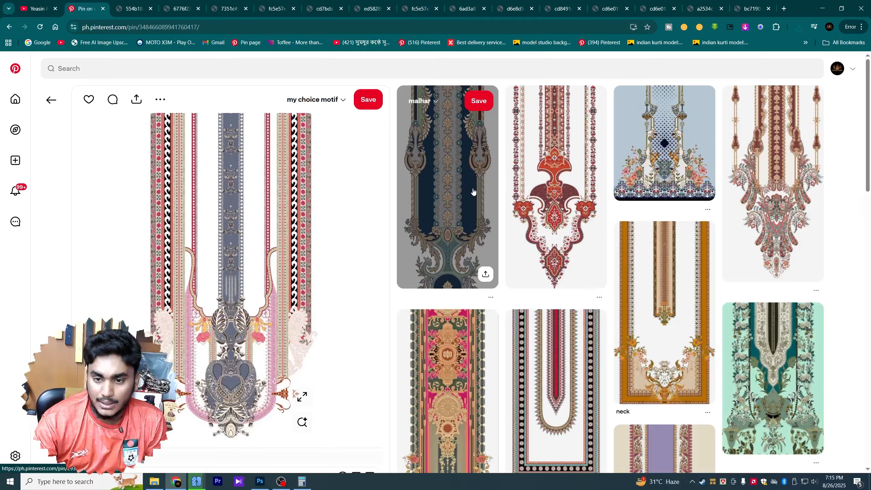
left_click(750, 200)
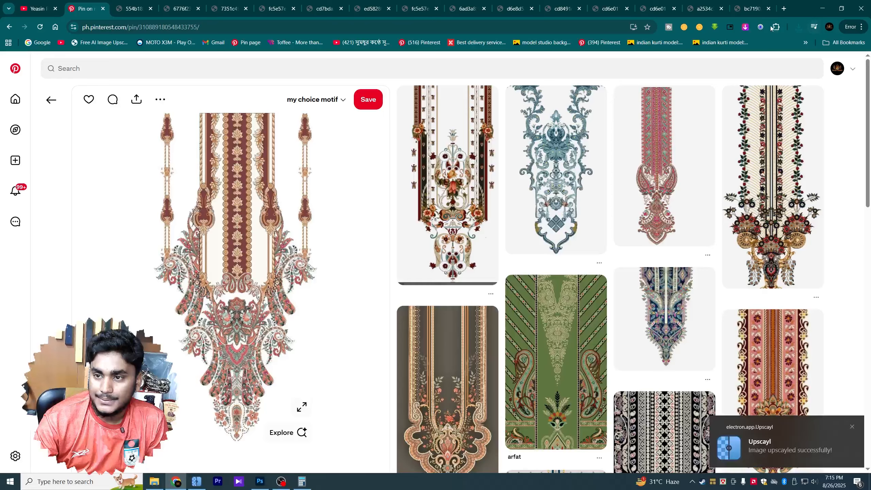
left_click(798, 27)
left_click(788, 62)
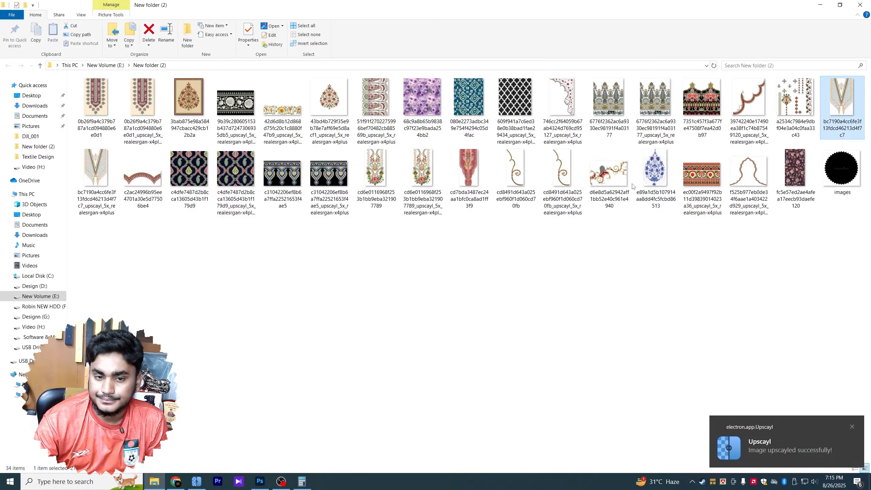
left_click_drag(839, 102, 336, 290)
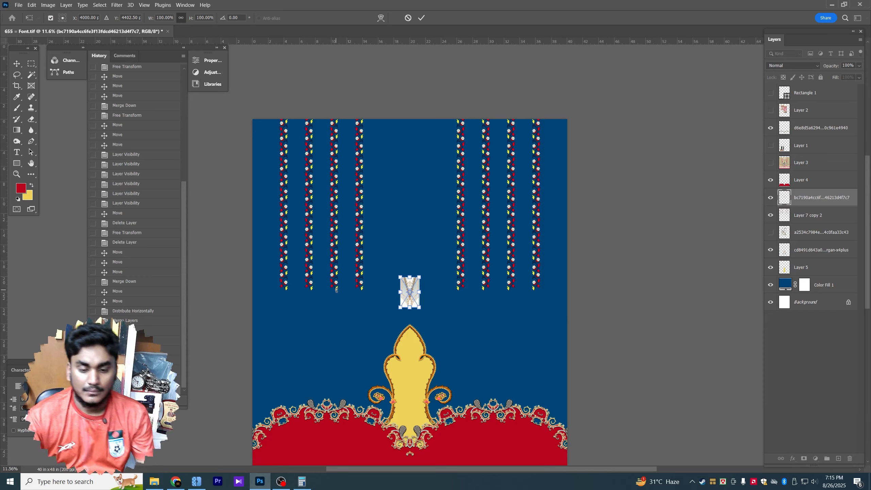
key("Return")
Step: Place the 5x upscaled V-neckline image from New folder (2) into the Photoshop panel design and scale it down around its centre
left_click(175, 481)
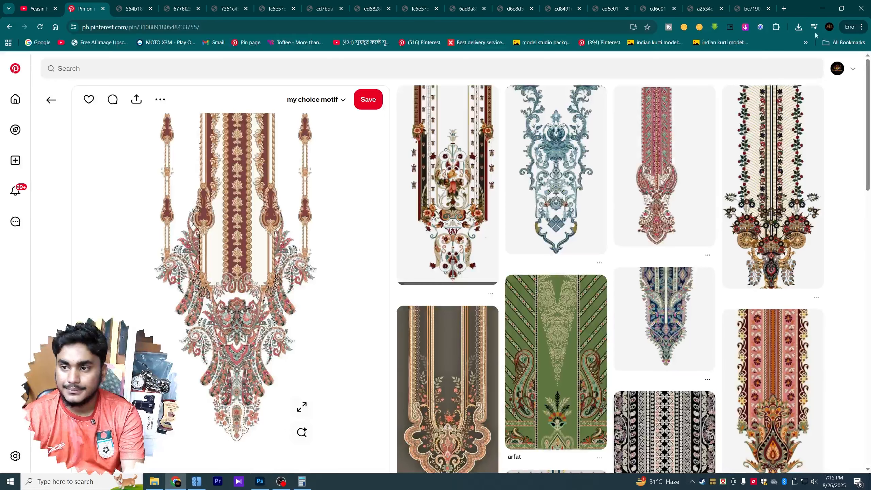
left_click(798, 27)
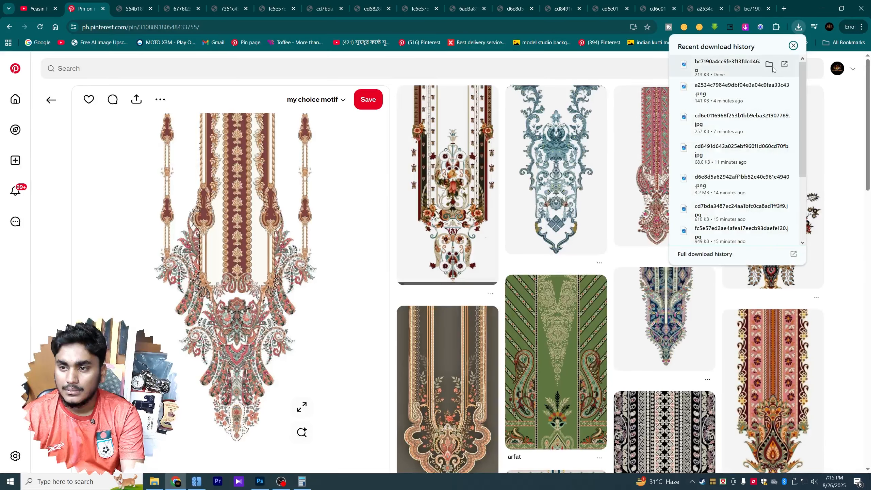
left_click(769, 65)
left_click_drag(96, 168, 408, 209)
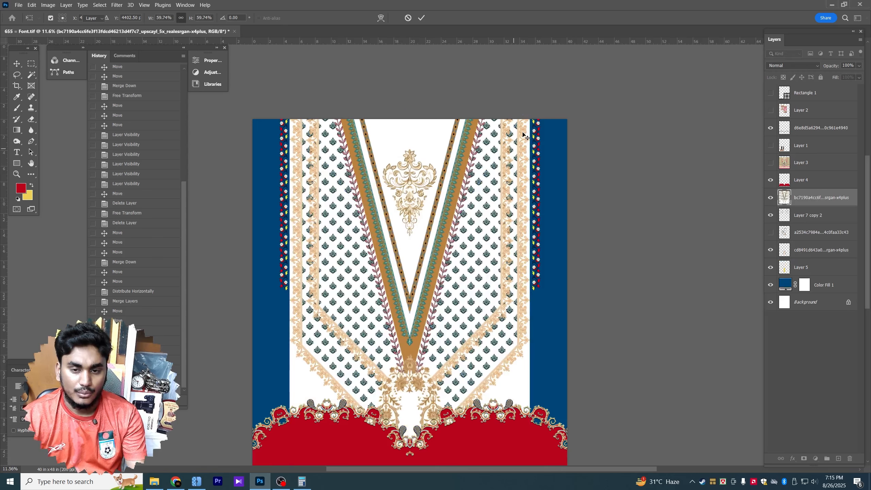
left_click_drag(536, 101, 492, 162)
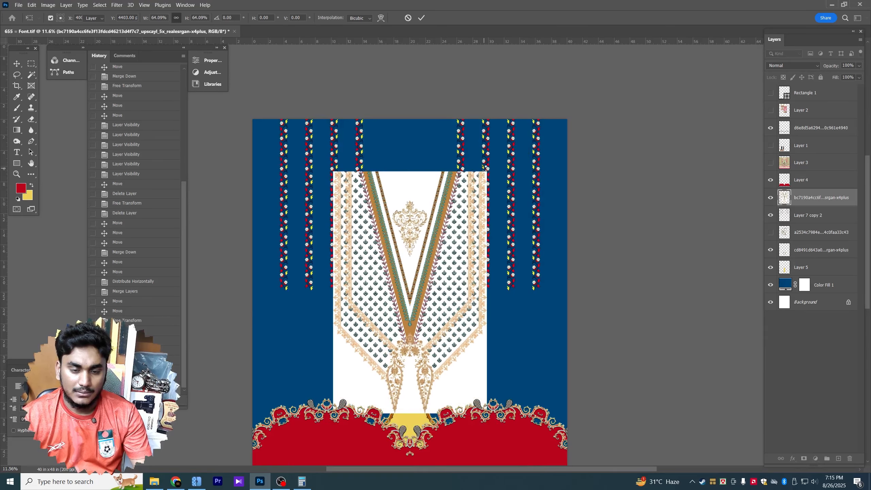
key("Return")
Step: Remove all white background areas from the neckline layer using a Magic Wand selection extended with Similar
key("w")
left_click(419, 195)
right_click(418, 194)
left_click(432, 287)
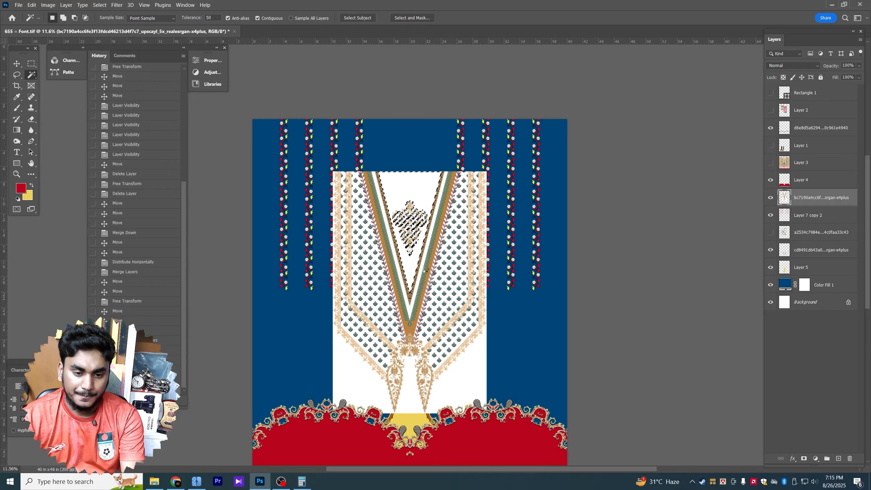
key("Delete")
key("ctrl+d")
Step: Align the neckline to the canvas's horizontal centre and top edge, and defringe its edges
key("v")
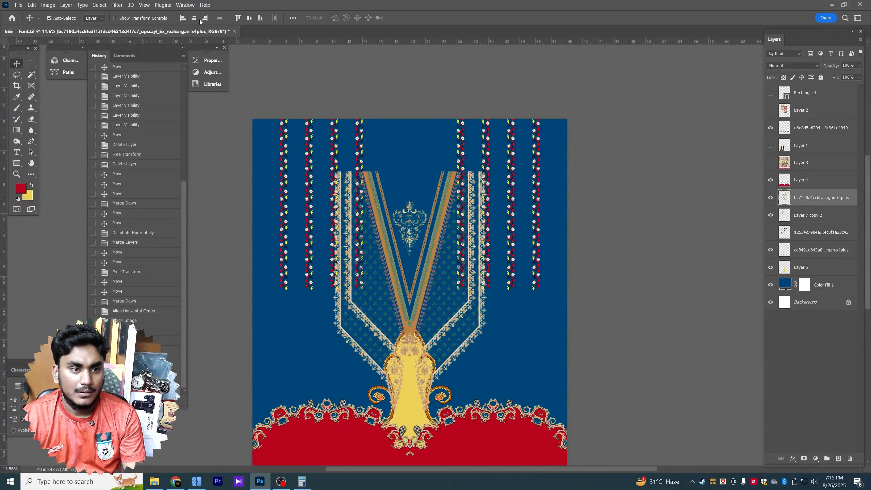
scroll(464, 181, "up", 6)
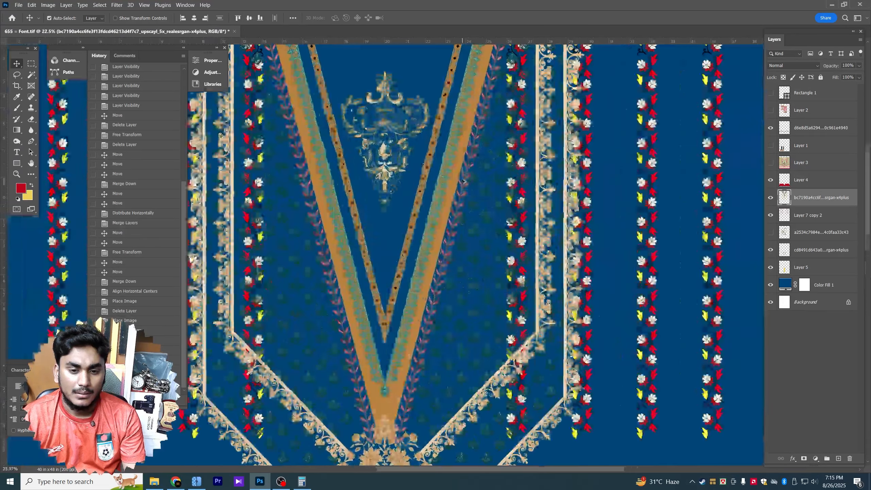
scroll(463, 180, "up", 5)
left_click(66, 5)
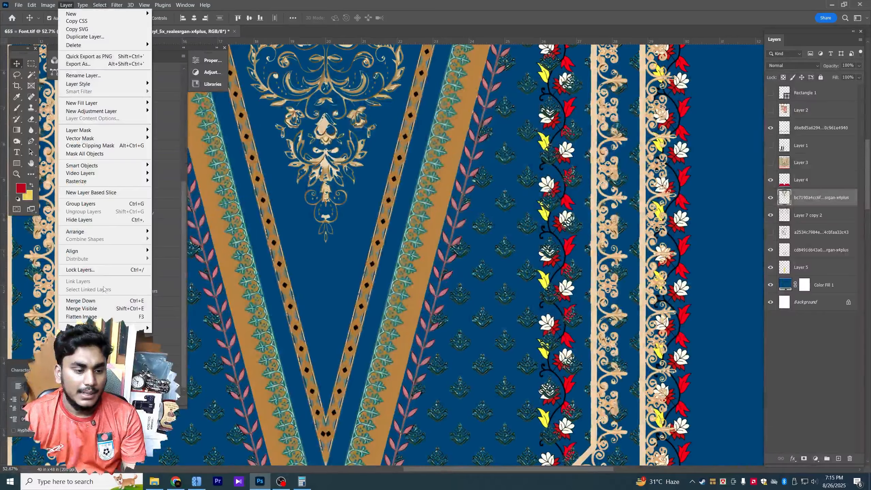
mouse_move(102, 327)
left_click(182, 336)
key("Return")
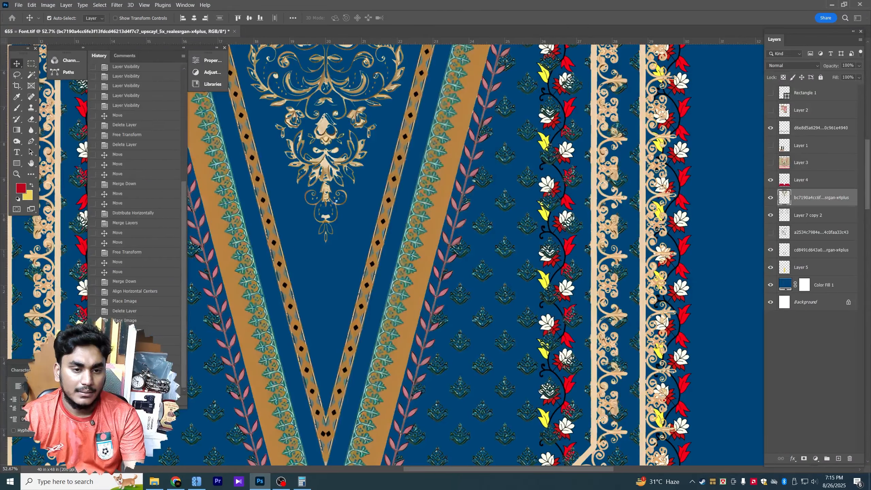
Step: Lasso and delete the scroll ornament and its remnants inside the neckline's V opening
key("ctrl+minus")
key("ctrl+minus")
key("ctrl+minus")
key("l")
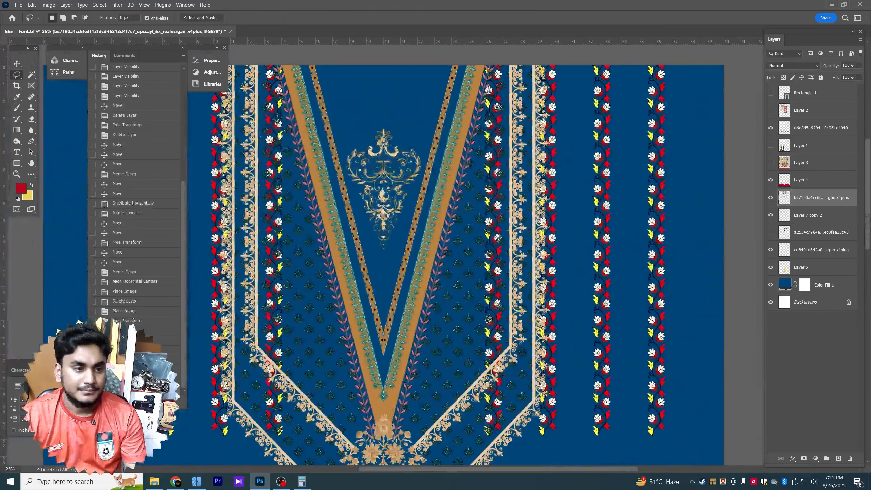
scroll(317, 136, "up", 5)
mouse_move(368, 135)
left_mouse_down()
mouse_move(364, 201)
mouse_move(388, 256)
mouse_move(431, 316)
mouse_move(473, 254)
mouse_move(485, 199)
mouse_move(448, 109)
mouse_move(425, 114)
left_mouse_up()
key("Delete")
key("ctrl+d")
mouse_move(445, 285)
left_mouse_down()
mouse_move(433, 358)
mouse_move(415, 275)
left_mouse_up()
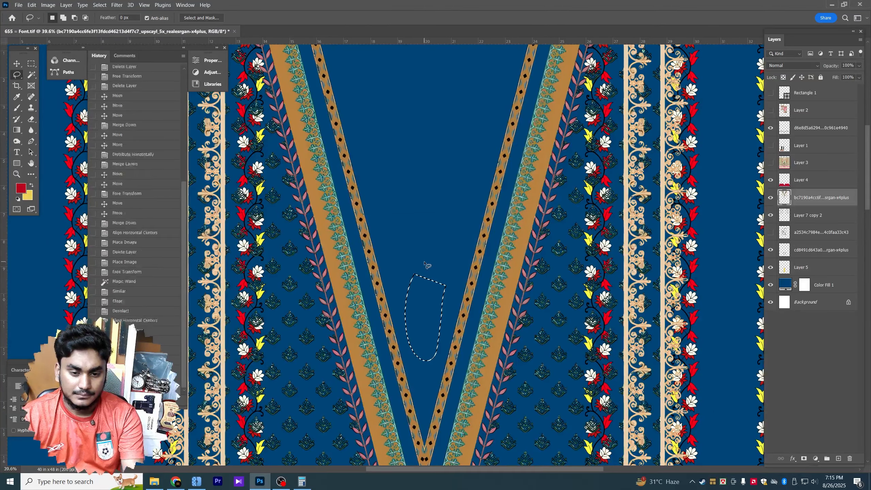
scroll(414, 262, "down", 9)
key("ctrl+d")
Step: Scale the neckline down slightly with Free Transform and centre it horizontally on the canvas
left_click(17, 64)
scroll(418, 262, "down", 2)
key("ctrl+t")
left_click_drag(503, 410, 486, 383)
key("Return")
Step: Clear the innermost floral strips overlapped by the neckline from Layer 7 copy 2 using a rectangular selection
left_click(808, 215)
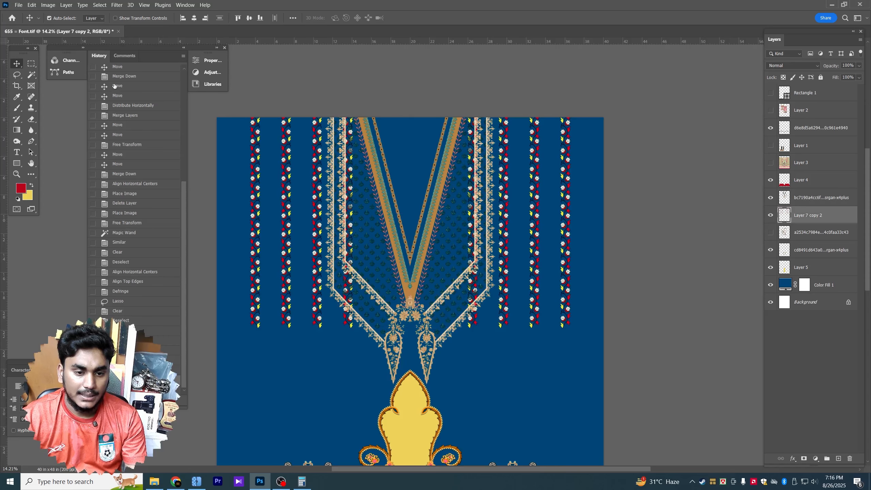
left_click(32, 64)
mouse_move(331, 108)
left_mouse_down()
mouse_move(535, 310)
mouse_move(502, 355)
mouse_move(487, 357)
left_mouse_up()
key("Delete")
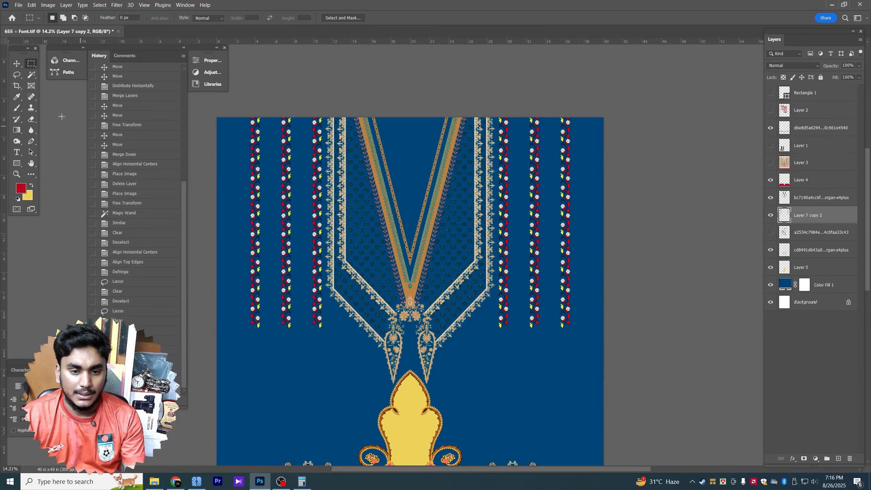
left_click(17, 63)
Step: Select the neckline layer and start a Pen path down the left inner border's edge and along its diagonal to the central flowers
scroll(442, 245, "down", 1)
scroll(442, 245, "up", 3)
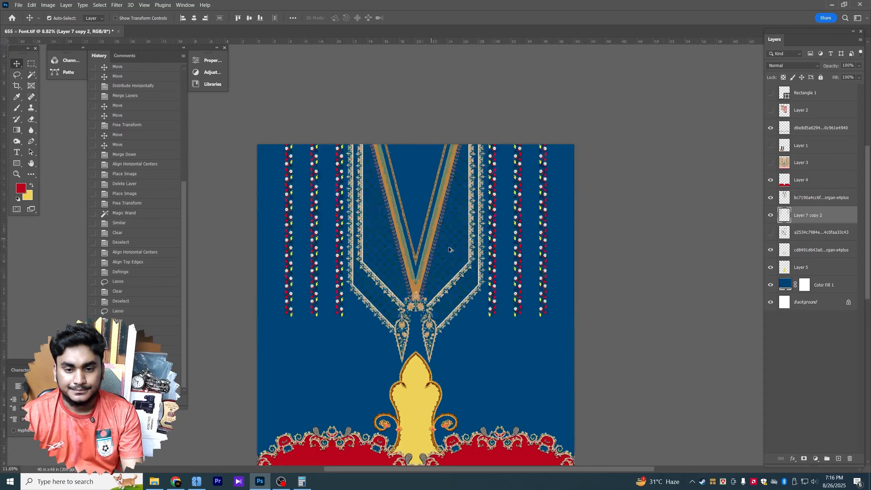
scroll(437, 242, "up", 2)
left_click(423, 238)
scroll(441, 348, "up", 6)
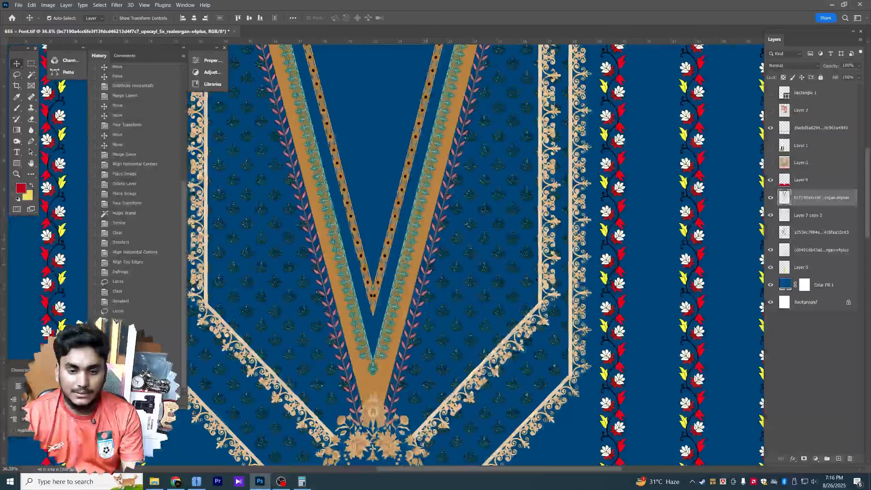
scroll(441, 348, "down", 3)
left_click_drag(409, 360, 405, 306)
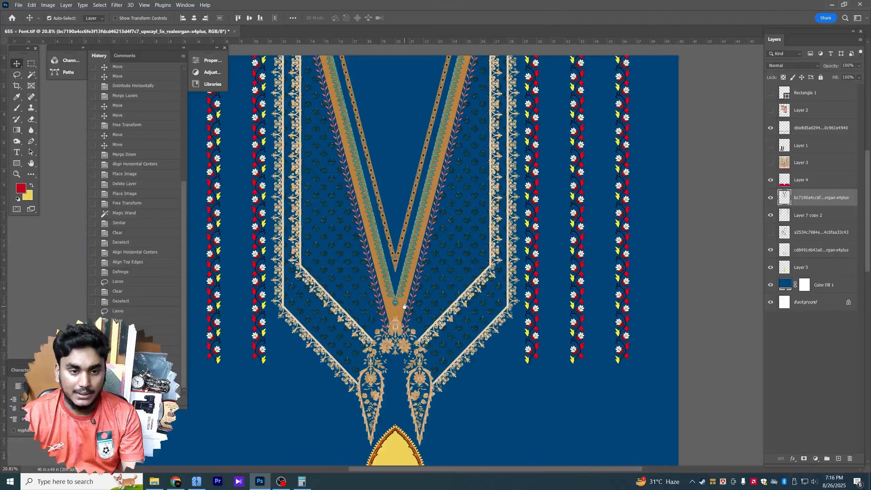
left_click_drag(319, 172, 313, 191)
key("p")
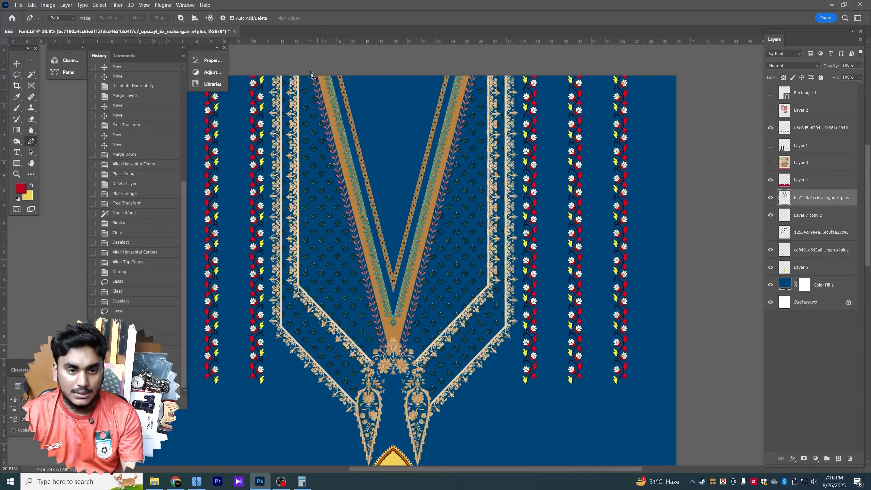
scroll(298, 94, "up", 3)
left_click(299, 91)
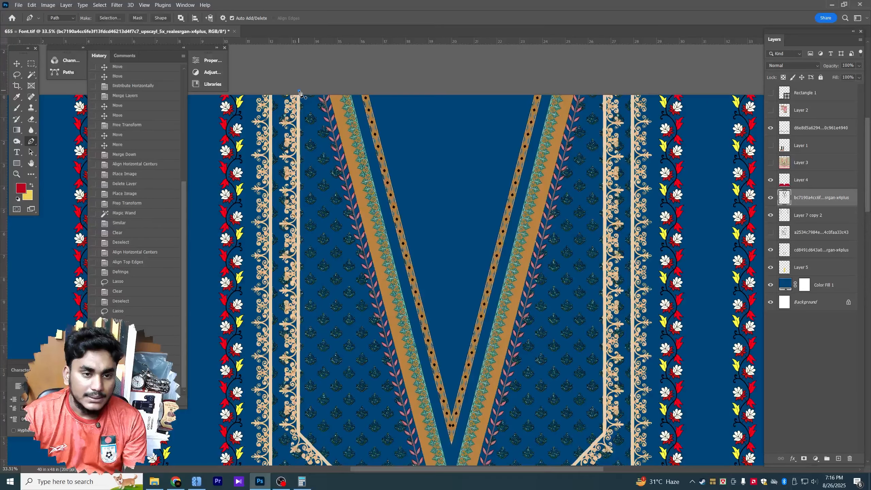
left_click(298, 435)
scroll(407, 335, "down", 5)
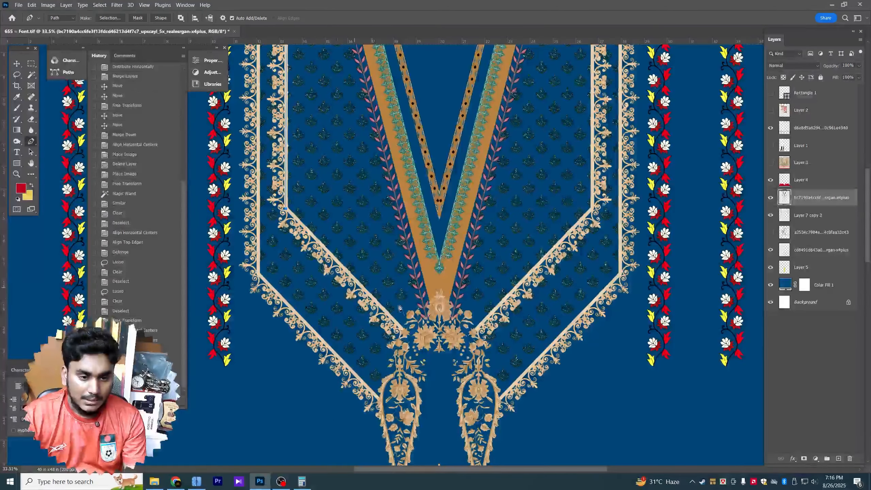
left_click(401, 331)
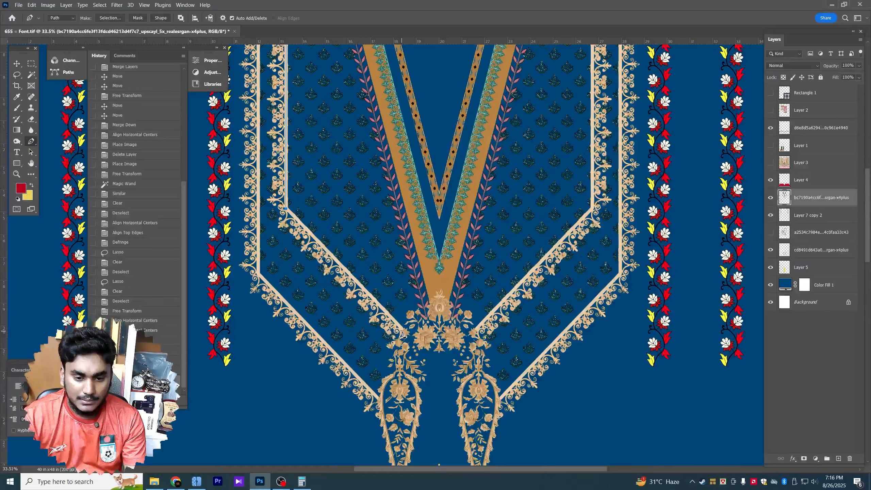
Step: Extend the Pen path through the left flower to the middle of the floral cluster
scroll(402, 333, "up", 1)
scroll(403, 335, "up", 2)
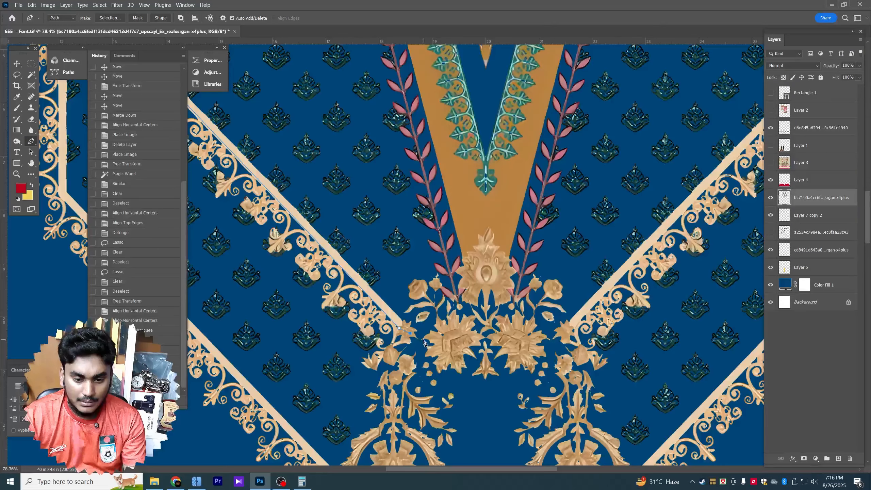
scroll(425, 343, "up", 3)
left_click_drag(438, 335, 458, 332)
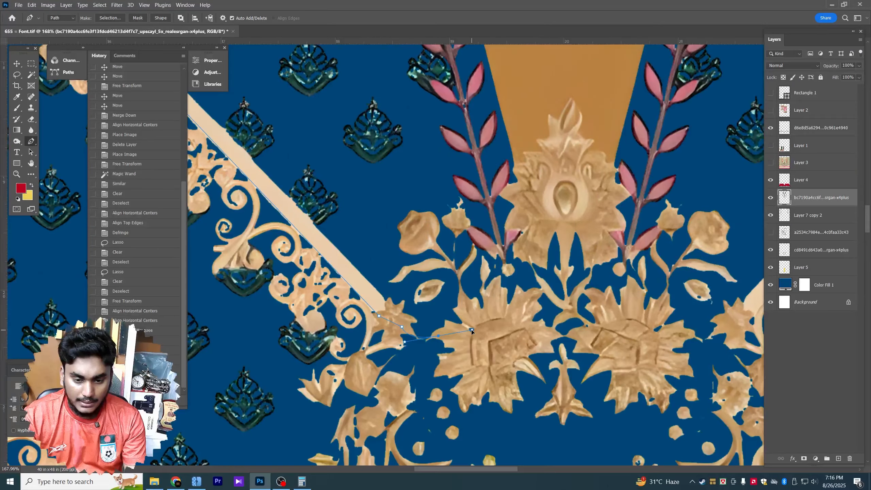
left_click(500, 352)
left_click_drag(555, 333, 561, 333)
left_click(580, 335)
Step: Extend the Pen path from the central cluster through the right flower to the start of the right inner diagonal border
scroll(593, 339, "down", 2)
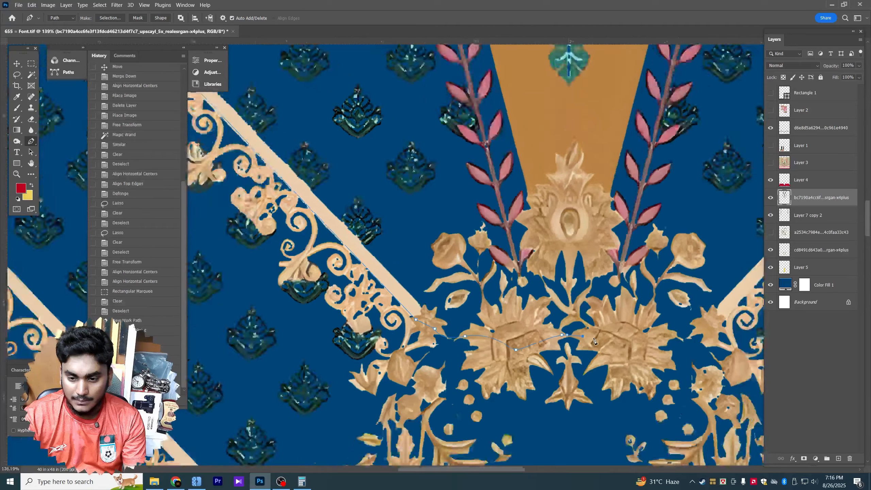
scroll(595, 341, "down", 3)
scroll(534, 333, "up", 4)
left_click(525, 331)
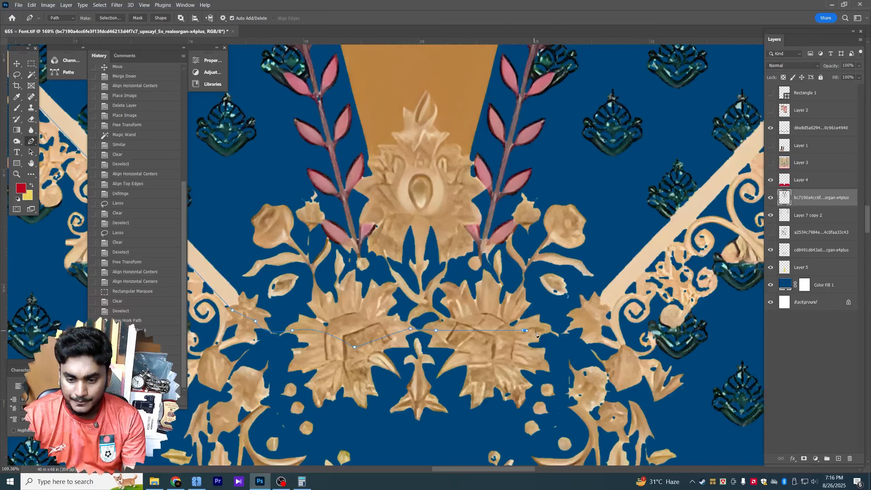
left_click(547, 328)
left_click(558, 336)
left_click(575, 326)
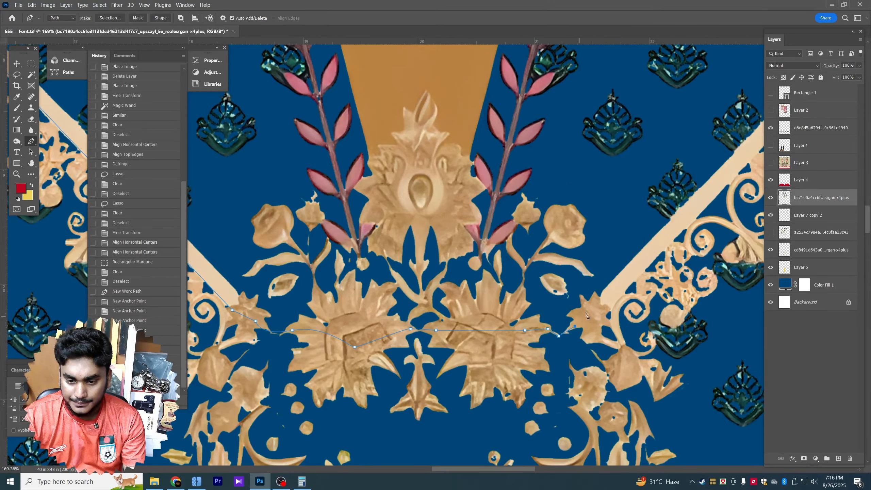
left_click(598, 307)
Step: Continue the Pen path along the right inner diagonal border and straight up the vertical border to just above the canvas
scroll(601, 299, "down", 5)
scroll(665, 216, "down", 5)
left_click_drag(728, 173, 529, 298)
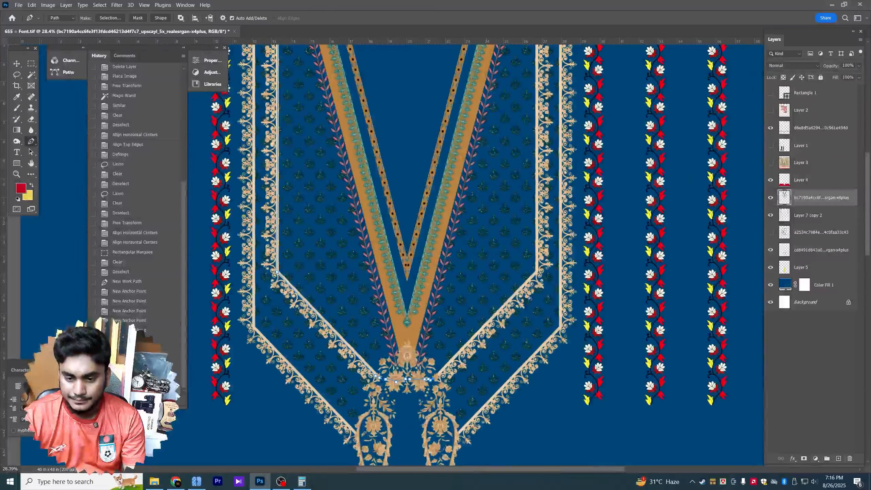
left_click(538, 273)
scroll(538, 149, "up", 4)
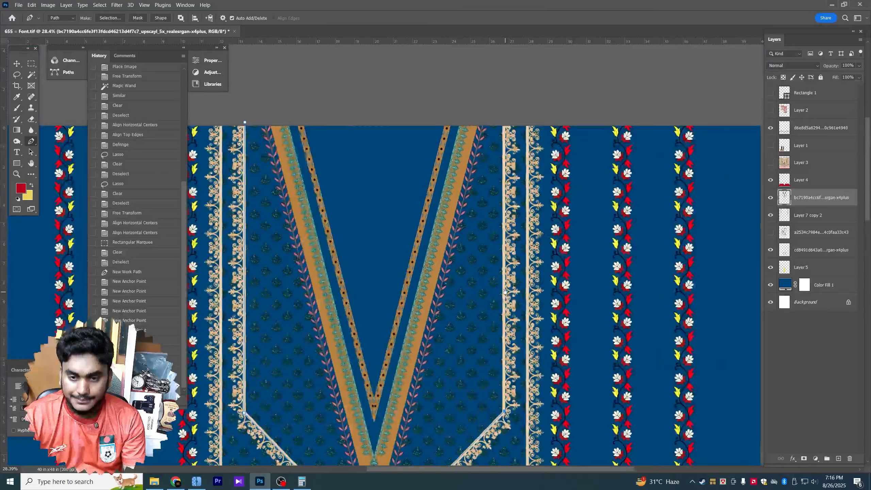
left_click(505, 113)
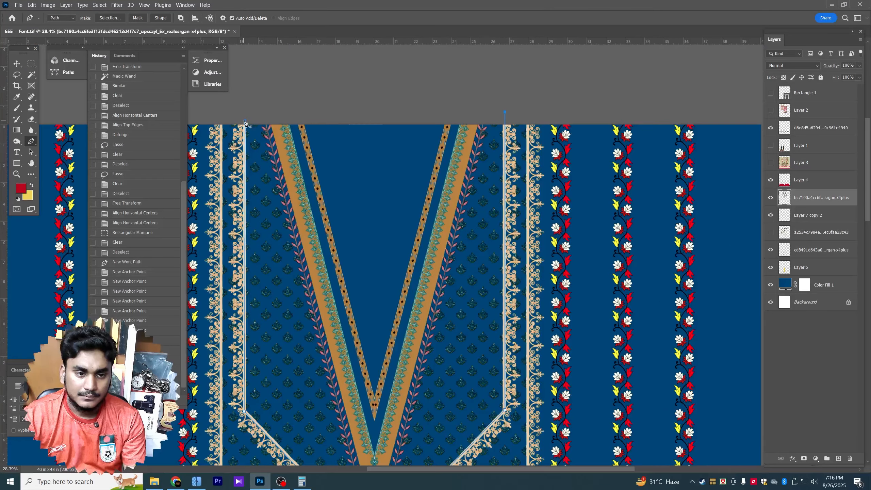
Step: Turn the path into a selection, fill it with the yellow background colour on a new layer above Color Fill 1, and deselect
right_click(385, 160)
left_click(401, 196)
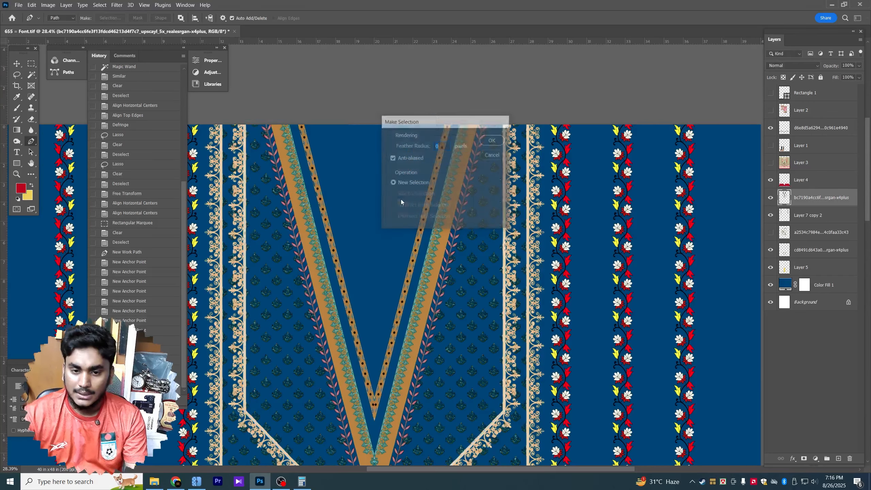
key("Return")
scroll(400, 199, "down", 4)
left_click(820, 284)
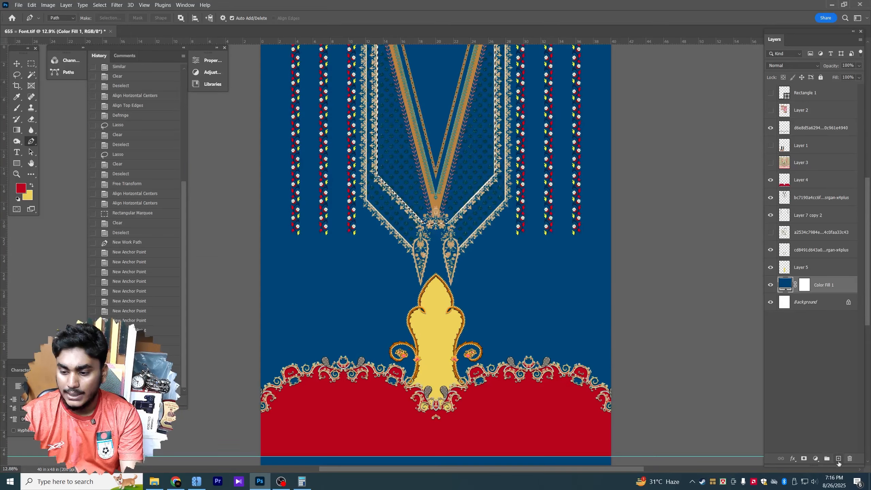
left_click(838, 458)
key("ctrl+BackSpace")
key("ctrl+d")
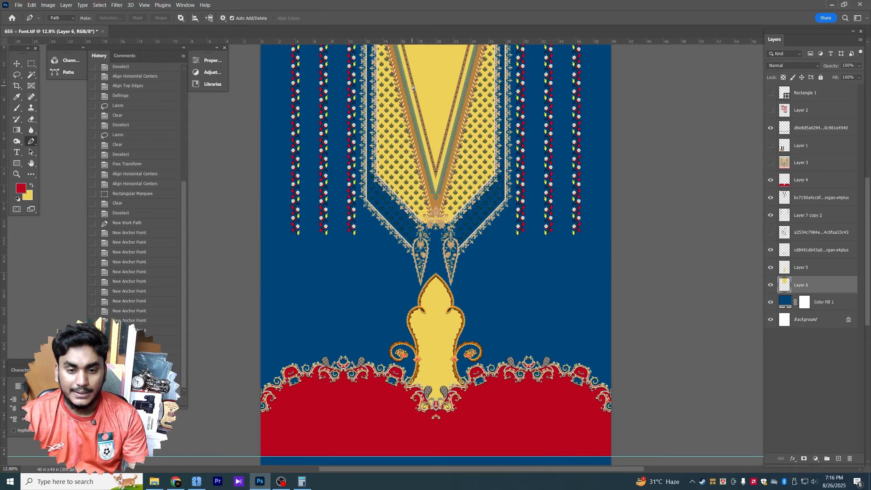
scroll(438, 106, "up", 4)
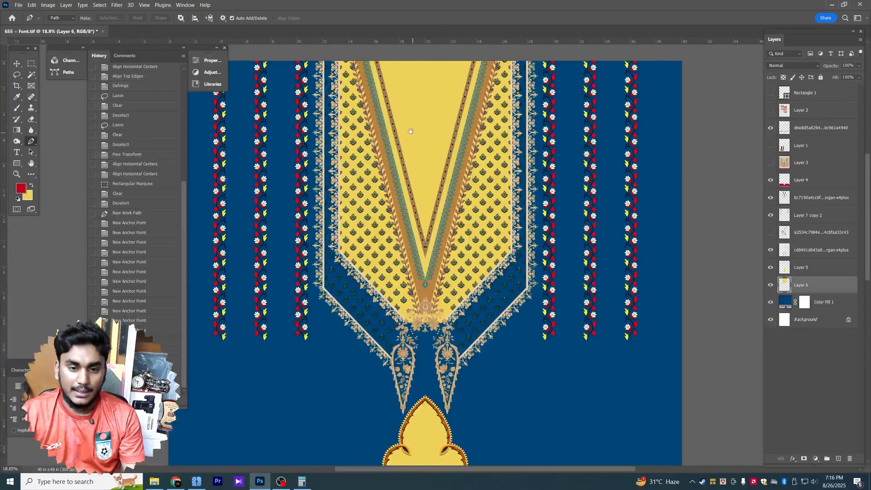
left_click(368, 84)
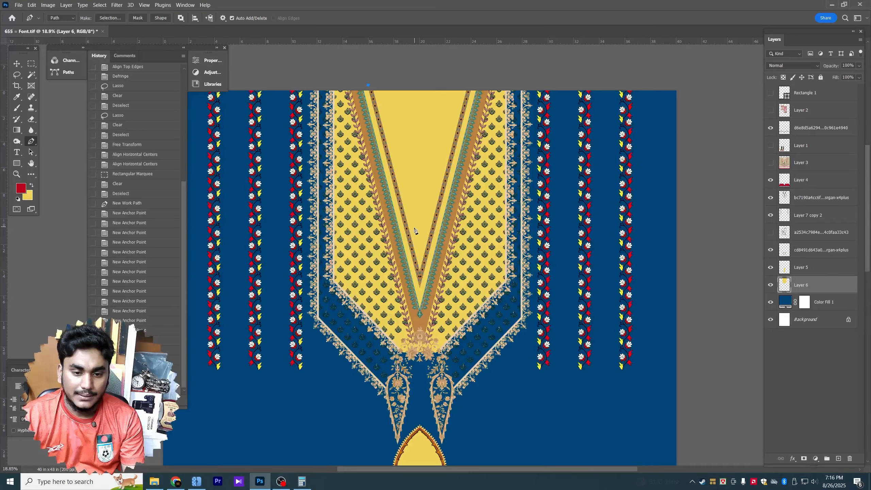
key("ctrl+z")
left_click(356, 86)
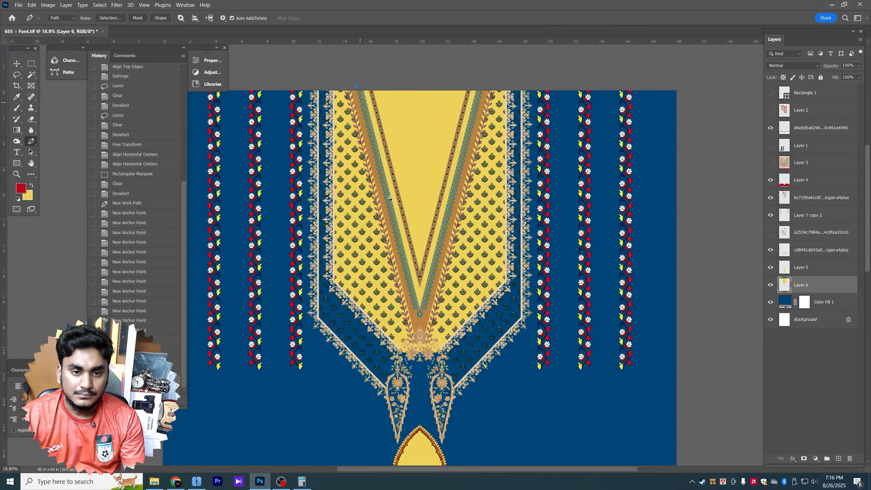
left_click(418, 320)
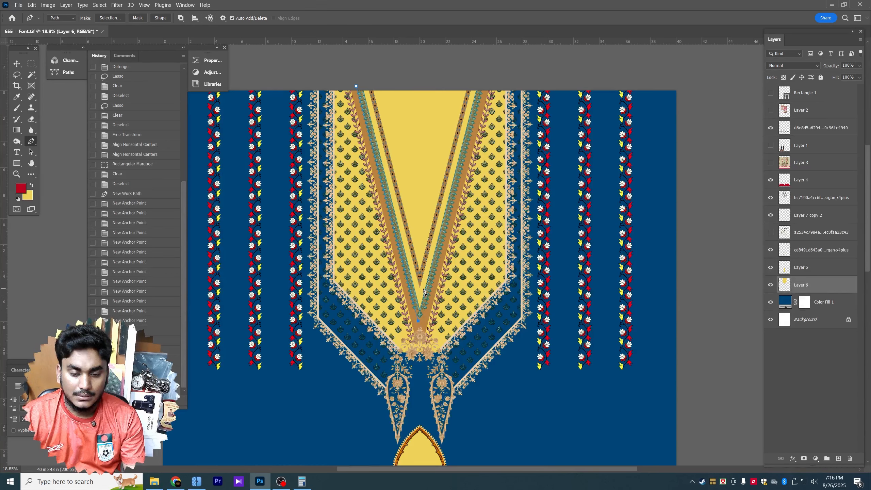
key("ctrl+z")
key("ctrl+z")
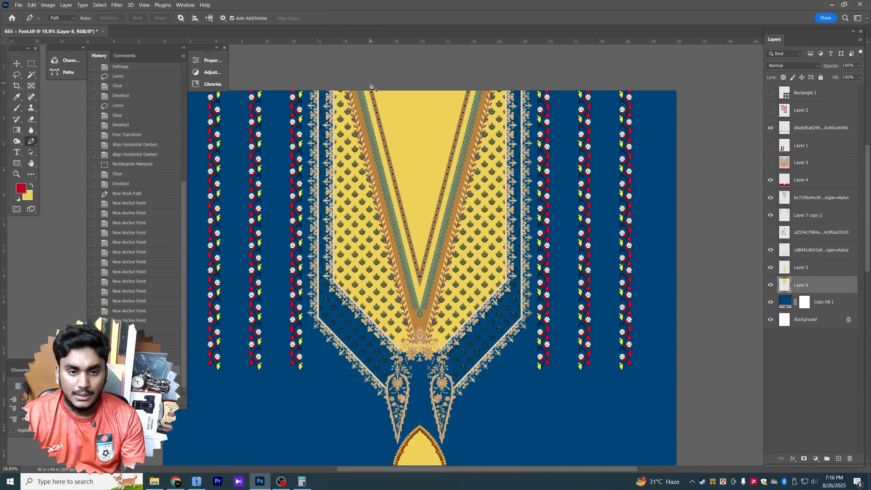
left_click(367, 85)
left_click(420, 276)
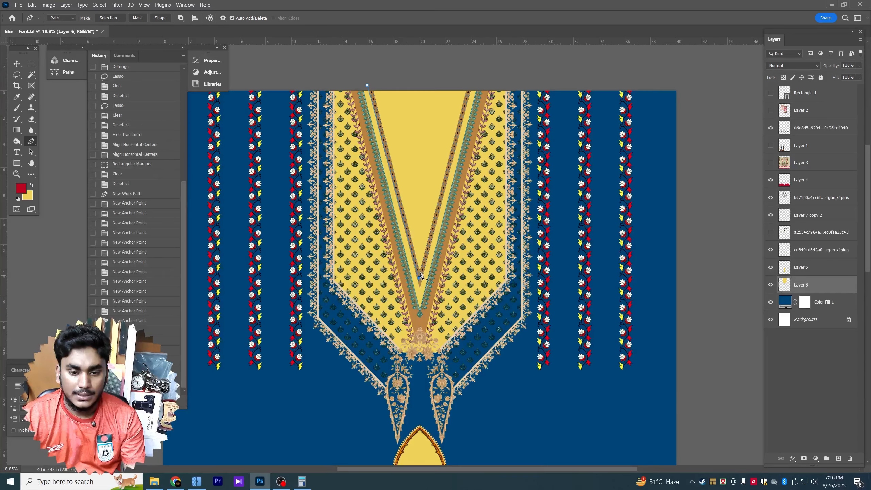
key("ctrl+z")
key("ctrl+z")
Step: Trace the innermost V of the neckline with a closed triangular Pen path and turn it into a selection
left_click(369, 88)
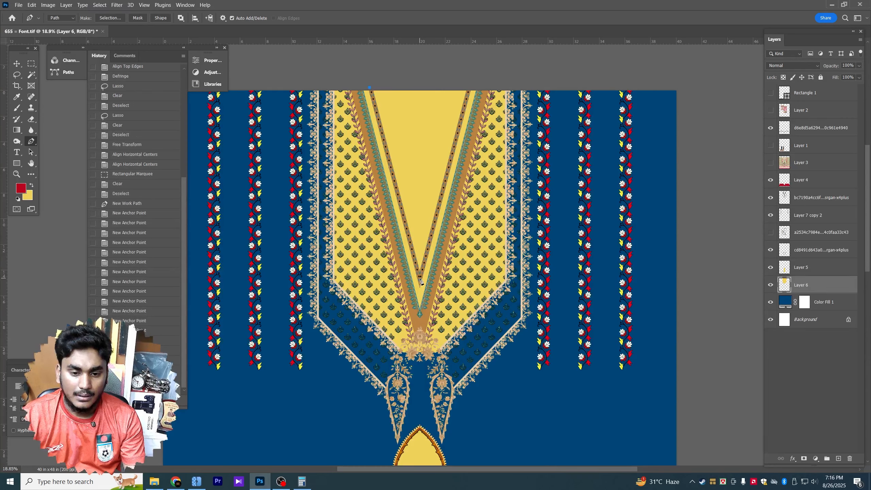
left_click(420, 278)
left_click(468, 85)
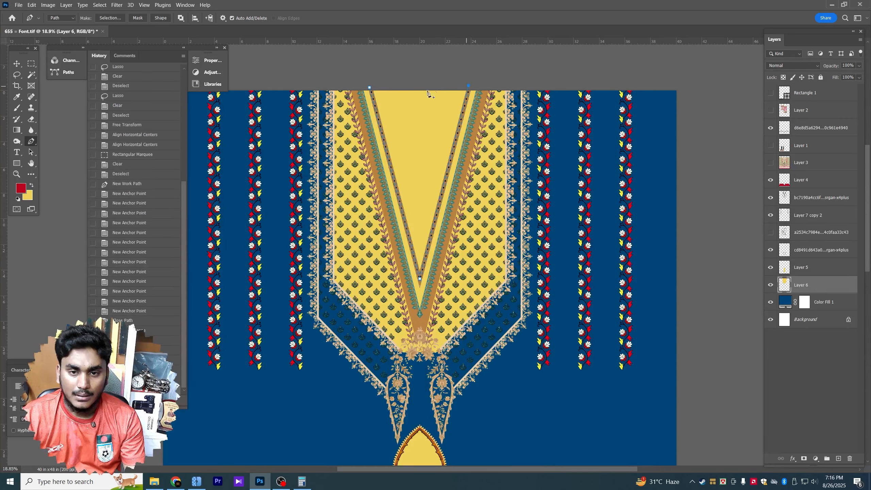
right_click(394, 89)
right_click(379, 116)
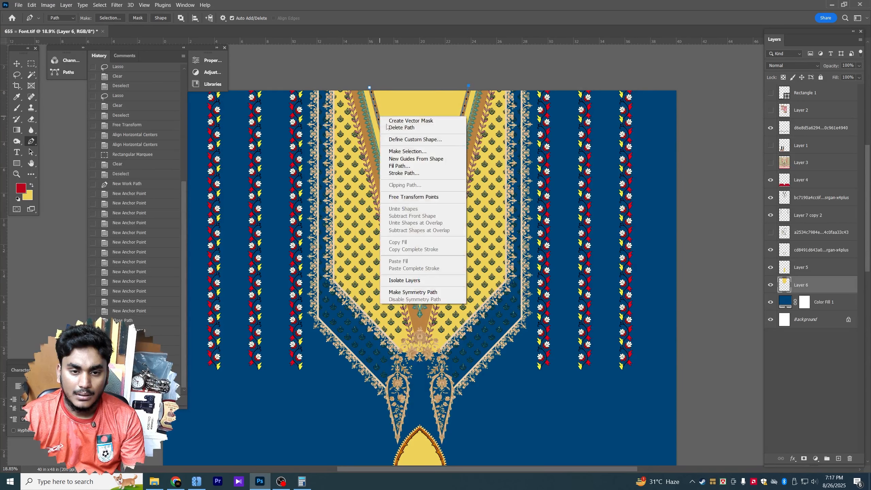
left_click(401, 152)
key("Return")
Step: Sample the hem panel's red as the background colour, fill the selected V opening with it on Layer 6, and deselect
scroll(74, 227, "down", 4)
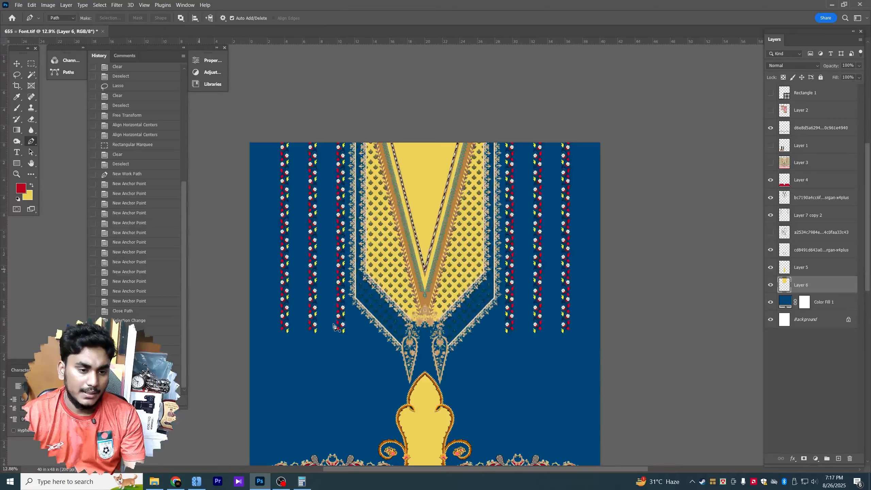
left_click_drag(395, 363, 396, 207)
left_click(31, 185)
left_click(28, 195)
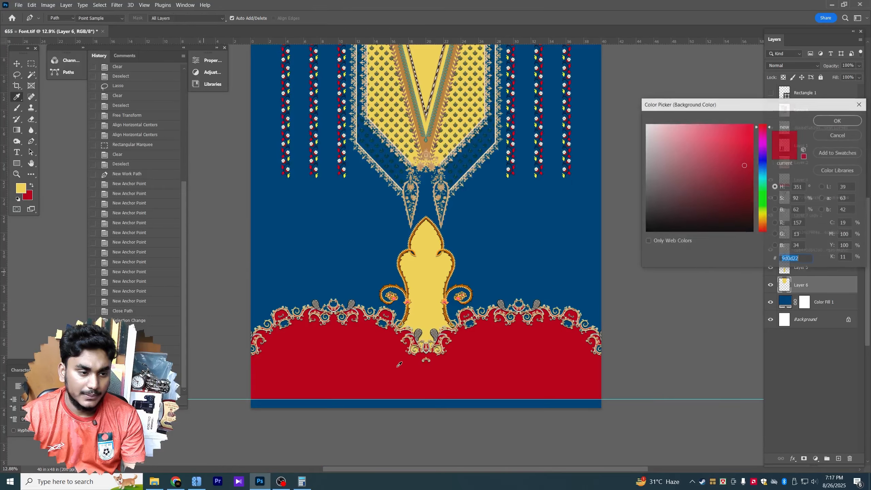
key("Return")
key("ctrl+BackSpace")
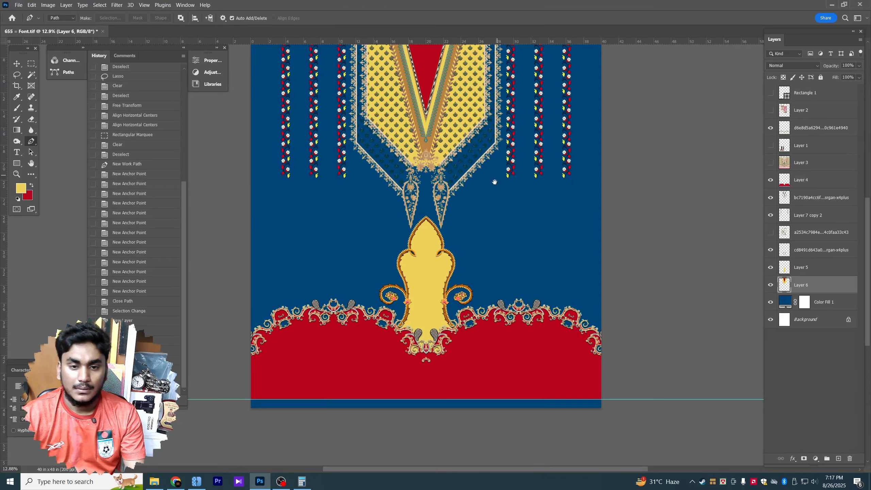
left_click_drag(493, 181, 483, 248)
key("ctrl+d")
Step: Examine the yellow and red fills against the neckline's borders, leaf vines and small motifs up close
scroll(362, 206, "up", 6)
scroll(363, 206, "up", 2)
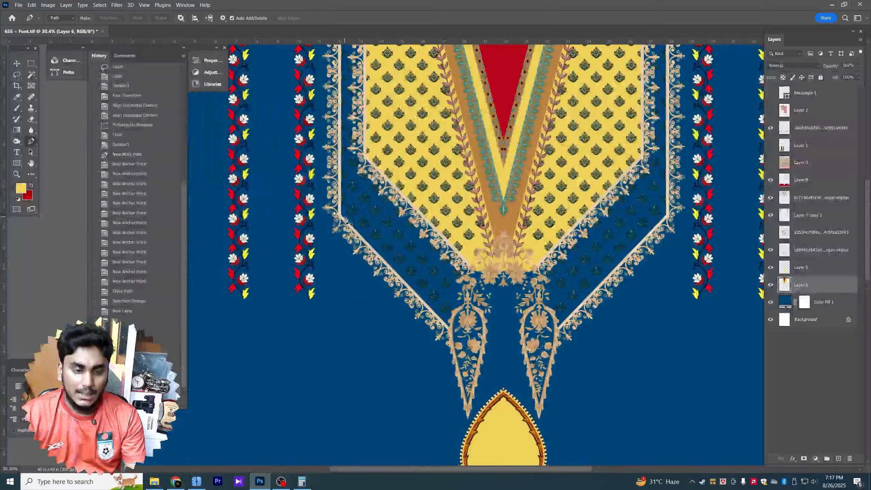
key("v")
left_click(340, 204)
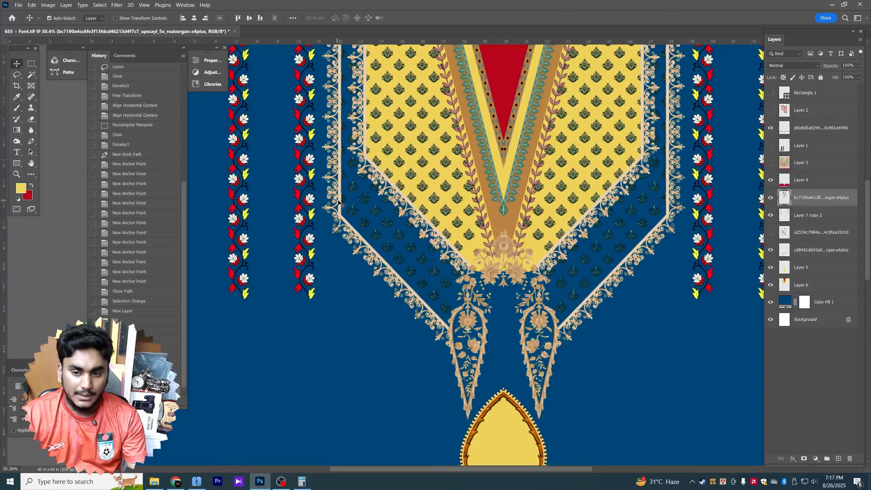
scroll(413, 140, "up", 2)
scroll(414, 141, "up", 5)
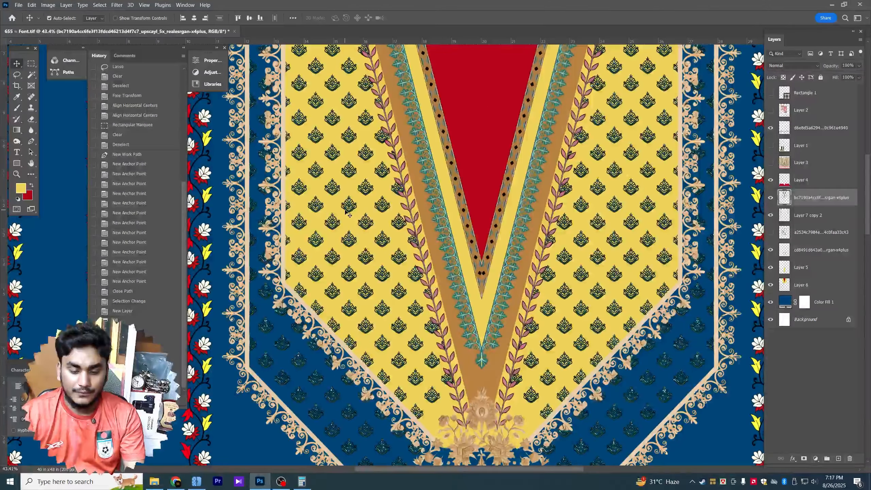
scroll(397, 225, "down", 8)
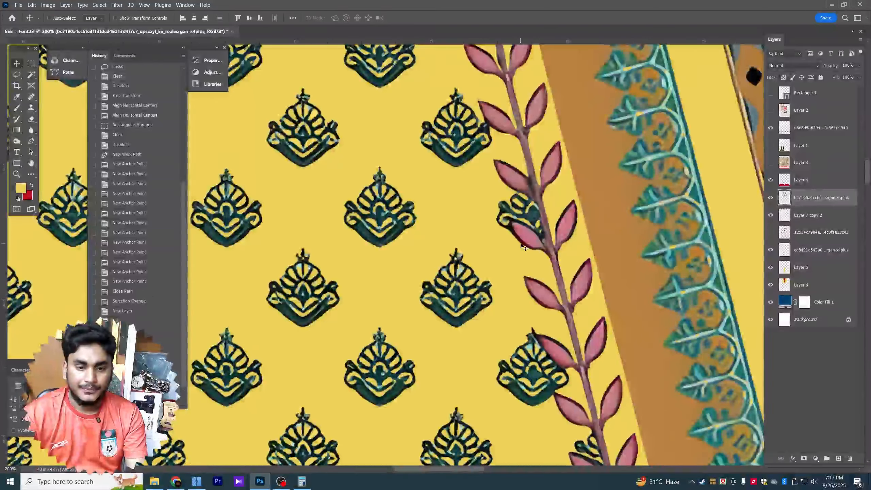
scroll(360, 334, "up", 3)
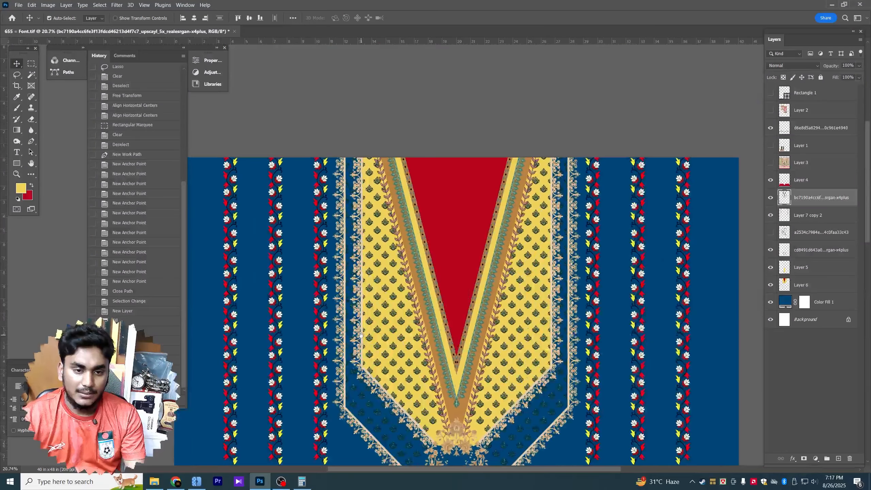
Step: Select the Color Fill 1 layer and start a Pen path down the left outer border and along its diagonal to the left teardrop ornament
left_click(346, 238)
key("p")
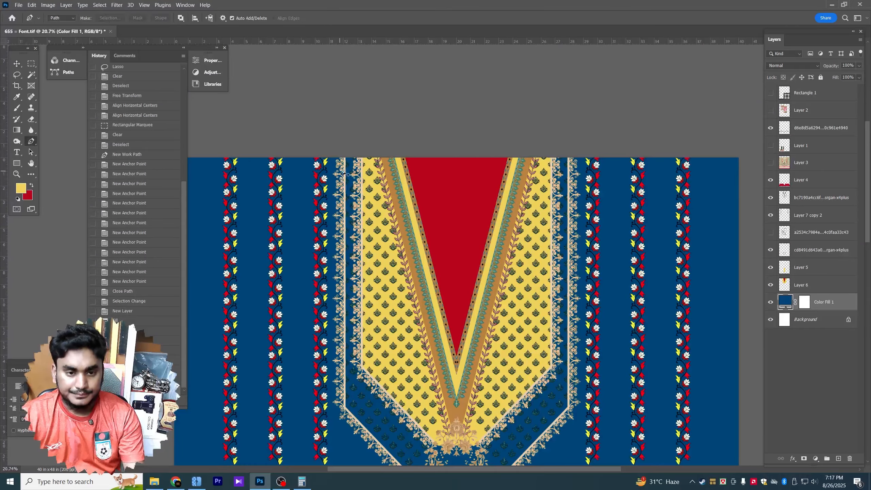
left_click(344, 154)
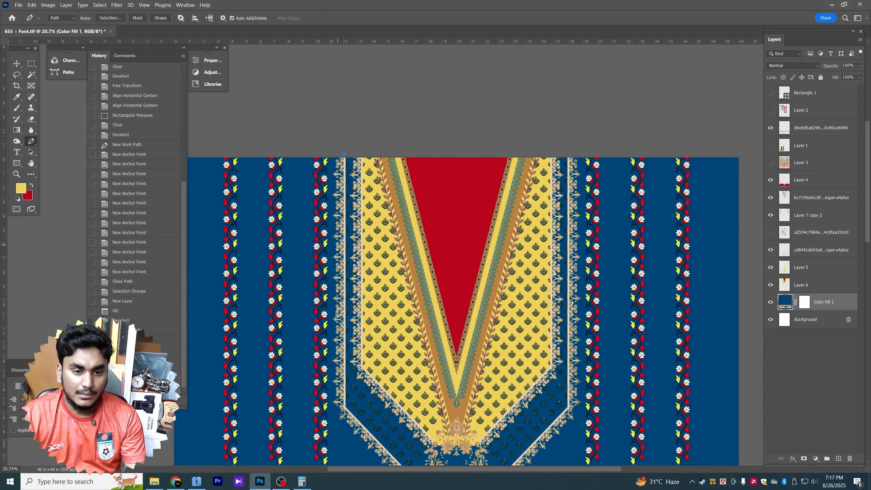
left_click(345, 409)
scroll(384, 275, "down", 5)
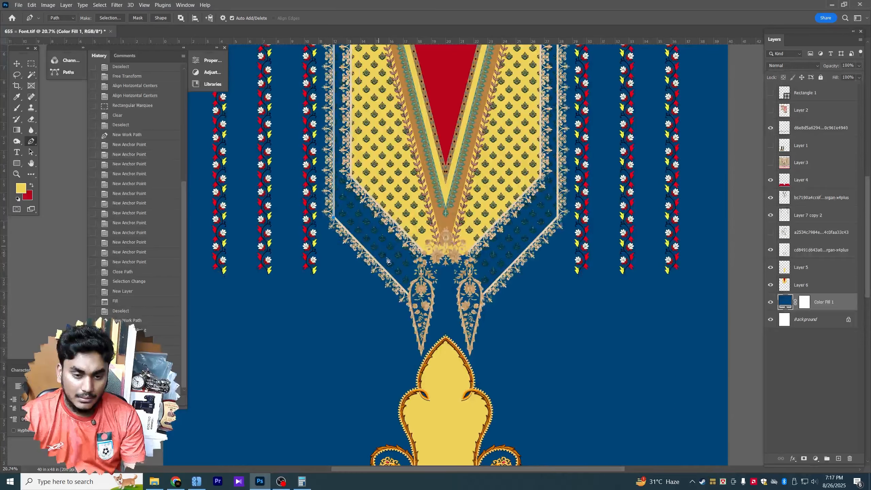
left_click(409, 298)
Step: Extend the Pen path up the left teardrop ornament and its flowers to the lower end of the inner diagonal border
scroll(409, 298, "up", 5)
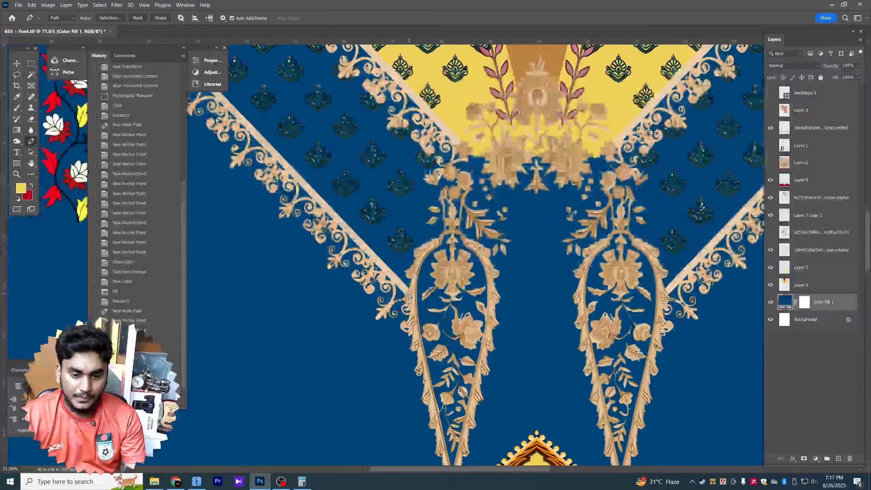
scroll(426, 259, "down", 3)
scroll(417, 298, "up", 5)
left_click(439, 227)
left_click(438, 213)
left_click(423, 206)
left_click(417, 176)
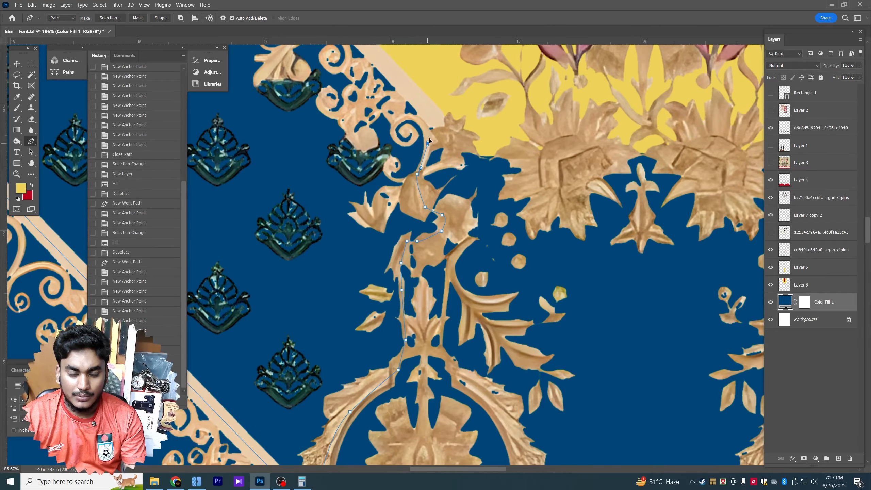
left_click(426, 148)
Step: Finish the path up the left inner border to above the canvas and turn the band between both borders into a selection
scroll(427, 147, "down", 2)
left_click_drag(427, 147, 420, 253)
scroll(420, 253, "down", 5)
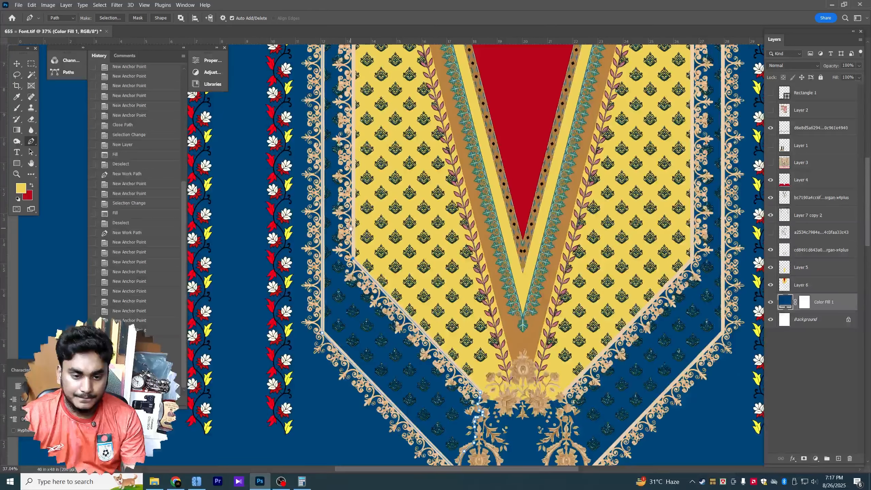
scroll(342, 194, "up", 4)
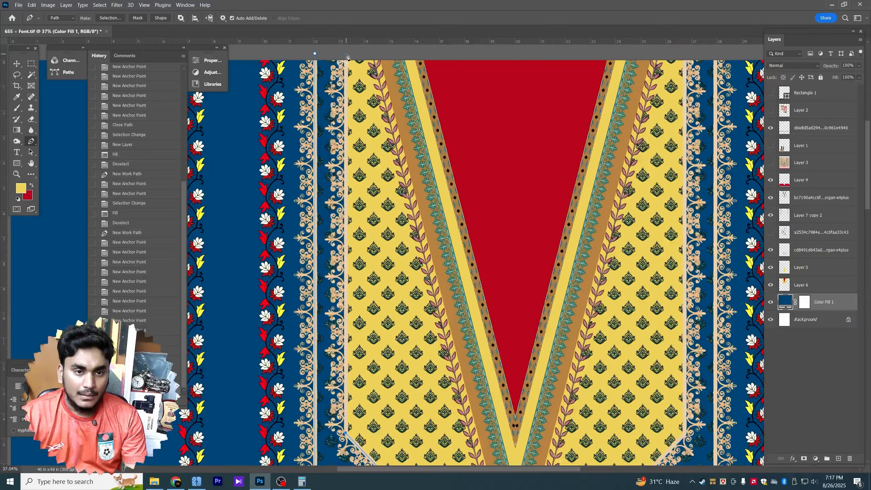
right_click(315, 78)
left_click(331, 125)
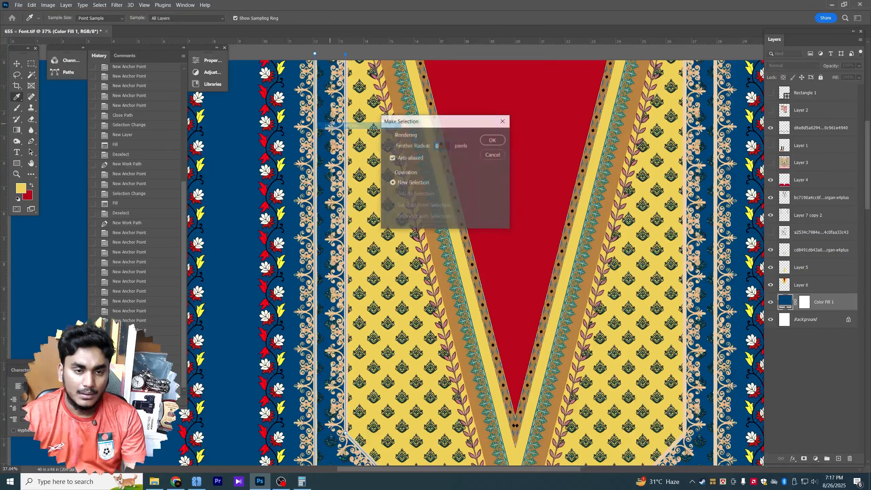
key("Return")
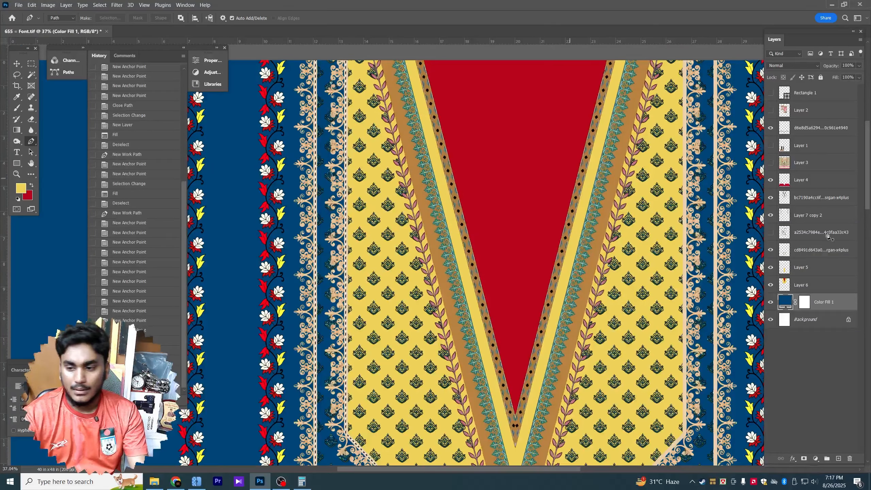
Step: Select Layer 6, the fill layer directly above the blue Color Fill 1
key("alt+bracketright")
scroll(452, 254, "down", 2)
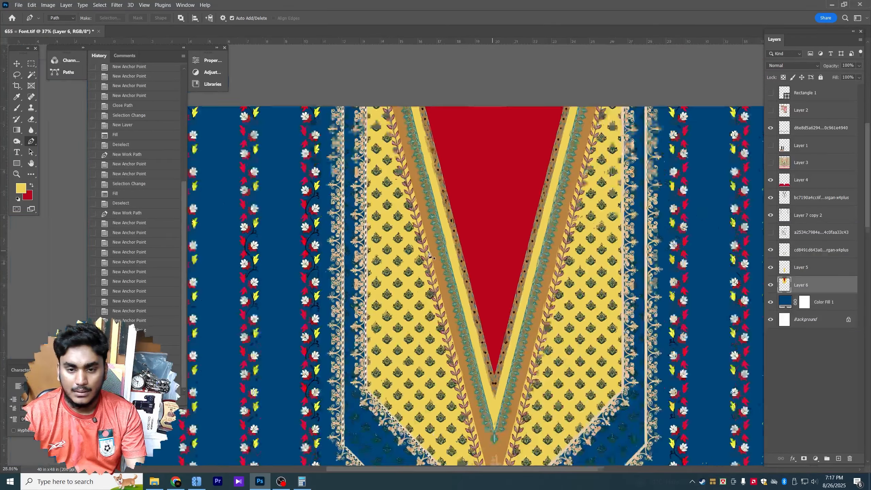
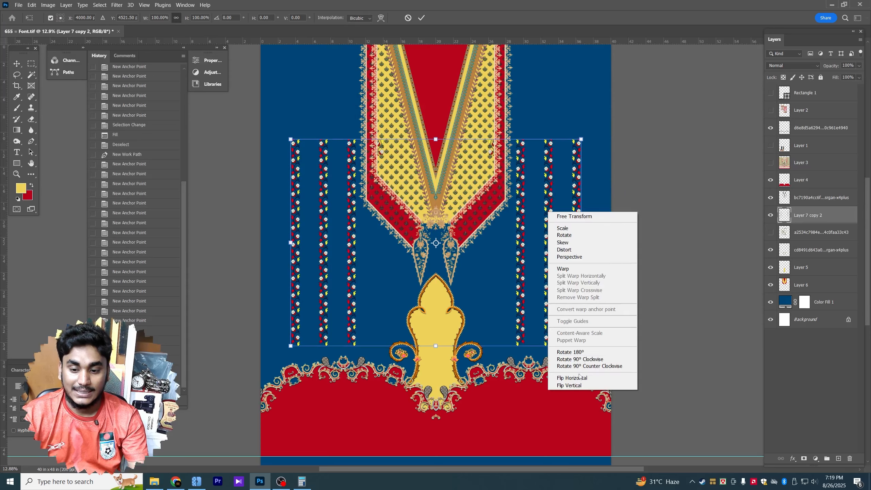
Step: Flip the floral strips vertically and remove the short strip remnants on both sides of the central ornament
left_click(579, 382)
scroll(353, 318, "up", 2)
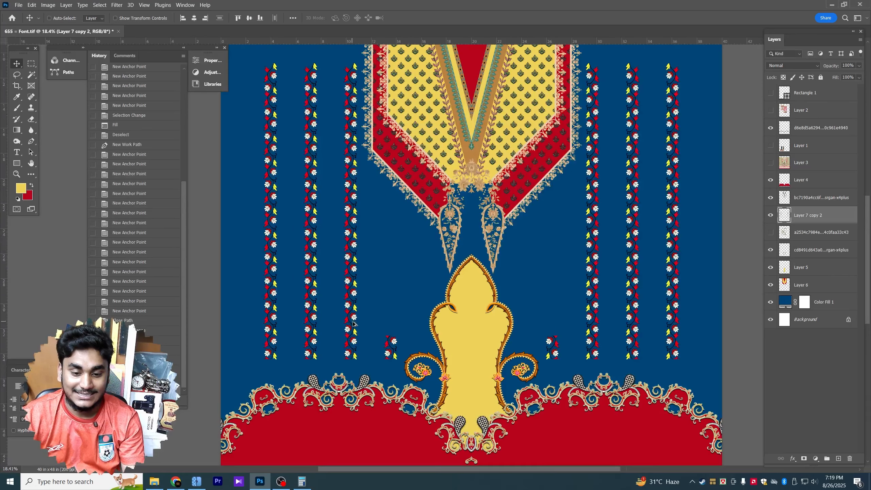
key("m")
left_click_drag(371, 323, 511, 390)
key("ctrl+d")
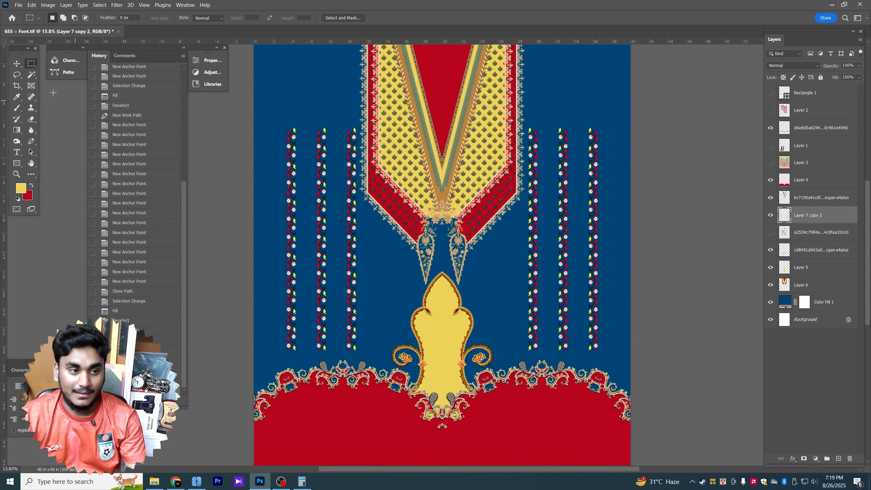
Step: Select the middle floral strip on the left side of the neckline and move it upward
left_click_drag(312, 119, 338, 349)
left_click_drag(319, 320, 319, 206)
scroll(338, 204, "down", 1)
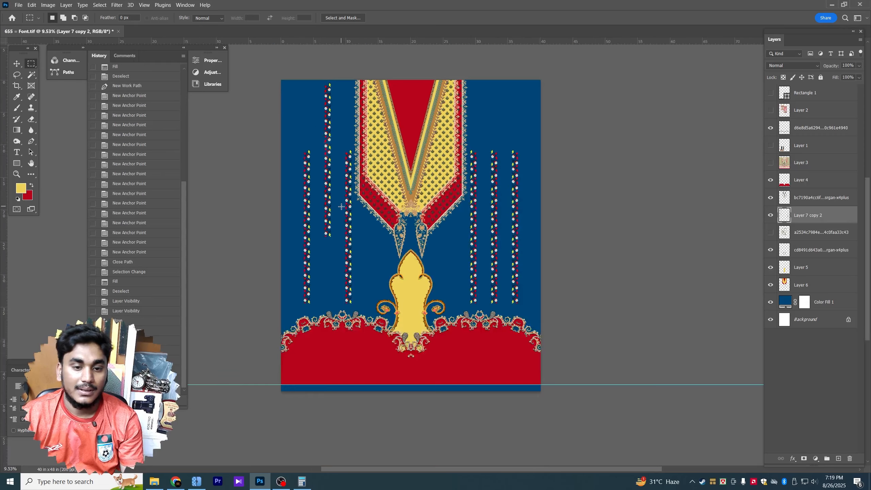
Step: Delete the Layer 7 copy 2 layer holding all the vertical floral strips
left_click(16, 64)
key("Delete")
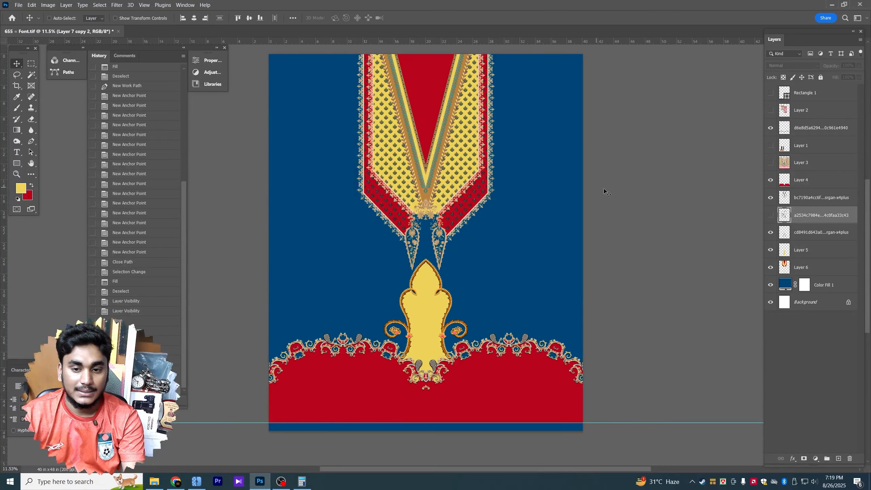
scroll(339, 259, "up", 1)
scroll(456, 178, "down", 1)
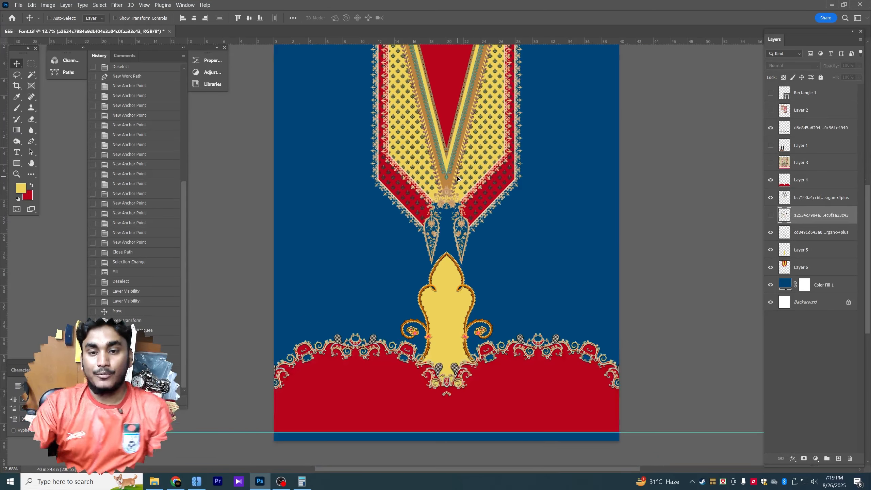
Step: Turn on Auto-Select for the Move tool and select the neckline layer by its flower cluster below the V
left_click_drag(552, 228, 525, 239)
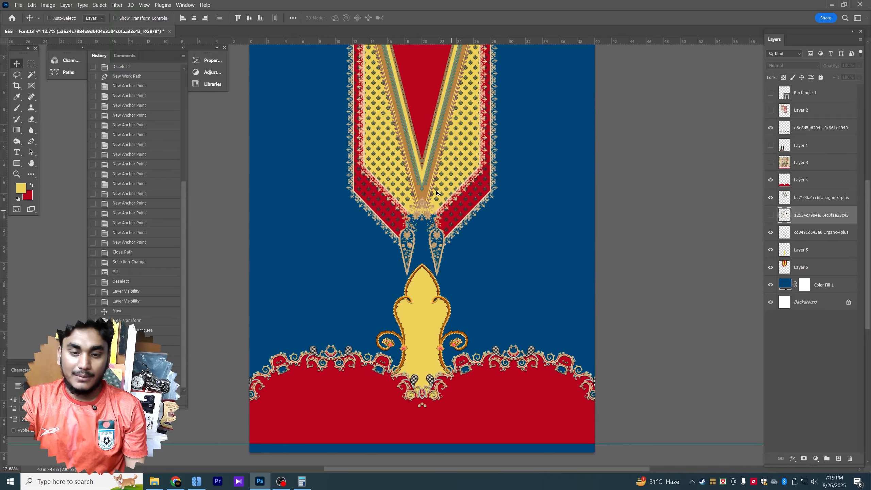
scroll(435, 192, "up", 3)
scroll(473, 147, "down", 3)
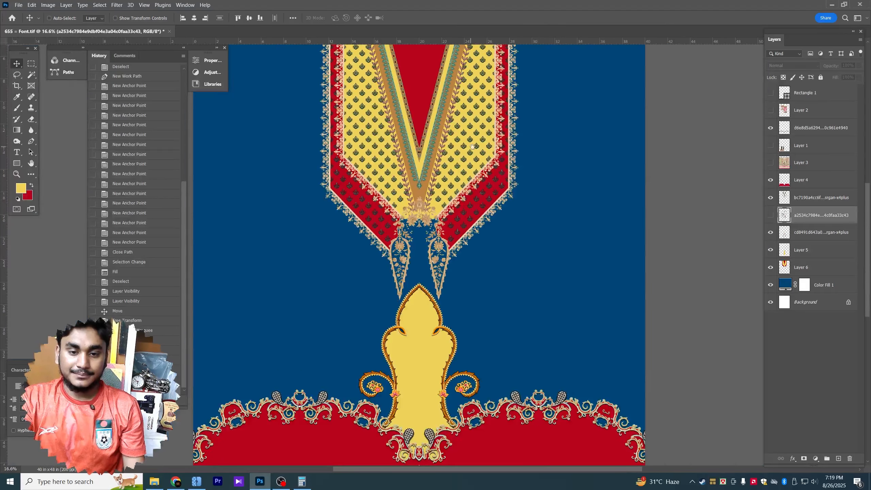
scroll(395, 239, "up", 3)
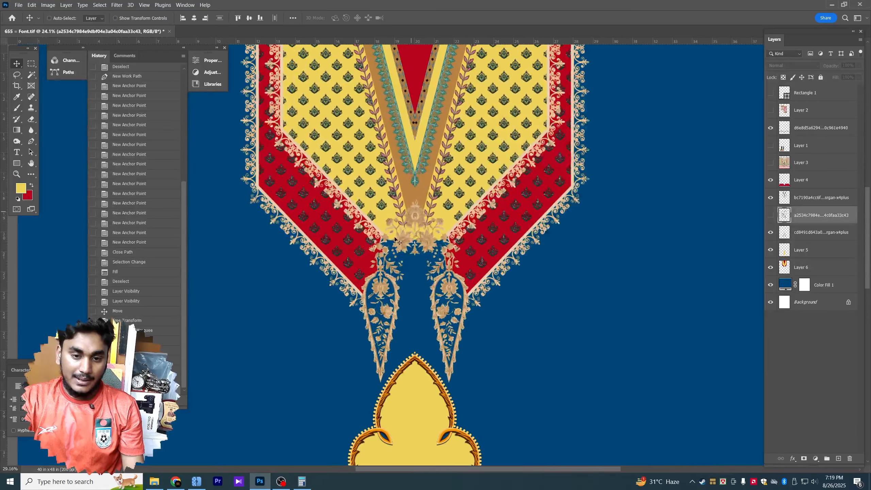
scroll(418, 242, "up", 2)
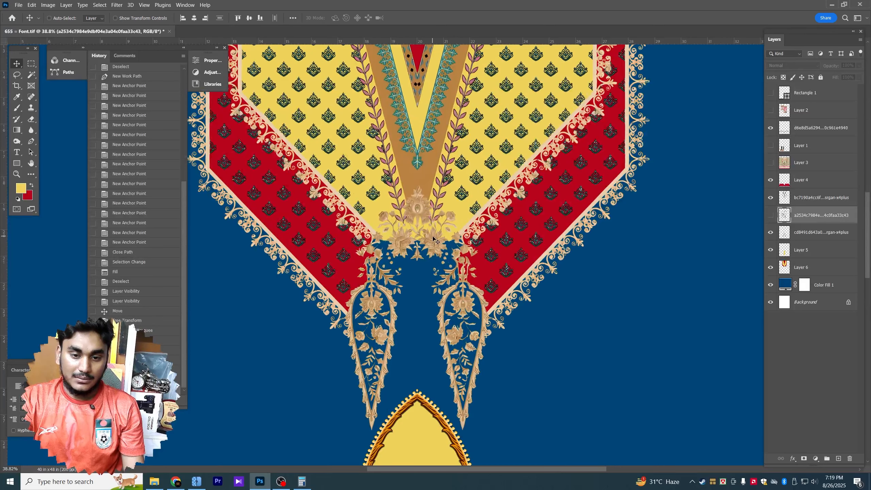
left_click(49, 17)
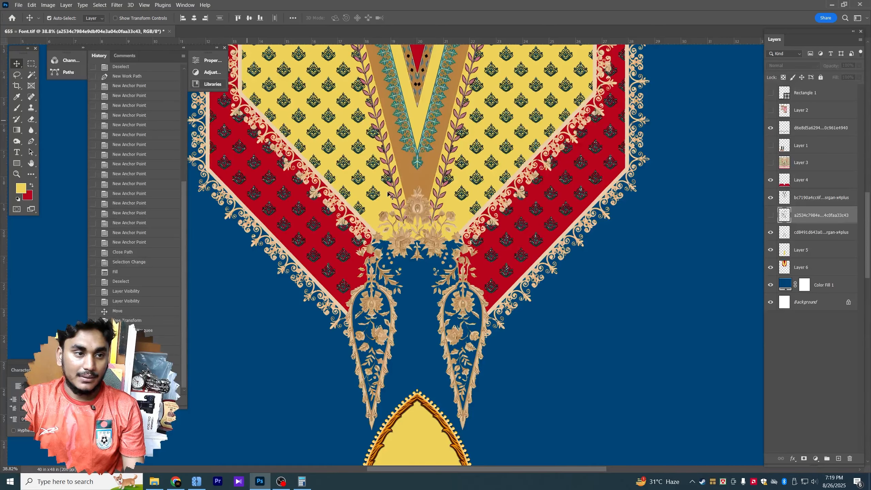
left_click(419, 190)
Step: Try to add a Drop Shadow effect to the selected neckline layer
left_click(792, 458)
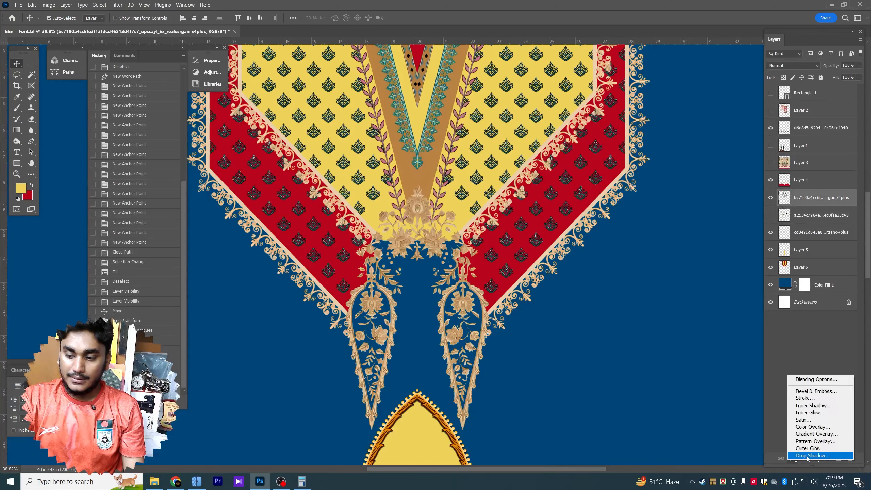
left_click(809, 460)
key("Return")
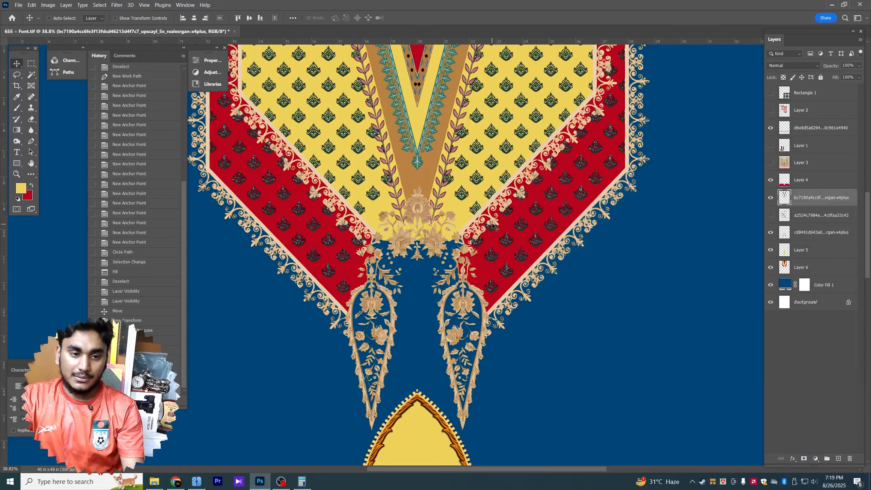
Step: Examine the neckline's red and yellow bands, teardrop ornaments and the overall panel composition
scroll(492, 222, "down", 3)
scroll(492, 222, "down", 1)
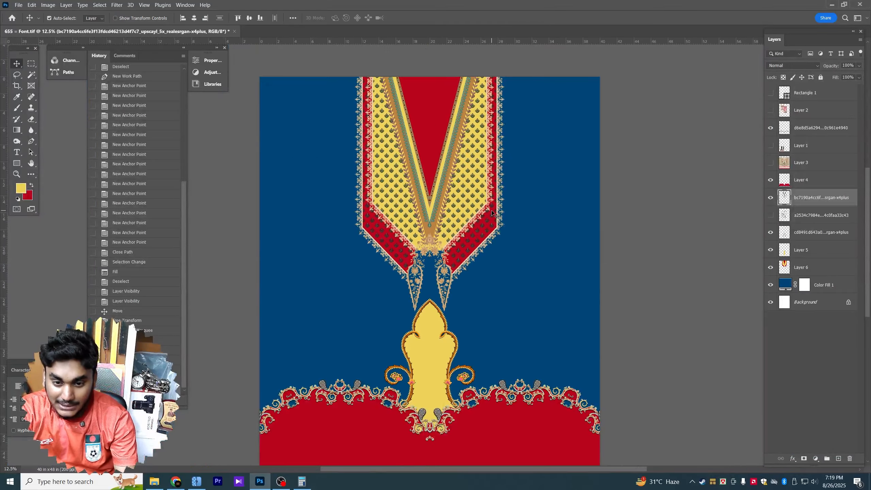
scroll(450, 301, "up", 2)
scroll(451, 301, "up", 2)
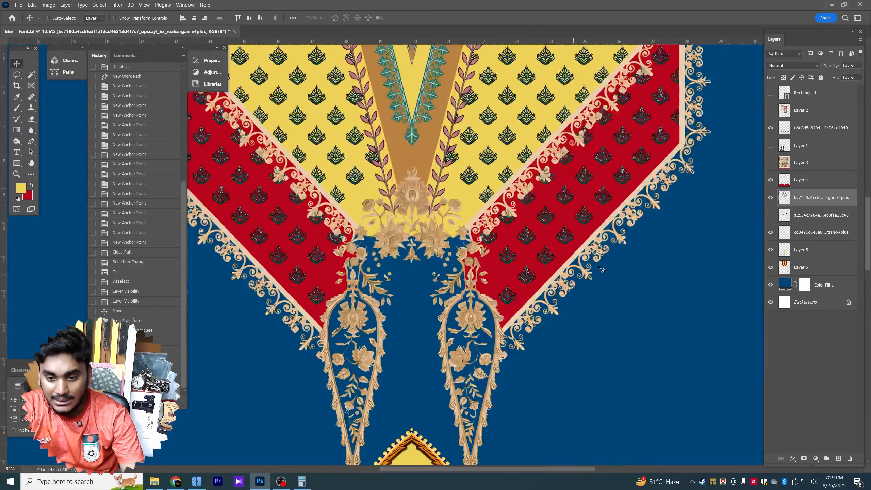
scroll(609, 238, "down", 5)
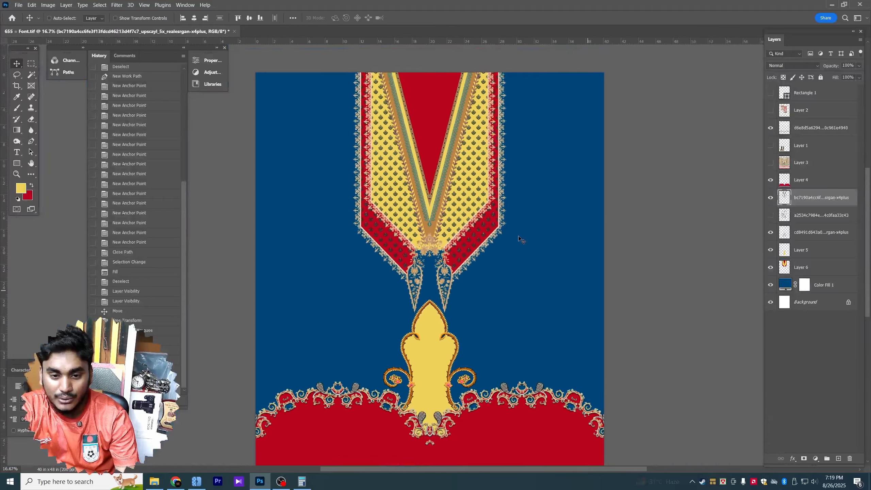
left_click_drag(610, 290, 593, 269)
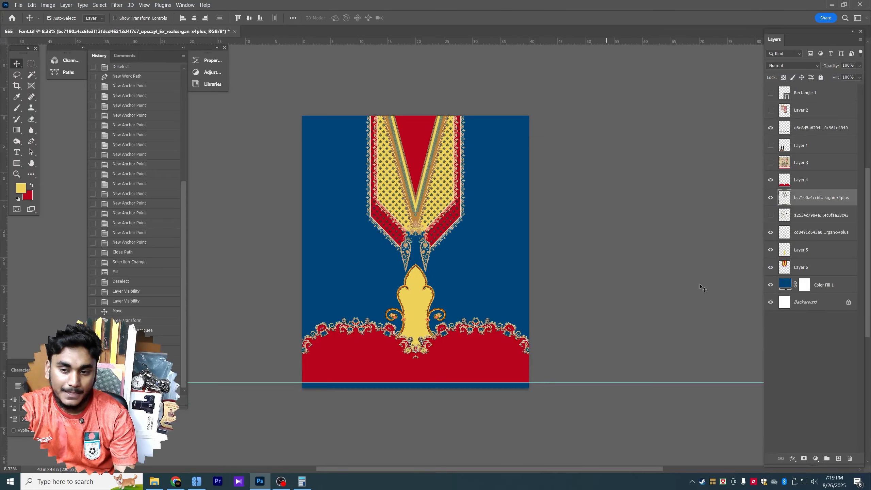
key("ctrl+plus")
Step: Switch to Chrome, browse the pins related to the open Pinterest motif and scan the page's images with Imageye
left_click(176, 481)
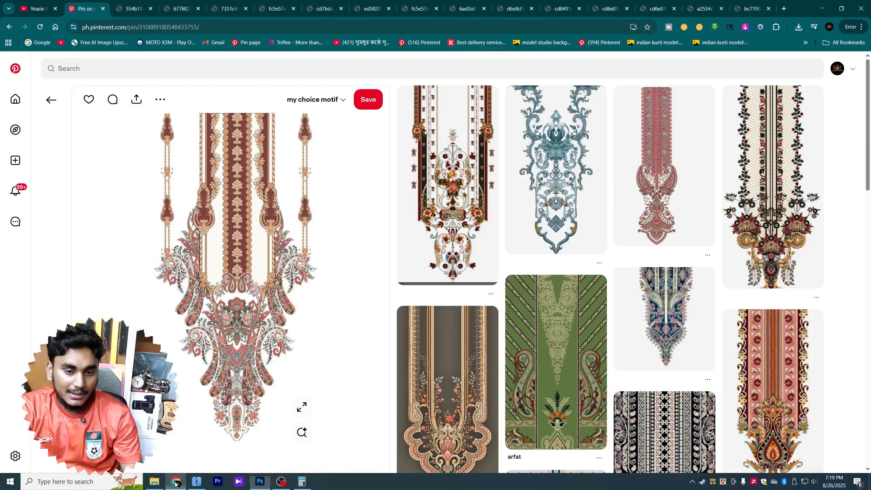
scroll(346, 258, "down", 8)
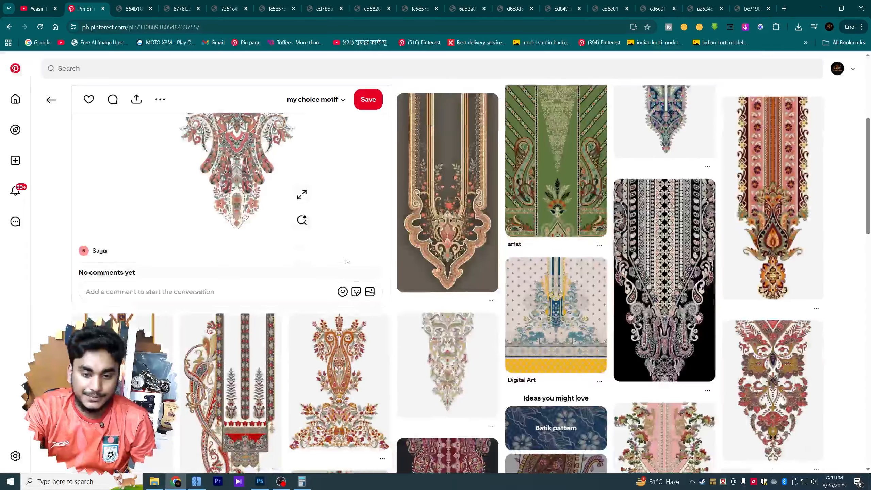
scroll(335, 264, "up", 7)
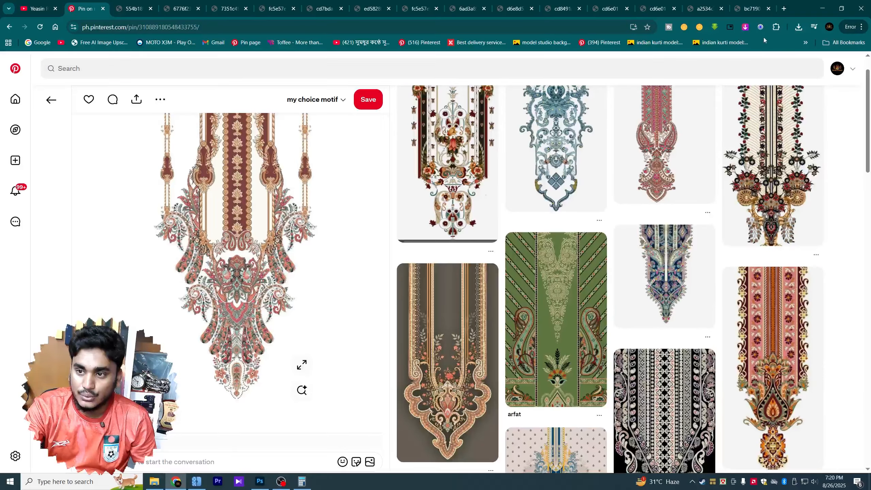
left_click(744, 27)
left_click(257, 482)
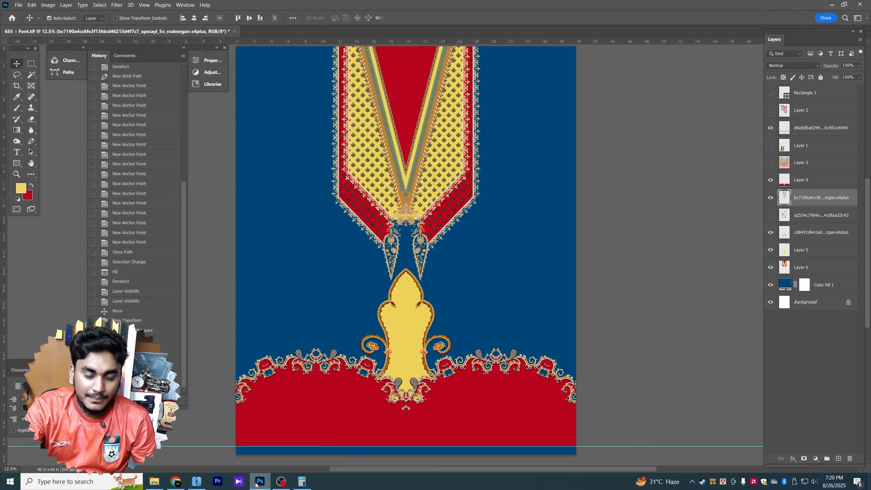
left_click(259, 481)
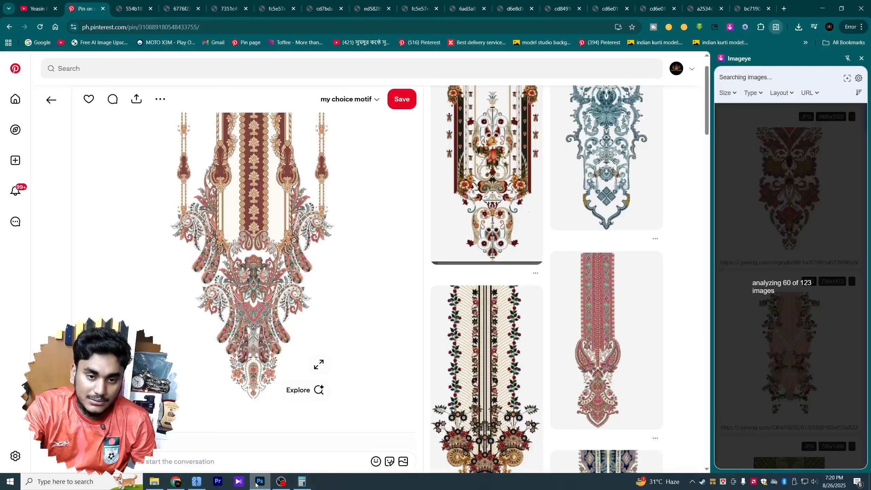
left_click(259, 481)
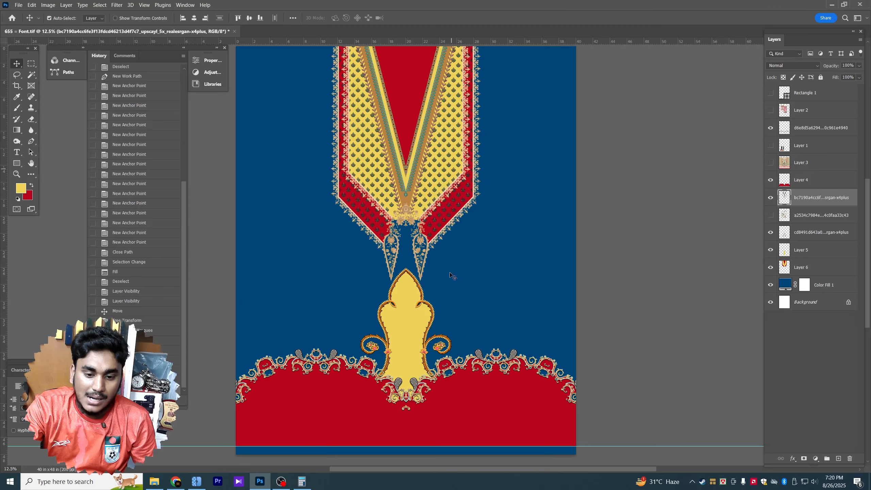
left_click(176, 481)
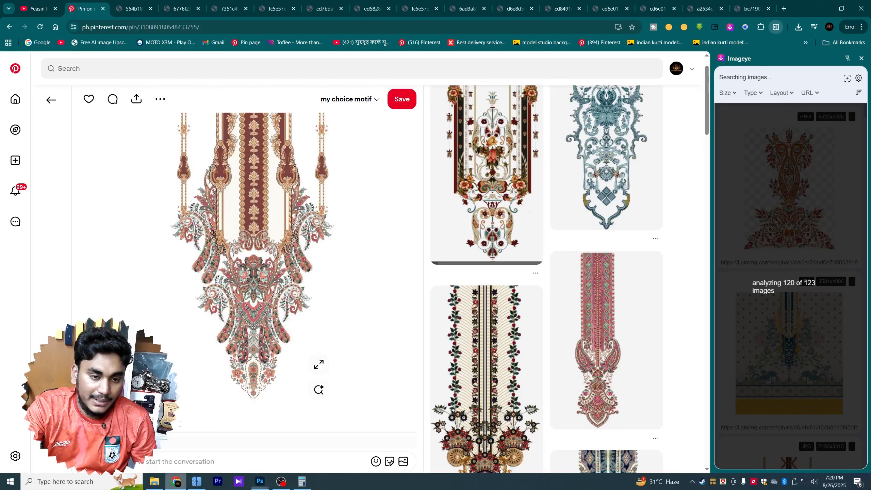
Step: Open the 3584x4096 beige and blue panel image from the Imageye results in its own tab and look it over
left_click(91, 69)
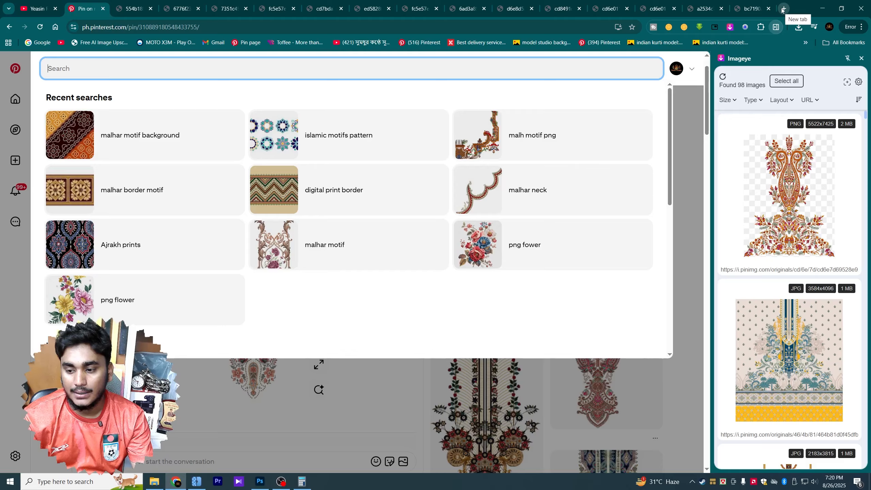
left_click(742, 288)
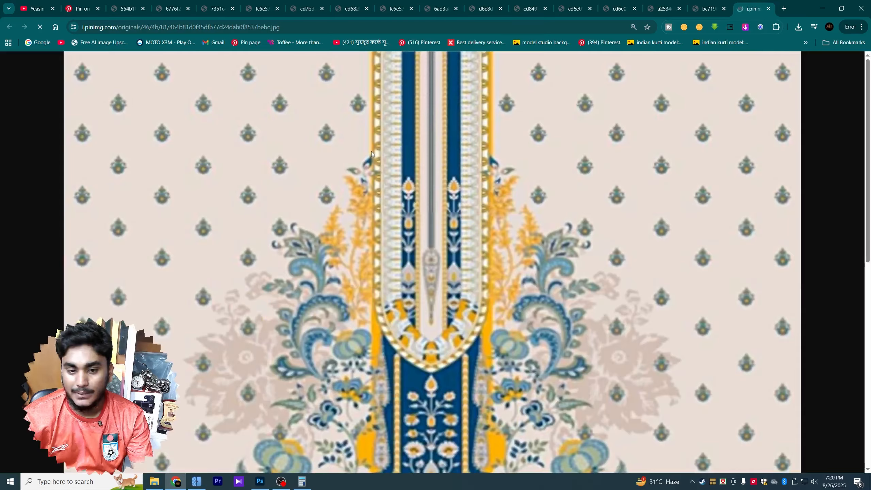
scroll(296, 179, "down", 8)
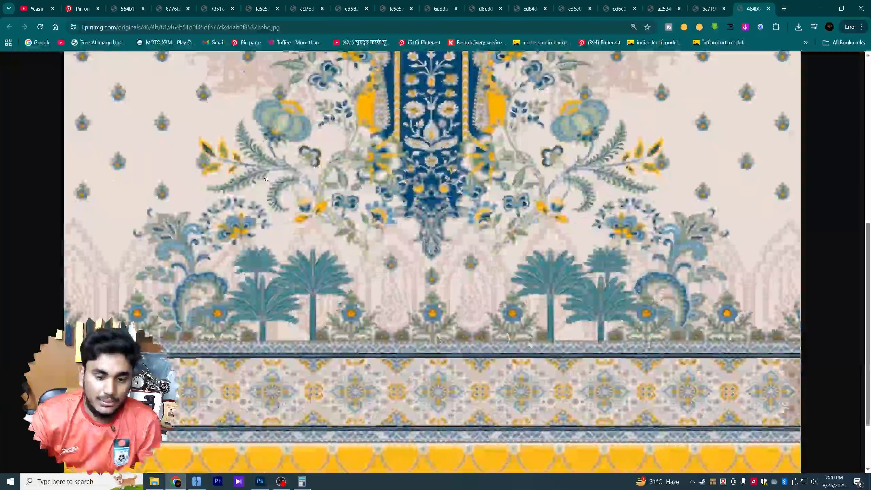
scroll(155, 189, "up", 8)
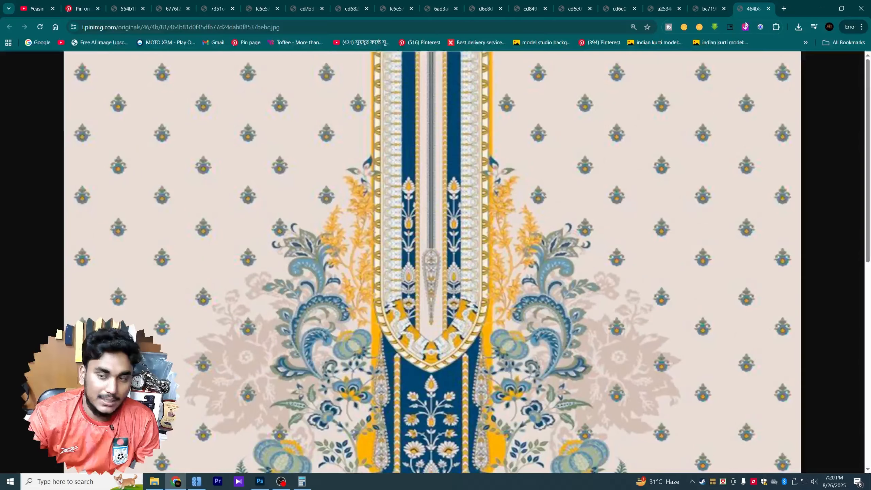
Step: Return to the Pinterest tab and search for "malhar motif"
left_click(77, 8)
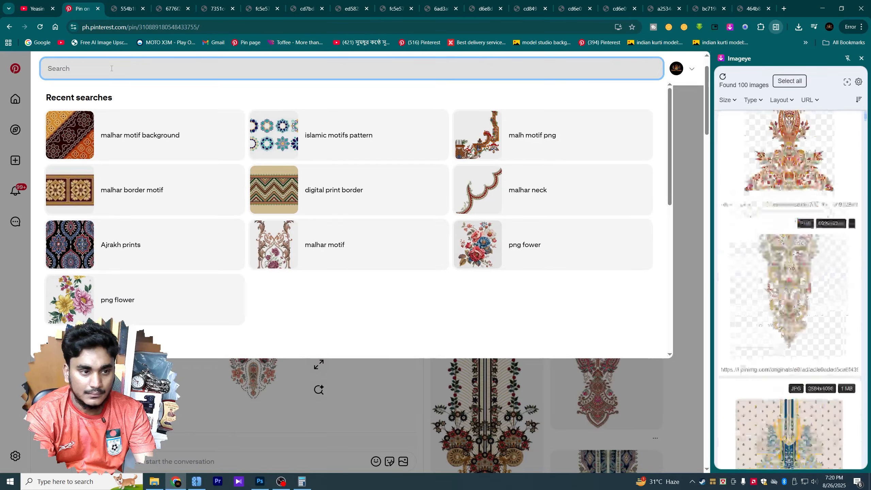
type("malhar motif")
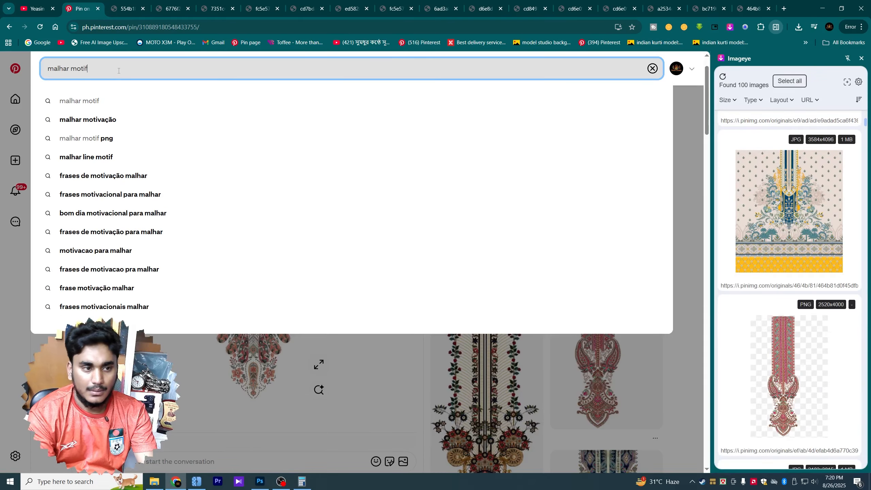
key("Return")
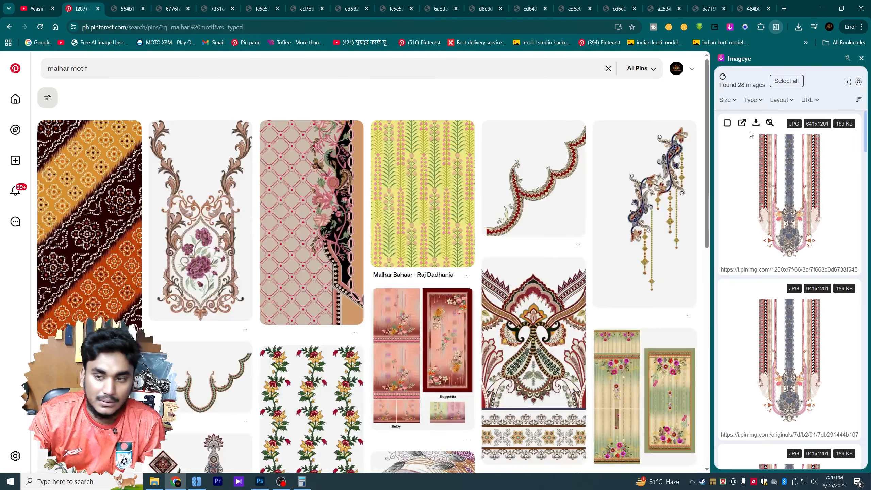
Step: Close the Imageye results, open the pin with diamond and floral branch motifs and browse its related pins
left_click(861, 58)
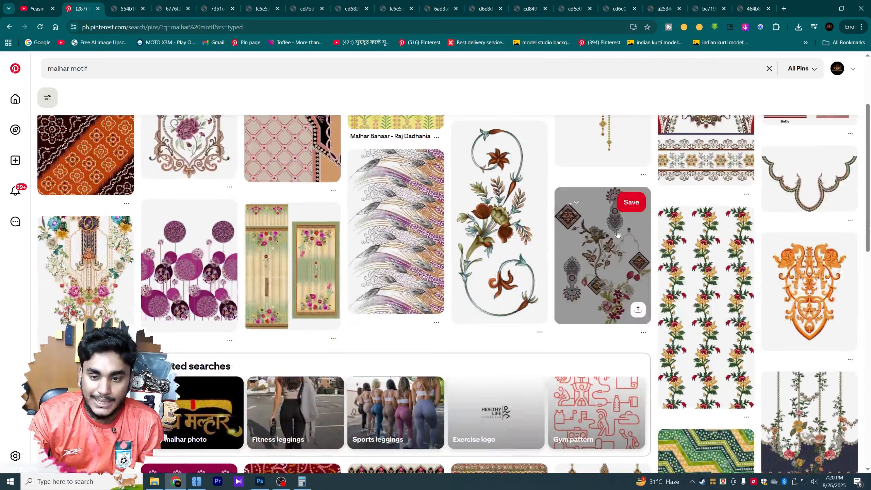
left_click(573, 244)
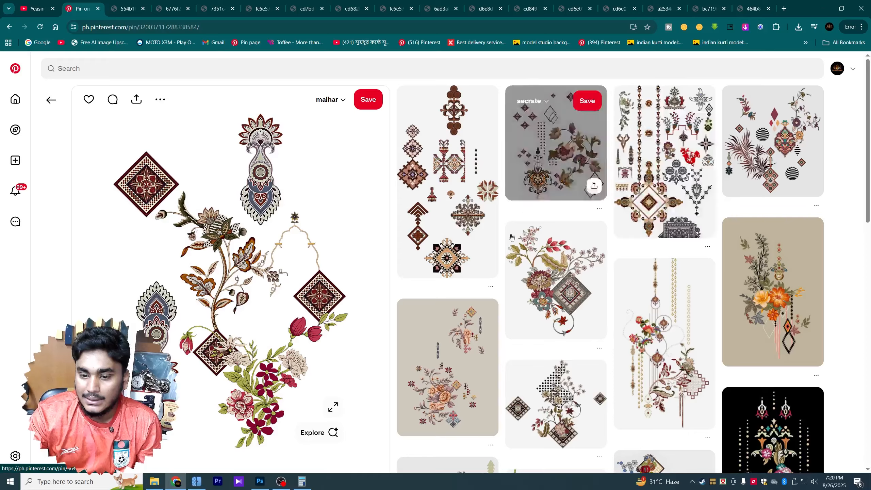
scroll(701, 254, "down", 6)
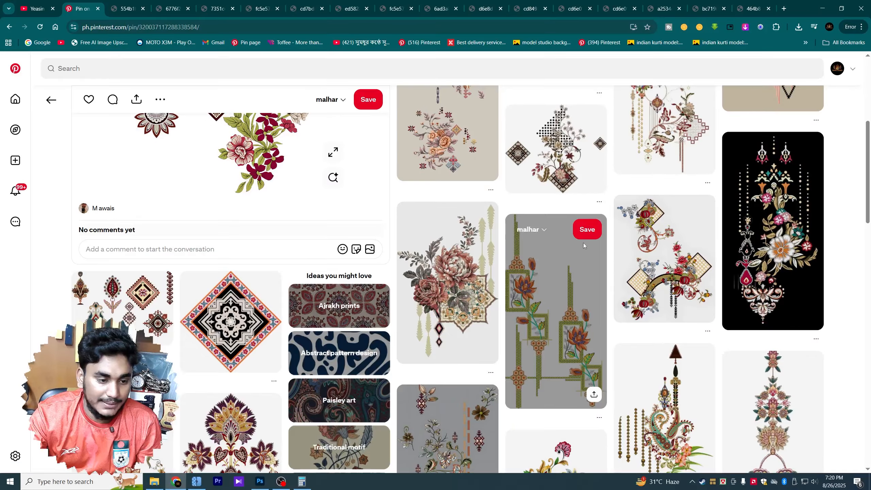
Step: Open the pin showing paisley, floral and diamond motifs, scan it with Imageye and open the 3027x2223 PNG original in its own tab
left_click(114, 329)
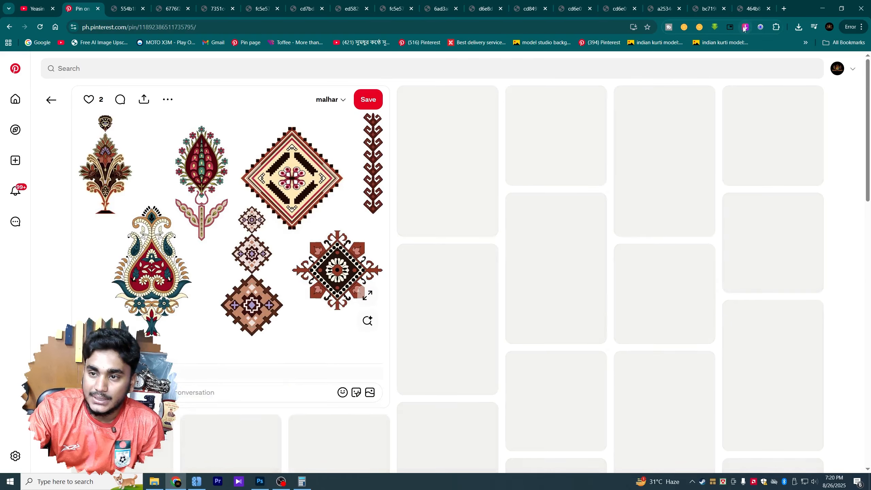
left_click(745, 26)
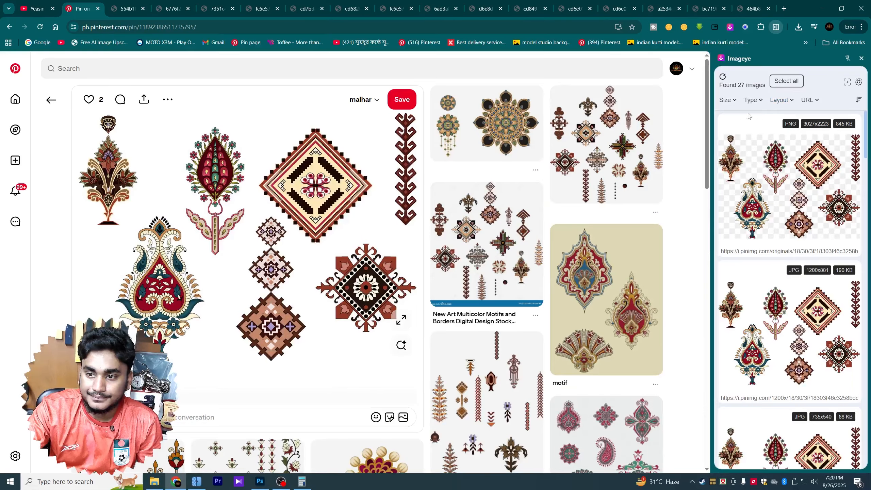
left_click(726, 132)
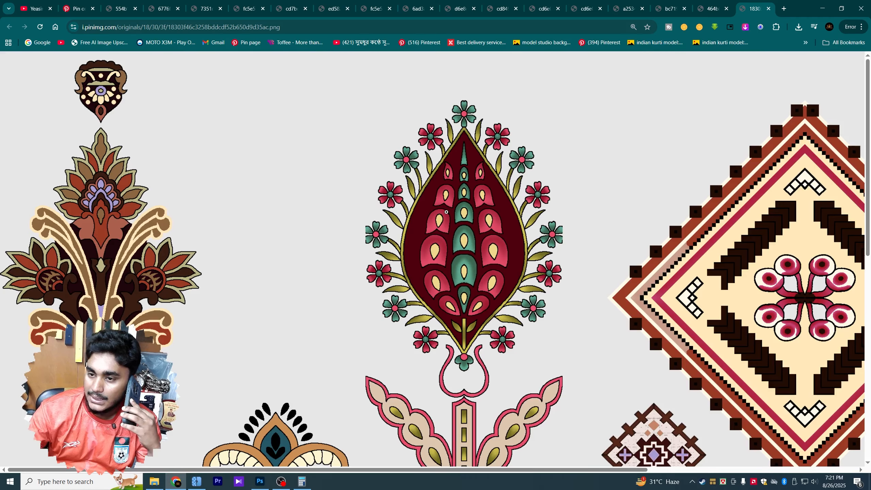
Step: Look over the full-size motif sheet and save it to the computer as a PNG
scroll(630, 151, "down", 5)
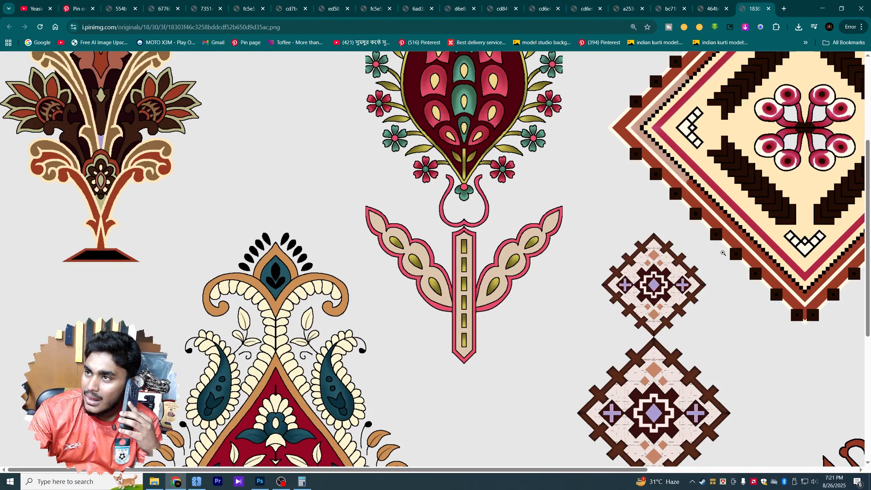
scroll(563, 288, "up", 5)
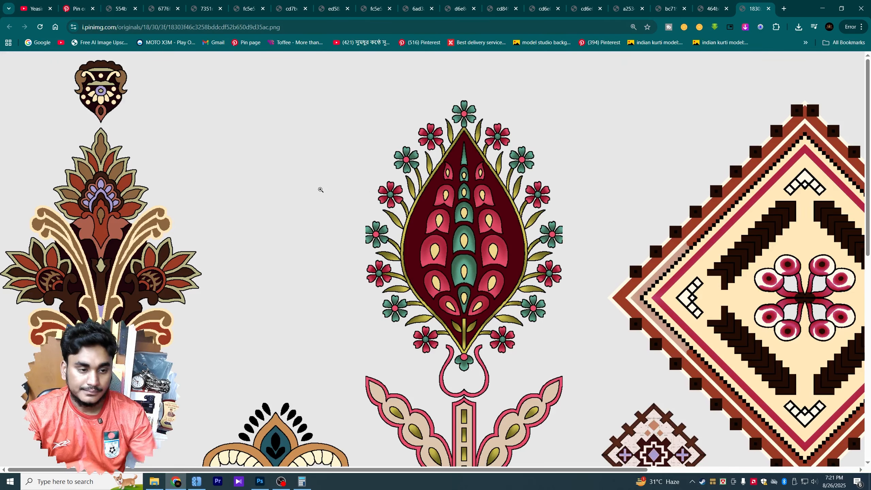
right_click(289, 185)
left_click(311, 204)
key("Return")
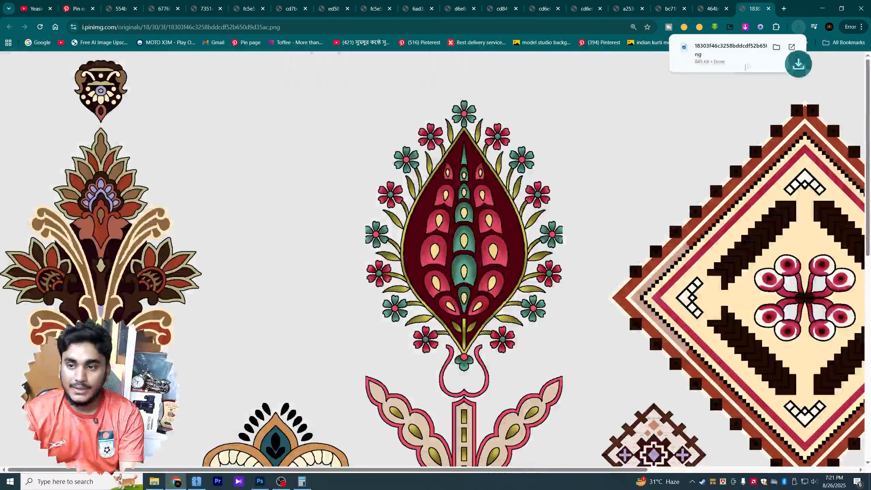
Step: Switch to Photoshop, place the downloaded motif sheet in the panel document and scale it to about 65%
left_click(260, 482)
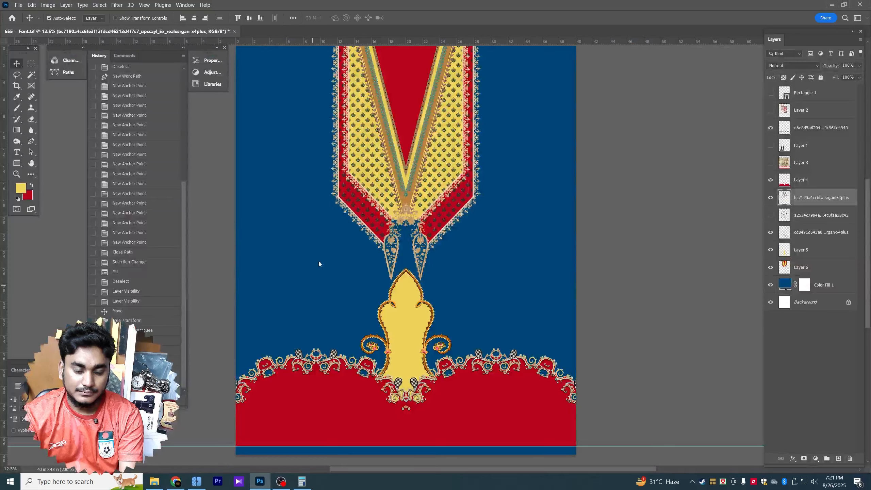
key("Return")
key("ctrl+t")
left_click_drag(576, 127, 517, 172)
scroll(277, 210, "up", 4)
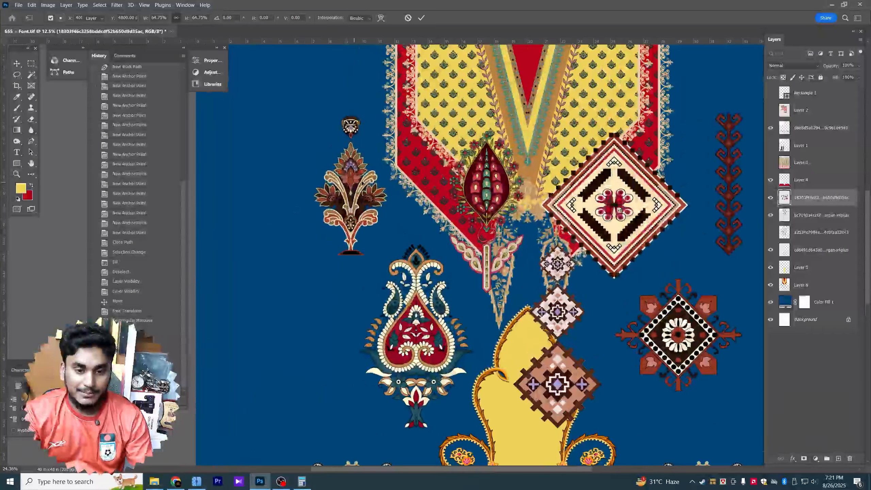
key("Return")
Step: Reposition the placed sheet so its vase and teardrop paisley motifs sit on the blue area left of the neckline
left_click_drag(363, 182, 273, 214)
left_click_drag(387, 241, 338, 228)
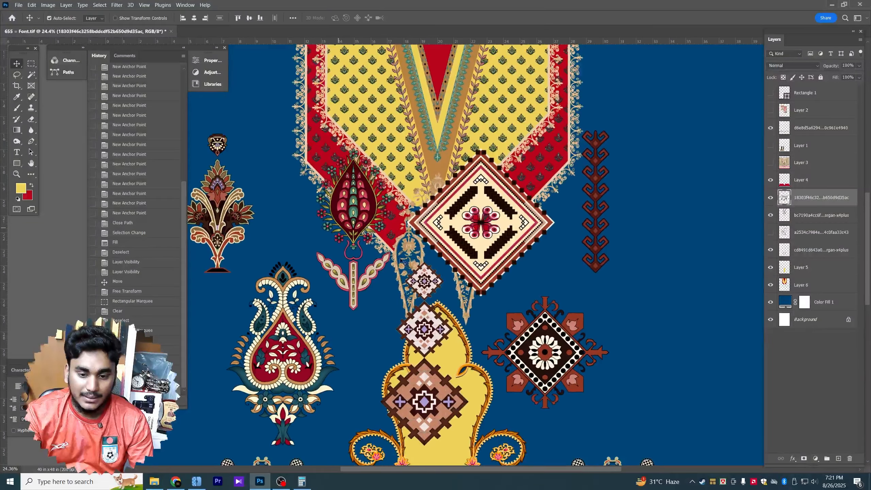
left_click_drag(430, 327, 297, 305)
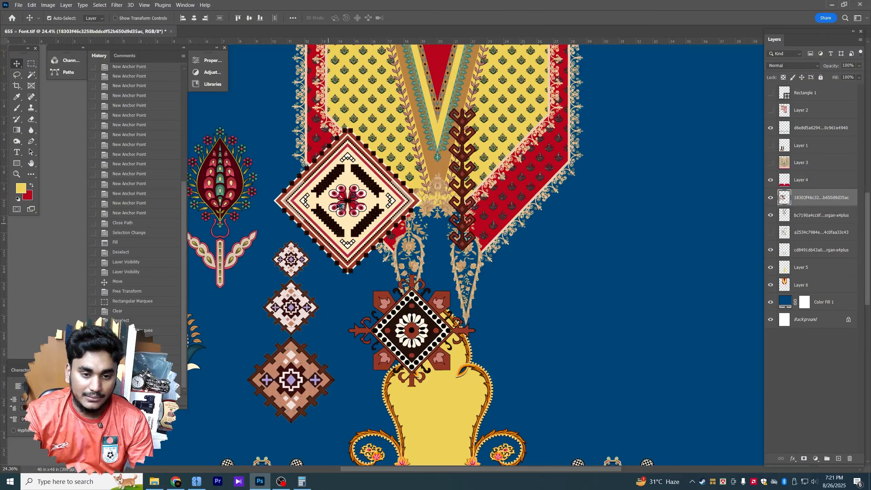
scroll(352, 265, "down", 3)
mouse_move(357, 246)
left_mouse_down()
mouse_move(473, 243)
mouse_move(425, 246)
left_mouse_up()
scroll(299, 229, "up", 3)
Step: Lasso the teardrop paisley motif on the placed sheet and cut it out
key("l")
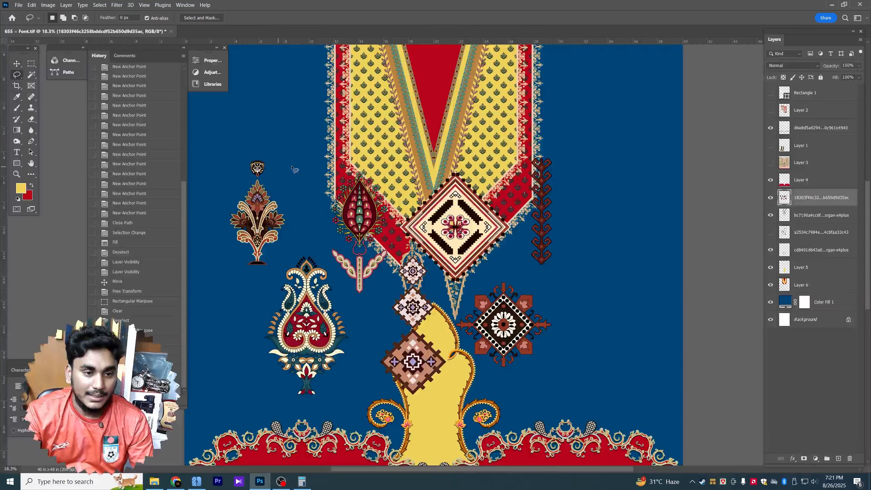
mouse_move(286, 161)
left_mouse_down()
mouse_move(297, 232)
mouse_move(263, 276)
mouse_move(231, 134)
mouse_move(245, 121)
left_mouse_up()
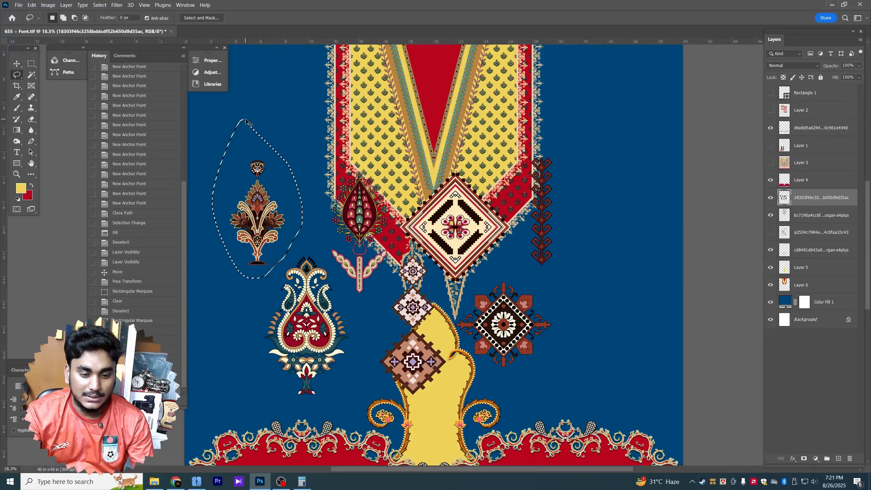
left_click(317, 252)
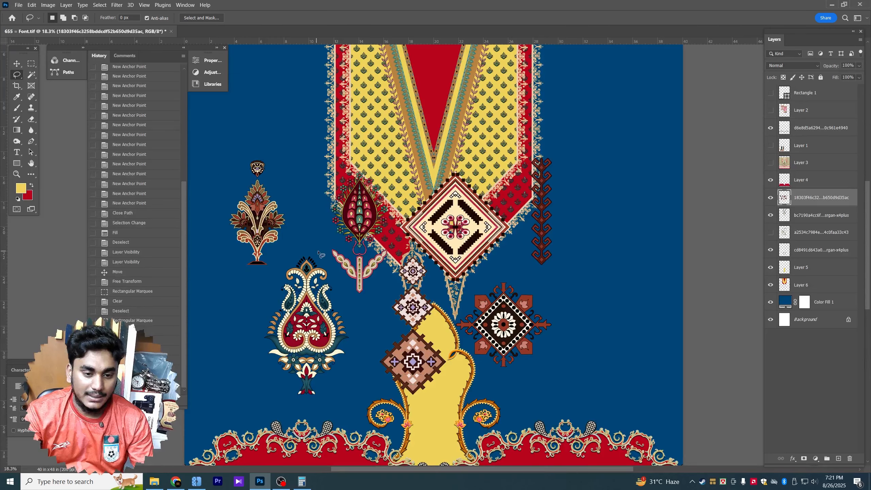
mouse_move(350, 301)
left_mouse_down()
mouse_move(343, 396)
mouse_move(292, 411)
mouse_move(248, 316)
mouse_move(297, 239)
left_mouse_up()
key("ctrl+f")
left_click(436, 73)
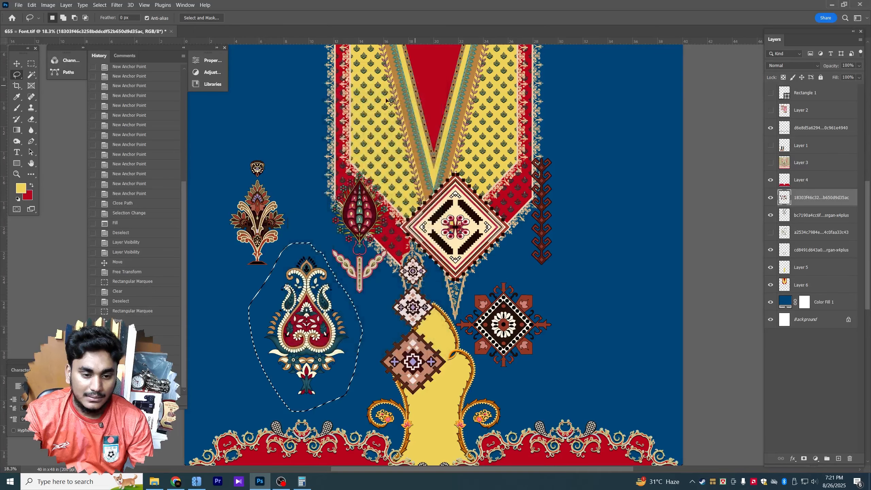
key("ctrl+x")
left_click(14, 65)
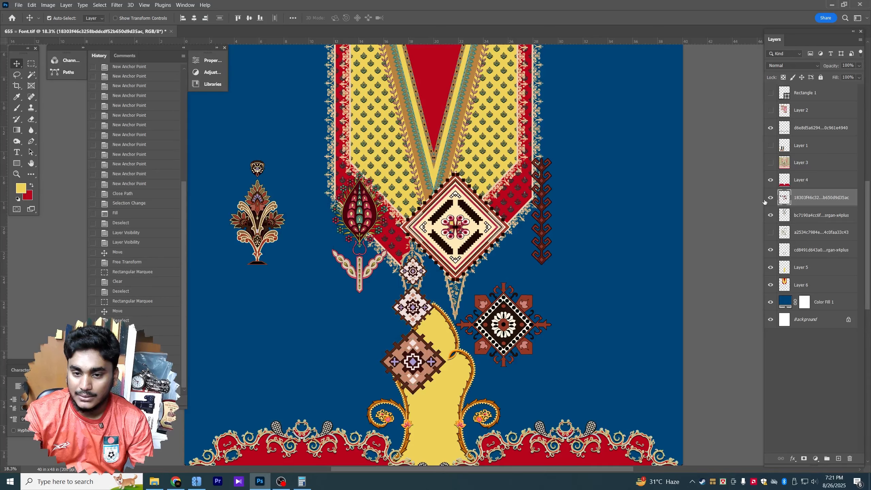
Step: Hide the motif sheet layer, paste the teardrop motif on its own layer, move it left of the neckline and scale it down
left_click(770, 198)
key("ctrl+v")
left_click_drag(424, 263, 293, 315)
key("ctrl+t")
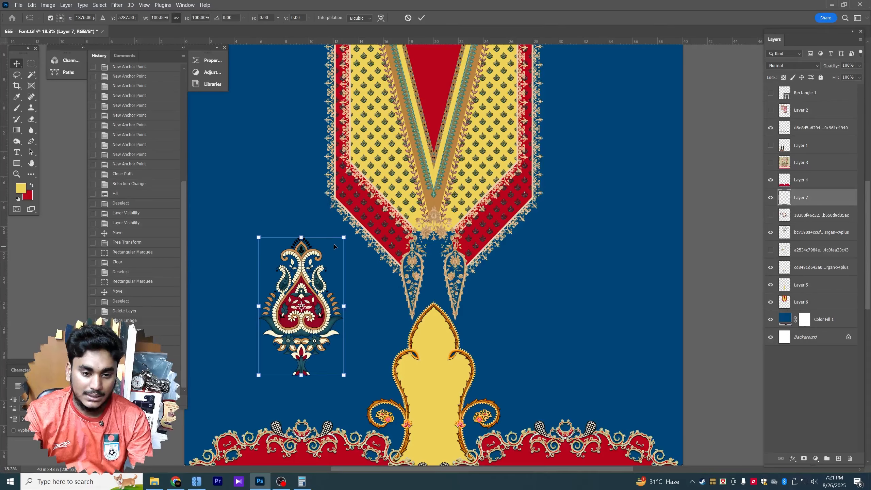
left_click_drag(343, 237, 318, 279)
key("Return")
Step: Boost the teardrop motif's colours with Hue/Saturation and brighten it with Levels, using a black input of 2 and a lower white input
scroll(320, 295, "up", 2)
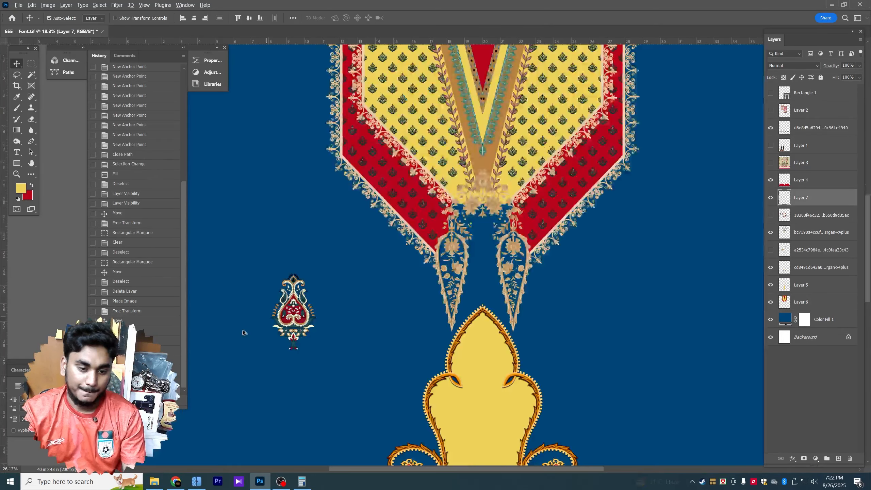
scroll(243, 332, "up", 4)
key("ctrl+u")
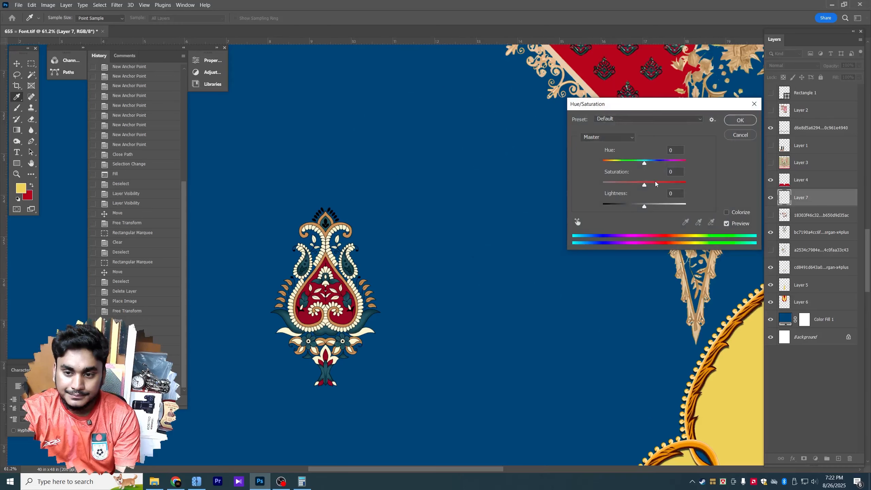
key("Return")
key("ctrl+l")
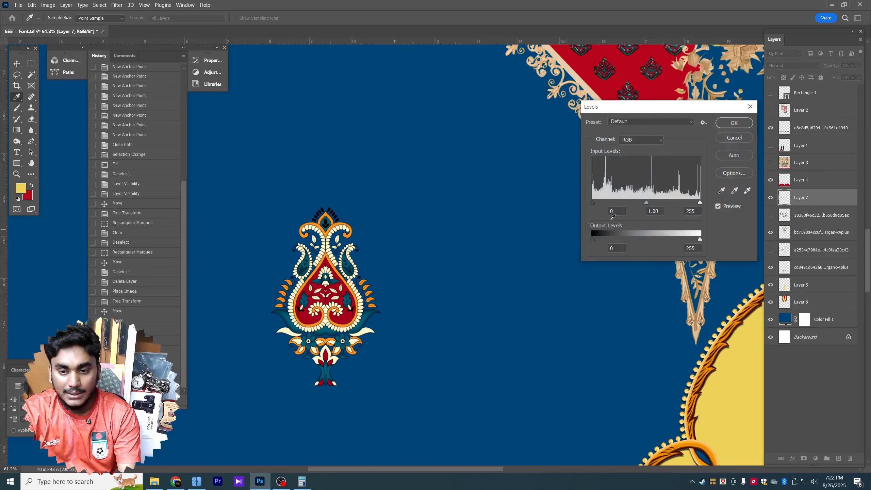
mouse_move(592, 202)
left_mouse_down()
mouse_move(601, 202)
mouse_move(594, 202)
left_mouse_up()
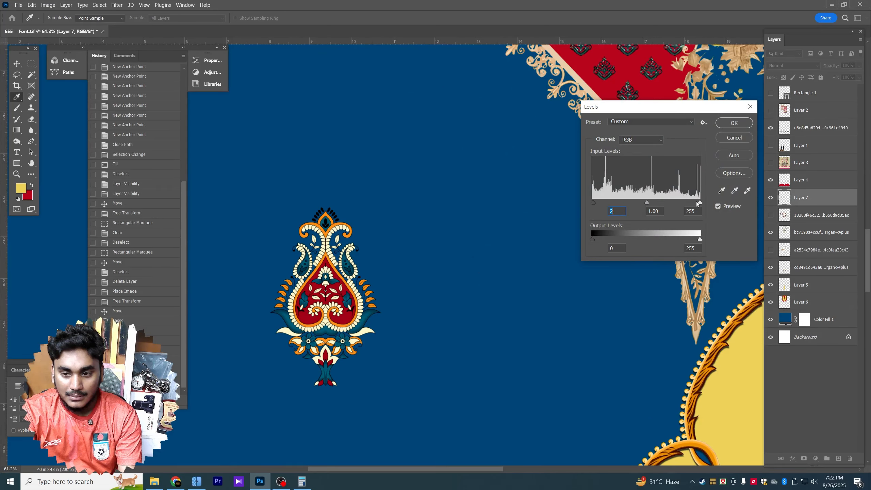
left_click_drag(699, 202, 680, 203)
key("Return")
Step: Add a Multiply drop shadow to the teardrop motif with 83% opacity, 12 px distance and 4 px size
key("ctrl+minus")
key("ctrl+minus")
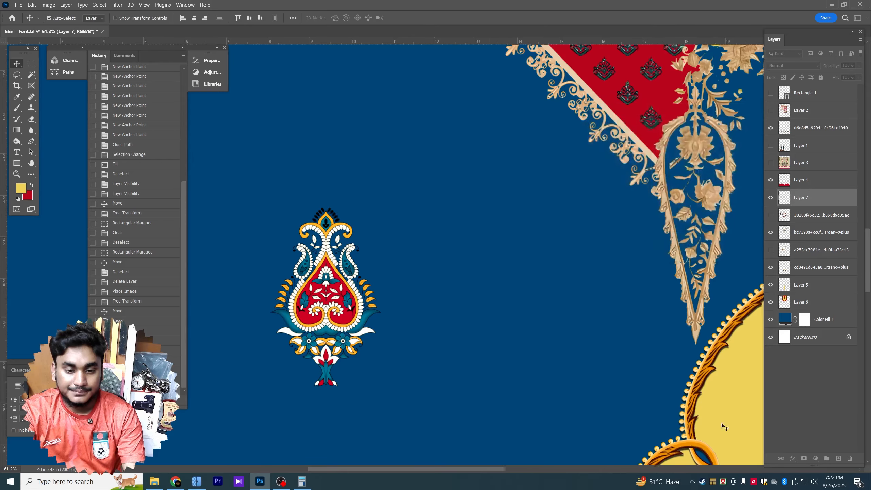
left_click(792, 458)
left_click(802, 455)
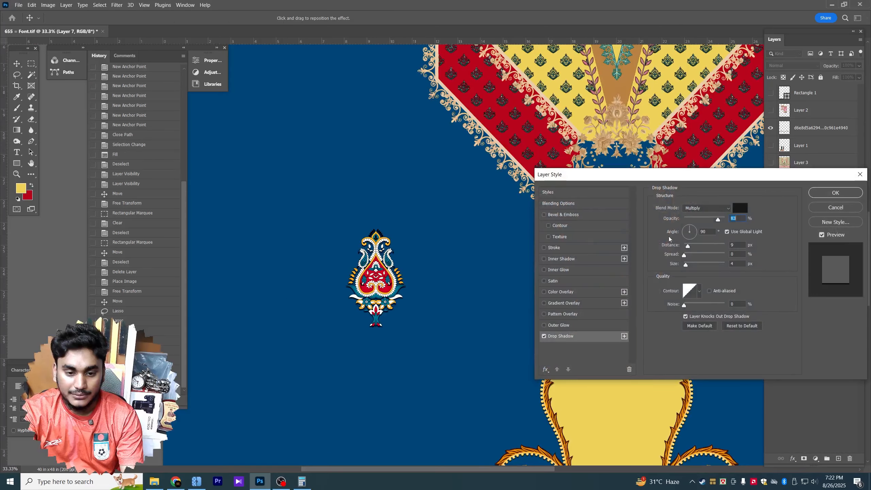
key("ctrl+plus")
left_click_drag(693, 247, 689, 246)
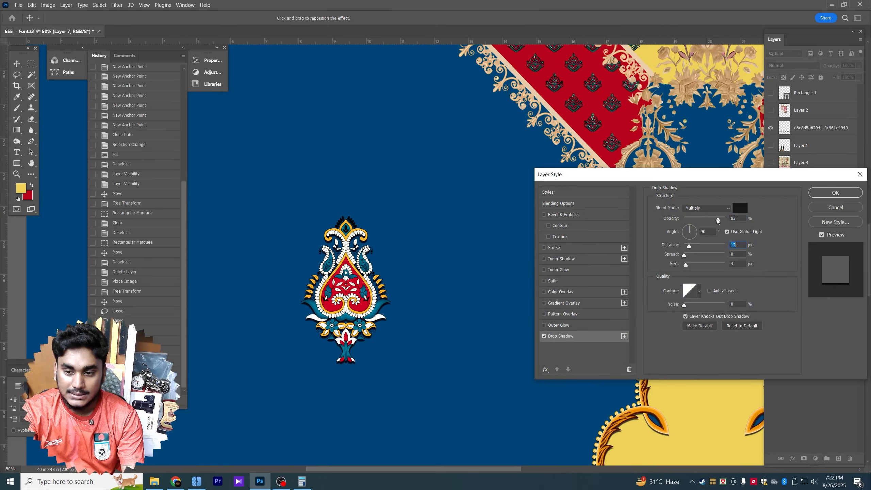
key("Return")
Step: Rasterize the teardrop motif's layer style, move the motif further left and scale it to about 35%
key("ctrl+minus")
key("ctrl+minus")
key("ctrl+minus")
key("ctrl+minus")
right_click(827, 200)
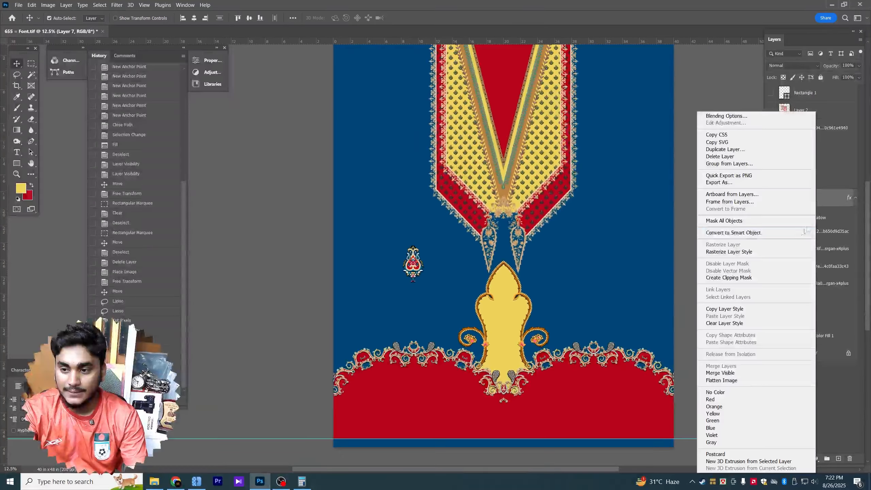
left_click(726, 252)
scroll(416, 271, "up", 3)
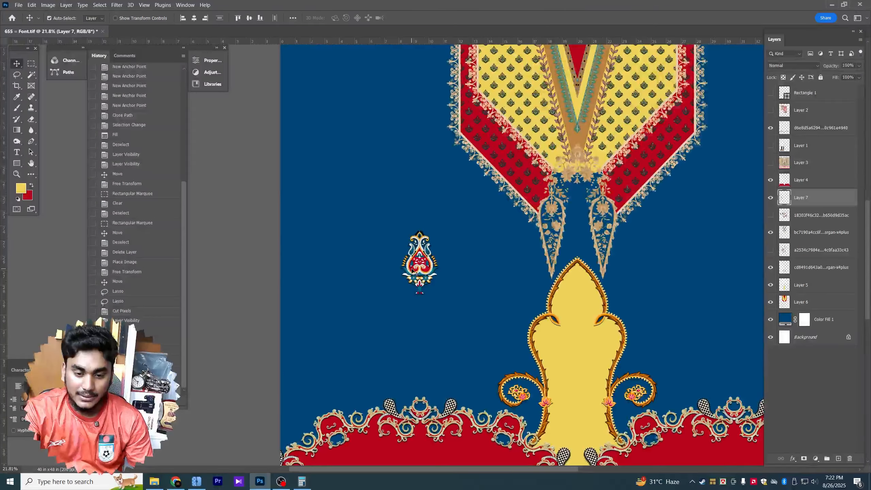
left_click_drag(417, 285, 353, 285)
key("ctrl+t")
left_click_drag(375, 243, 364, 263)
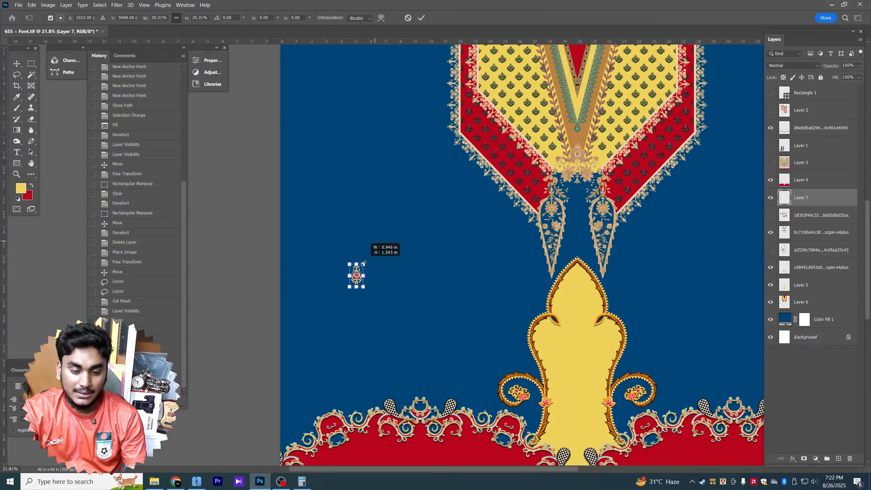
key("Return")
Step: Check the reduced teardrop motif up close and move it nearer to the panel's left edge
scroll(363, 271, "up", 7)
left_click_drag(301, 291, 584, 250)
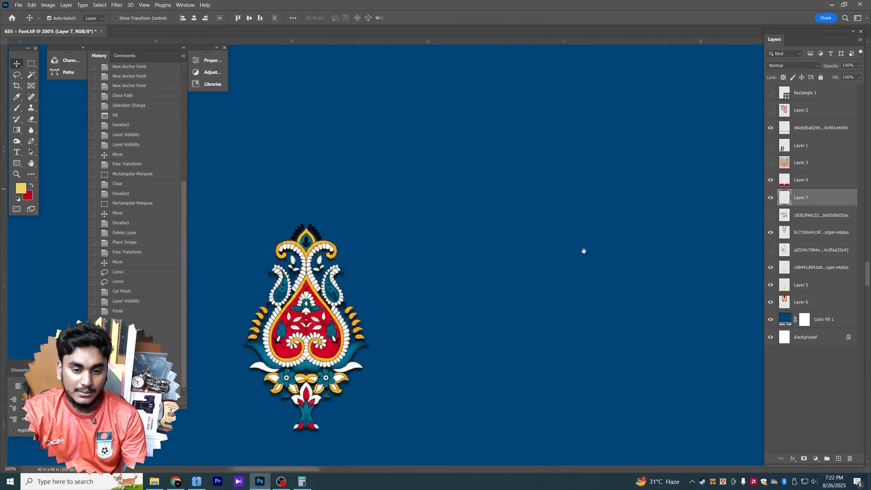
scroll(501, 249, "down", 5)
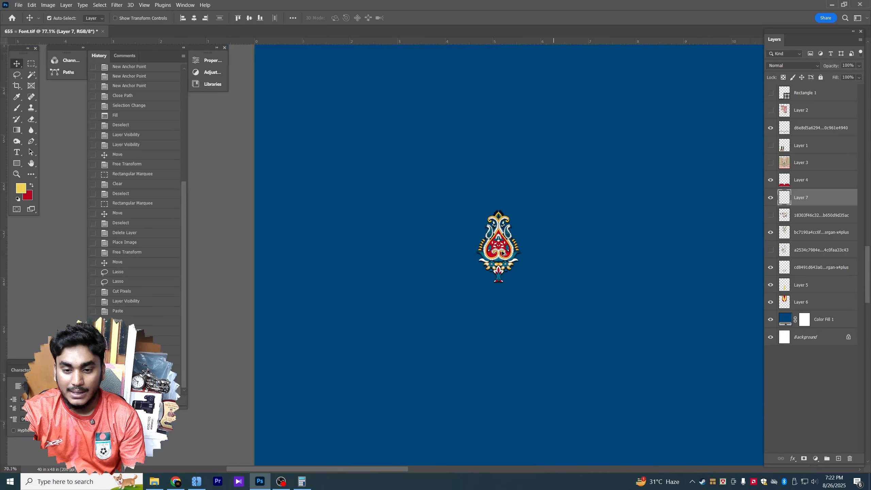
scroll(501, 253, "down", 1)
left_click_drag(428, 274, 344, 196)
scroll(344, 199, "down", 3)
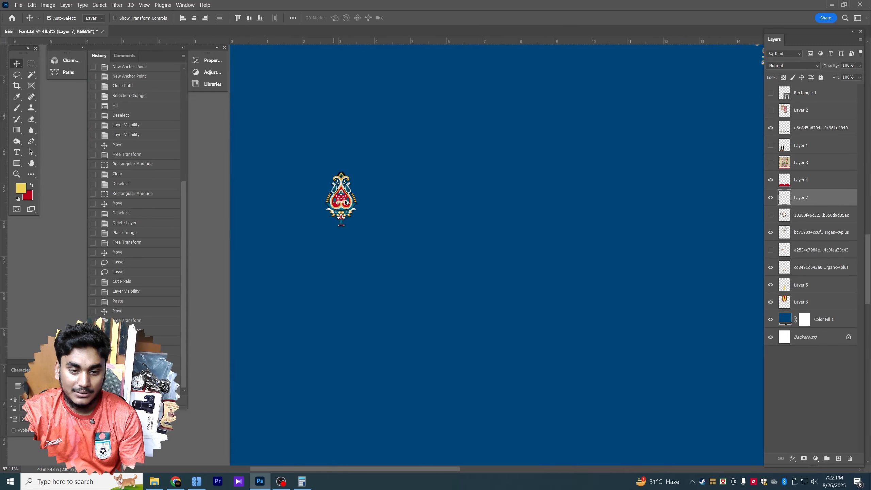
scroll(345, 199, "up", 5)
scroll(344, 201, "down", 3)
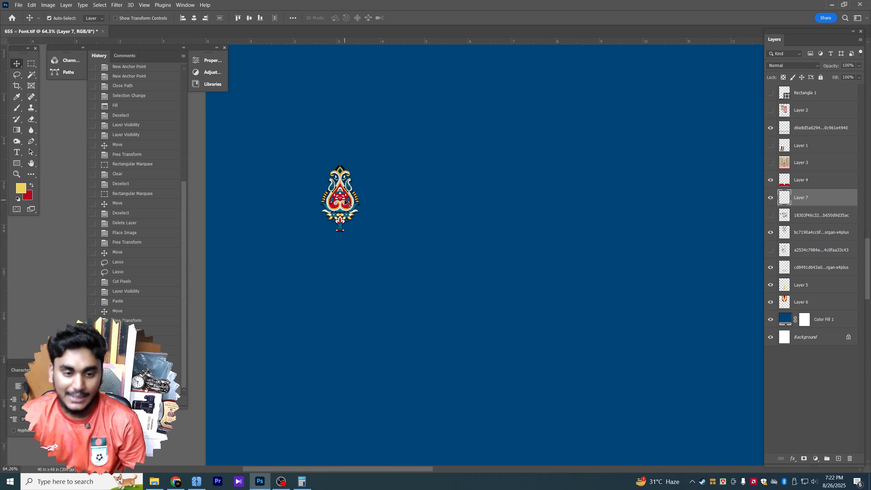
Step: Duplicate the teardrop motif diagonally below, merge both into a staggered pair, copy the pair horizontally and group the two pair layers
left_click_drag(345, 203, 421, 270)
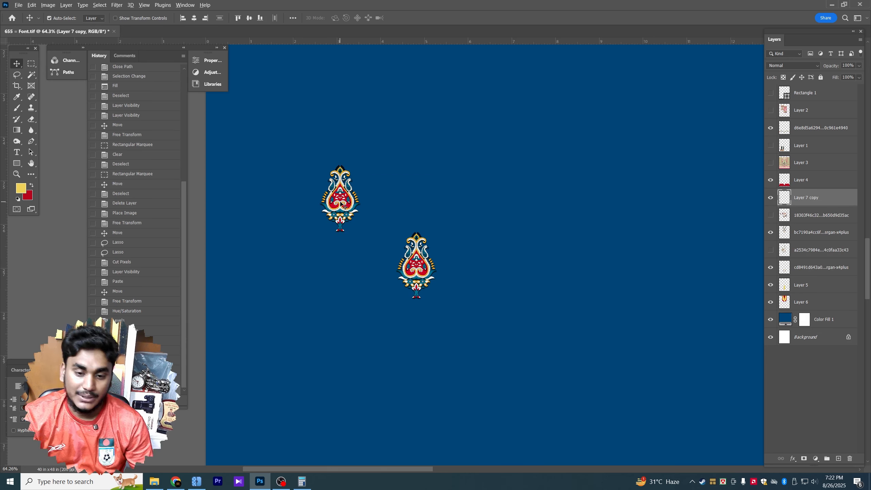
left_click_drag(345, 206, 482, 206)
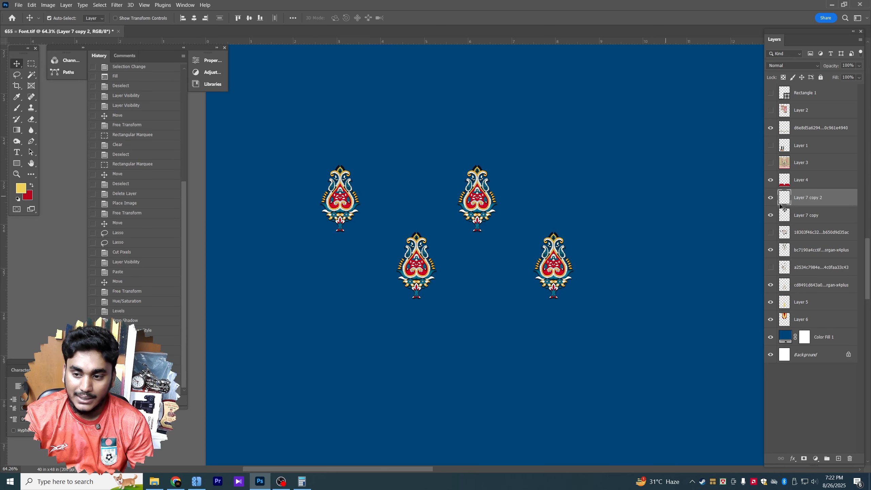
left_click(810, 214, "ctrl")
key("ctrl+g")
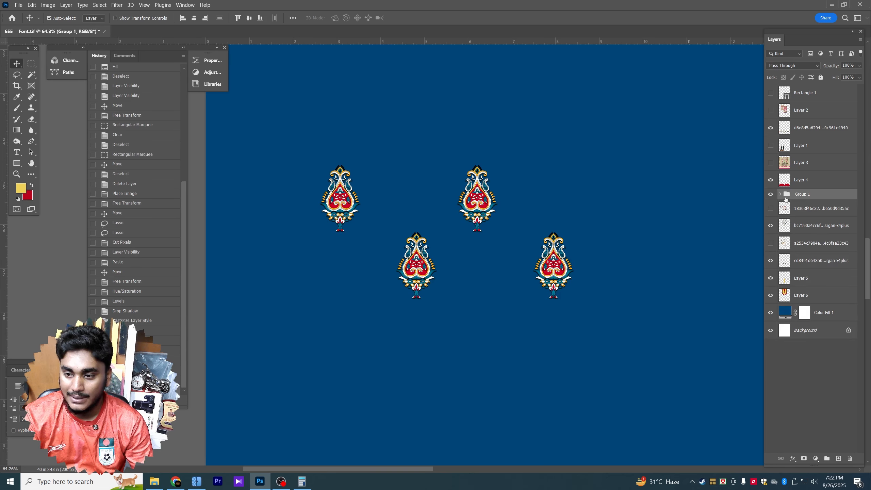
Step: Select both pair layers inside the group and duplicate them sideways to extend the staggered row to eight motifs
left_click(809, 226, "shift")
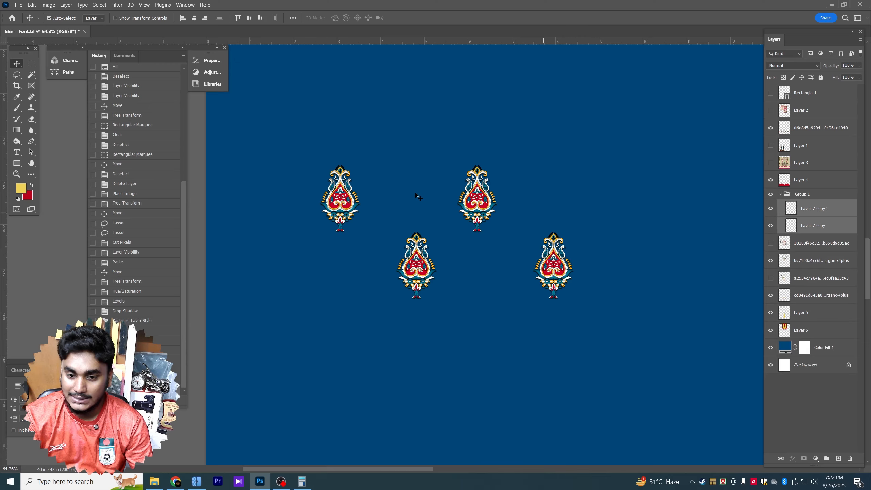
left_click_drag(481, 205, 566, 196)
scroll(360, 205, "down", 2)
scroll(566, 196, "down", 4)
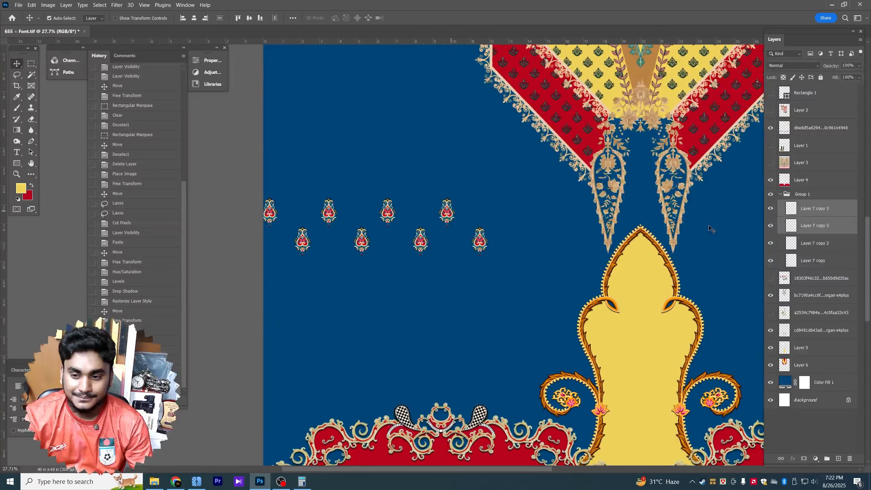
Step: Duplicate all four pair layers sideways along the row and distribute the eight pairs evenly in the horizontal direction
left_click(824, 210)
left_click(815, 265, "shift")
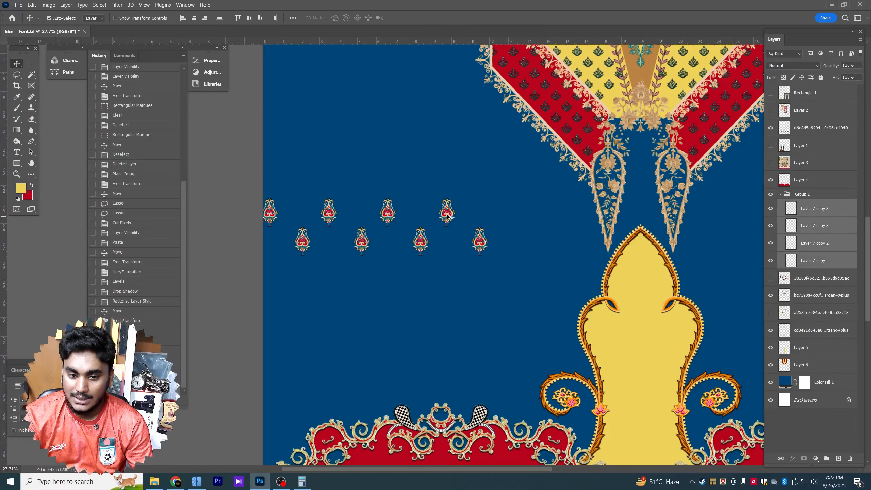
left_click_drag(462, 213, 714, 213)
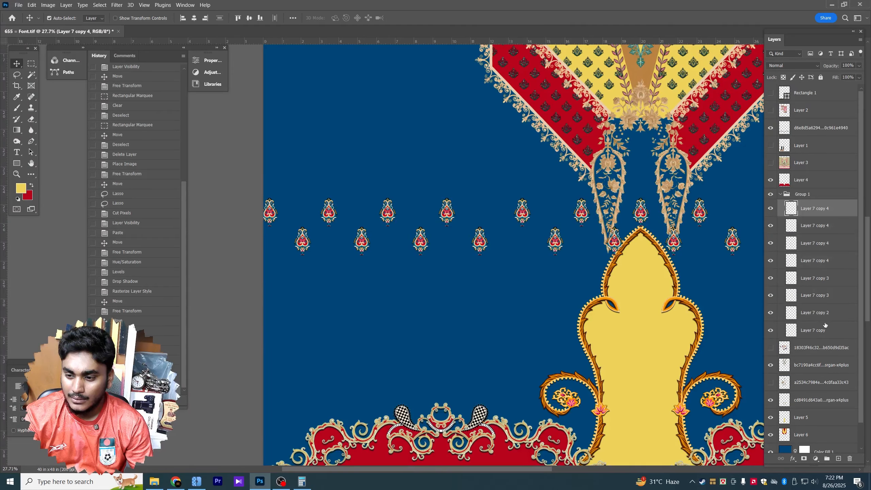
double_click(278, 20)
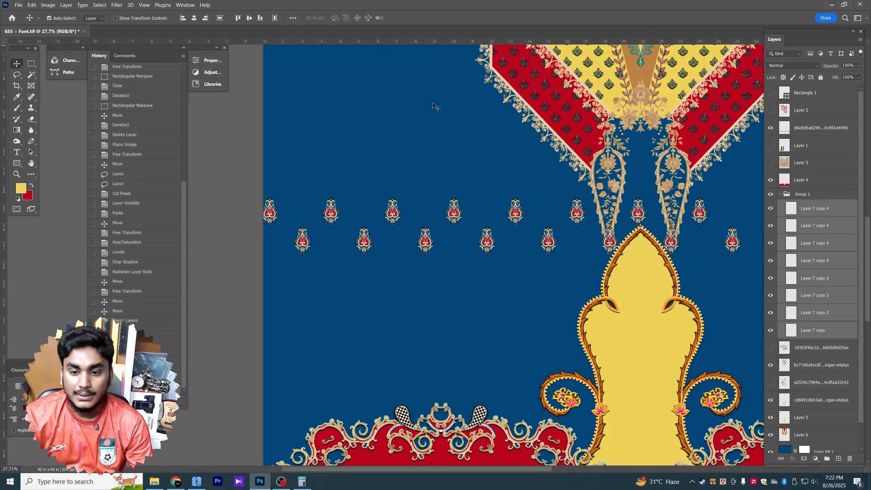
Step: Duplicate the eight pairs across the panel's right half, space them evenly and merge all of them into one row layer
scroll(549, 291, "down", 5)
left_click_drag(546, 273, 735, 276)
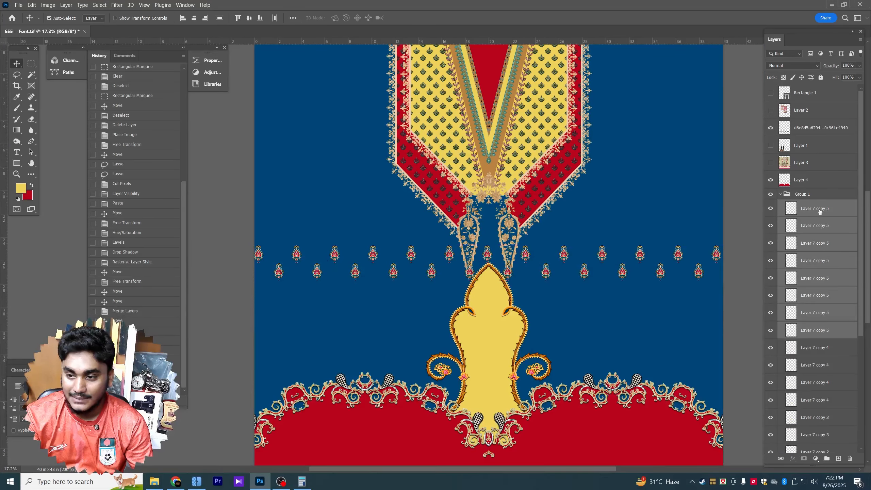
left_click(274, 19)
key("ctrl+e")
Step: Duplicate the merged staggered row directly below itself, and copy both row layers further down to the ornamental border
scroll(429, 275, "up", 3)
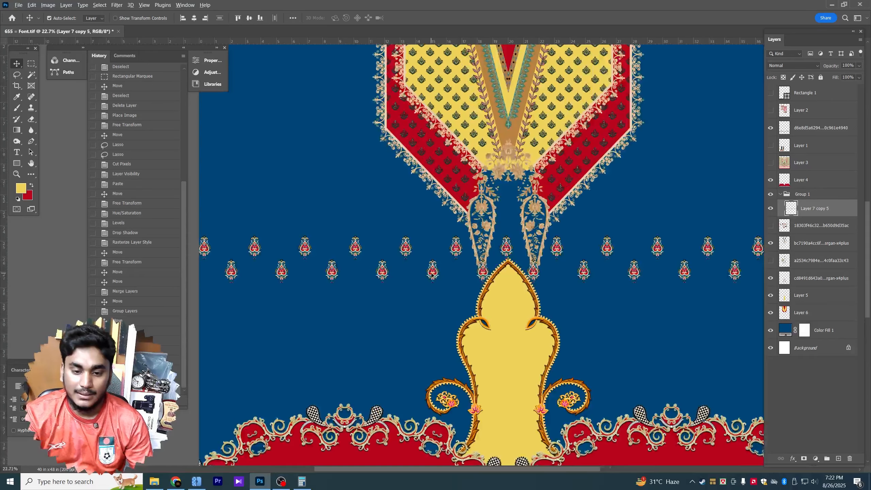
left_click_drag(432, 275, 425, 319)
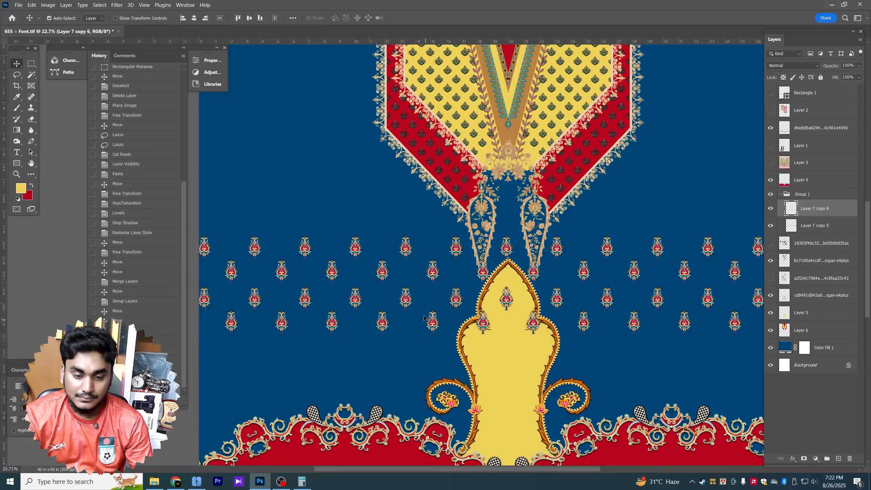
scroll(401, 302, "up", 4)
left_click_drag(405, 292, 387, 337)
scroll(404, 286, "down", 3)
scroll(404, 288, "down", 2)
left_click(394, 273, "shift")
scroll(381, 335, "up", 2)
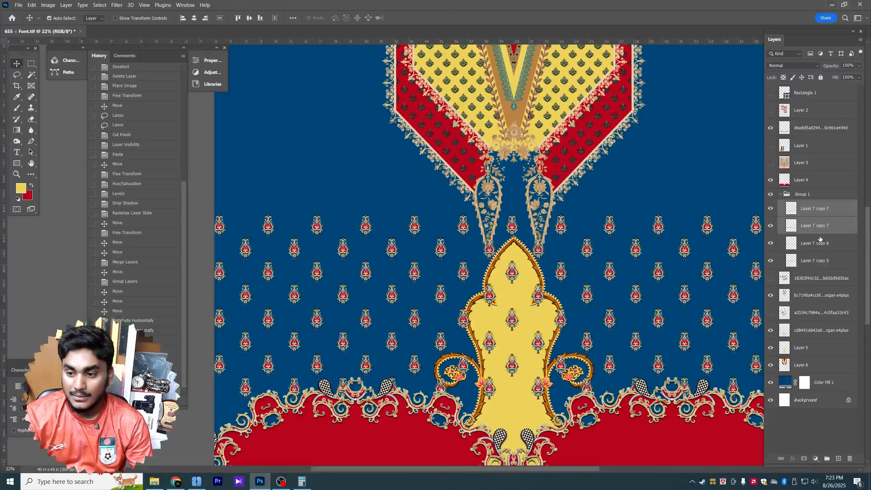
Step: Select the four row layers in the group and distribute them evenly in the vertical direction
left_click(818, 211)
left_click(818, 260, "shift")
left_click(220, 18)
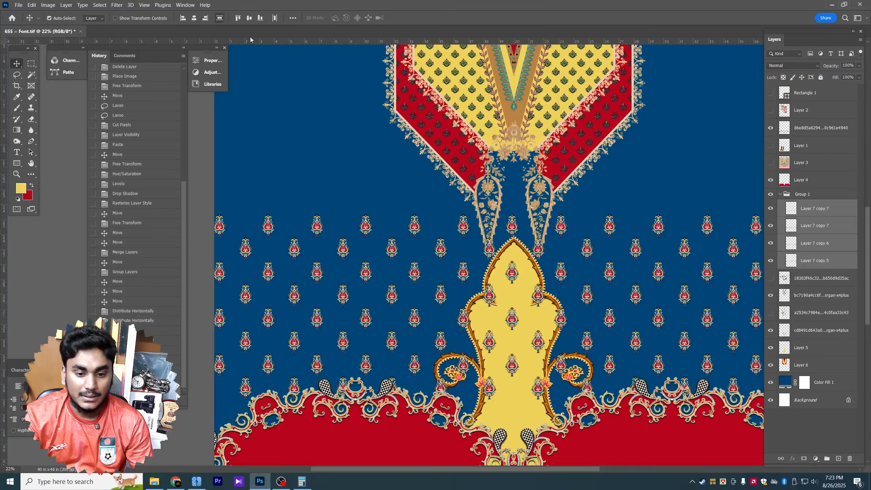
scroll(371, 310, "down", 2)
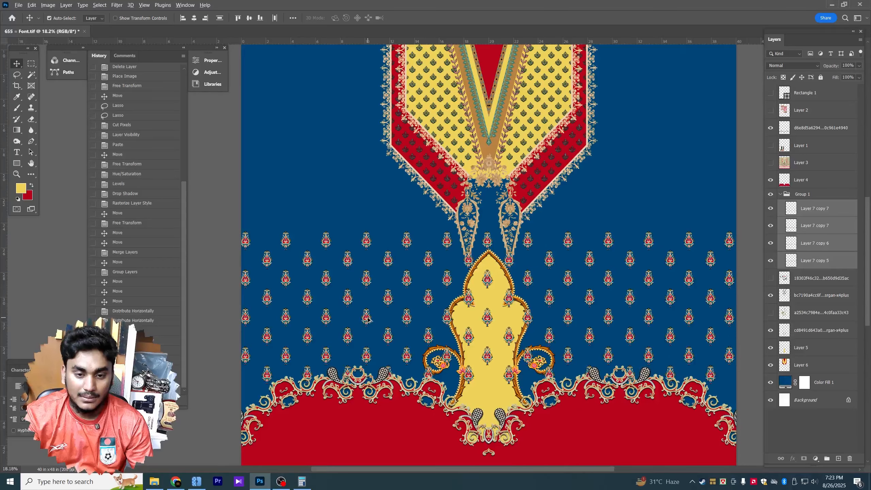
left_click_drag(367, 320, 381, 137)
scroll(377, 194, "down", 3)
scroll(363, 189, "up", 2)
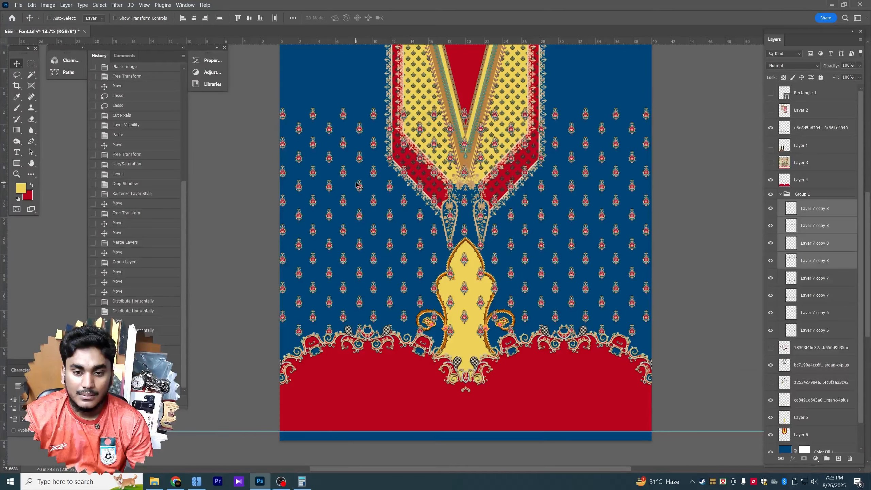
key("ctrl+z")
Step: Duplicate the four selected row layers upward until the motifs cover the panel up to its top edge
left_click_drag(334, 181, 319, 250)
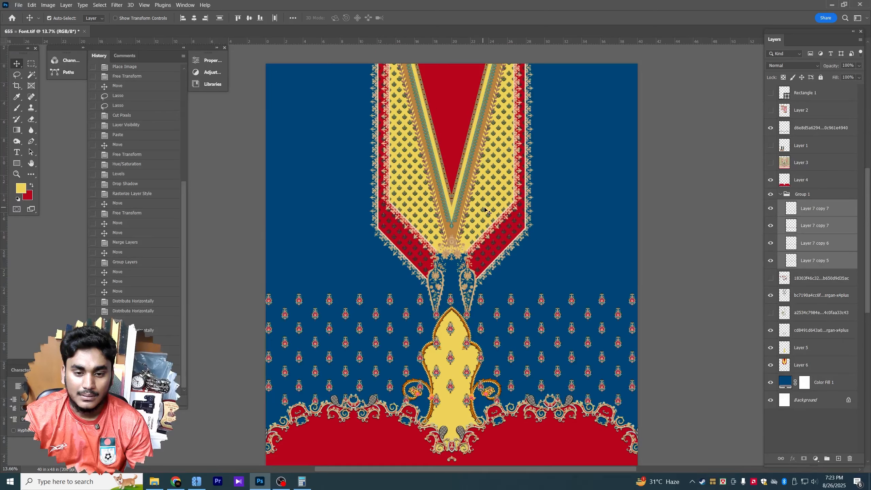
scroll(341, 302, "down", 2)
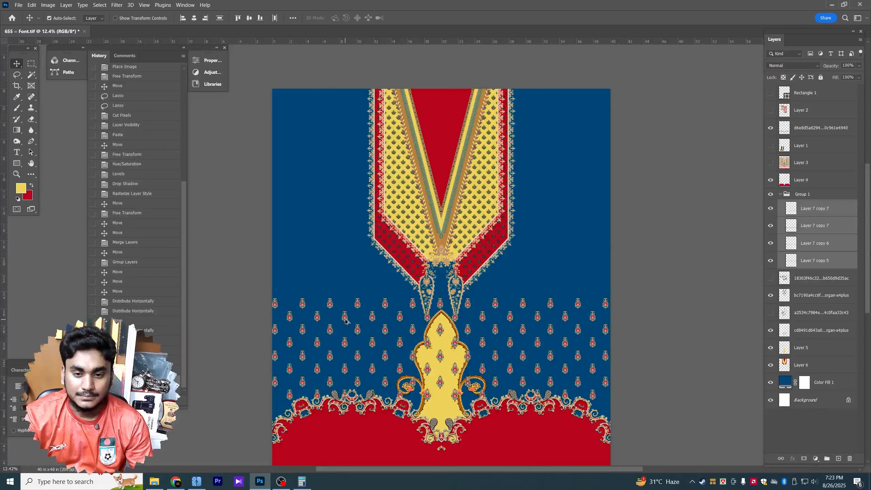
scroll(345, 321, "up", 5)
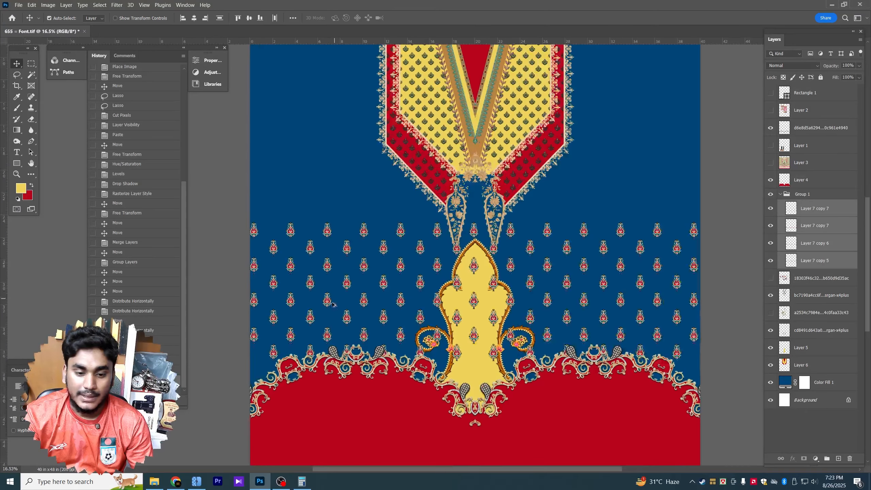
left_click_drag(326, 302, 305, 150)
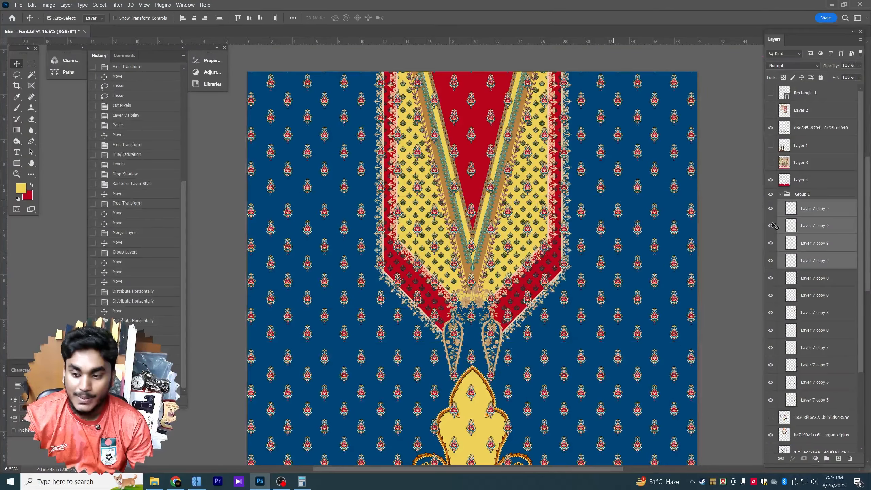
Step: Select all twelve row layers in the group and distribute them evenly over the panel's height
left_click(811, 213)
scroll(821, 283, "down", 2)
left_click(818, 330, "shift")
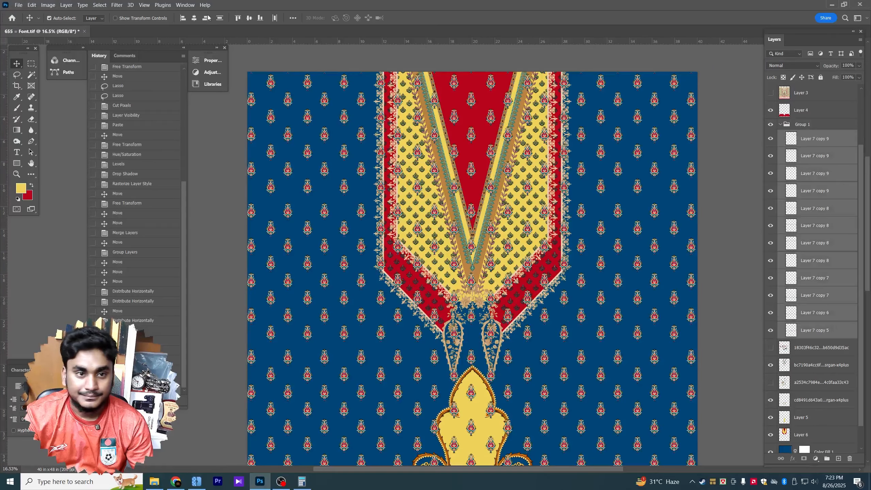
key("ctrl+e")
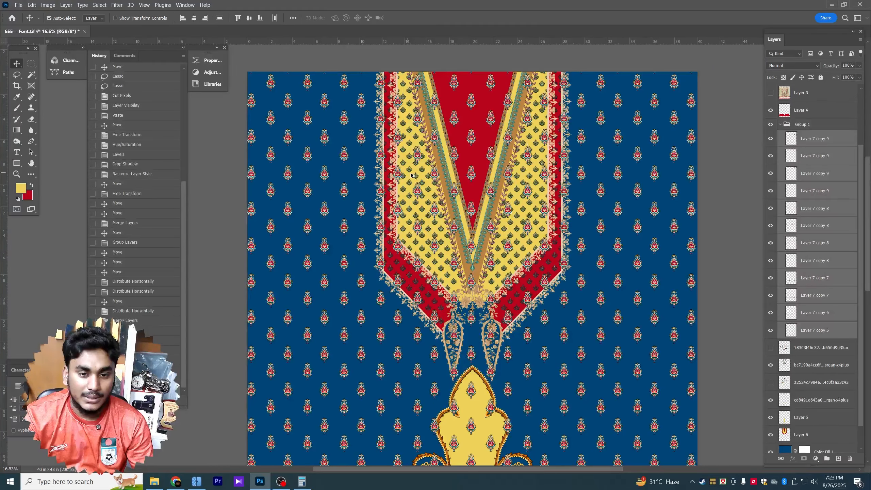
Step: Merge the twelve row layers into one pattern layer and align it to the horizontal center of the panel
key("ctrl+minus")
key("ctrl+e")
left_click(194, 18)
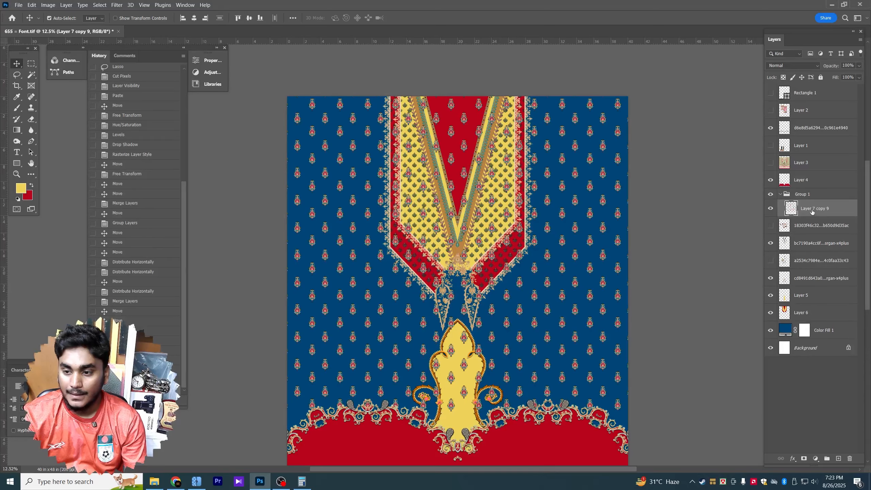
Step: Place the merged motif pattern layer directly above the Color Fill 1 layer and remove the emptied Group 1
left_click_drag(811, 211, 788, 320)
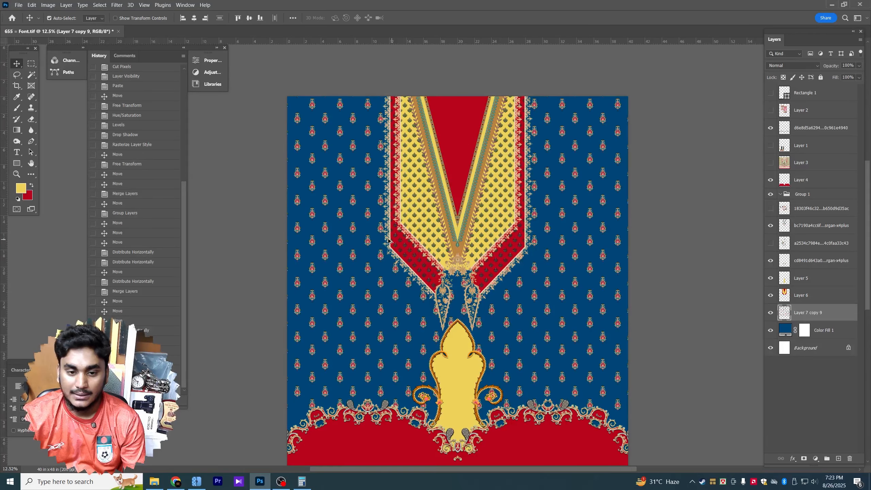
scroll(389, 242, "up", 2)
left_click(797, 199)
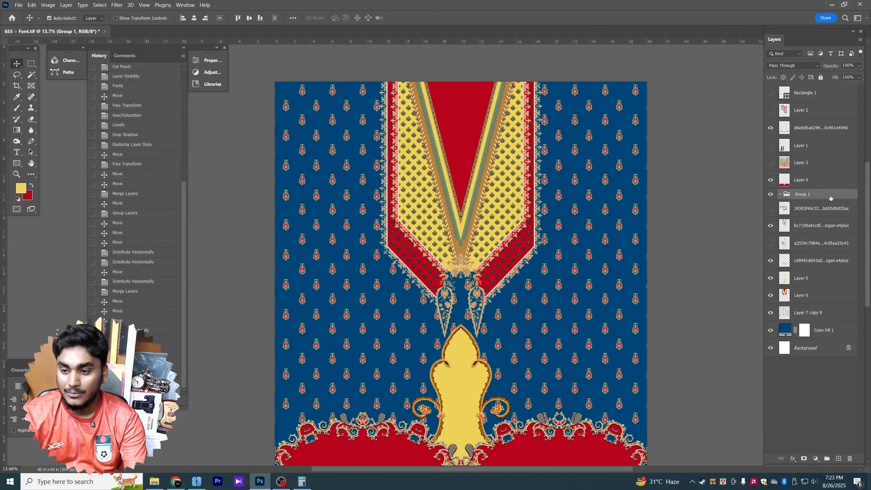
key("ctrl+shift+g")
Step: Change the Color Fill 1 background to pale cream yellow, #fff8bf
scroll(395, 295, "down", 3)
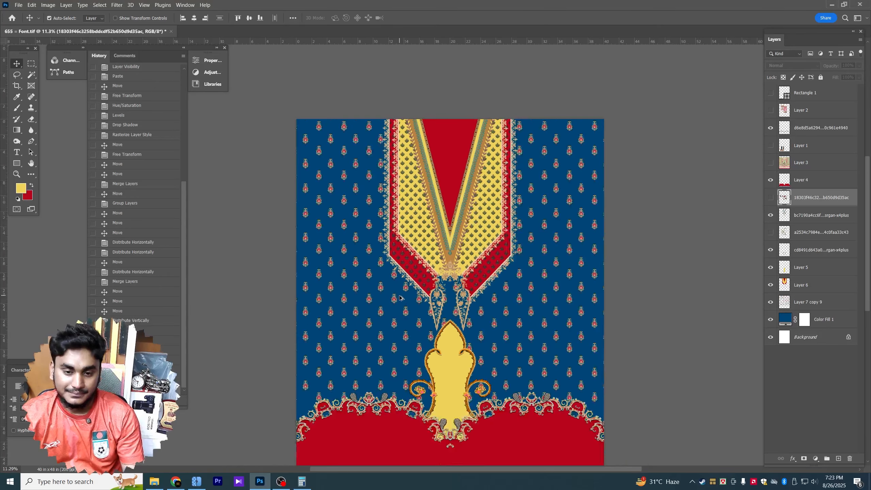
left_click_drag(491, 270, 487, 253)
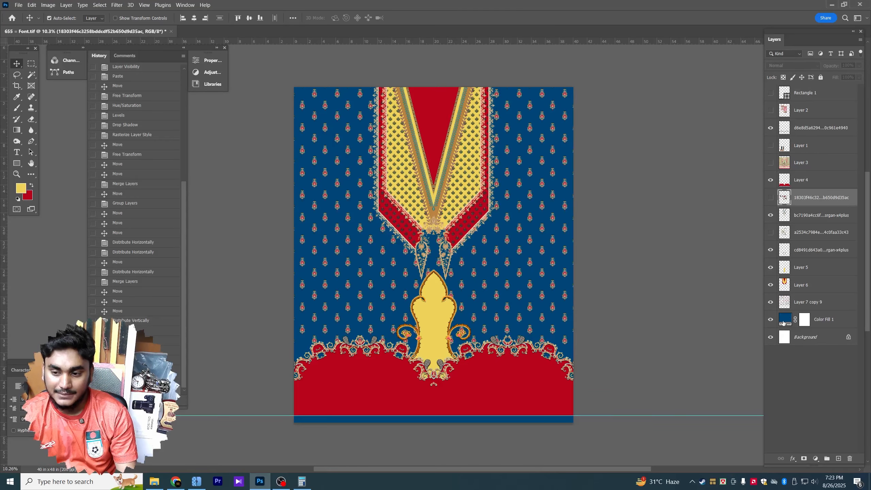
left_click(784, 321)
double_click(785, 319)
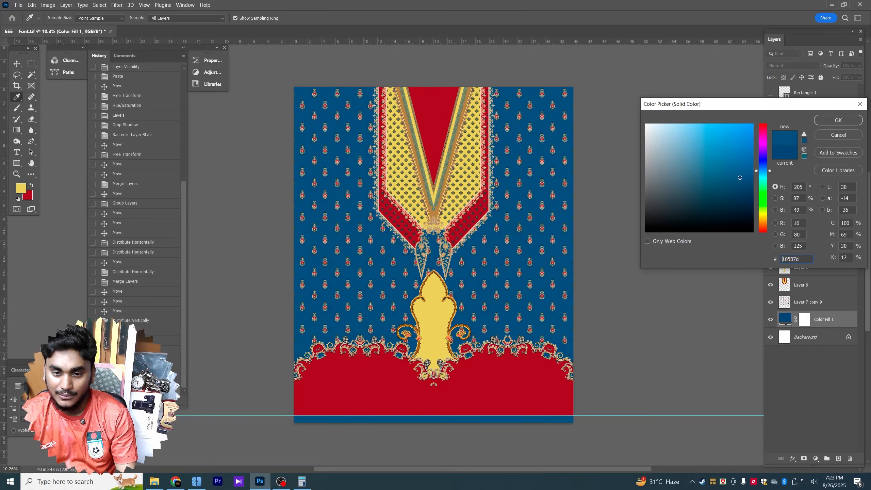
mouse_move(745, 178)
left_mouse_down()
mouse_move(731, 147)
mouse_move(660, 112)
mouse_move(675, 121)
left_mouse_up()
left_click(763, 215)
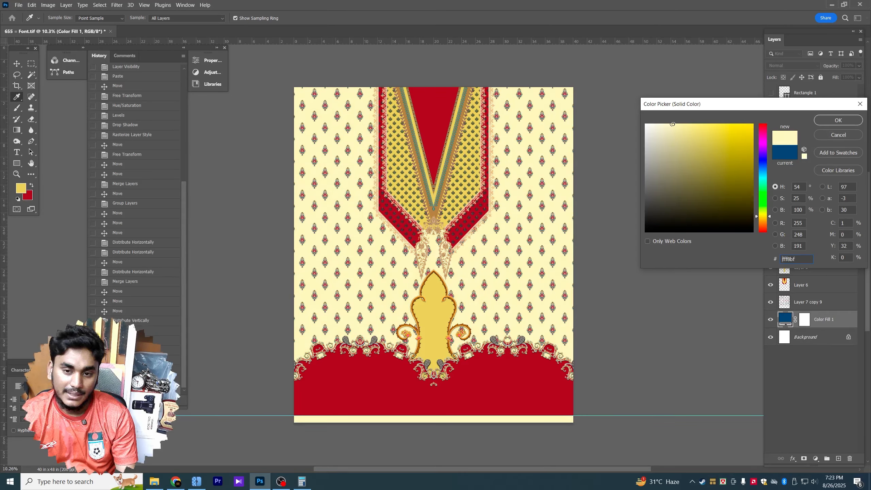
key("Return")
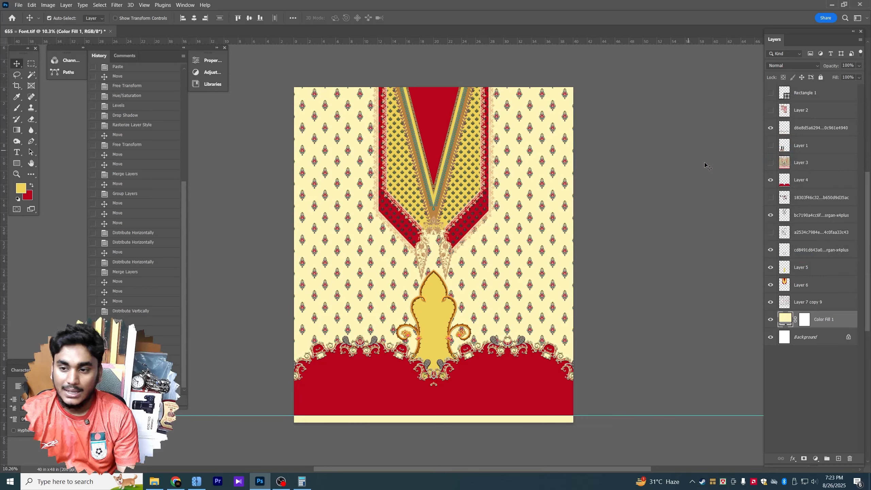
Step: Select the red neckline areas on Layer 6 with the Magic Wand and put them on a separate layer
left_click(435, 118)
left_click(770, 286)
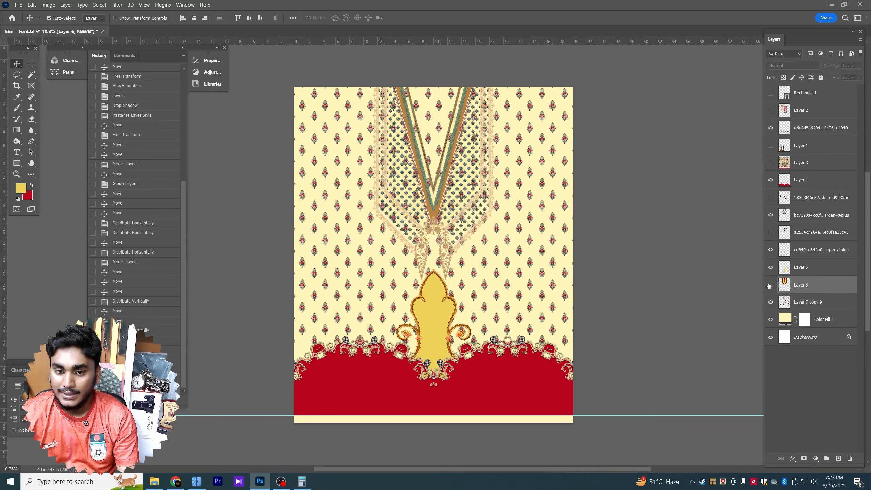
left_click(769, 286)
key("w")
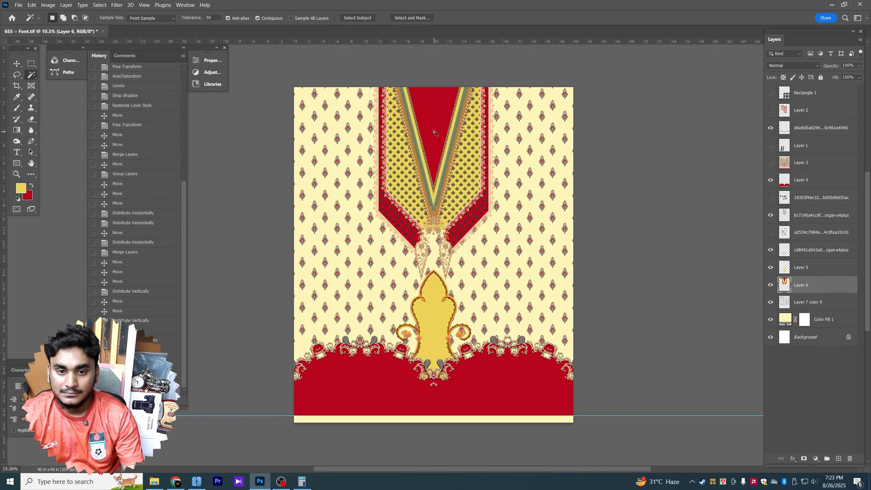
left_click(434, 137)
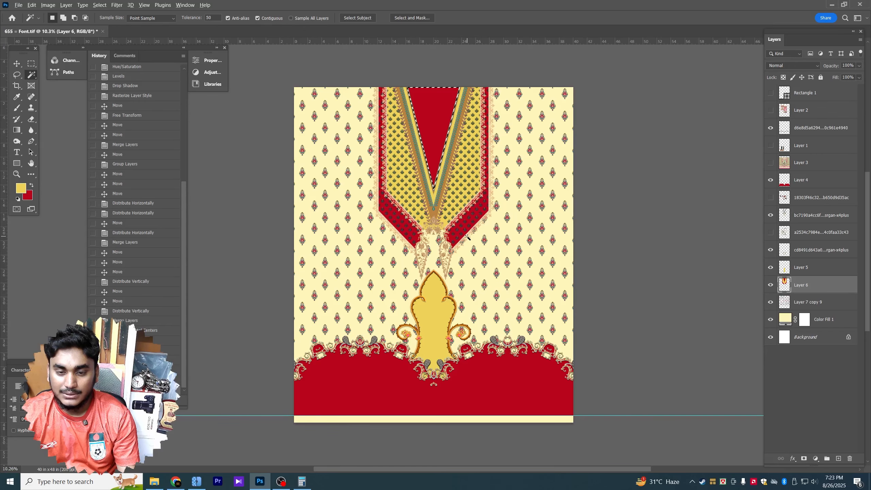
scroll(467, 236, "up", 2)
left_click(475, 219, "shift")
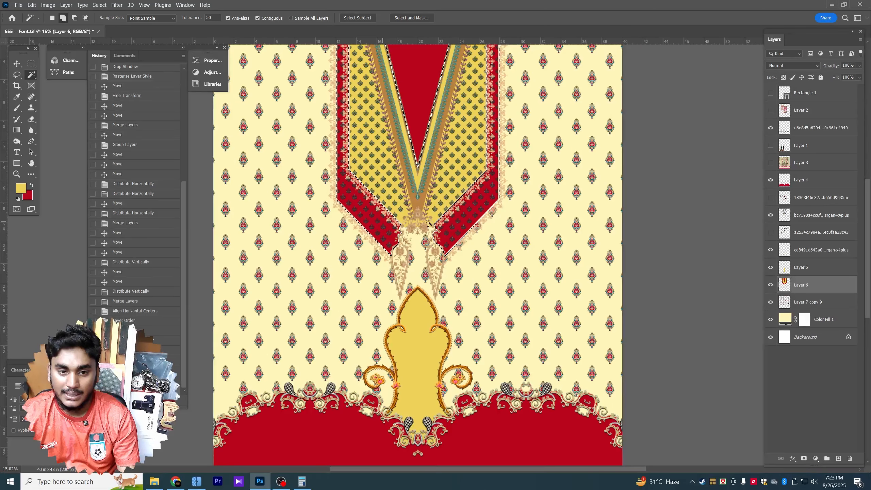
key("ctrl+j")
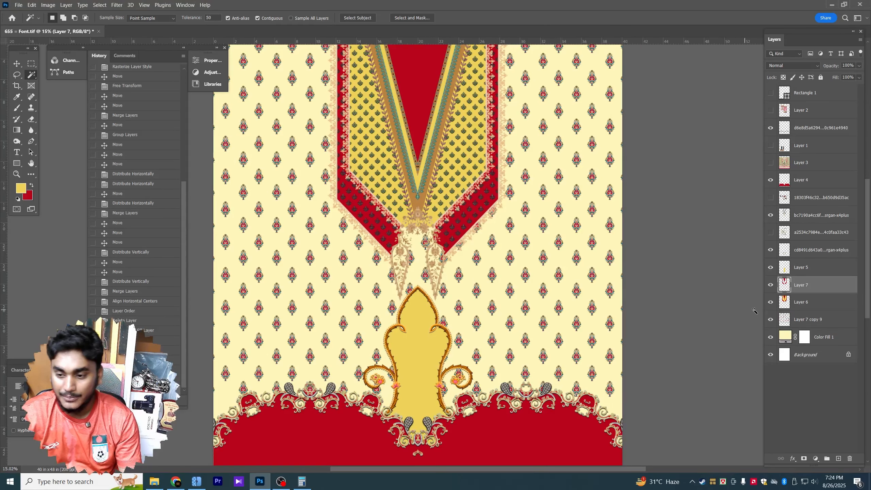
Step: Check which red area Layer 4 holds and merge it with the new red neckline layer
left_click(798, 184)
left_click(770, 179)
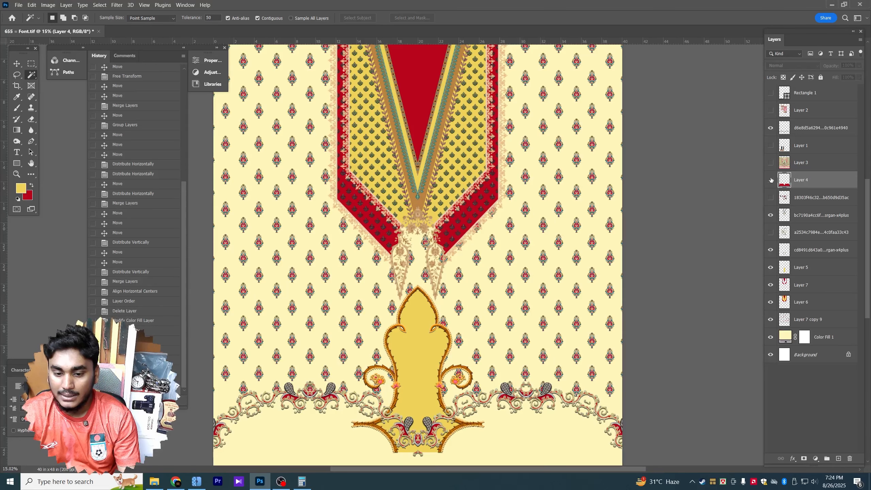
left_click(770, 179)
left_click(801, 283, "ctrl")
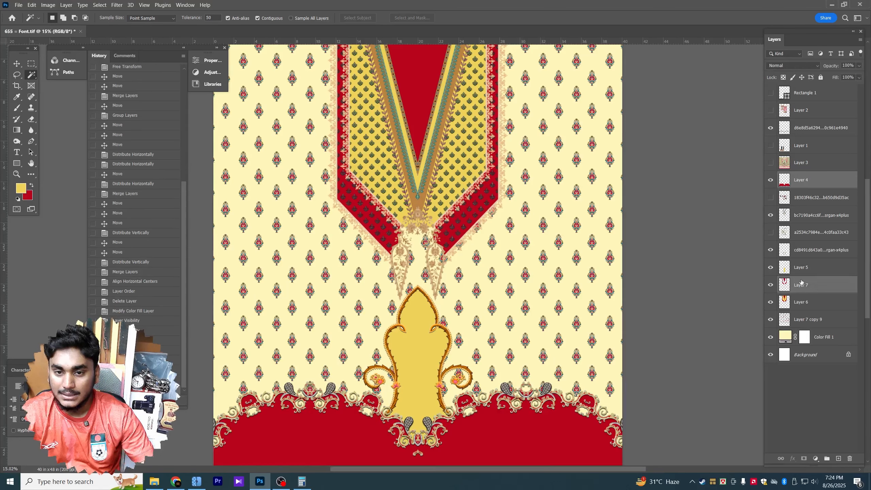
key("ctrl+e")
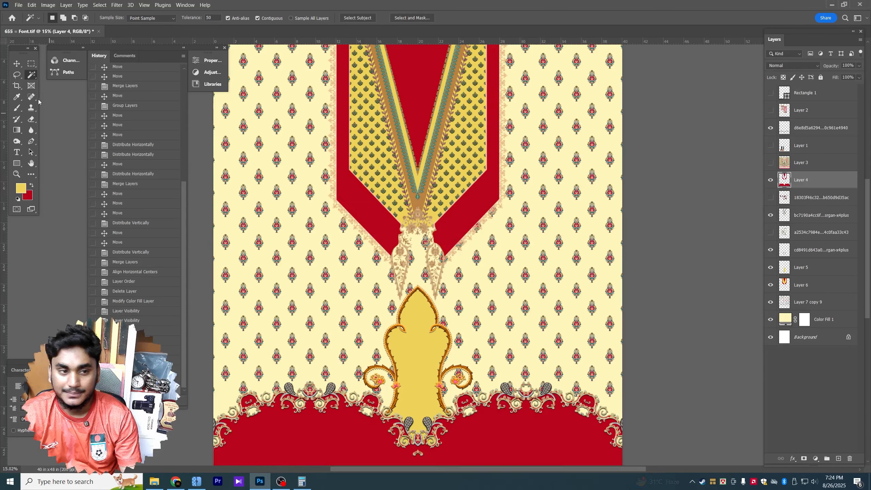
Step: Move the merged red Layer 4 directly below Layer 5 and check its extent by toggling its visibility
key("v")
scroll(616, 259, "down", 3)
scroll(445, 240, "down", 1)
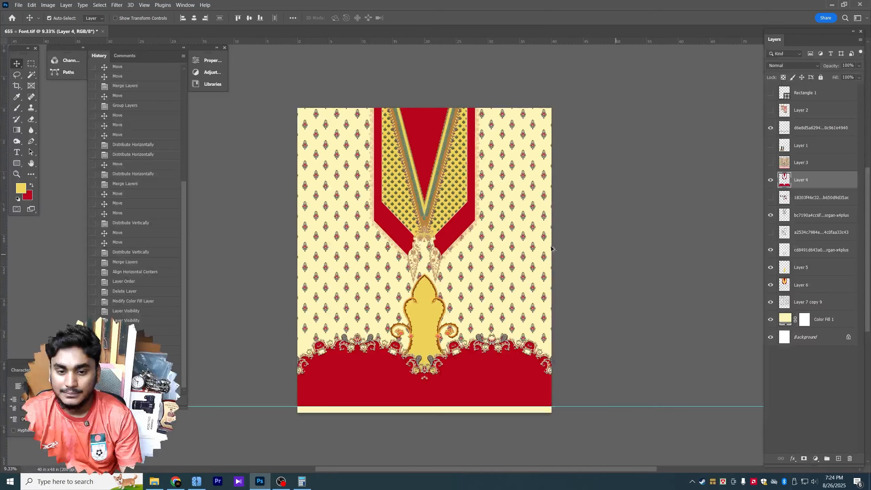
scroll(463, 225, "up", 2)
left_click_drag(807, 187, 809, 272)
scroll(362, 200, "up", 3)
scroll(362, 201, "up", 1)
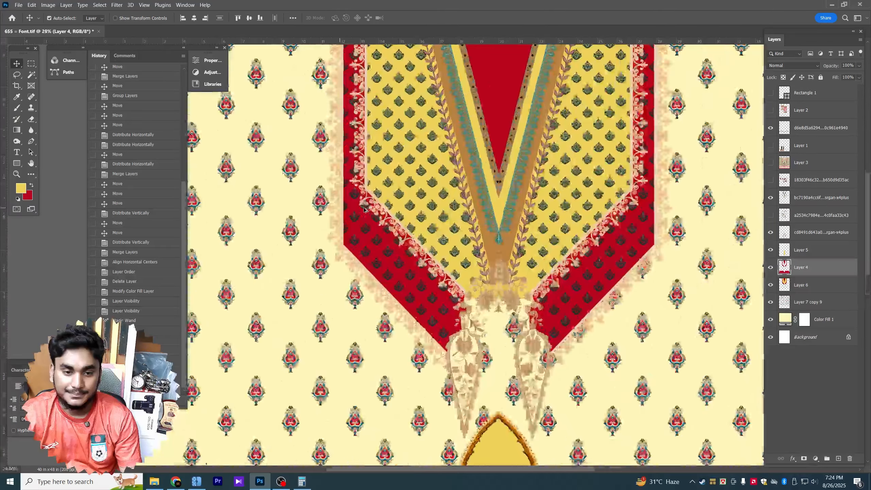
scroll(394, 219, "down", 1)
left_click(770, 267)
left_click(771, 267)
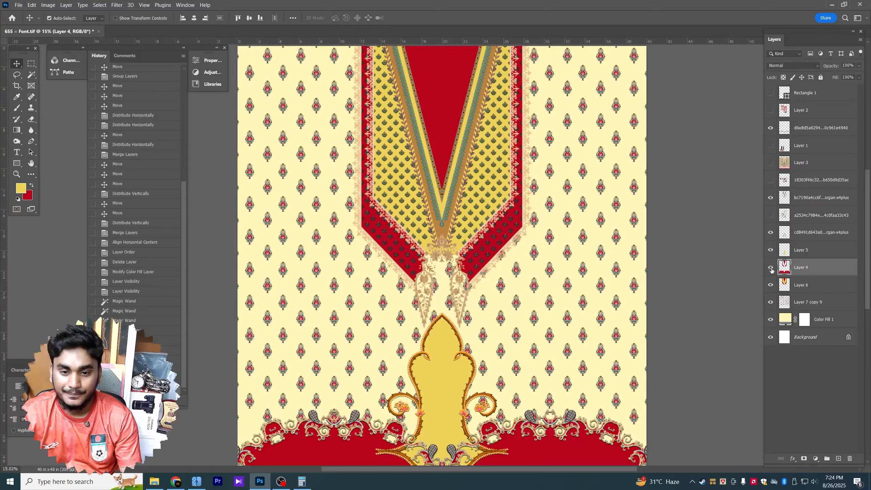
Step: Check which areas Layer 6 and Layer 4 cover by toggling the visibility of each
key("ctrl+minus")
left_click(778, 284)
left_click(769, 285)
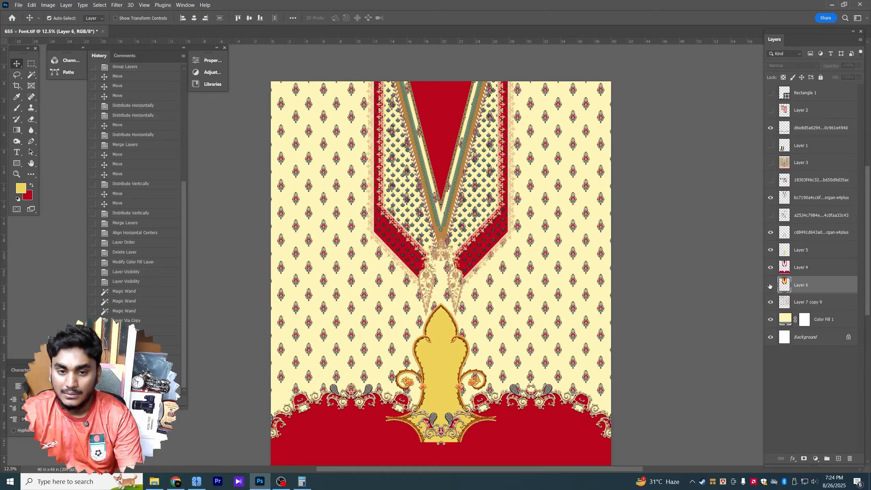
left_click(770, 267)
left_click(770, 267)
key("ctrl+plus")
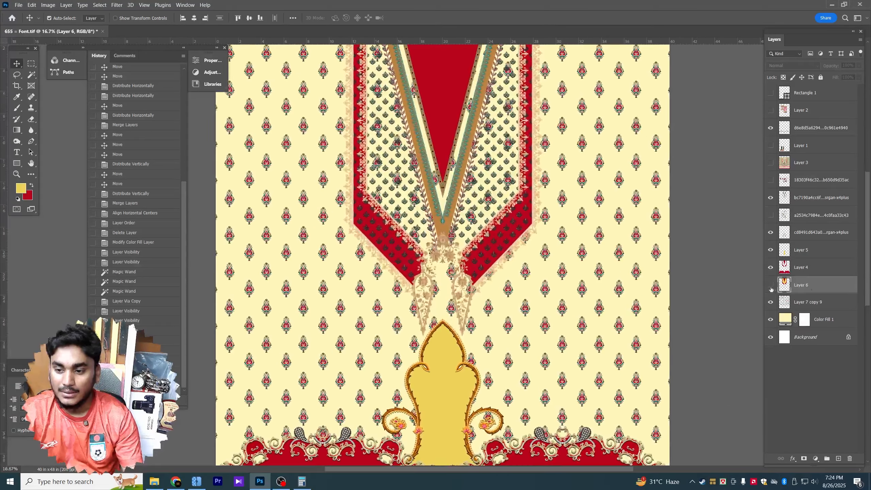
left_click(770, 285)
key("w")
left_click(484, 197)
left_click_drag(459, 369, 448, 278)
key("v")
left_click(442, 309)
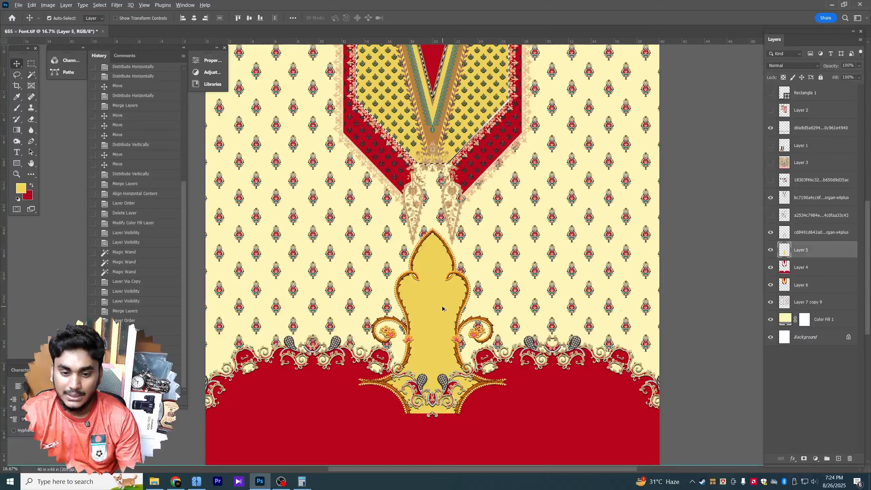
key("w")
left_click(443, 307)
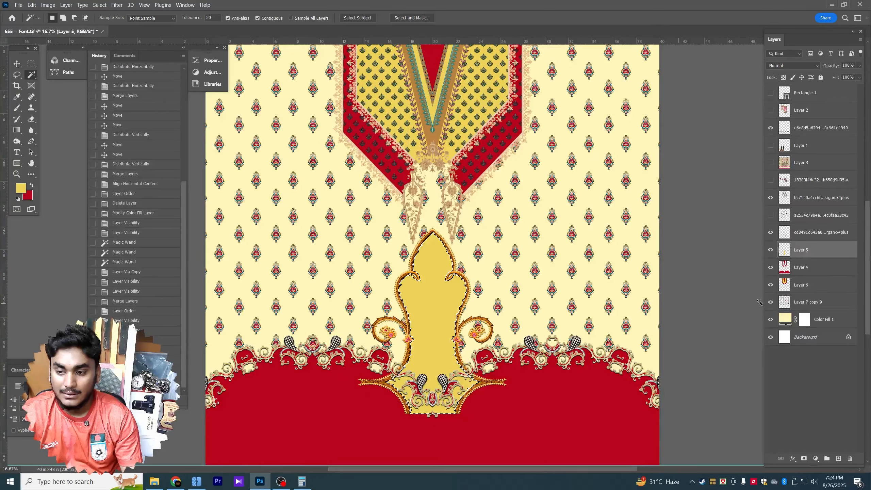
left_click(803, 285)
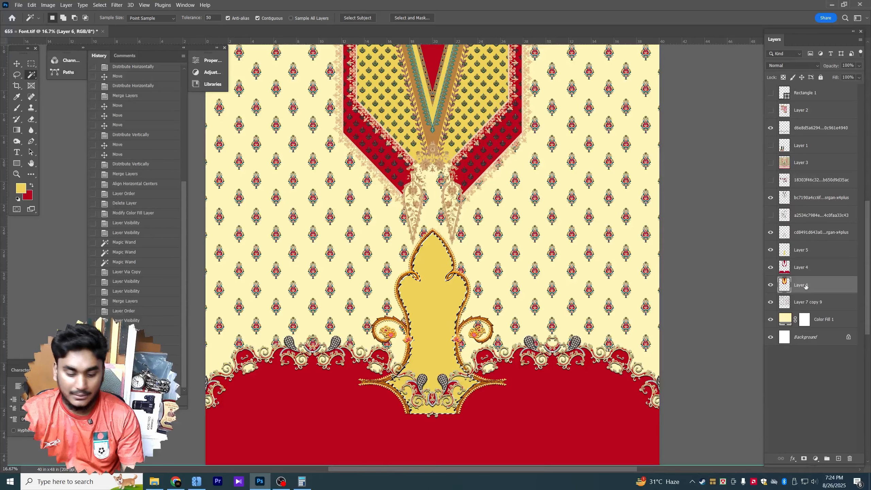
key("ctrl+j")
key("Return")
key("v")
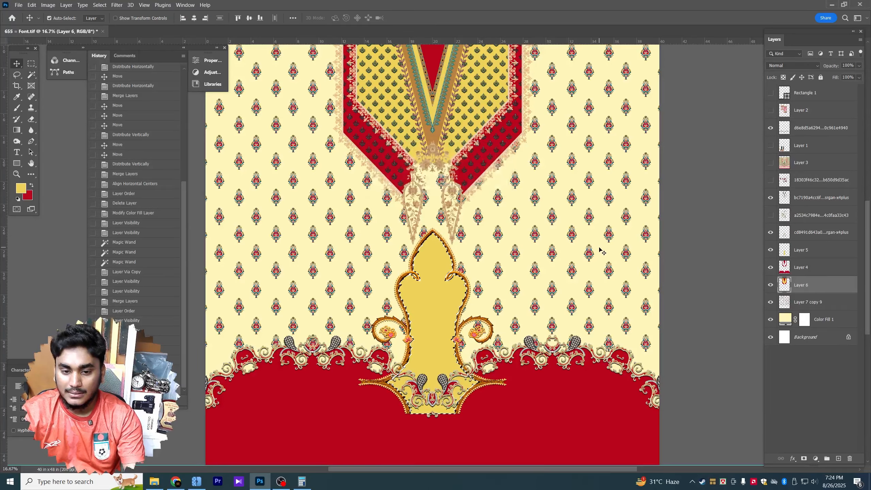
key("ctrl+d")
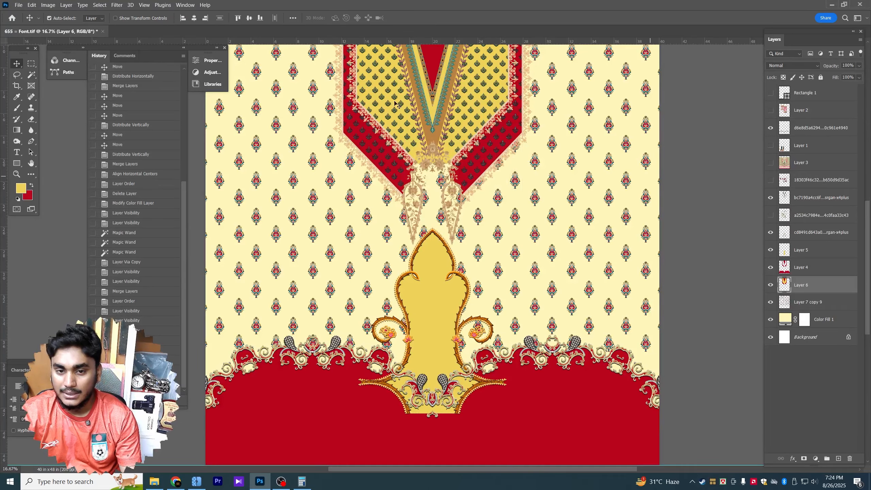
Step: Select the yellow neckline areas on Layer 6 with the Magic Wand, copy them to a new layer, and delete Layer 6
key("w")
left_click(466, 103)
key("ctrl+j")
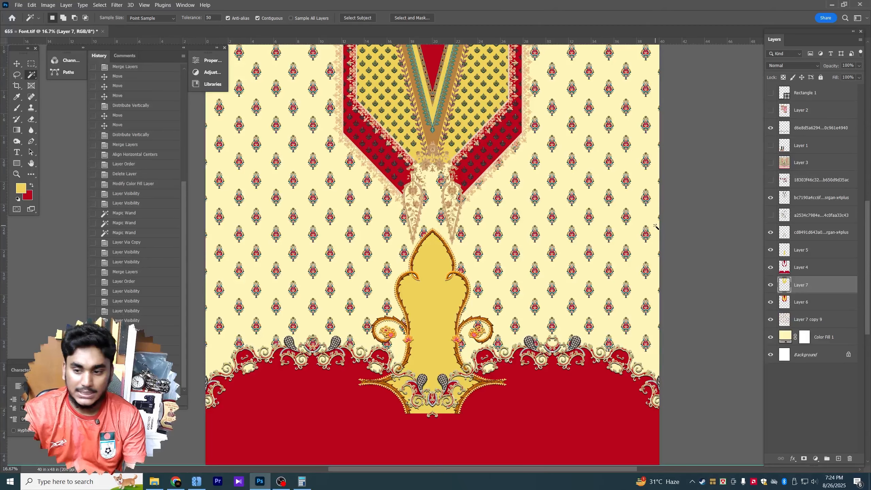
left_click(820, 302)
key("Delete")
Step: Merge the new yellow neckline layer with Layer 5 and check its extent by toggling its visibility
left_click_drag(829, 290, 818, 256)
left_click(815, 252, "ctrl")
key("ctrl+e")
left_click(770, 250)
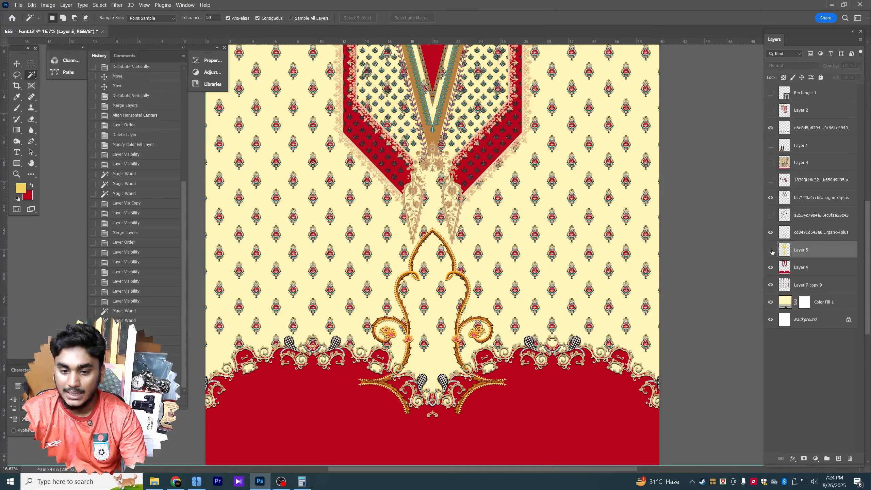
left_click(770, 251)
Step: Add a Color Overlay to the yellow areas on Layer 5, try several tints, and apply black, #000000
key("ctrl+minus")
left_click(14, 65)
key("ctrl+minus")
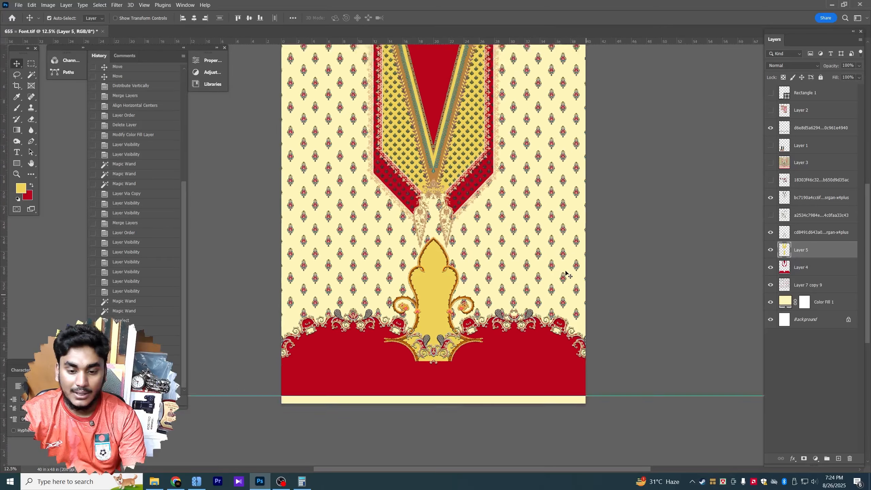
key("ctrl+plus")
left_click_drag(618, 330, 581, 368)
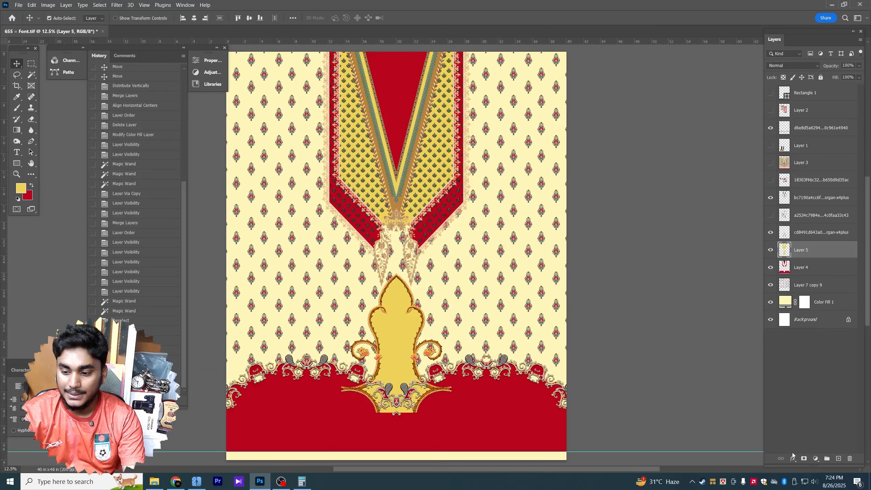
left_click(792, 458)
left_click(803, 426)
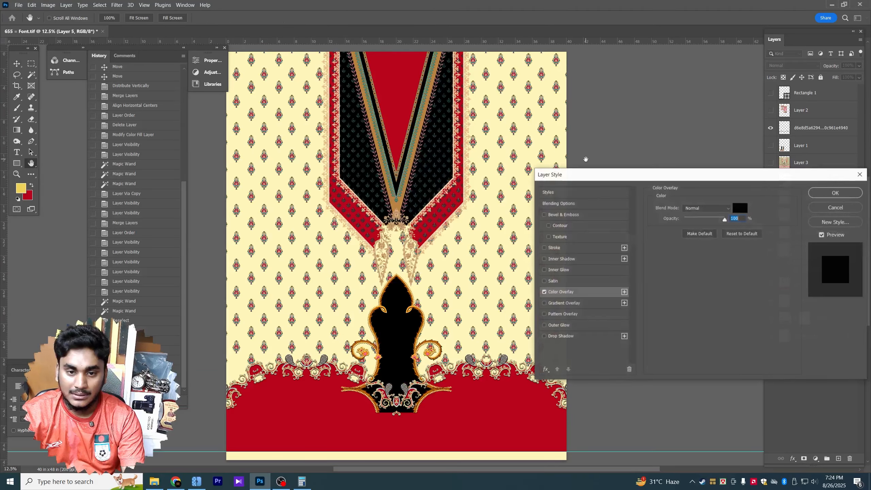
left_click(739, 207)
left_click_drag(733, 162, 664, 125)
left_click(761, 220)
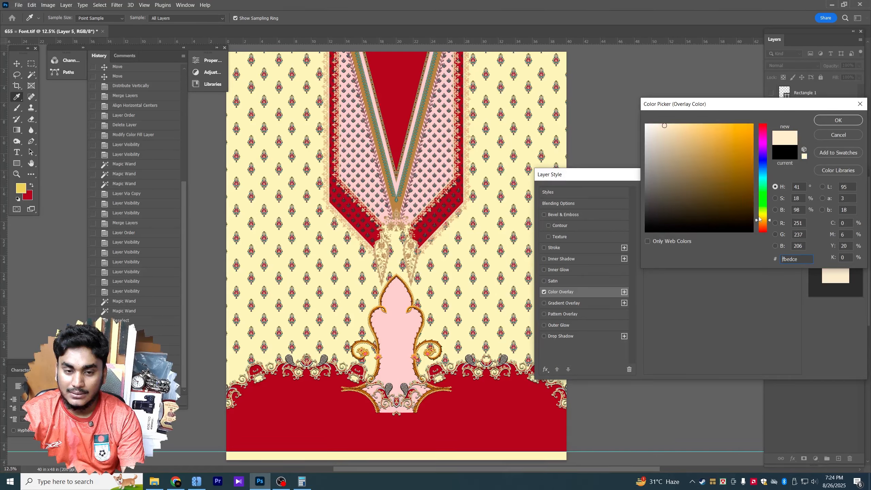
left_click(673, 131)
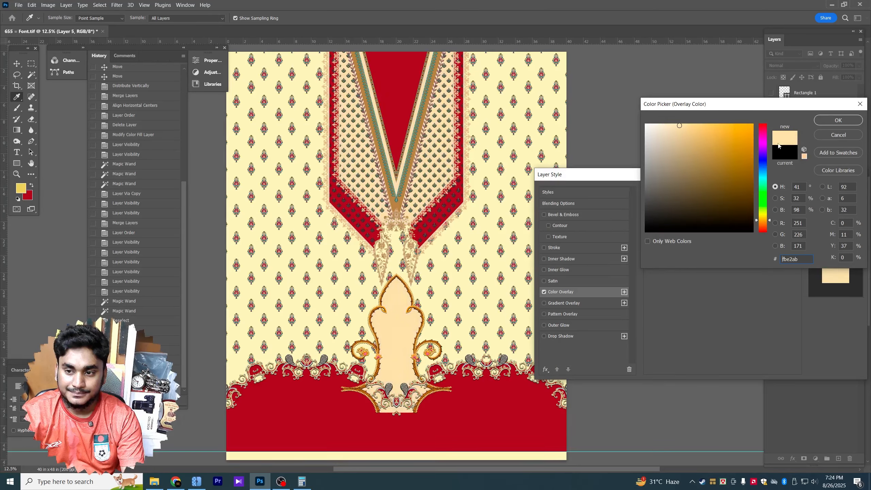
left_click(762, 130)
left_click(751, 198)
mouse_move(748, 197)
left_mouse_down()
mouse_move(747, 170)
mouse_move(677, 210)
mouse_move(672, 203)
mouse_move(669, 218)
mouse_move(763, 235)
left_mouse_up()
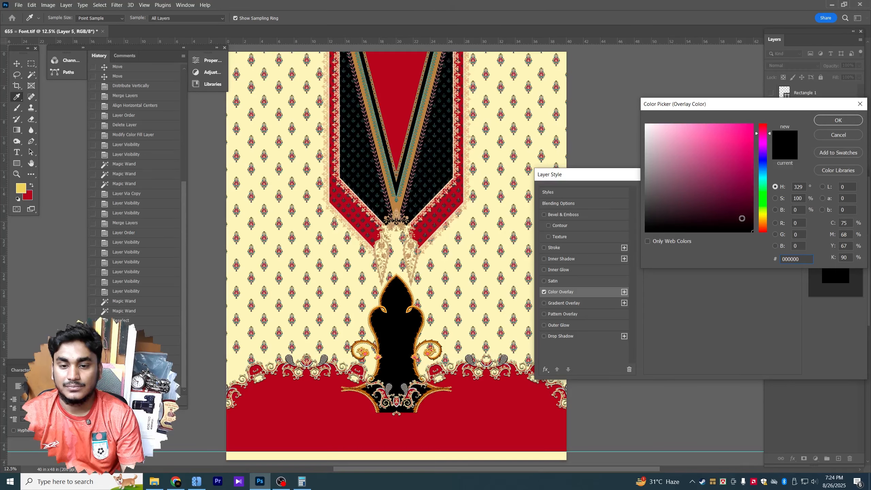
key("Return")
key("Return")
Step: Examine the small teal motifs and V-bands of the neckline up close, toggling the neckline ornament layer's visibility
scroll(349, 135, "up", 10)
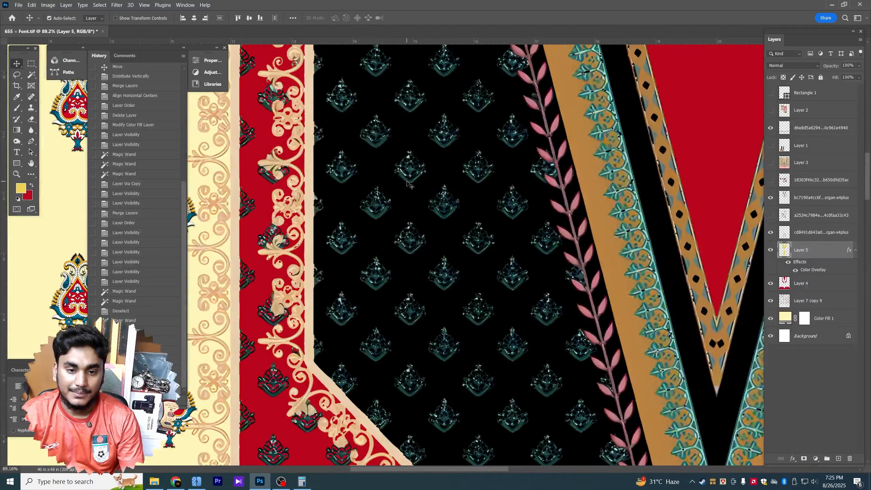
left_click(704, 212)
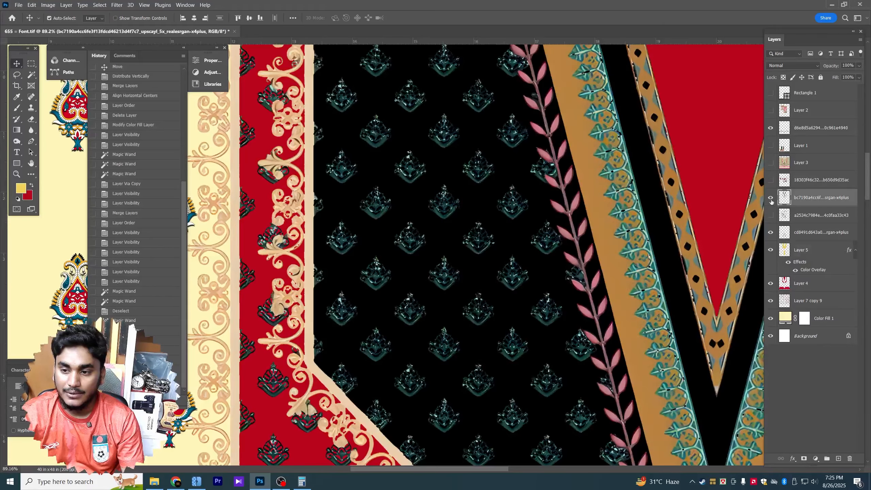
left_click(771, 201)
left_click(771, 201)
scroll(488, 201, "down", 3)
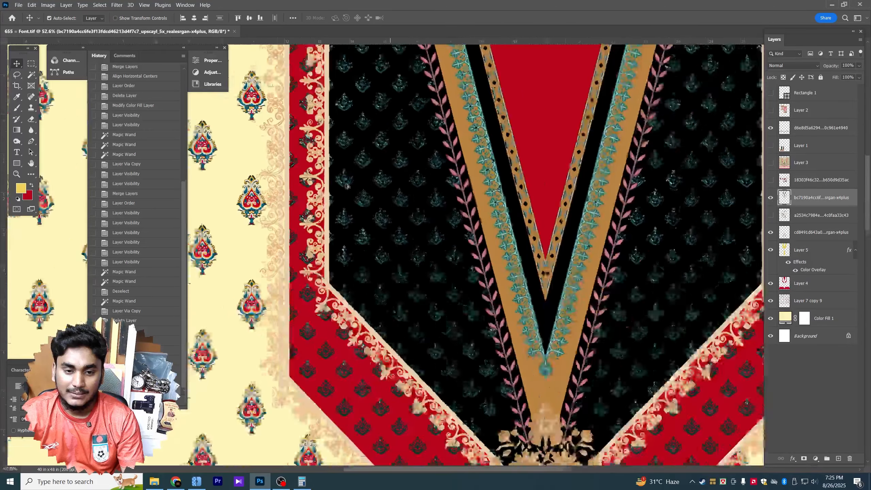
scroll(366, 166, "up", 2)
scroll(366, 166, "down", 2)
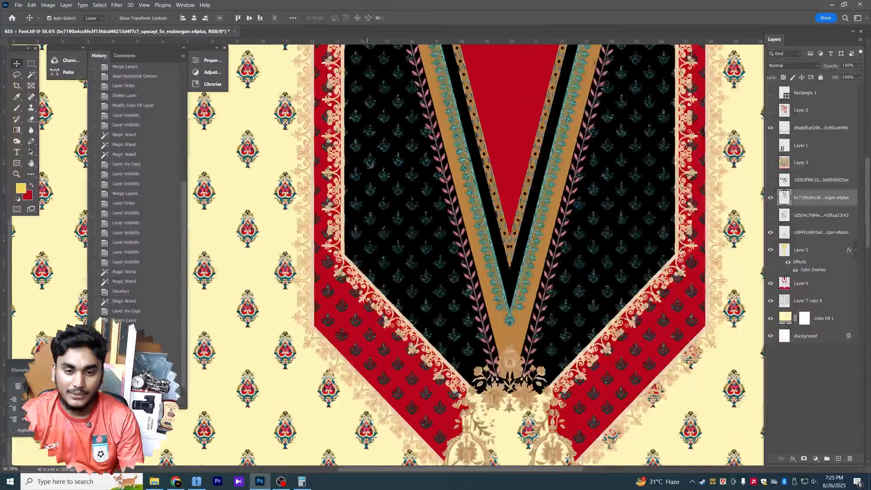
scroll(346, 273, "up", 1)
scroll(339, 157, "up", 2)
scroll(339, 158, "down", 3)
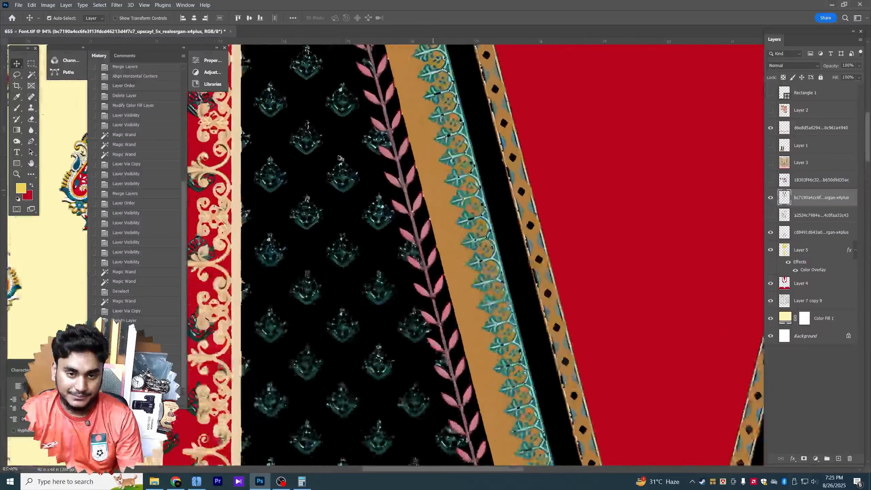
scroll(332, 208, "up", 3)
scroll(333, 208, "up", 5)
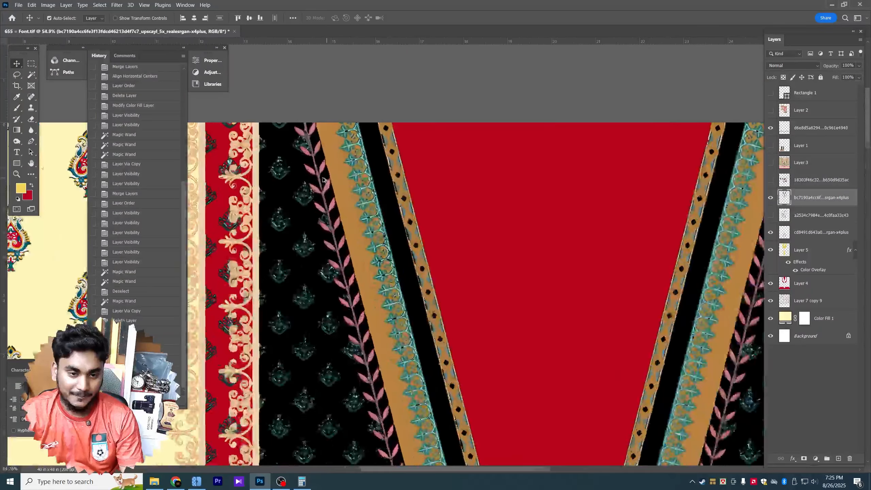
Step: Try to trace the brown V-band's left outer edge with the Pen tool down to the floral ornament, then undo the path
key("p")
scroll(311, 96, "down", 3)
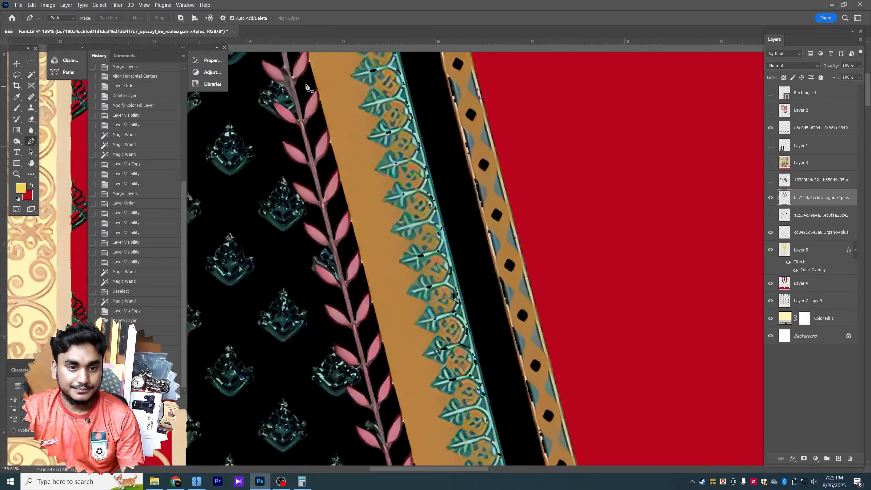
scroll(311, 141, "up", 3)
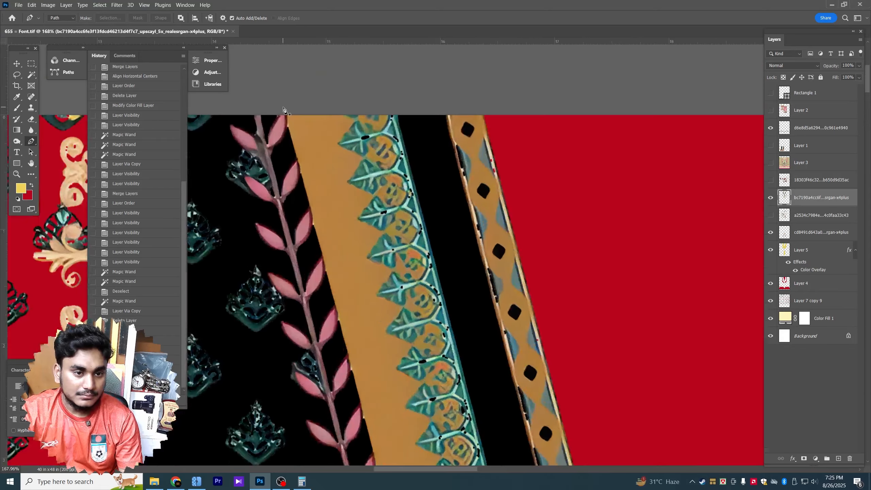
left_click(284, 110)
scroll(332, 231, "down", 3)
scroll(333, 231, "down", 3)
left_click_drag(330, 303, 308, 65)
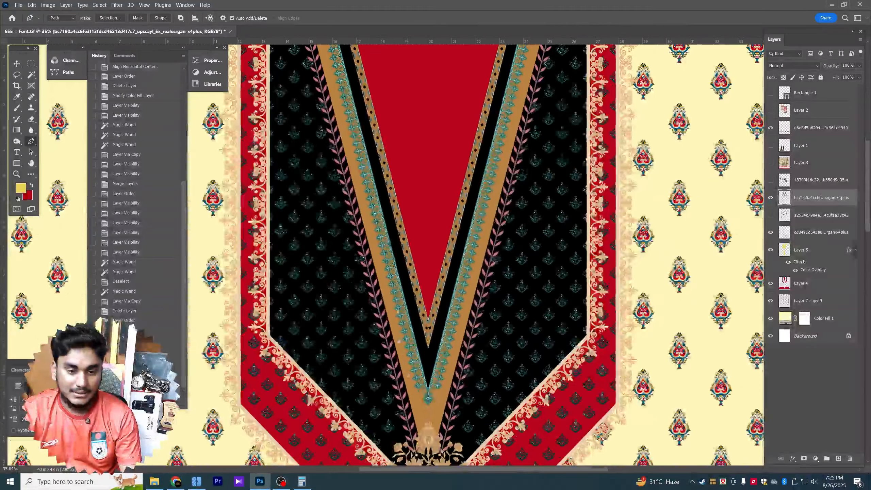
left_click_drag(401, 359, 395, 231)
scroll(419, 319, "up", 3)
scroll(418, 319, "up", 3)
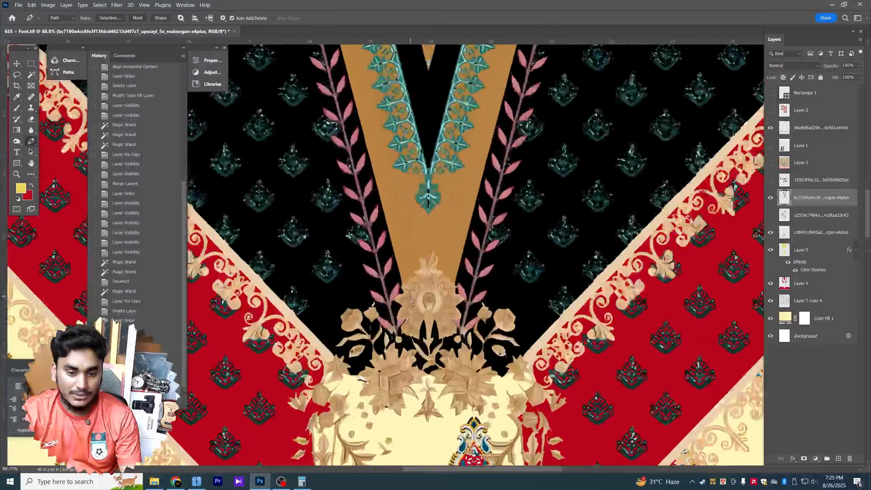
left_click(415, 321)
left_click(416, 326)
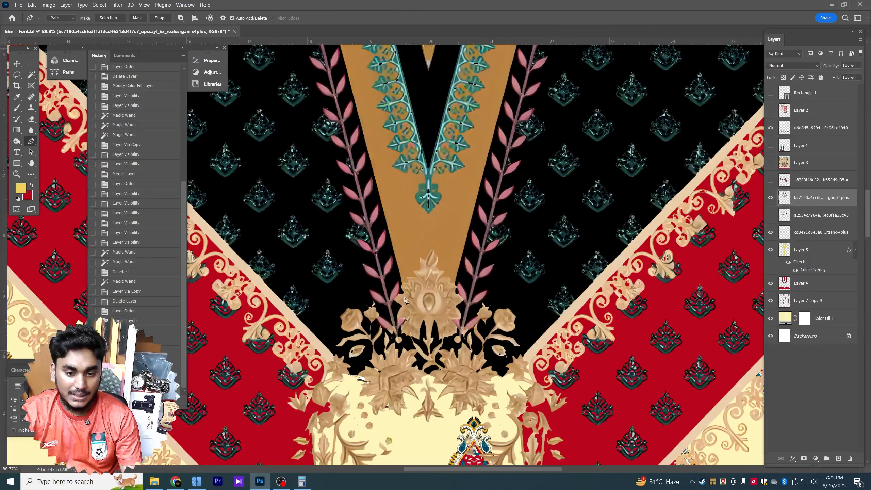
scroll(405, 301, "up", 4)
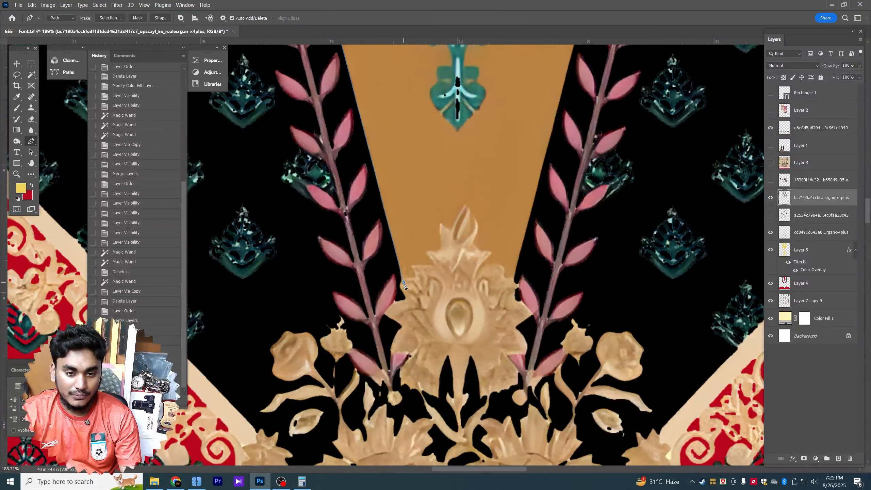
key("ctrl+z")
key("ctrl+z")
key("ctrl+z")
Step: Remove the Color Overlay effect from Layer 5 and show the neckline ornament layer again
left_click(17, 64)
scroll(442, 259, "down", 7)
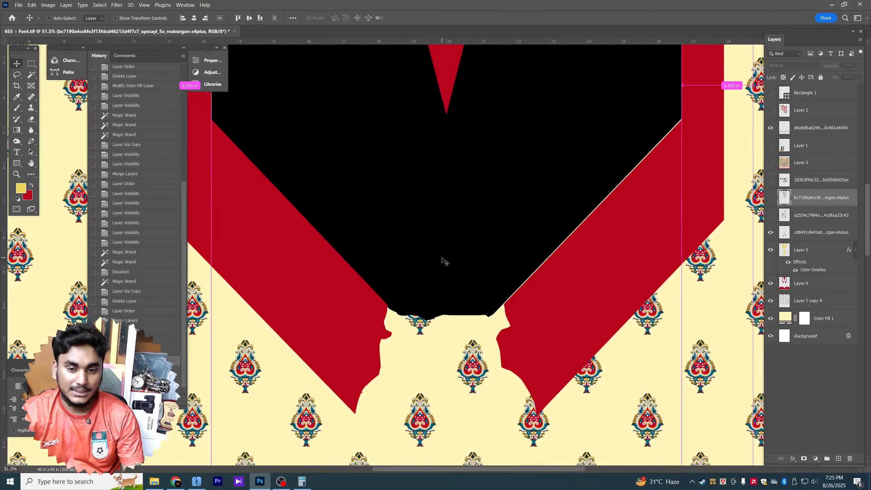
scroll(442, 257, "down", 14)
left_click_drag(848, 250, 850, 458)
left_click(770, 198)
Step: Reorder the layers so Layer 4 sits above the cd8491d643a0 ornament layer, with Layer 5 directly below that ornament layer
left_click_drag(801, 250, 801, 276)
left_click_drag(821, 233, 821, 258)
scroll(473, 323, "down", 1)
scroll(472, 323, "up", 3)
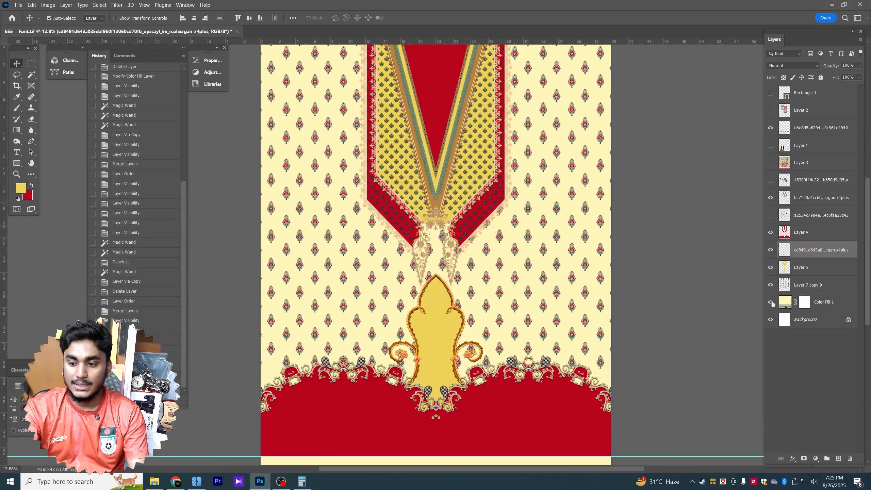
Step: Try several purple and blue shades for the Color Fill 1 background and apply dark blue, #003680
double_click(787, 301)
key("ctrl+minus")
left_click(763, 161)
left_click(724, 194)
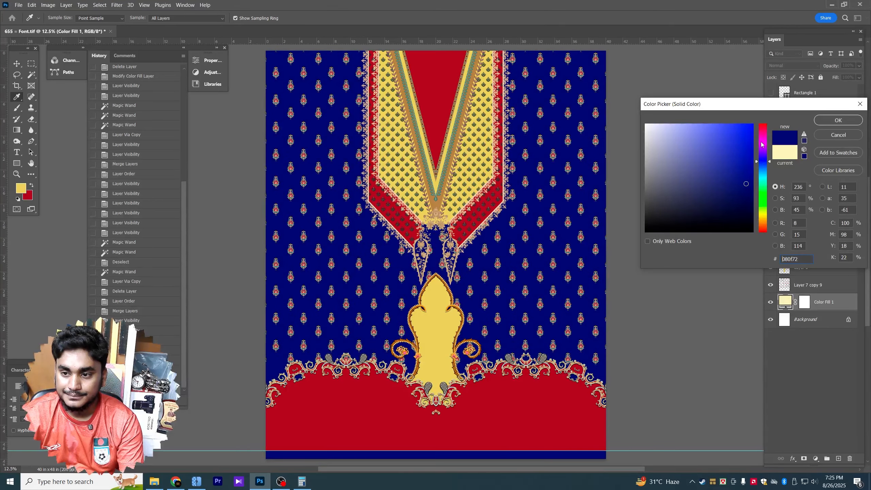
left_click(746, 183)
left_click(763, 133)
left_click(764, 152)
left_click(763, 158)
left_click(737, 198)
left_click(763, 168)
left_click_drag(746, 193, 749, 175)
key("Return")
left_click(649, 312)
scroll(444, 390, "down", 1)
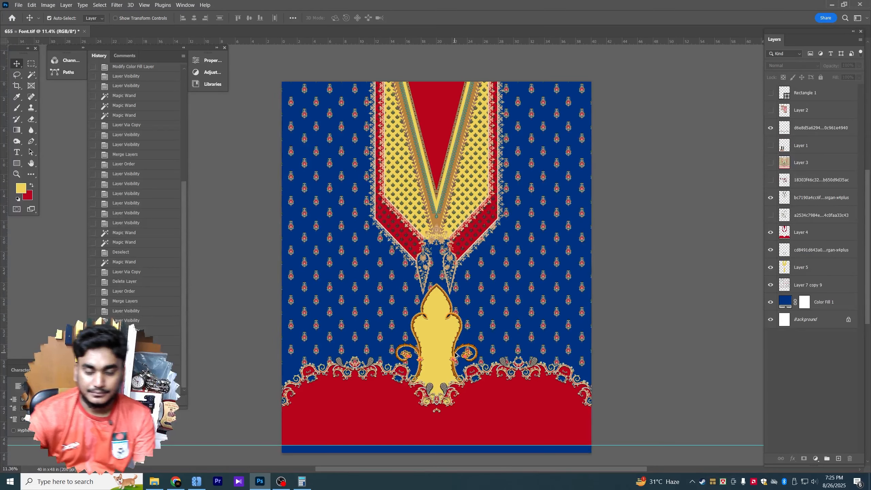
Step: Shift the Color Fill 1 background to a slightly greener blue, #004580, and review the whole panel
double_click(784, 301)
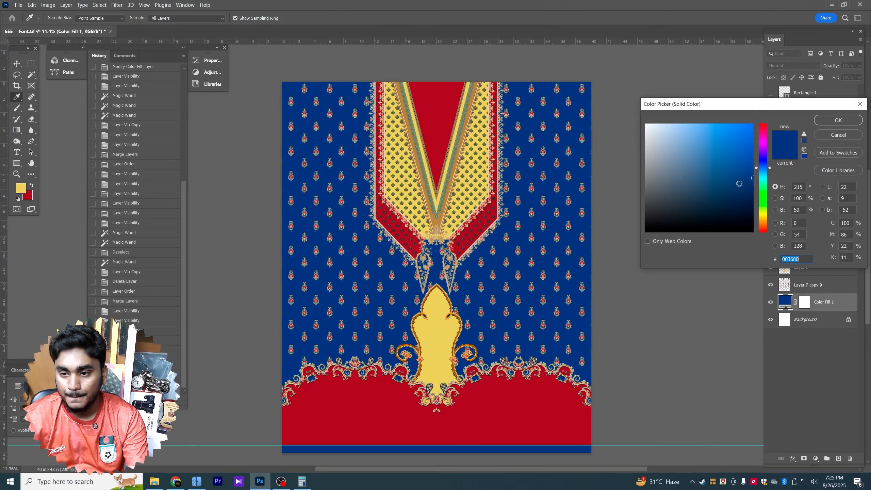
left_click_drag(763, 168, 763, 173)
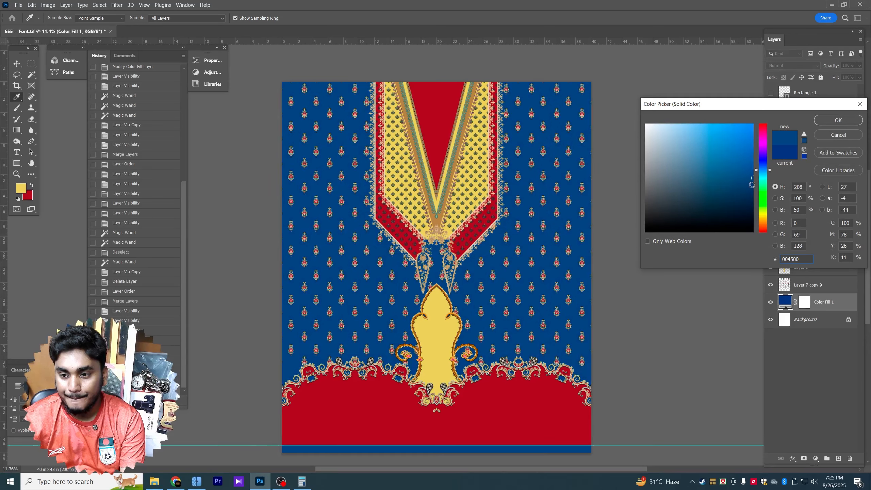
key("Return")
scroll(469, 379, "up", 4)
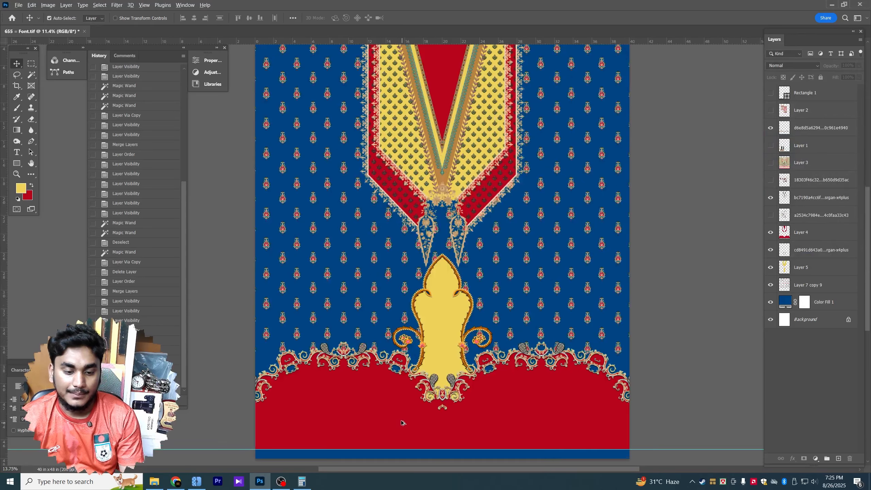
scroll(379, 292, "down", 4)
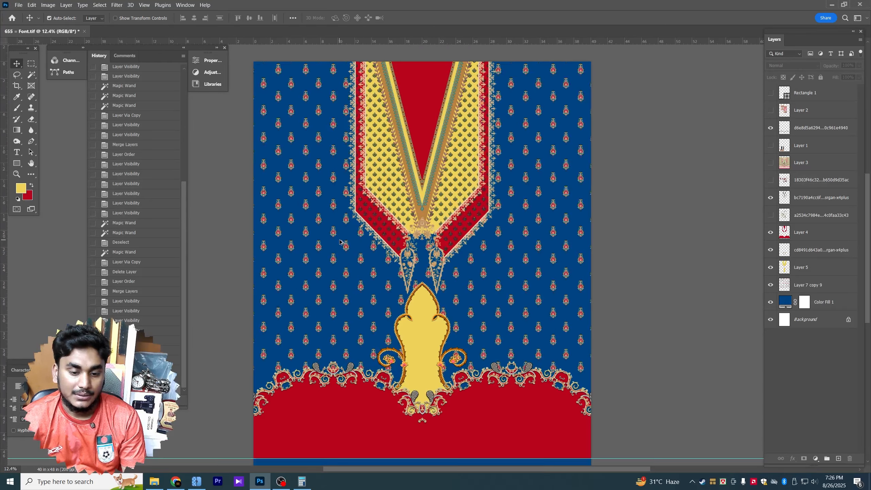
Step: Open the downloaded images' folder, New folder (2), from the browser's recent downloads and preview the black floral border image
scroll(350, 434, "up", 1)
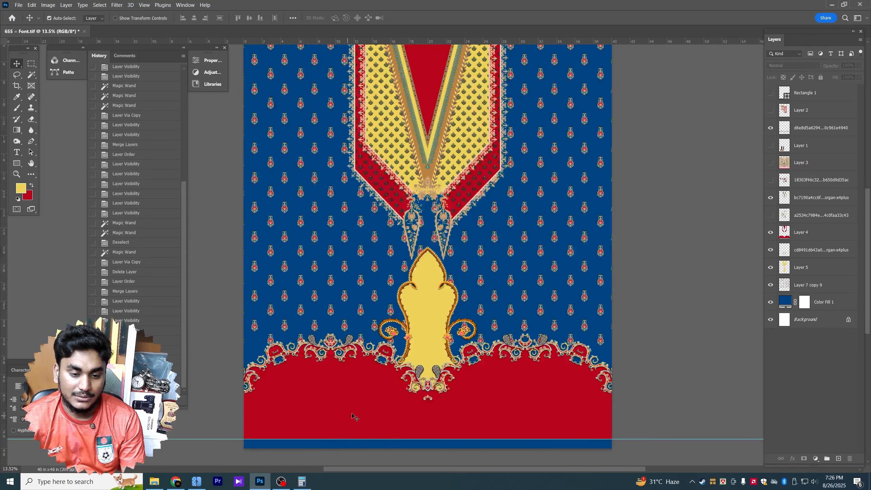
left_click_drag(353, 408, 347, 359)
left_click(176, 481)
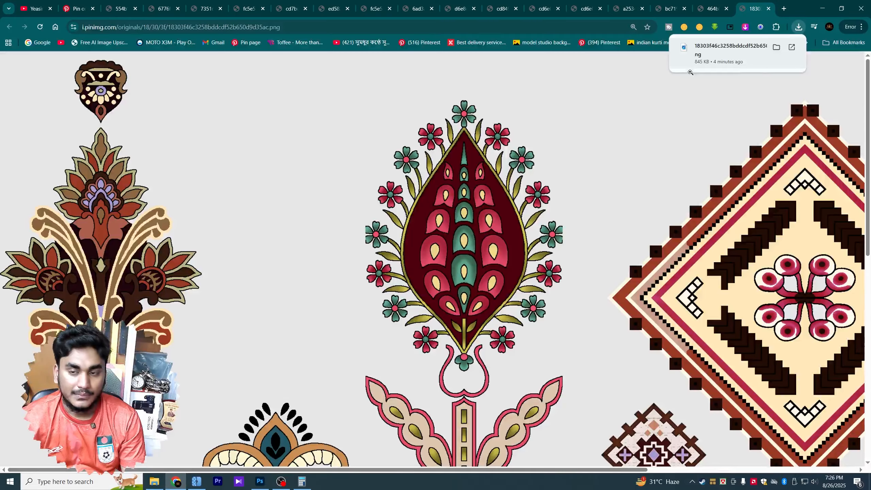
left_click(792, 48)
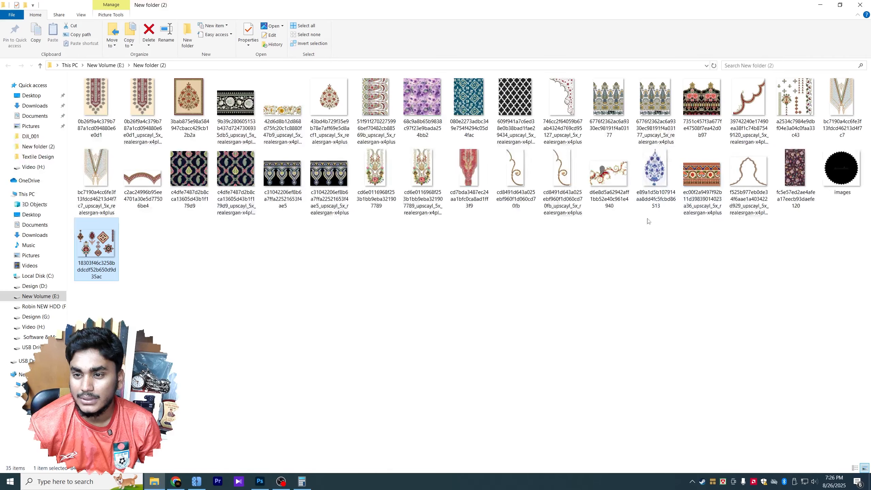
double_click(696, 92)
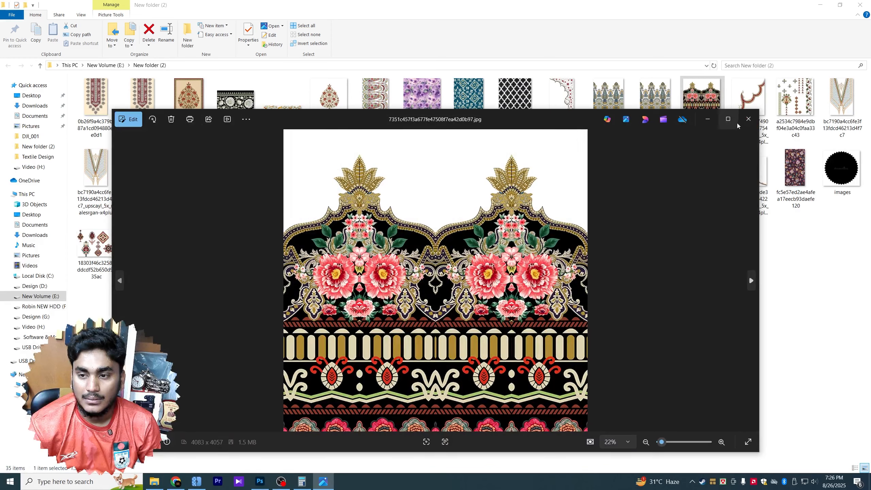
left_click(748, 119)
Step: Preview the purple watercolor floral pattern and the dark maroon floral pattern images in the folder
left_click(431, 116)
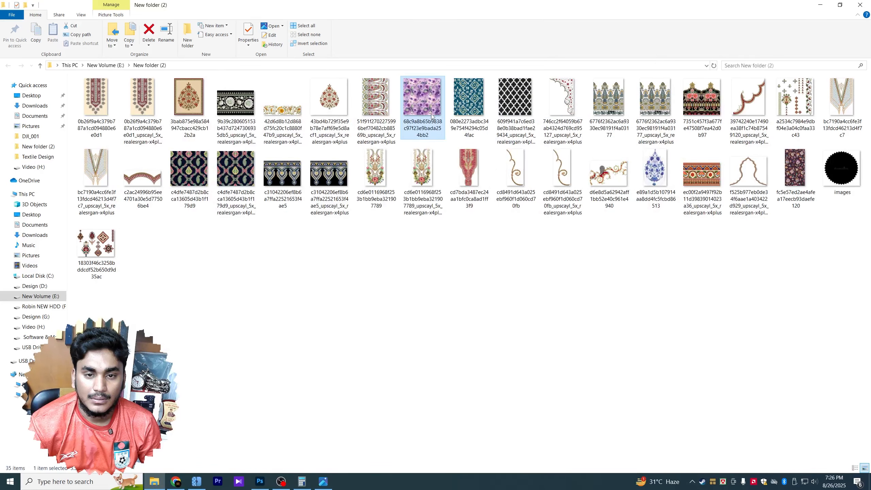
left_click(324, 481)
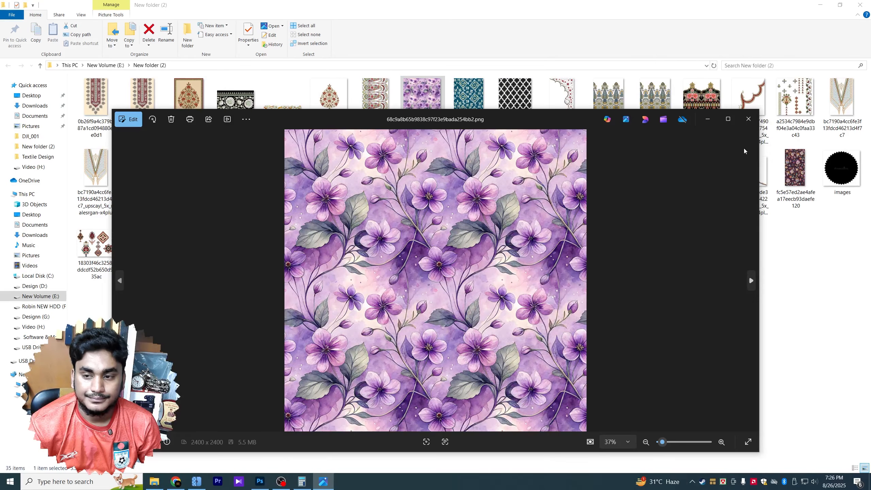
left_click(747, 119)
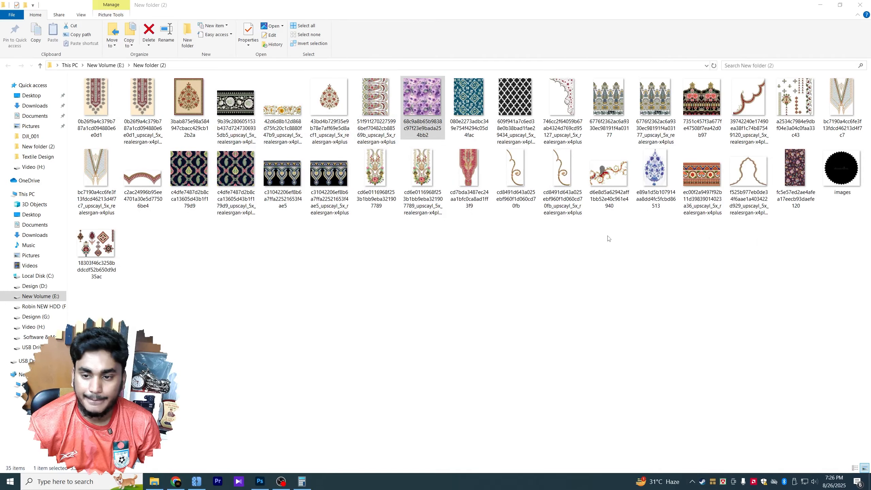
double_click(795, 168)
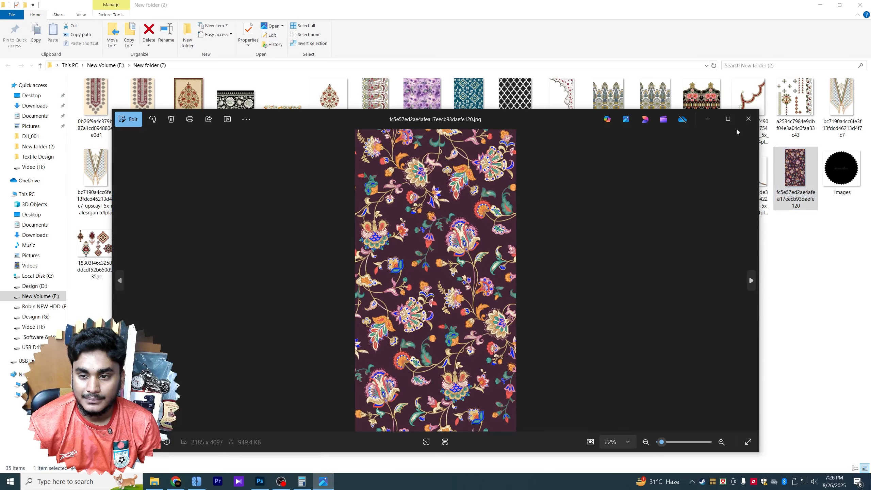
left_click(748, 119)
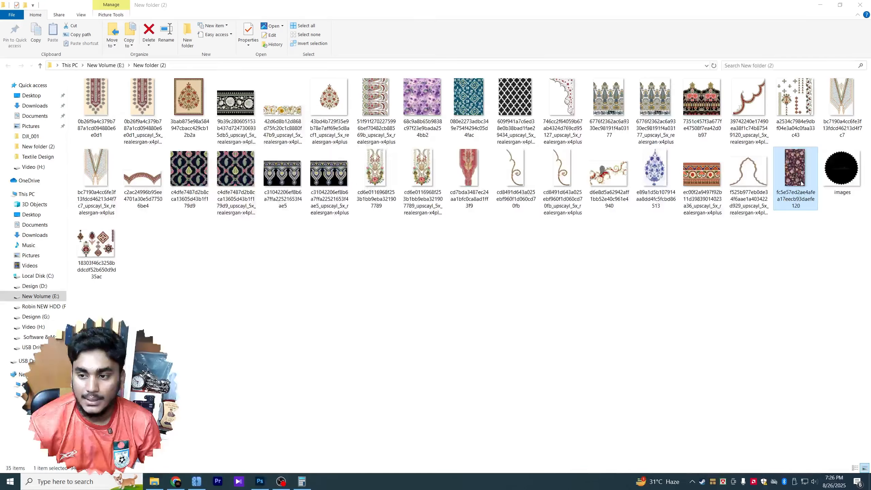
Step: Load the dark maroon floral pattern image into Upscayl and start upscaling it at 5x with the General Photo model
left_click_drag(795, 168, 170, 348)
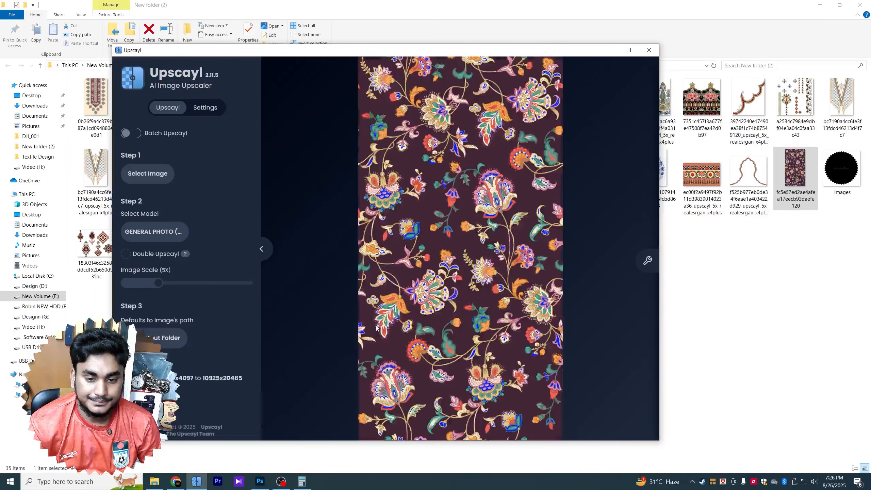
left_click(146, 397)
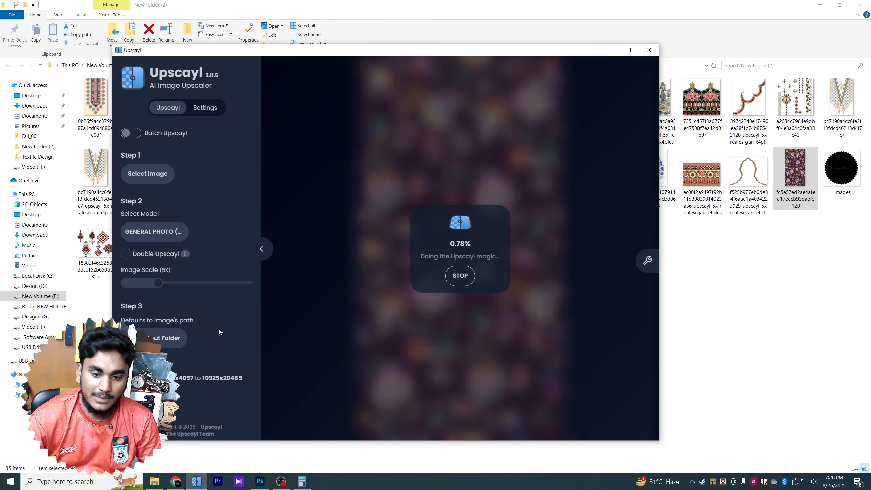
left_click(730, 311)
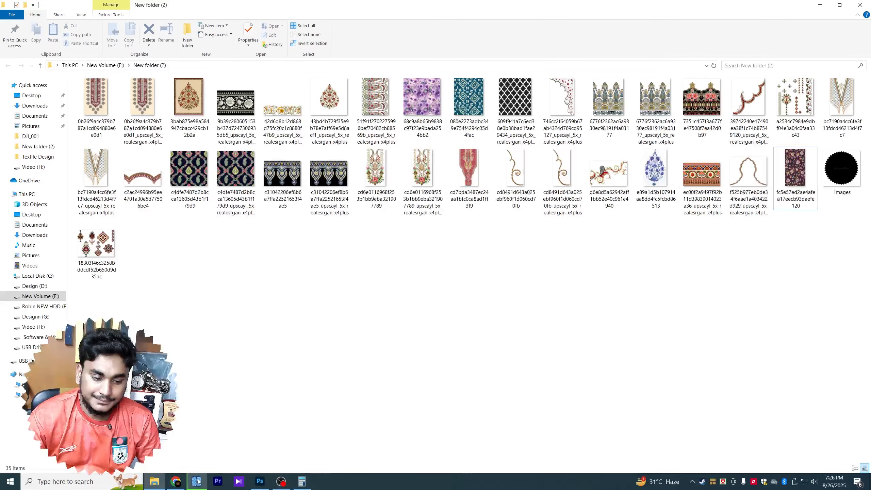
Step: Return to Photoshop and hide the repeated small motifs on Layer 7 copy 9
left_click(260, 481)
scroll(389, 256, "up", 3)
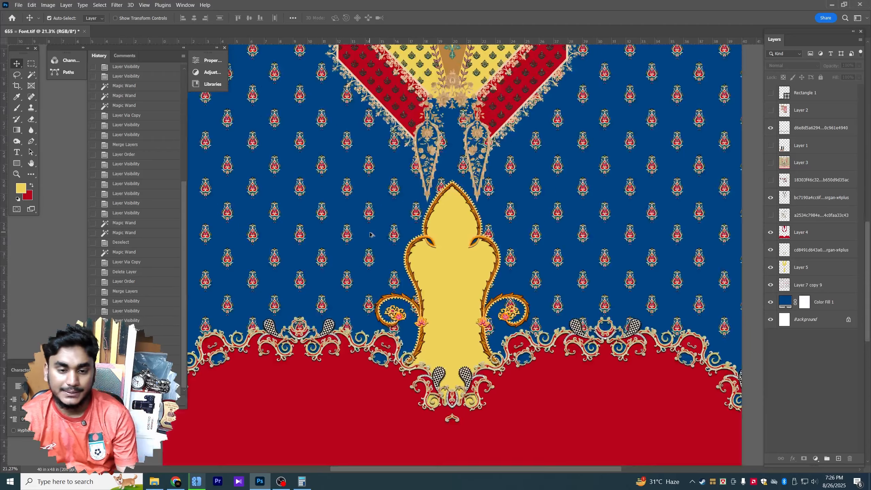
scroll(381, 234, "down", 4)
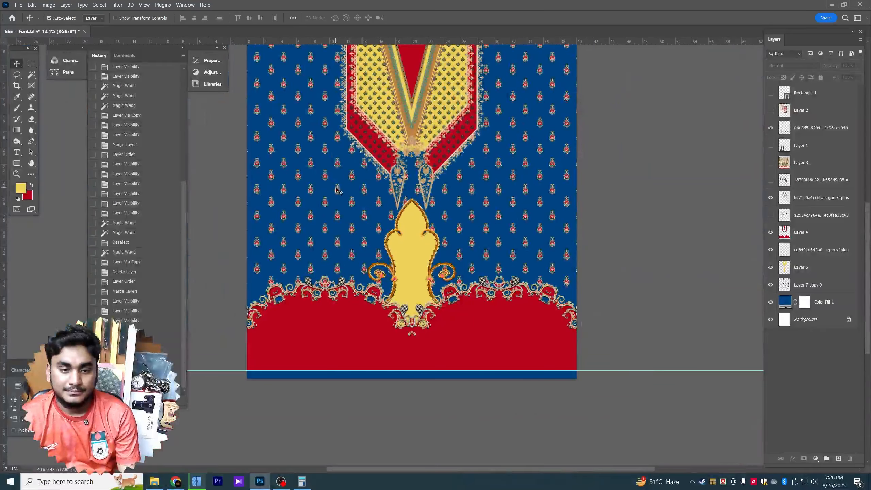
left_click(379, 219)
left_click(769, 285)
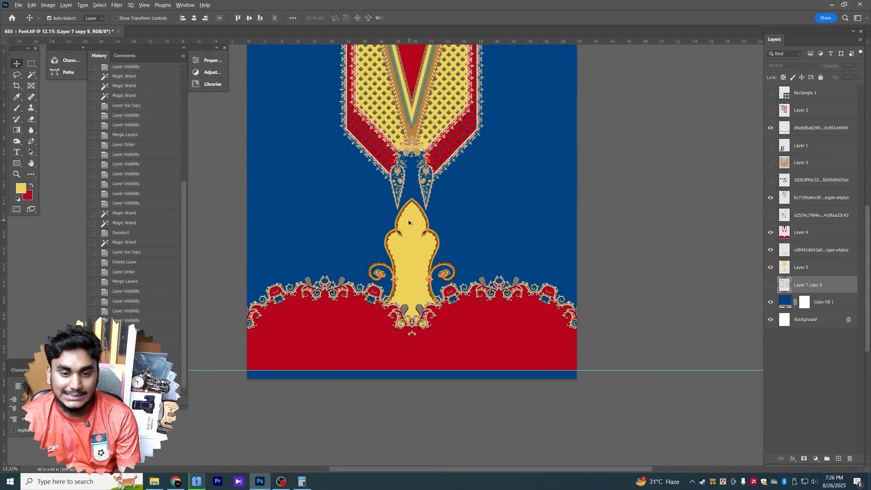
scroll(408, 221, "up", 2)
scroll(409, 221, "down", 2)
left_click_drag(471, 203, 462, 263)
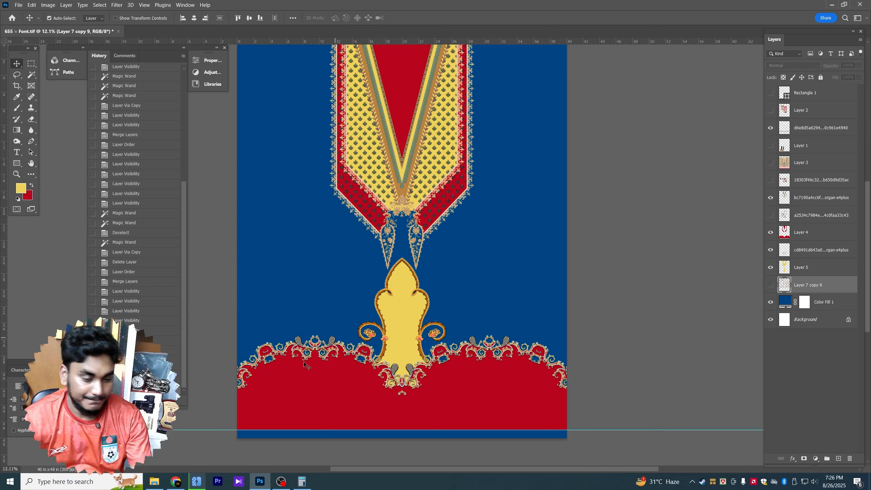
Step: Switch to Chrome and search Google for "black and white malhar motif" in a new tab
left_click(181, 480)
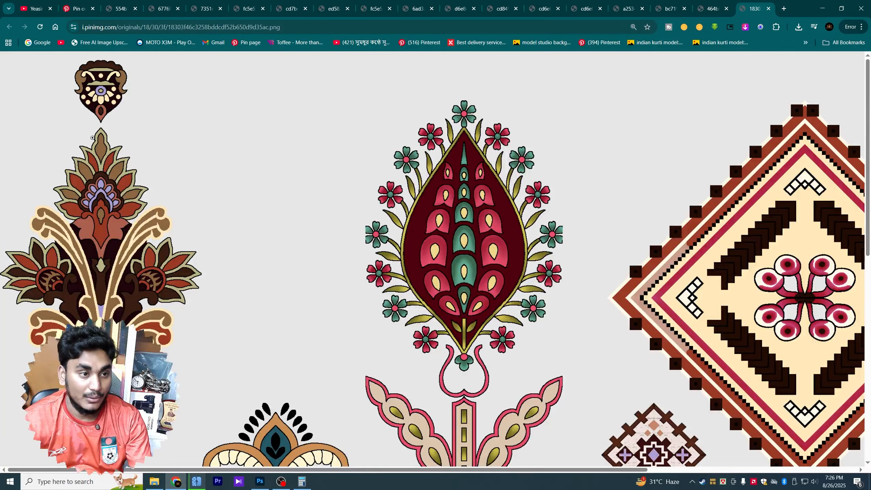
left_click(59, 9)
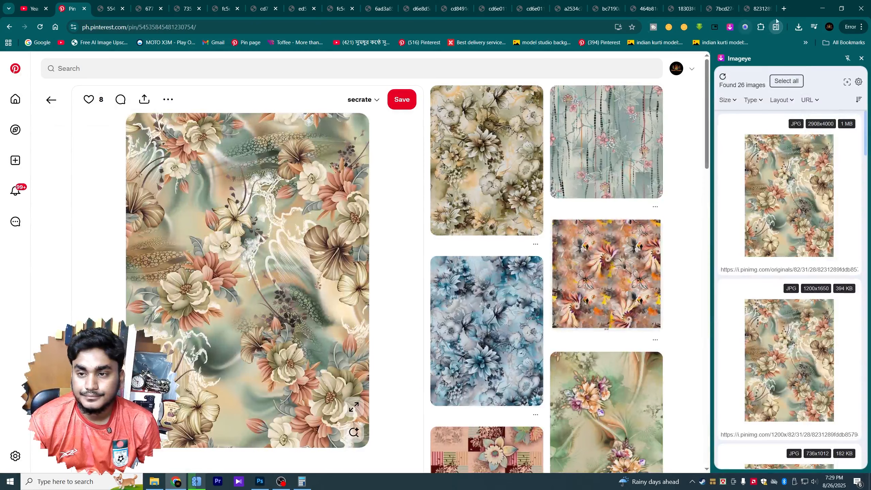
left_click(783, 9)
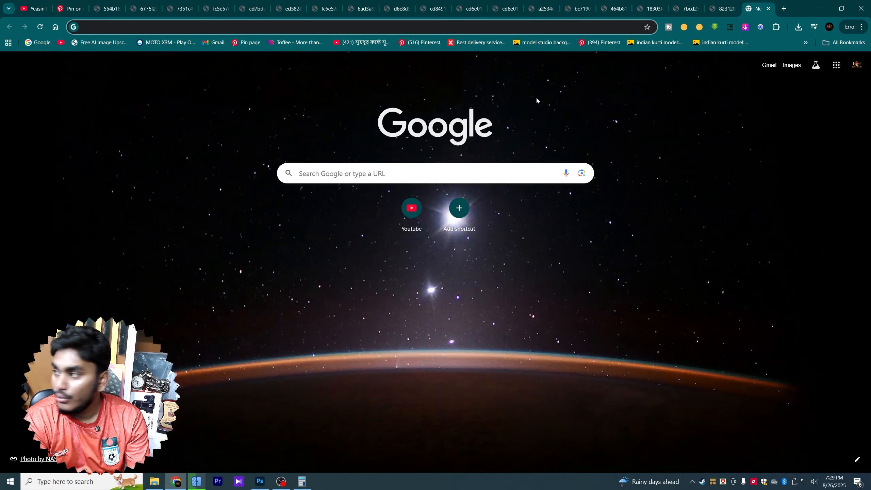
type("png")
key("ctrl+a")
type("b")
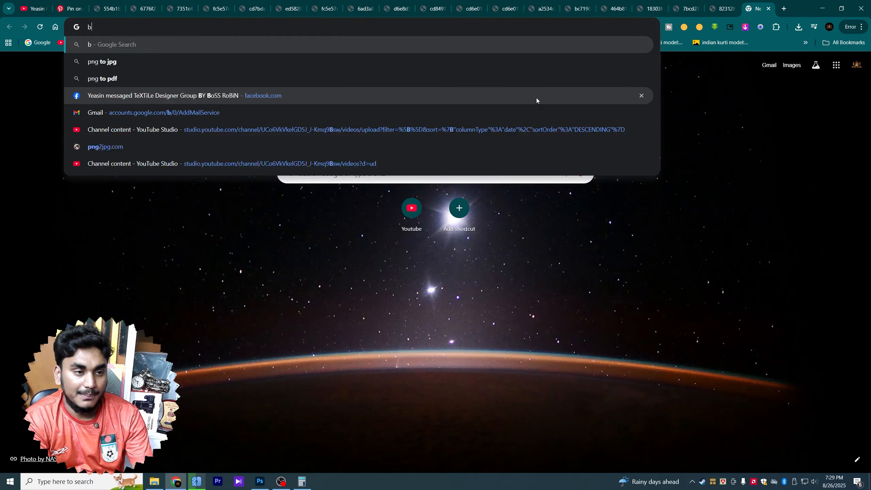
type("lack and whit e")
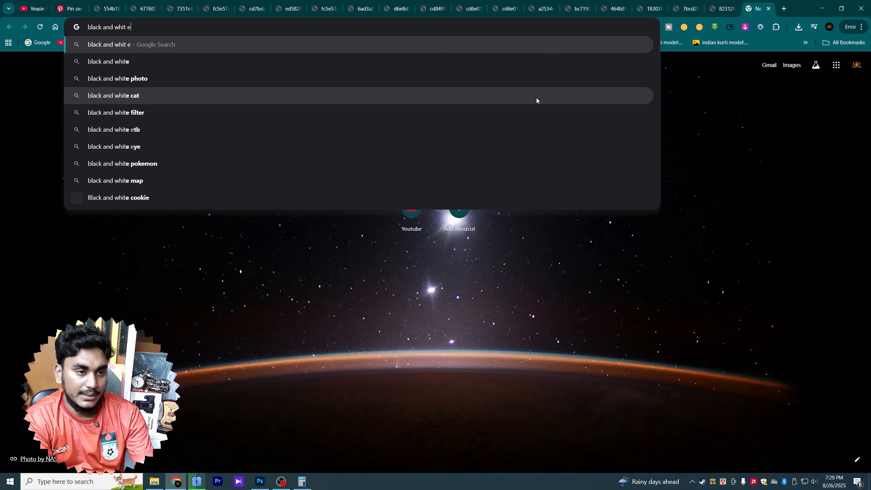
key("BackSpace")
key("BackSpace")
type("e malhar moti")
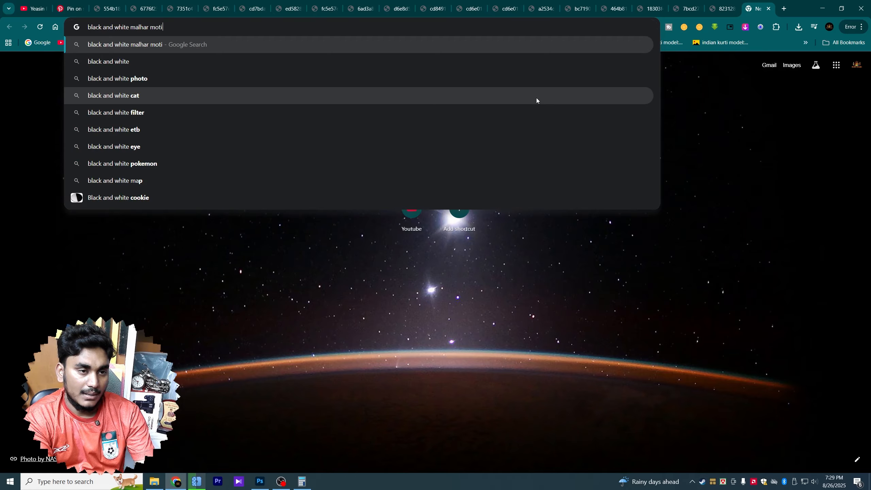
type("f")
key("Return")
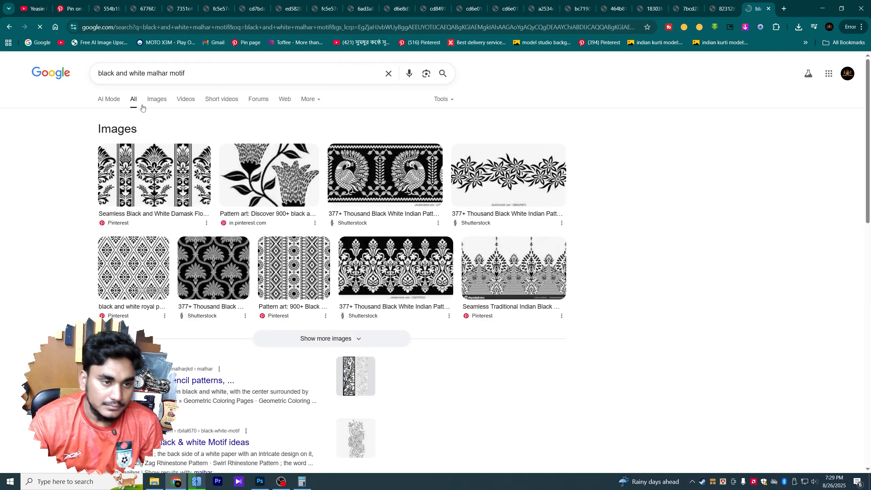
Step: Show the image results and copy Freepik's black-and-white seamless tribal fabric pattern image
left_click(156, 99)
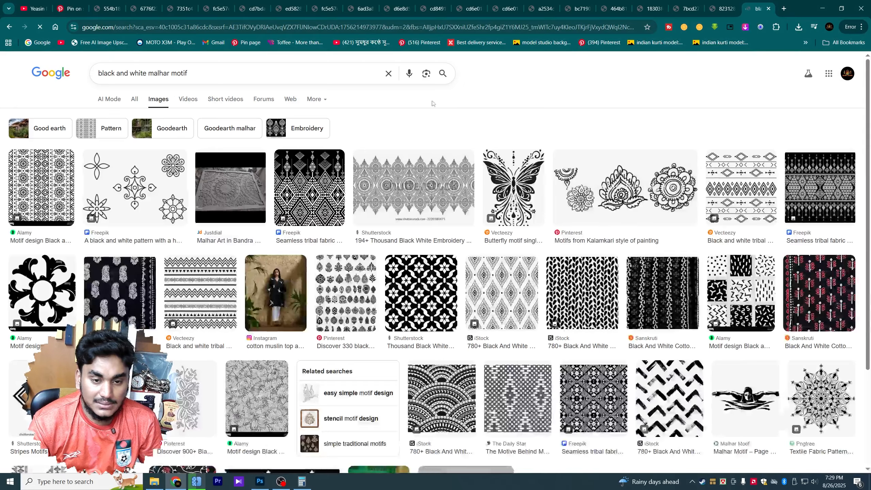
left_click(310, 189)
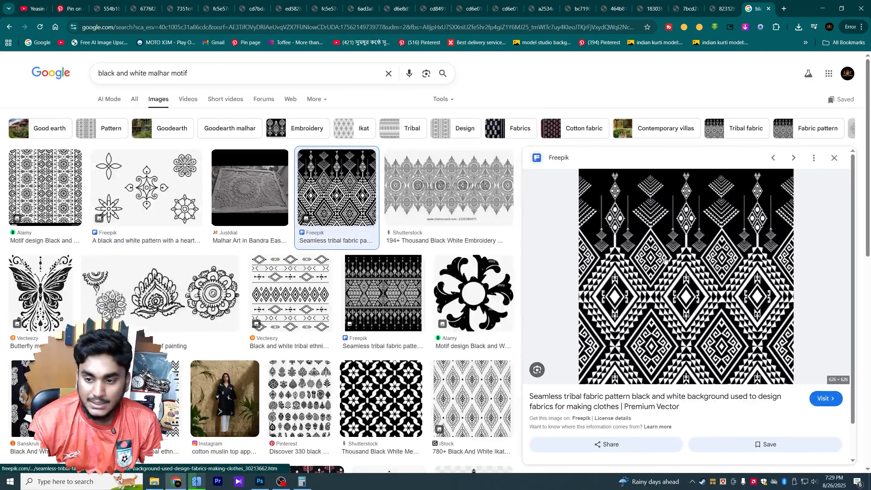
key("F5")
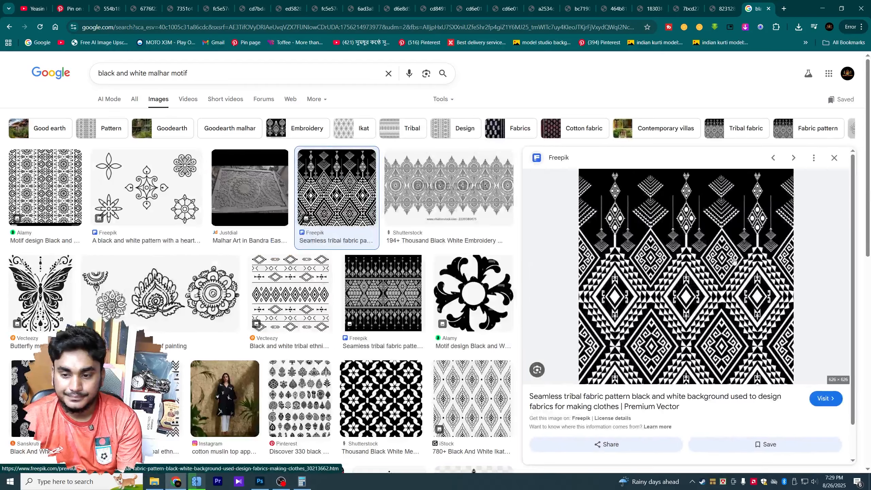
right_click(731, 257)
left_click(763, 171)
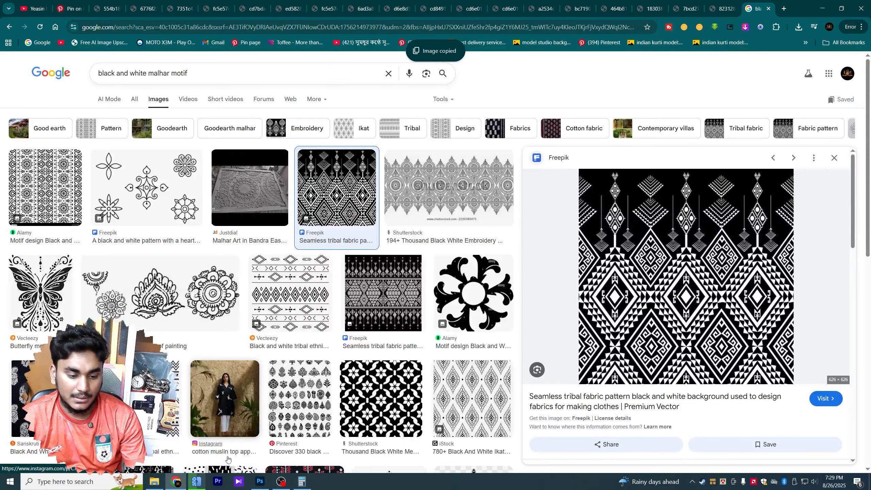
Step: Paste the copied tribal pattern into the Photoshop panel as a new layer and move it onto the red hem area
left_click(260, 481)
key("ctrl+v")
key("ctrl+t")
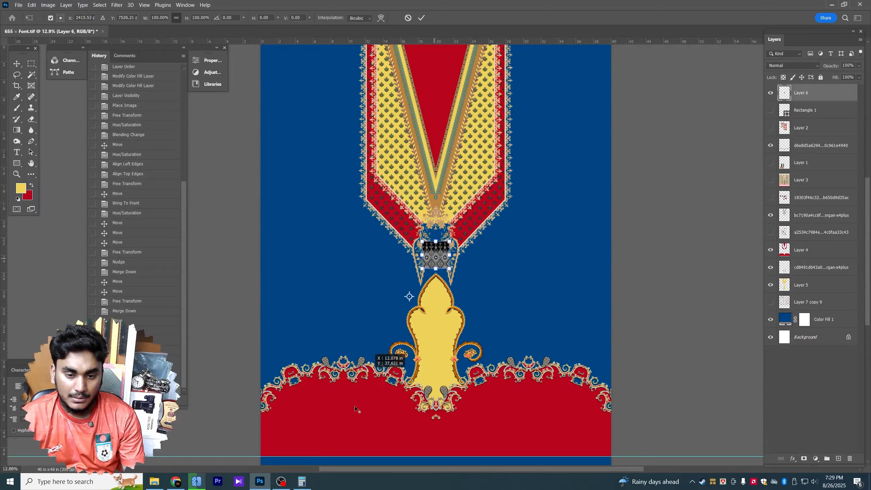
key("Return")
left_click_drag(435, 255, 518, 92)
Step: Enlarge the pasted tribal pattern and move it up about 1 in within the red hem area
scroll(341, 424, "up", 5)
key("ctrl+t")
key("Return")
left_click_drag(474, 171, 473, 137)
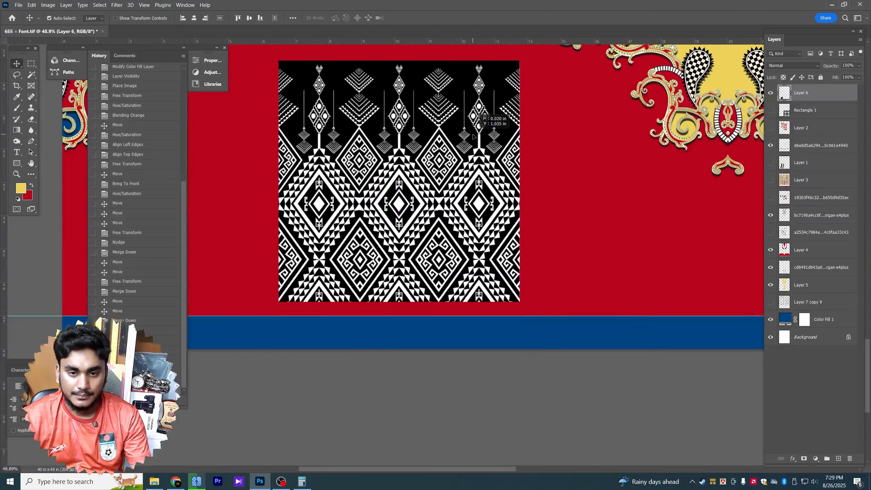